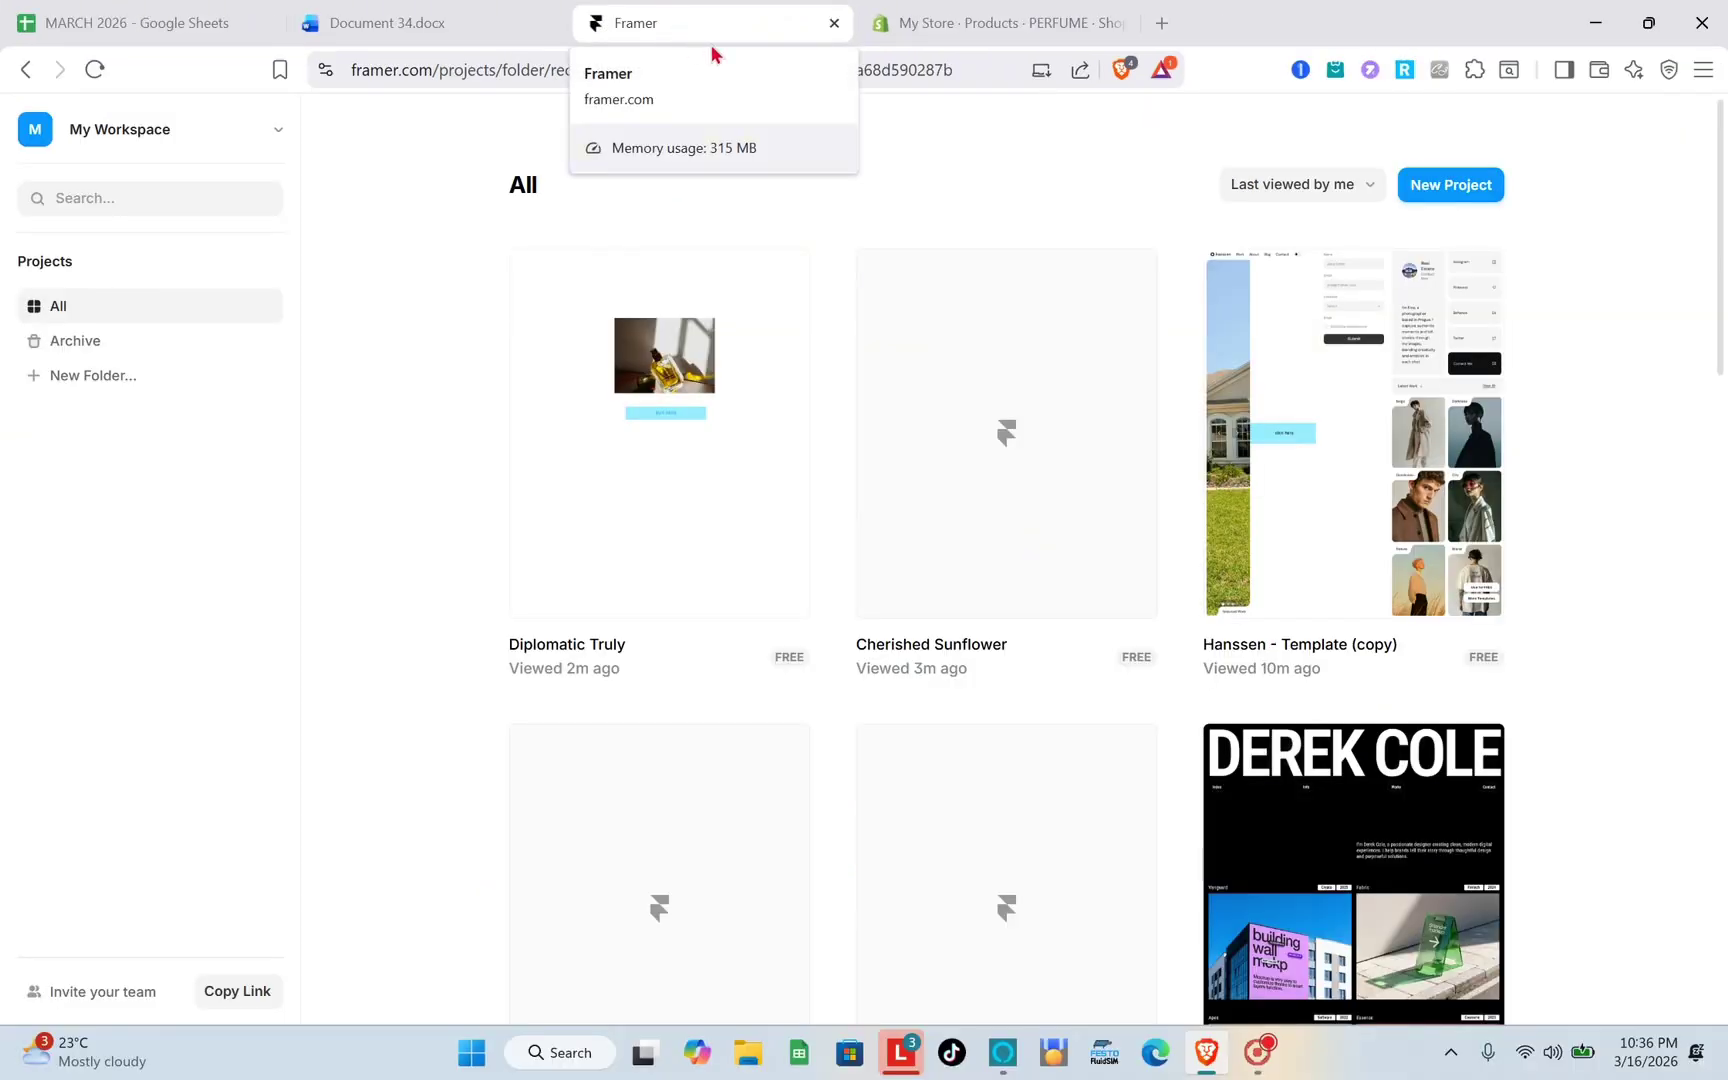
Open the Framer website's homepage in the browser tab that holds the Framer dashboard
click(1163, 22)
click(775, 17)
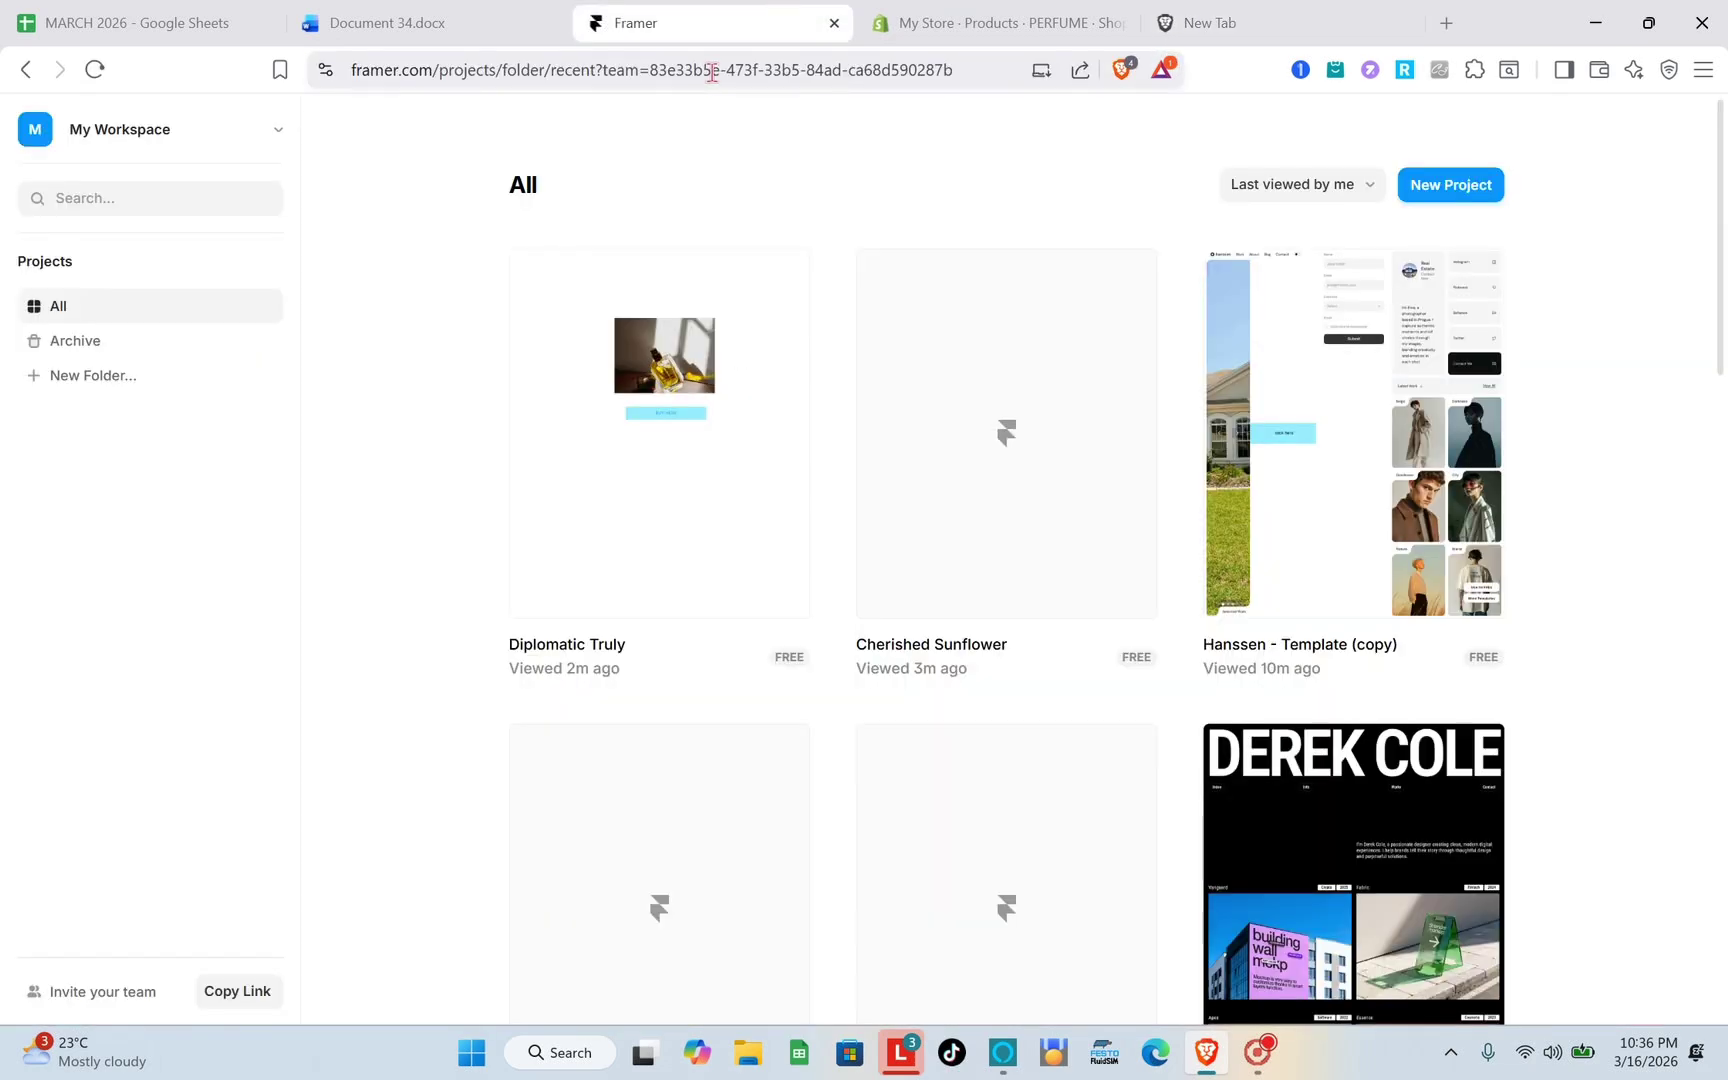
click(703, 79)
text(FR)
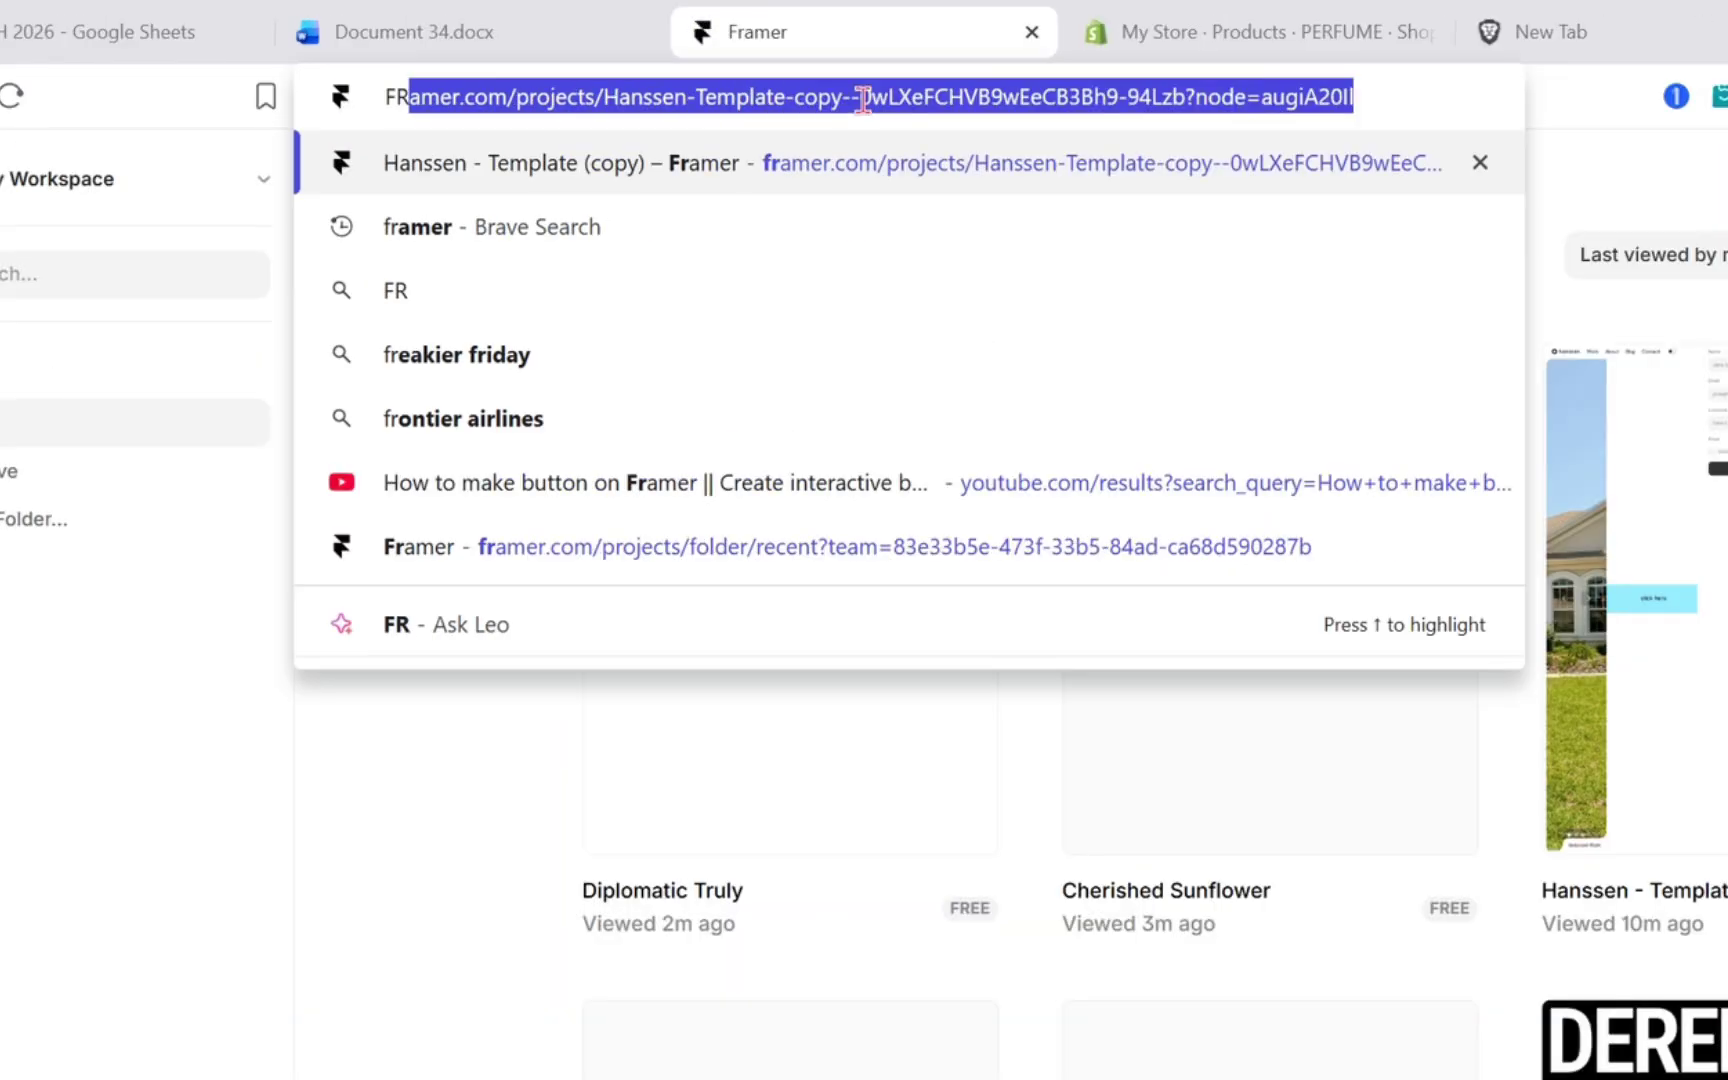
click(599, 226)
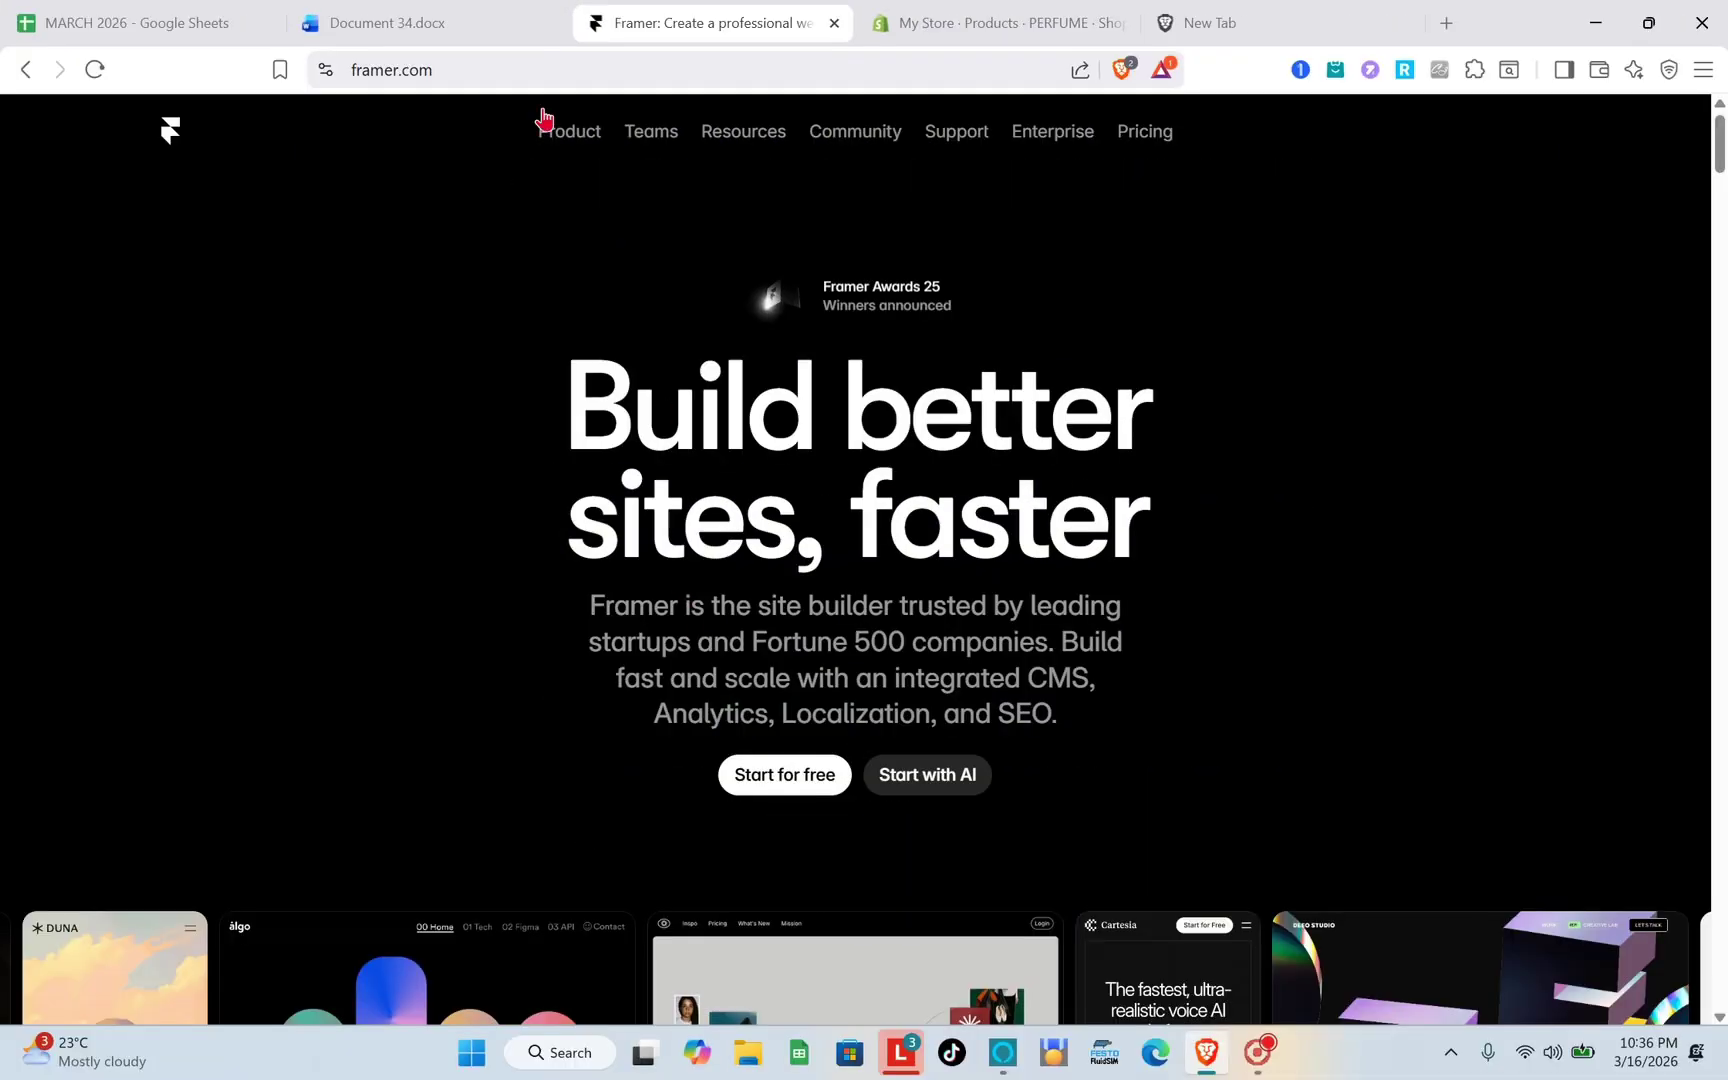
Load the Hanssen - Template (copy) project from the browser's address suggestions
click(513, 69)
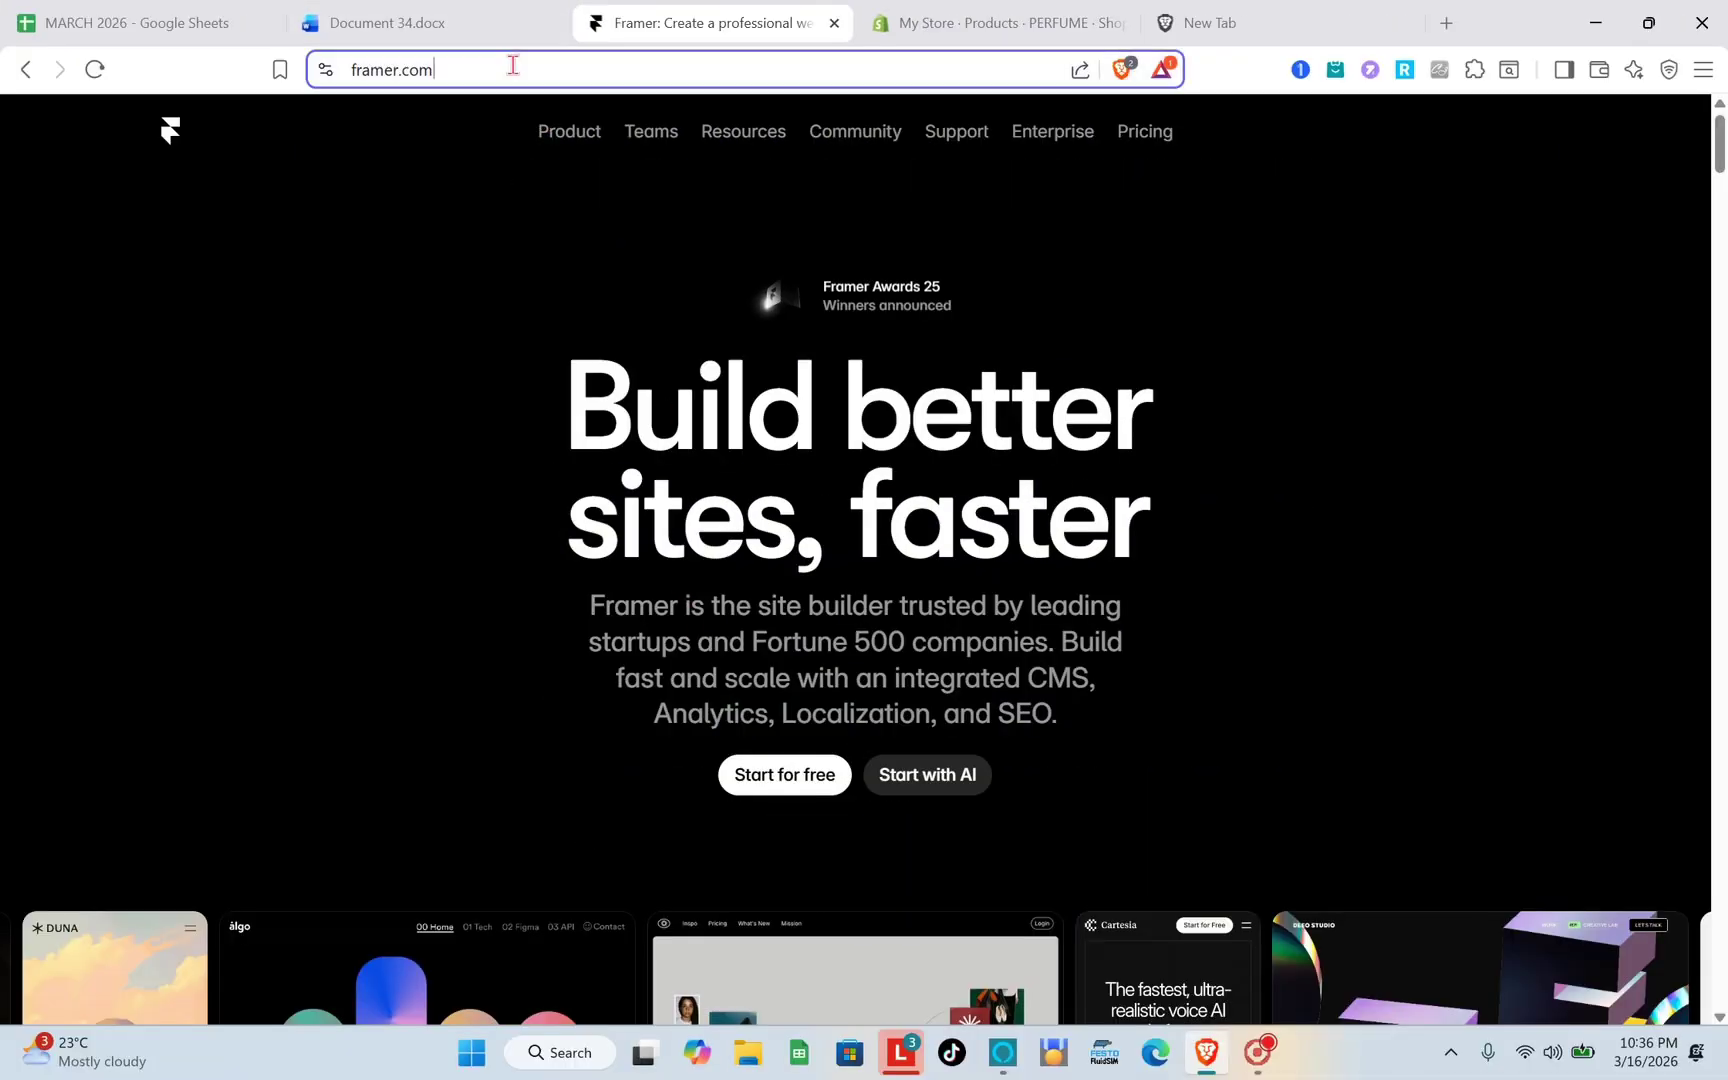
text(FR)
key(Return)
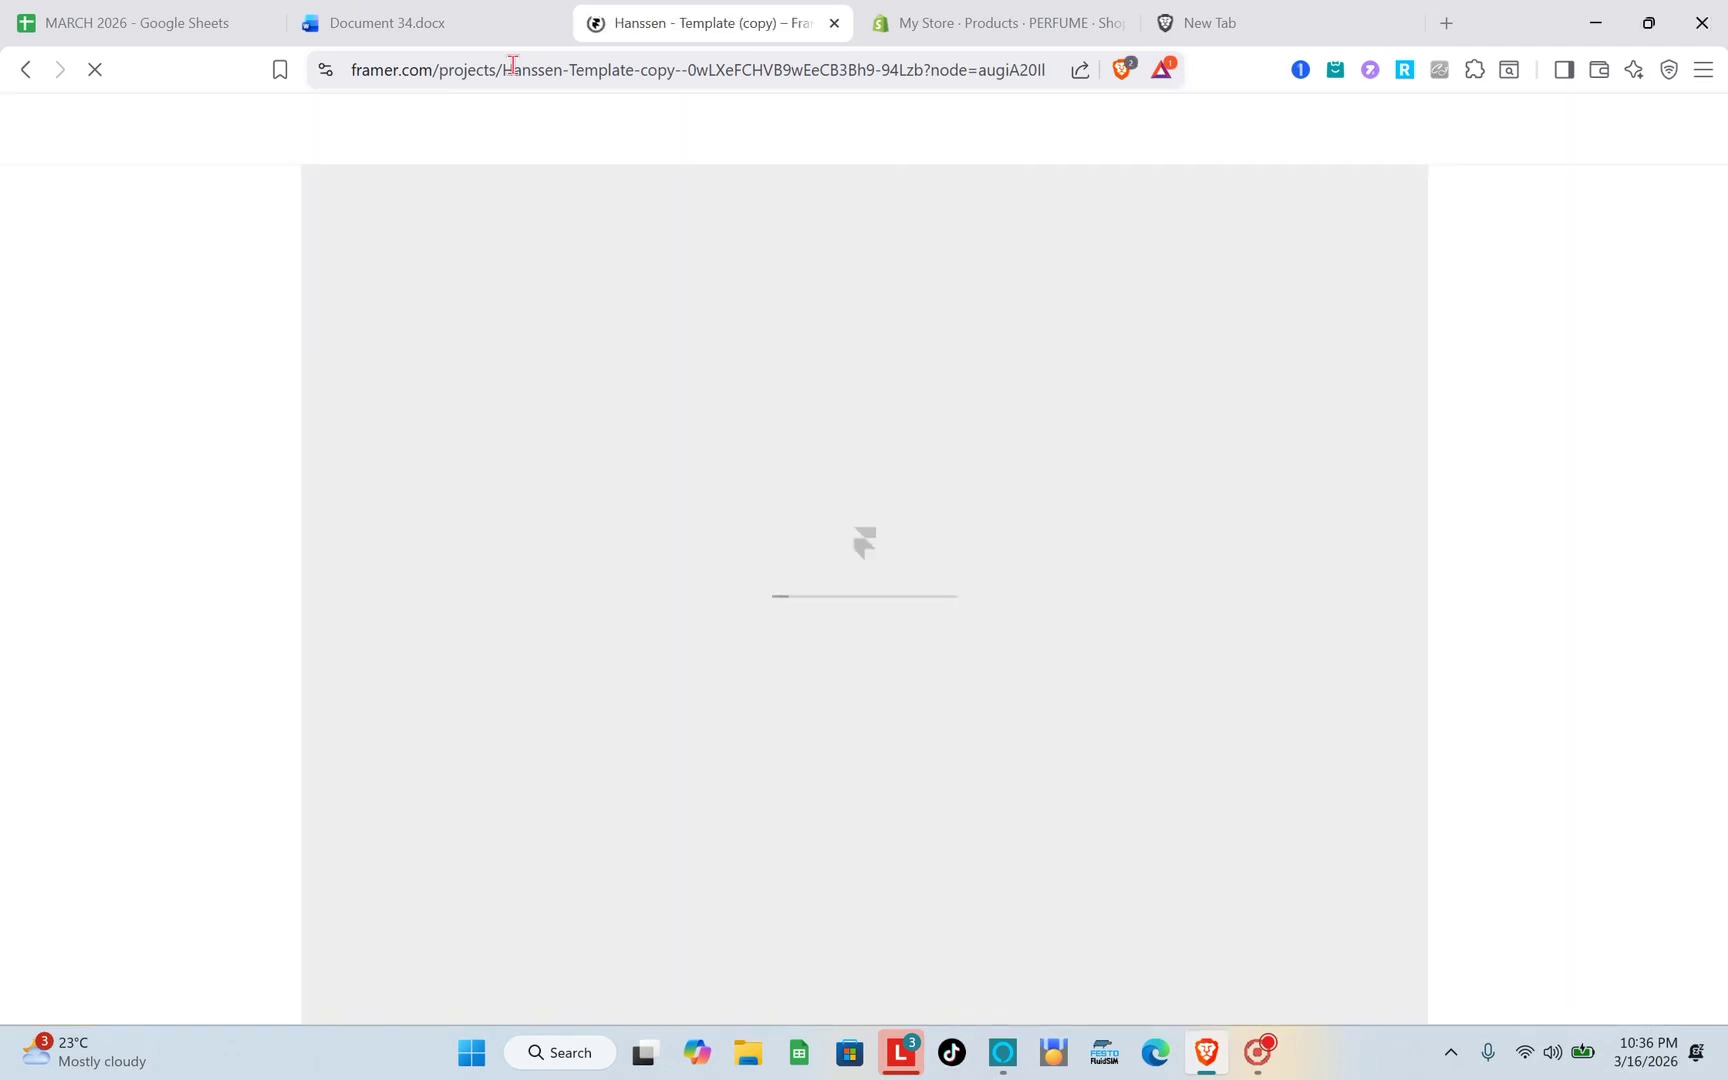
Switch to the Shopify admin and open the store's Home page
click(948, 14)
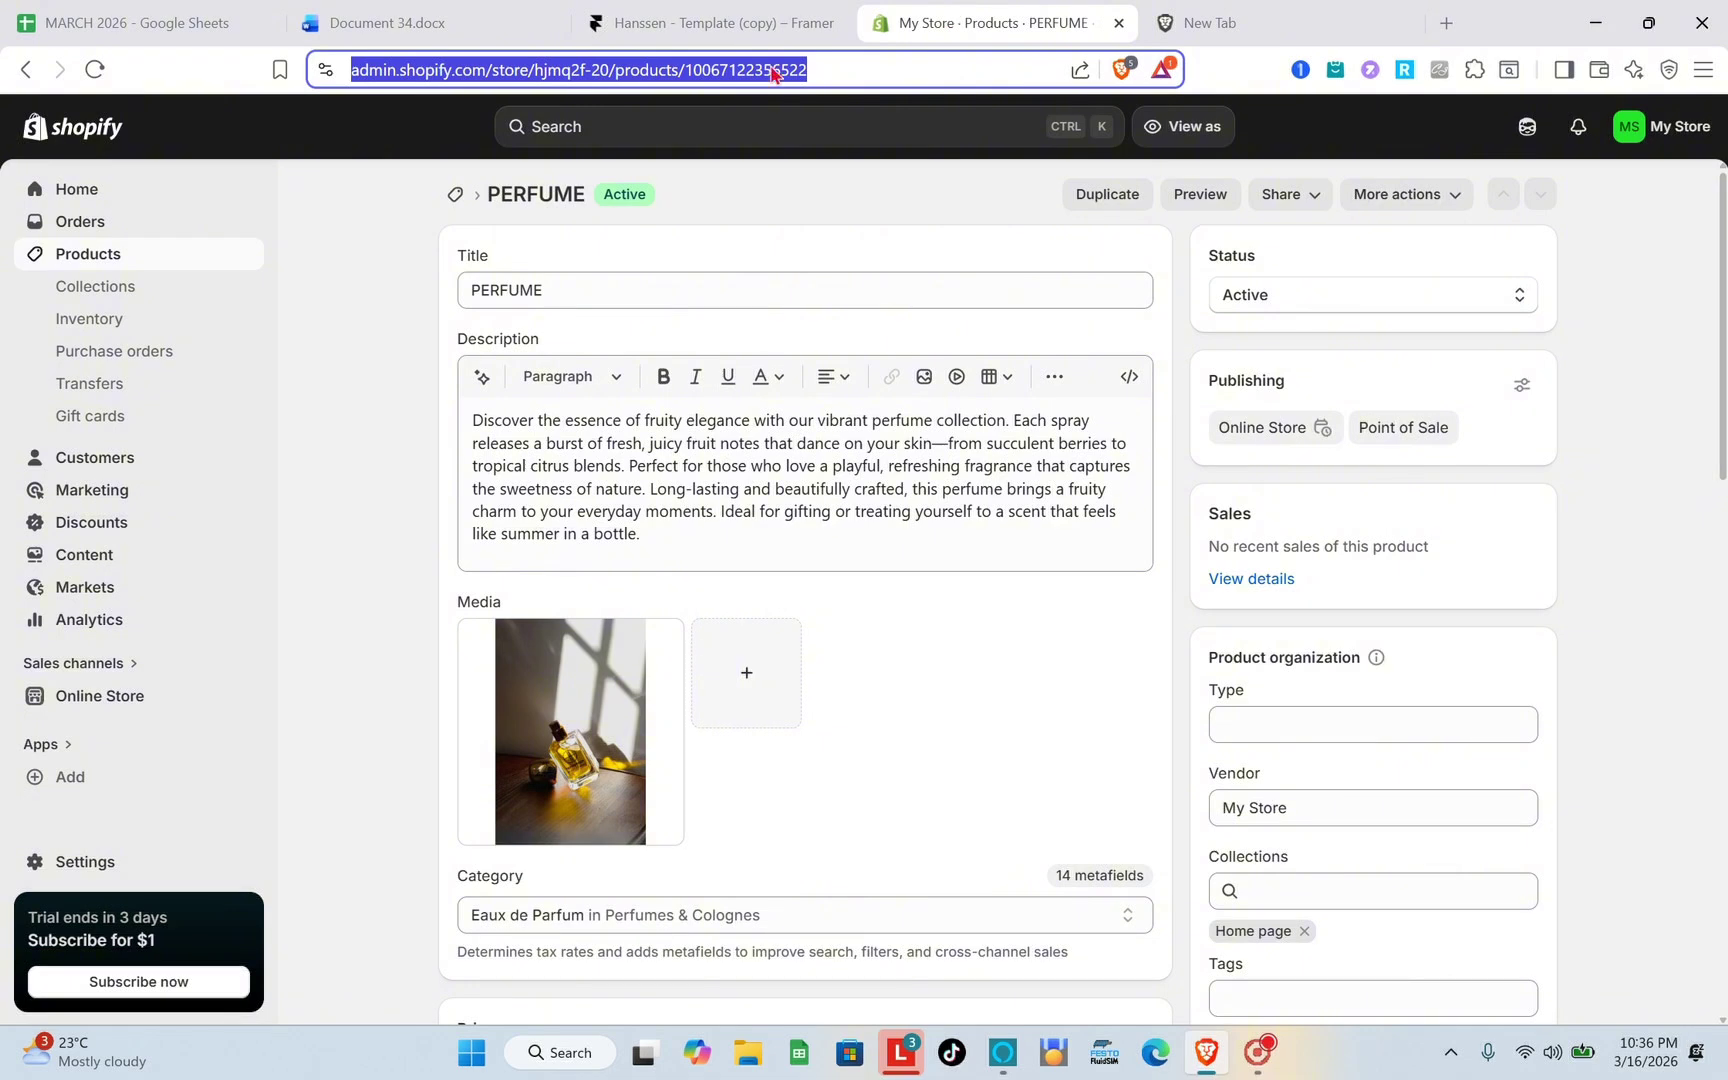
click(86, 200)
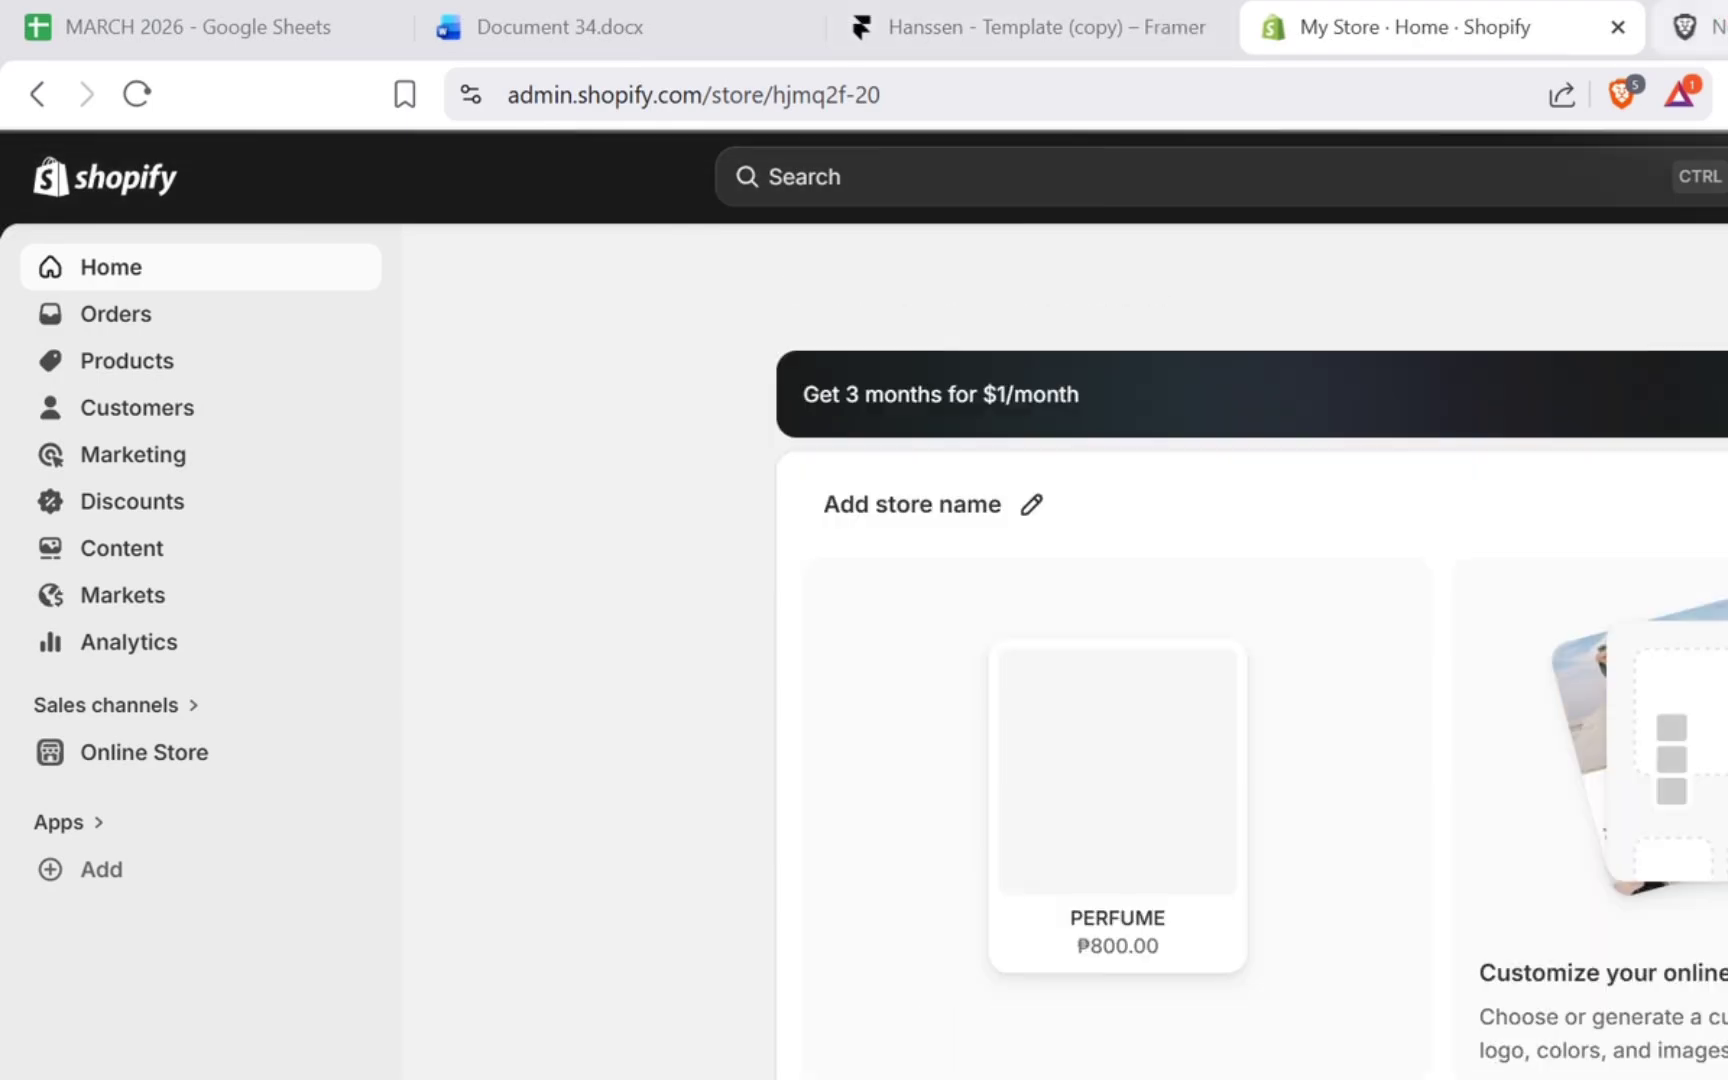
Load shopify.com in the empty browser tab, start the free sign-up and choose to add an account
click(1712, 12)
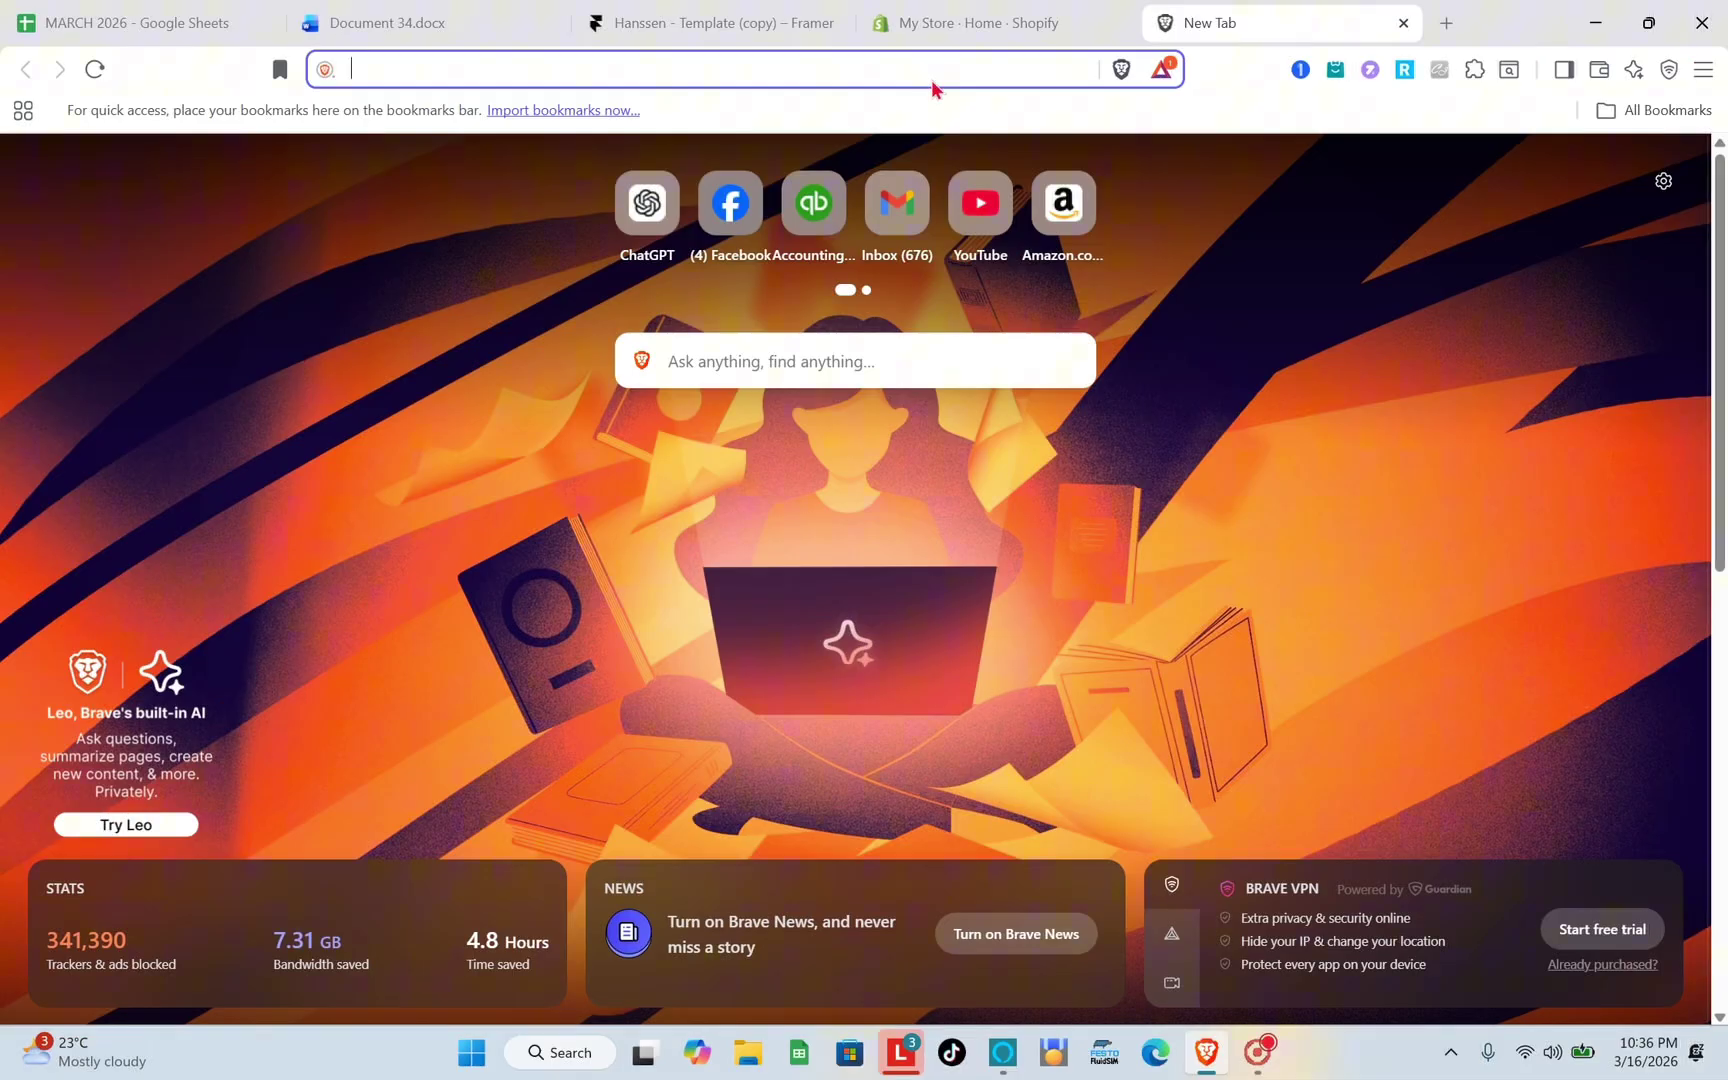
text(SHOP)
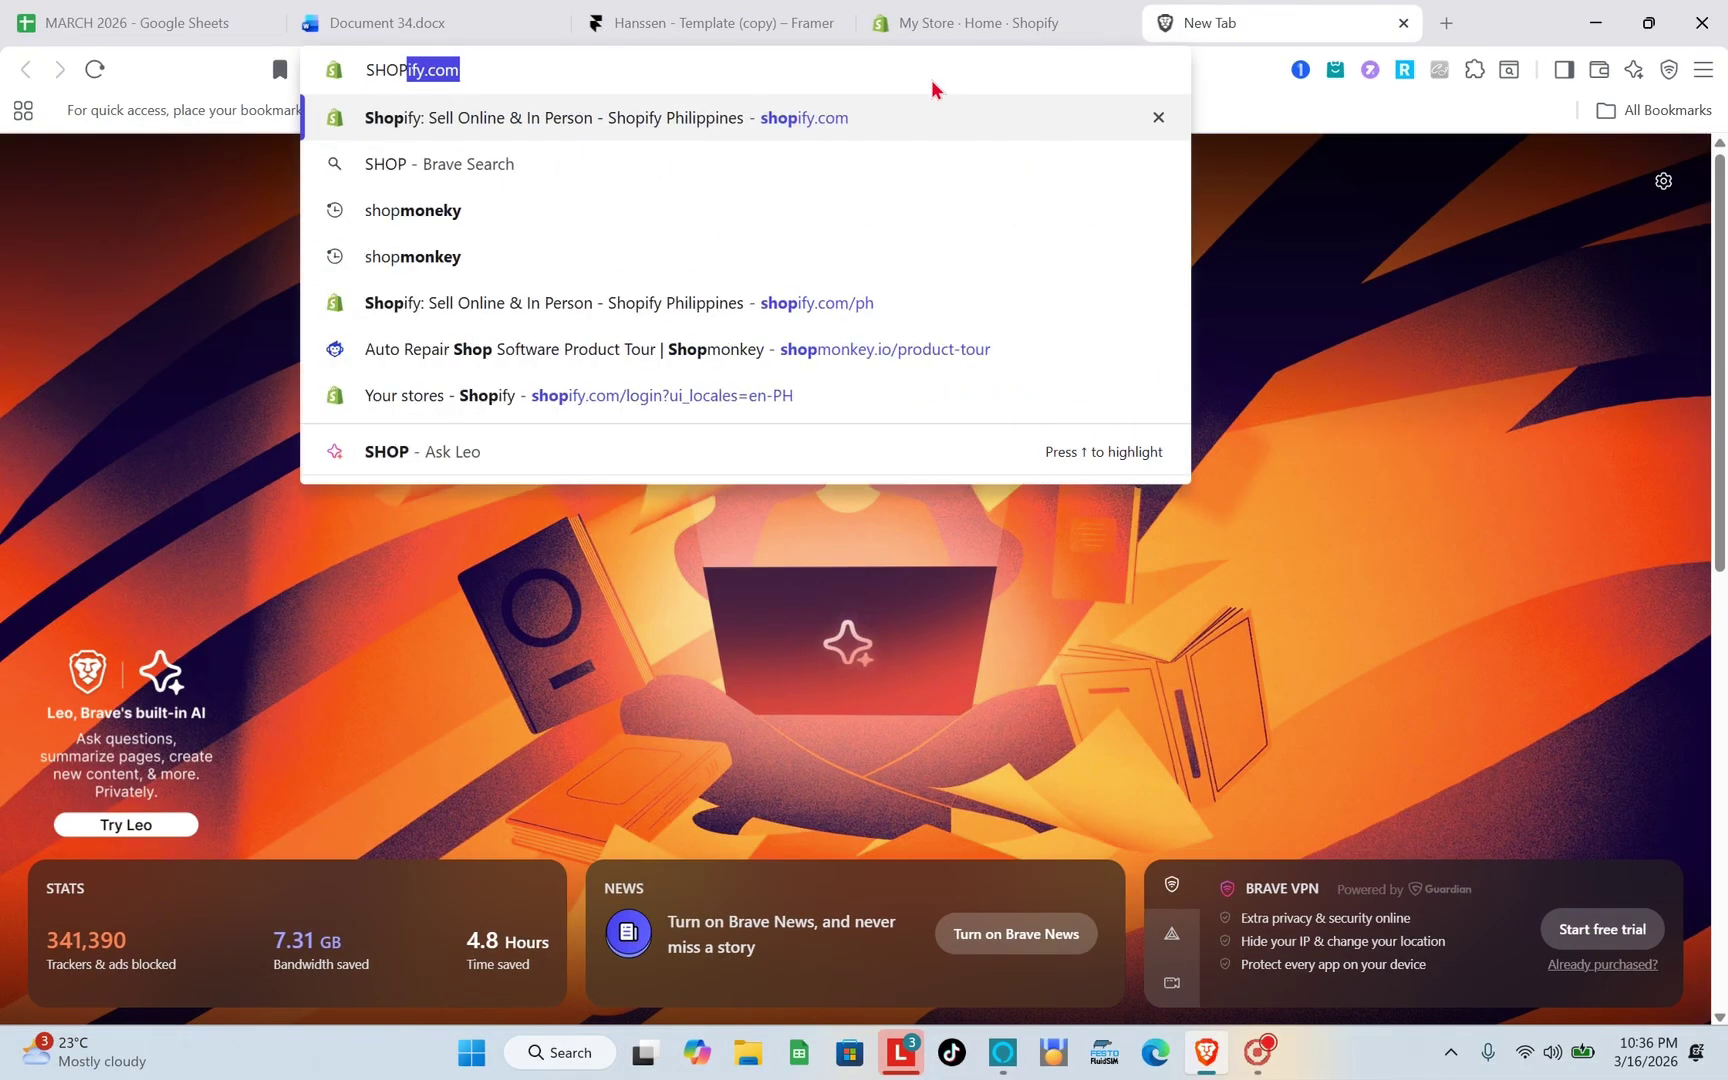
key(Return)
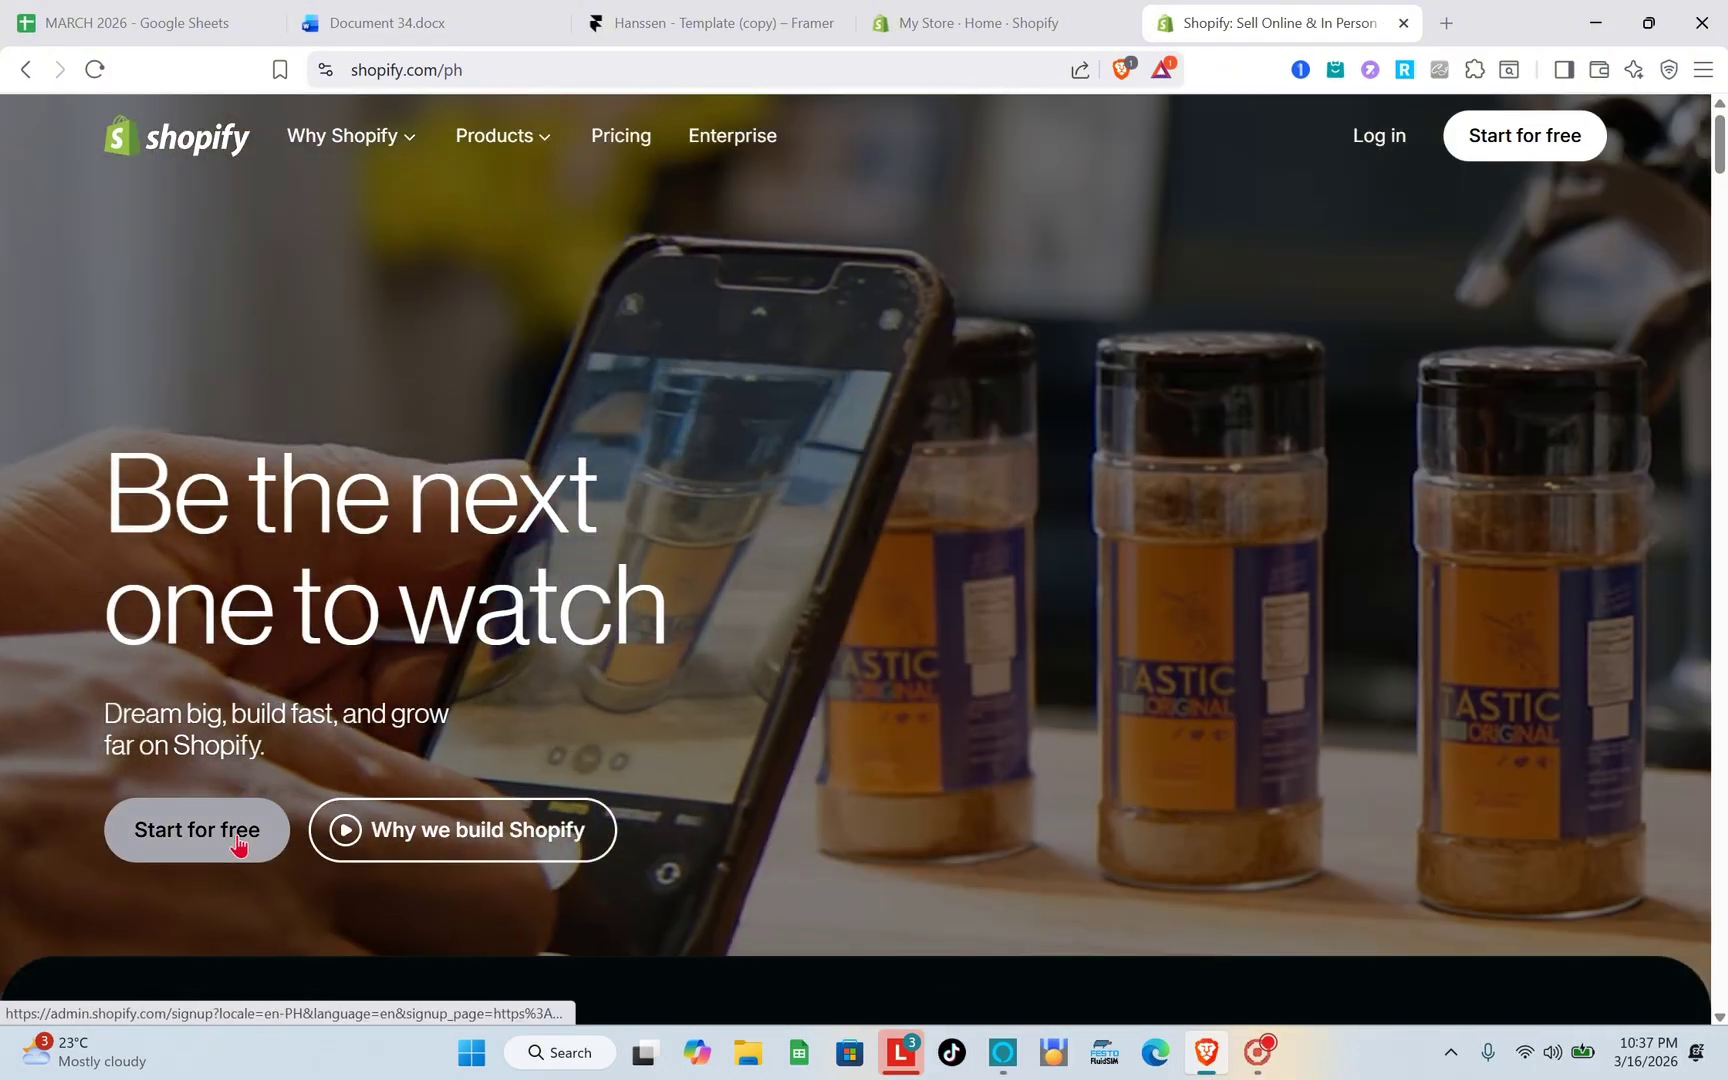
click(238, 845)
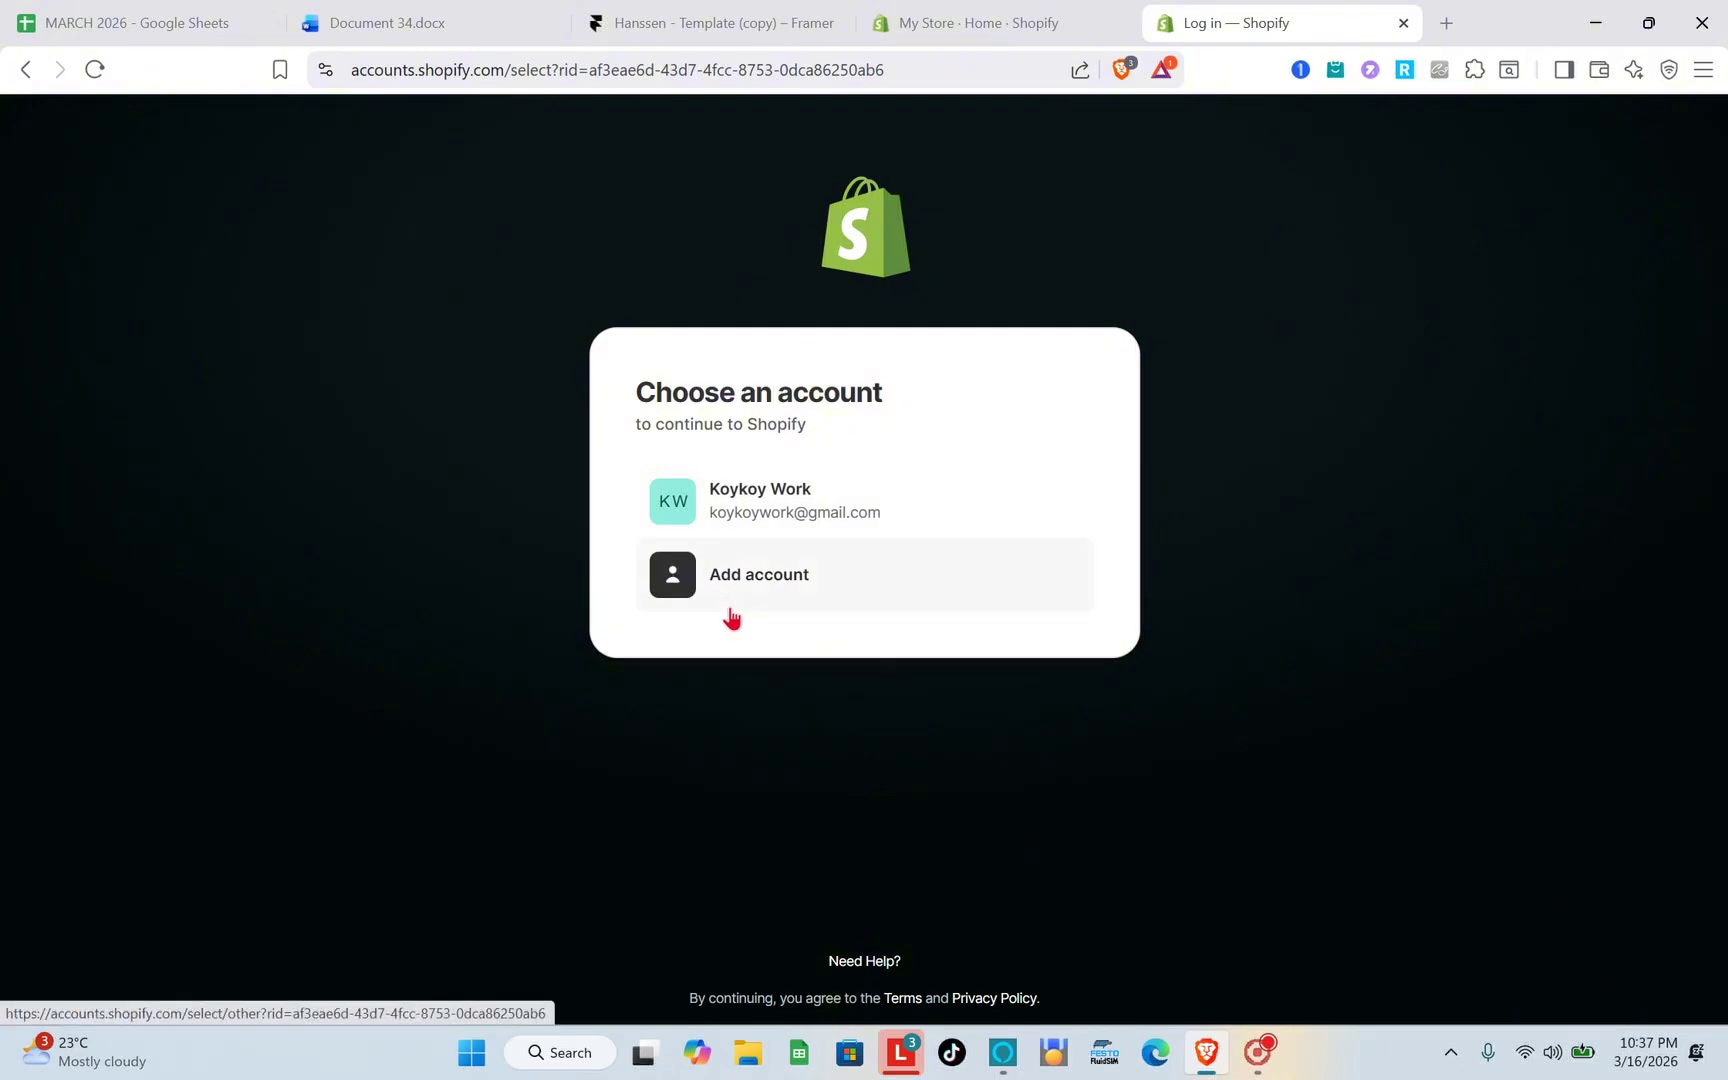
click(731, 619)
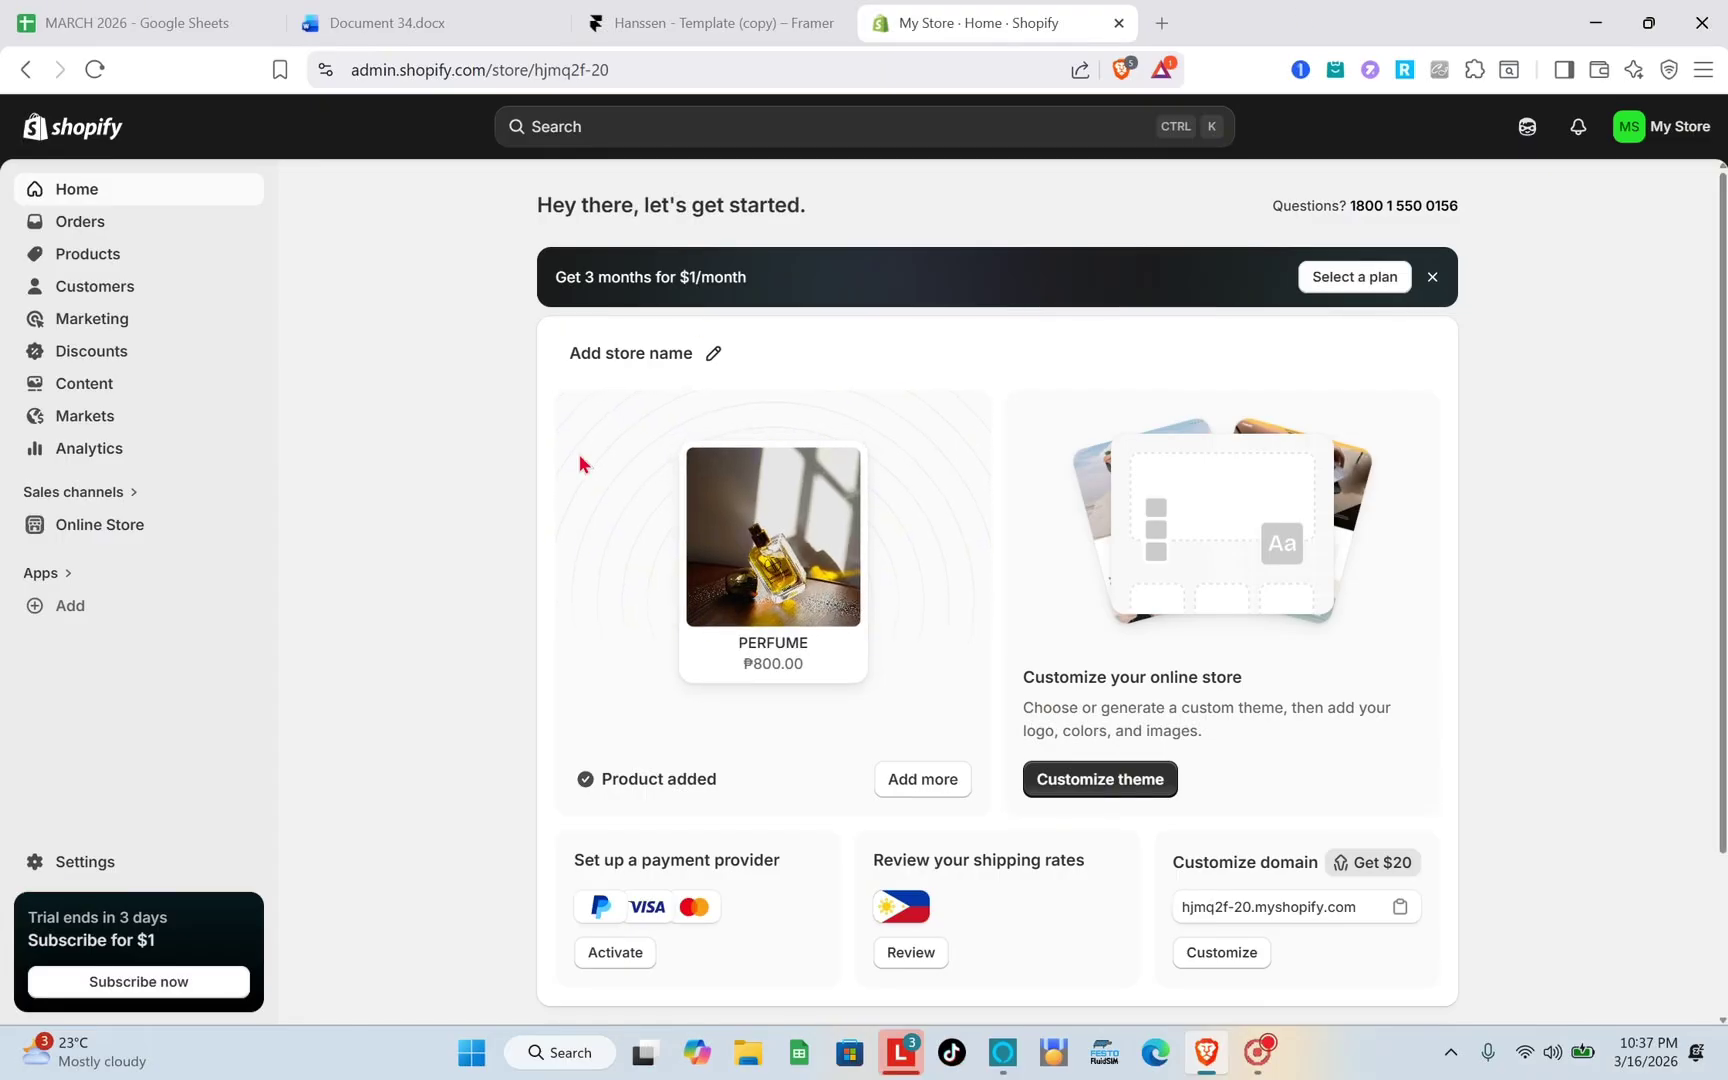
Switch back to Framer, return to the projects dashboard and create a new project
click(689, 10)
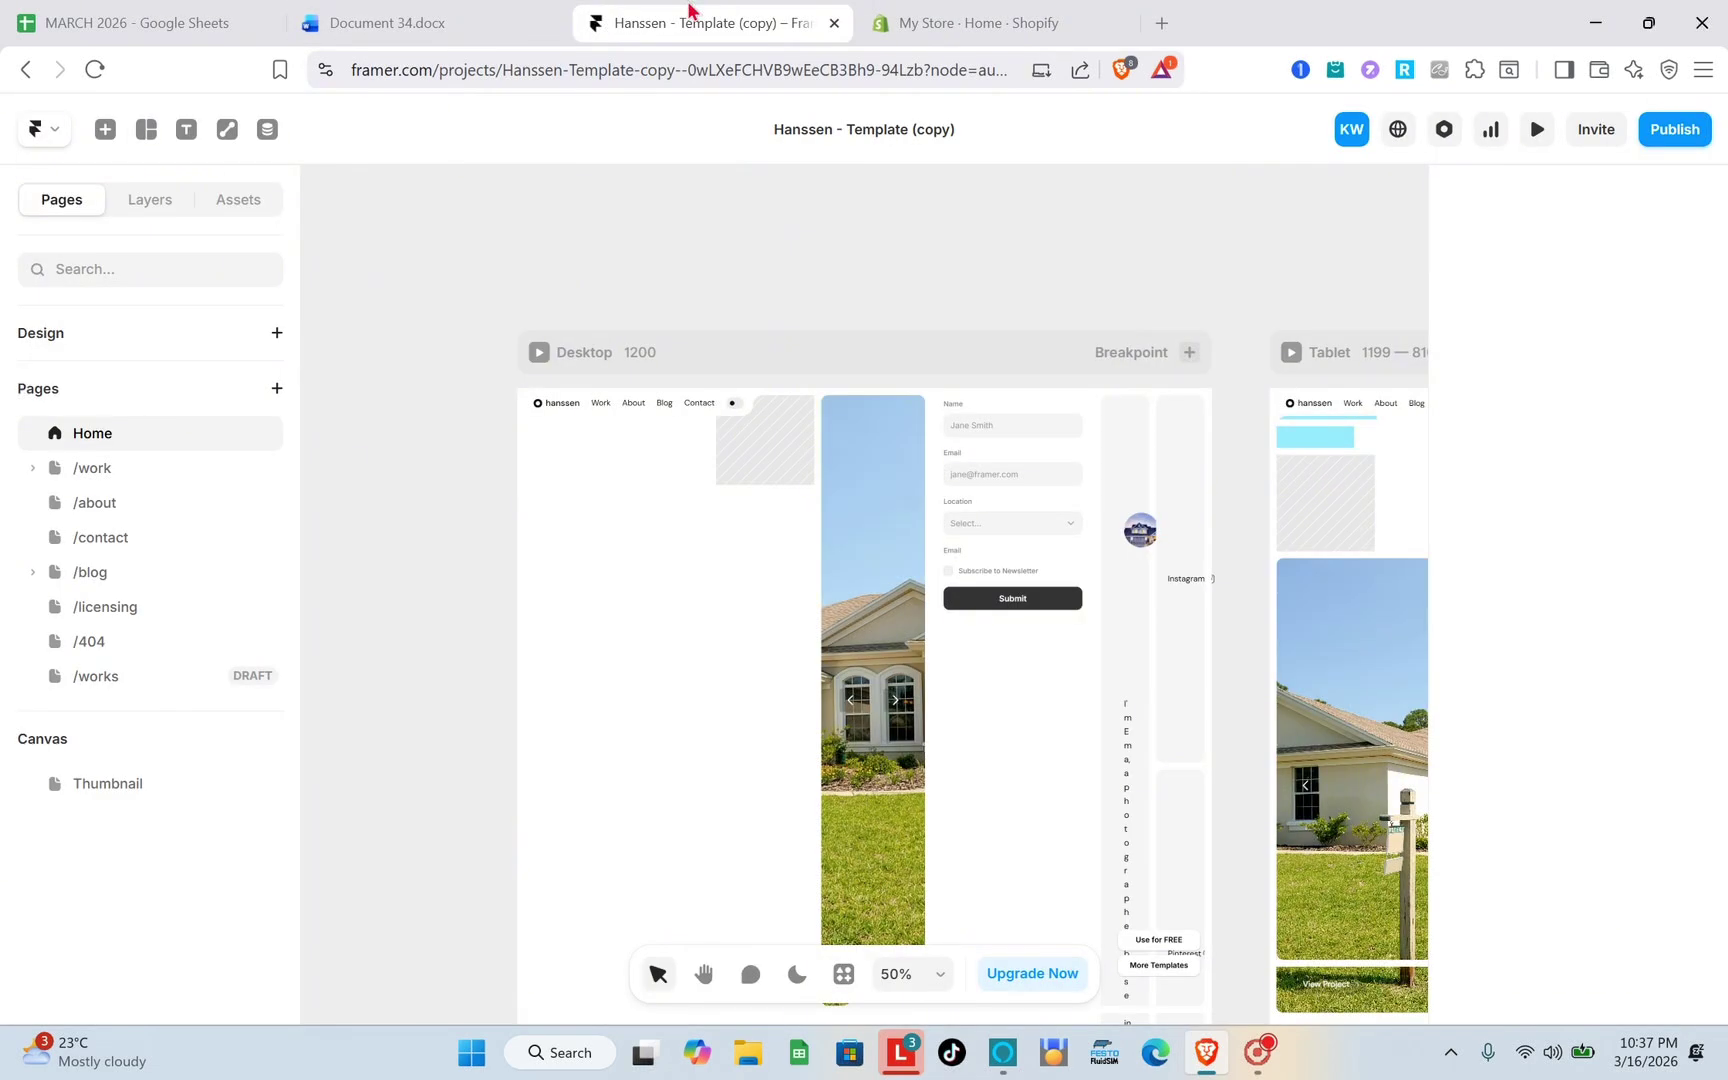
click(57, 127)
click(130, 234)
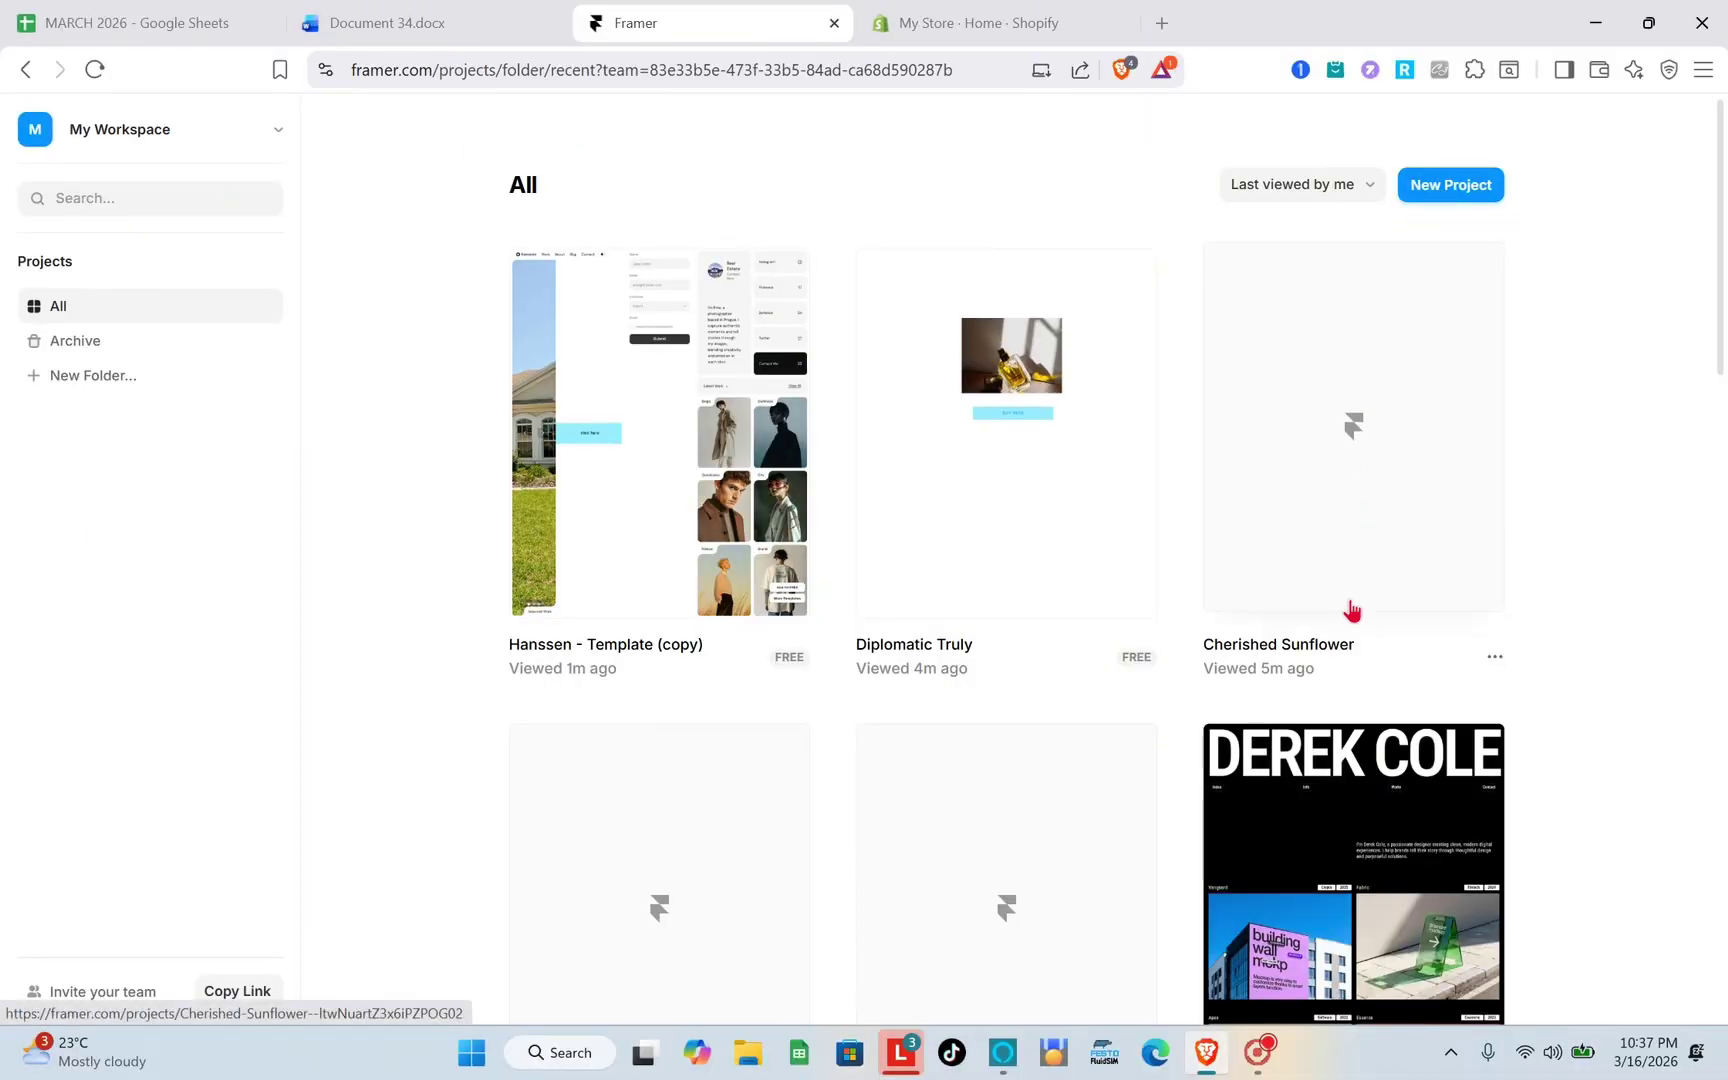
scroll(1354, 609, down, 3)
scroll(1351, 608, up, 2)
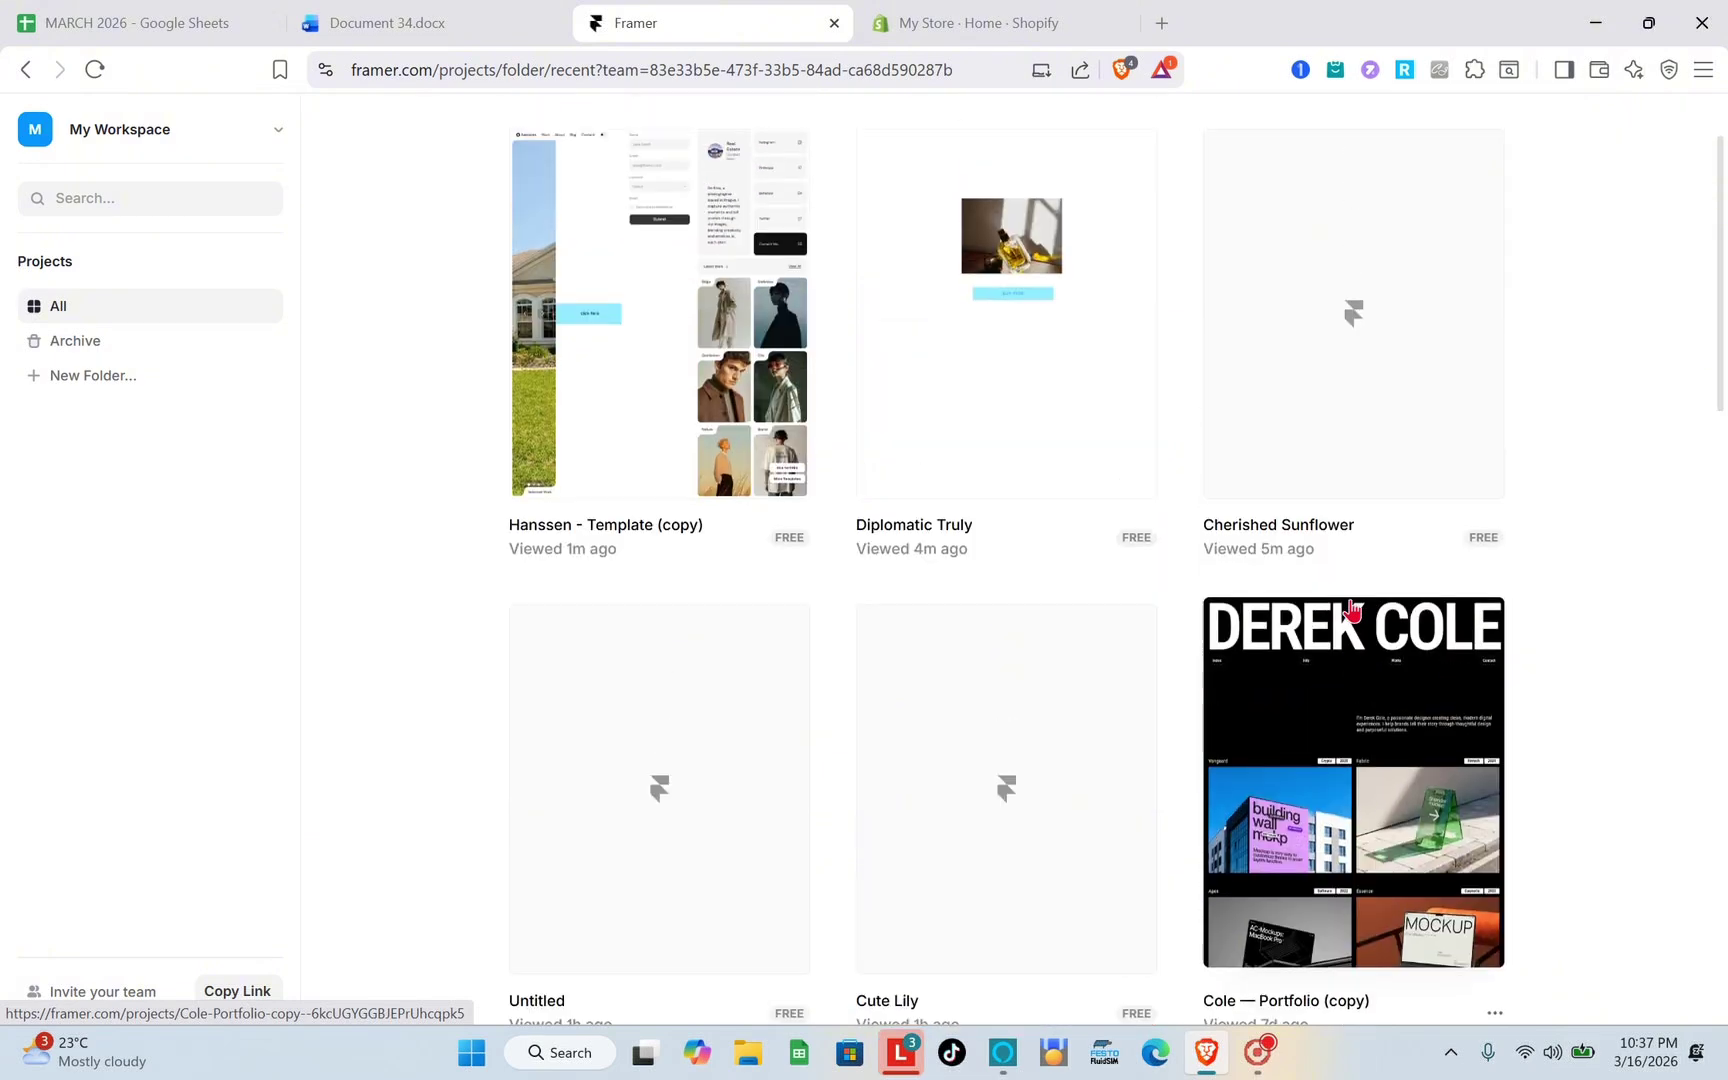
scroll(1344, 514, up, 1)
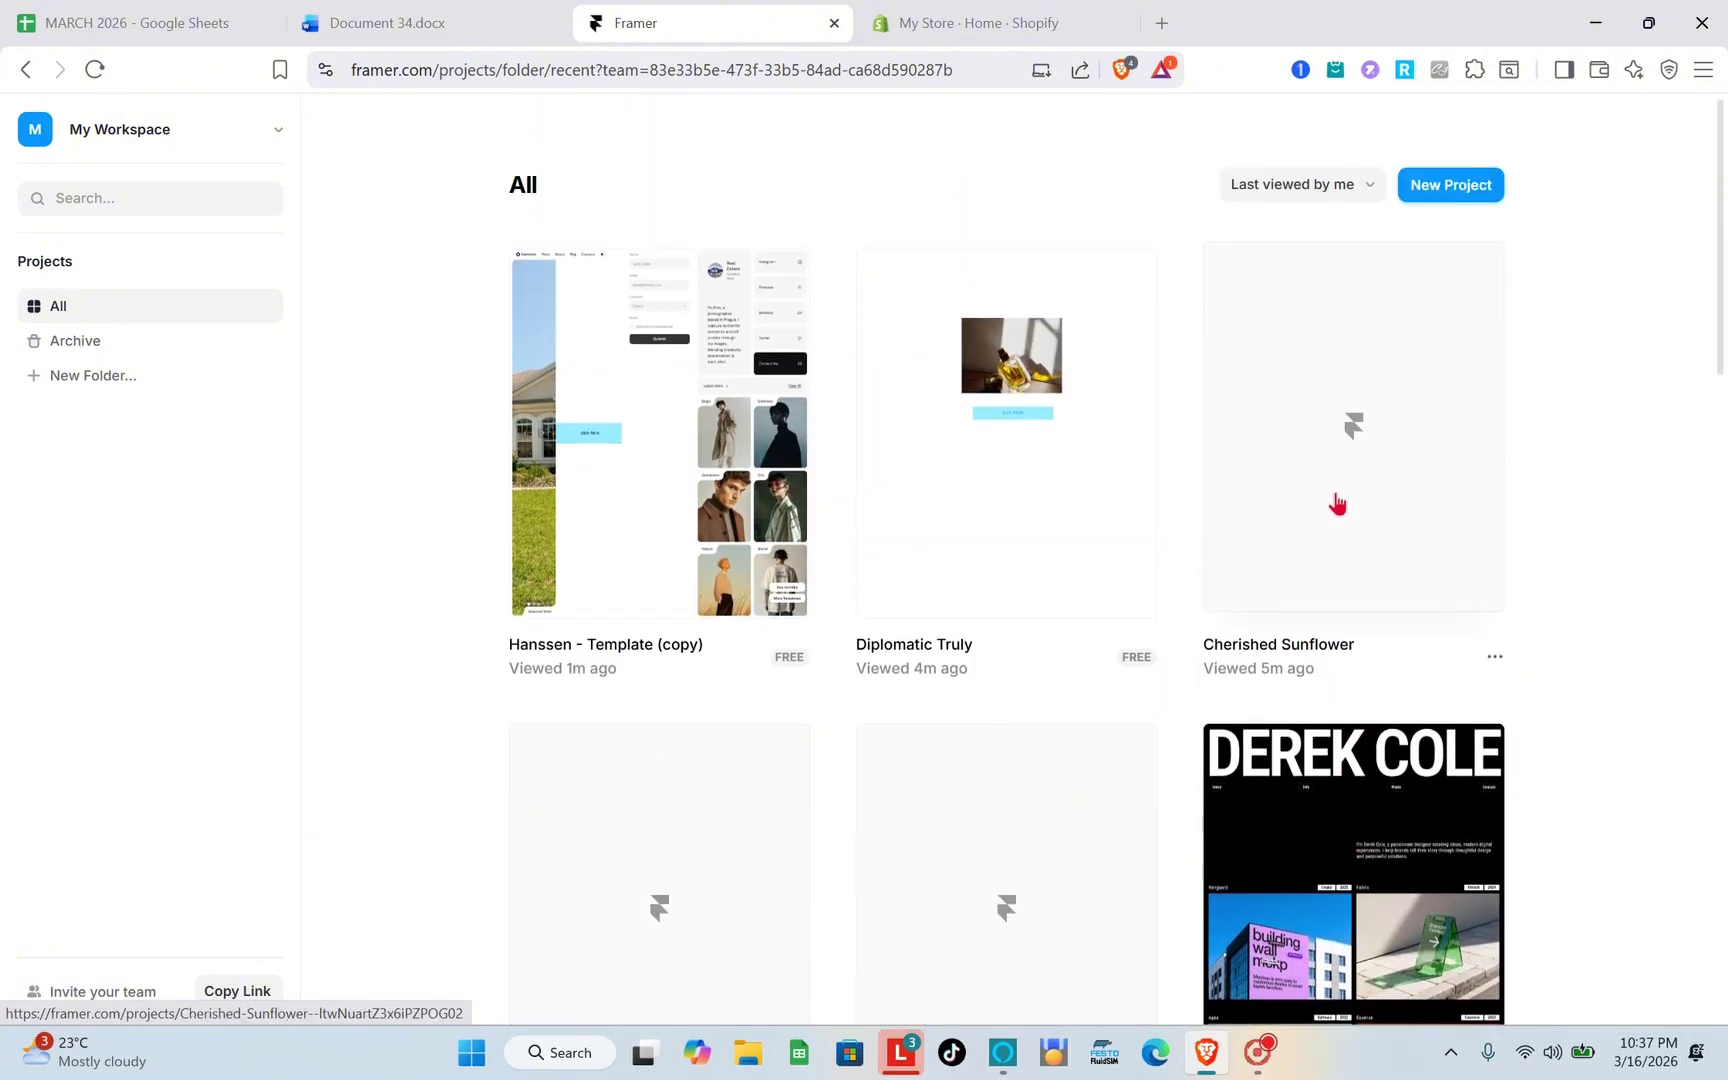
click(1437, 190)
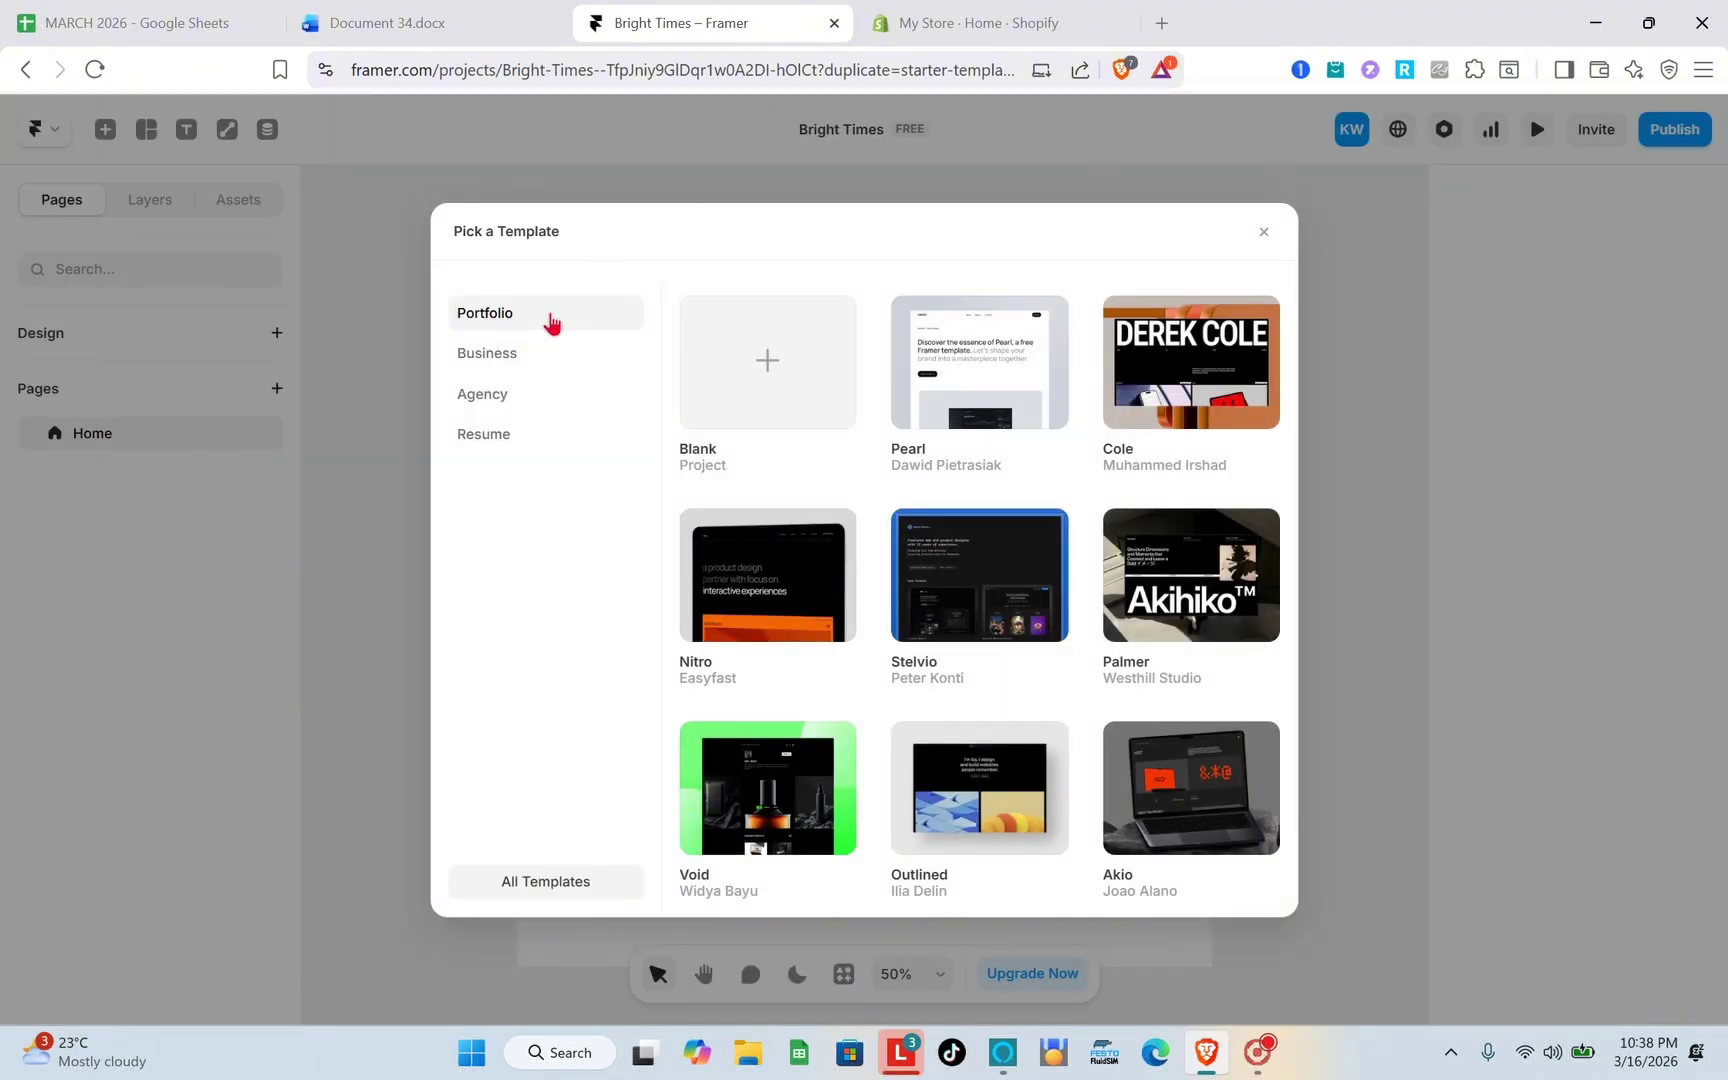
Browse the Business, Agency, Resume and Portfolio templates and start the project from the Void template
click(516, 366)
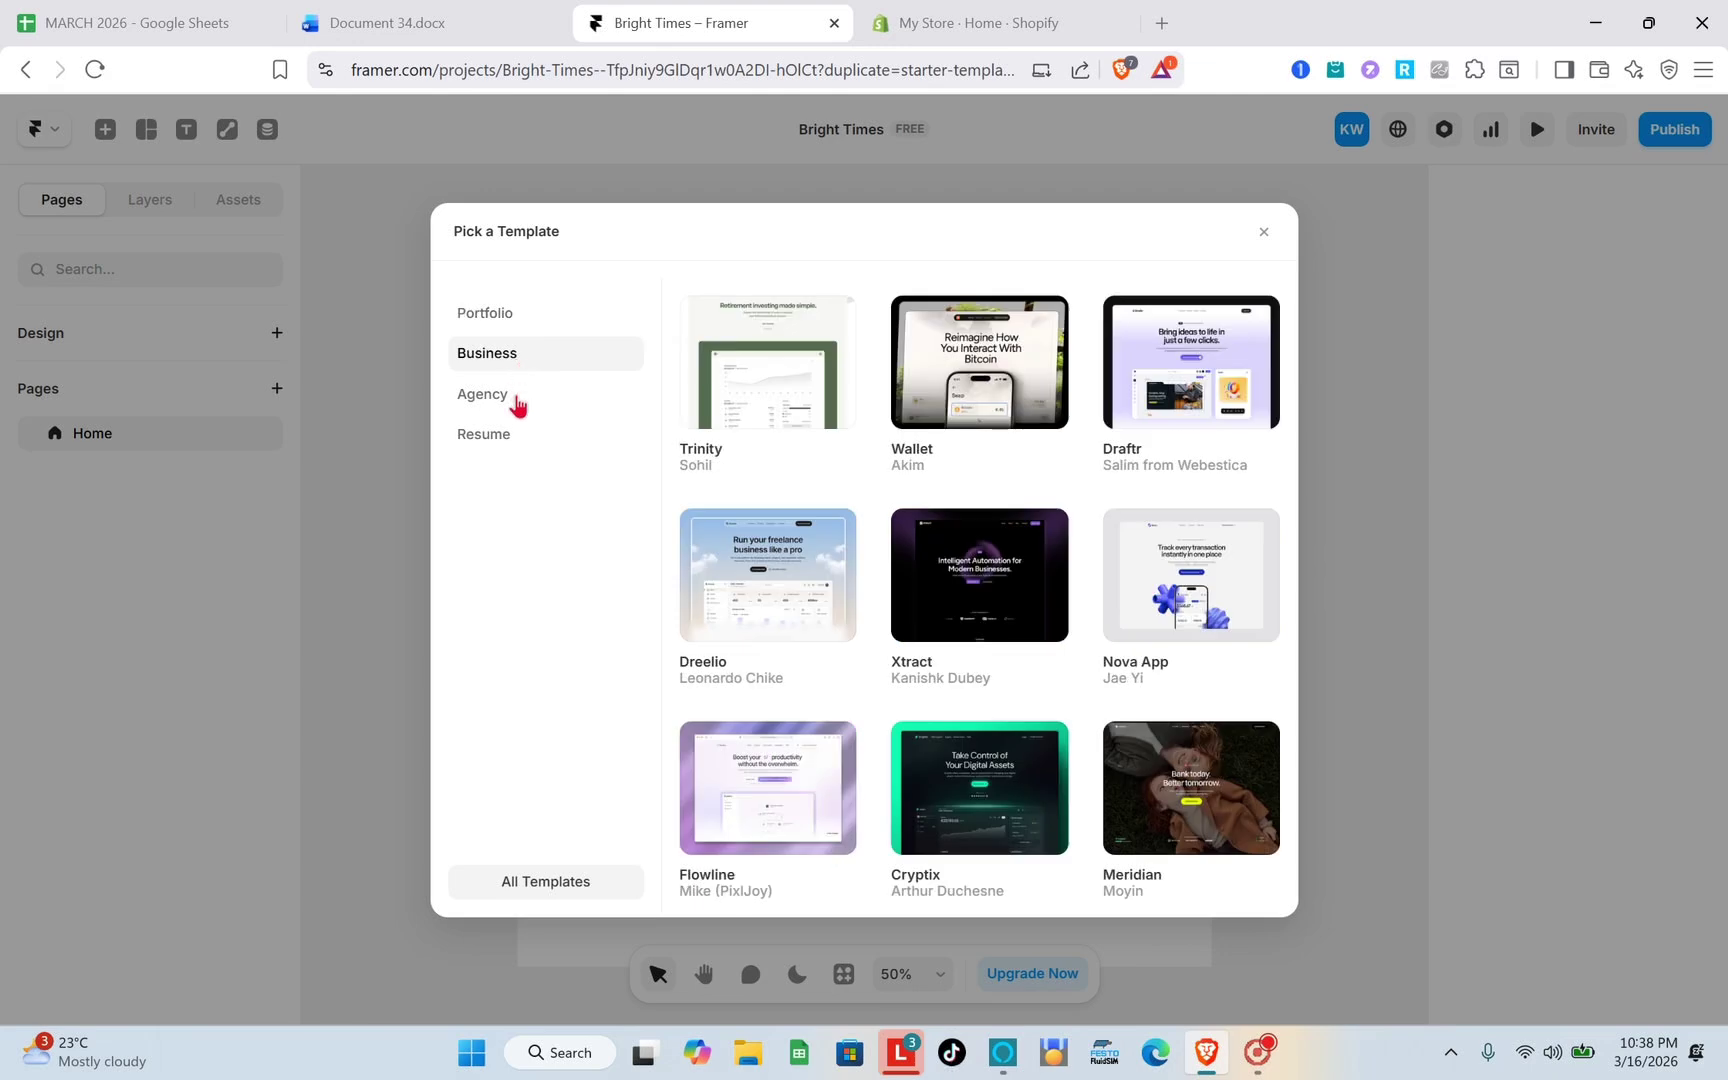
click(517, 400)
click(500, 448)
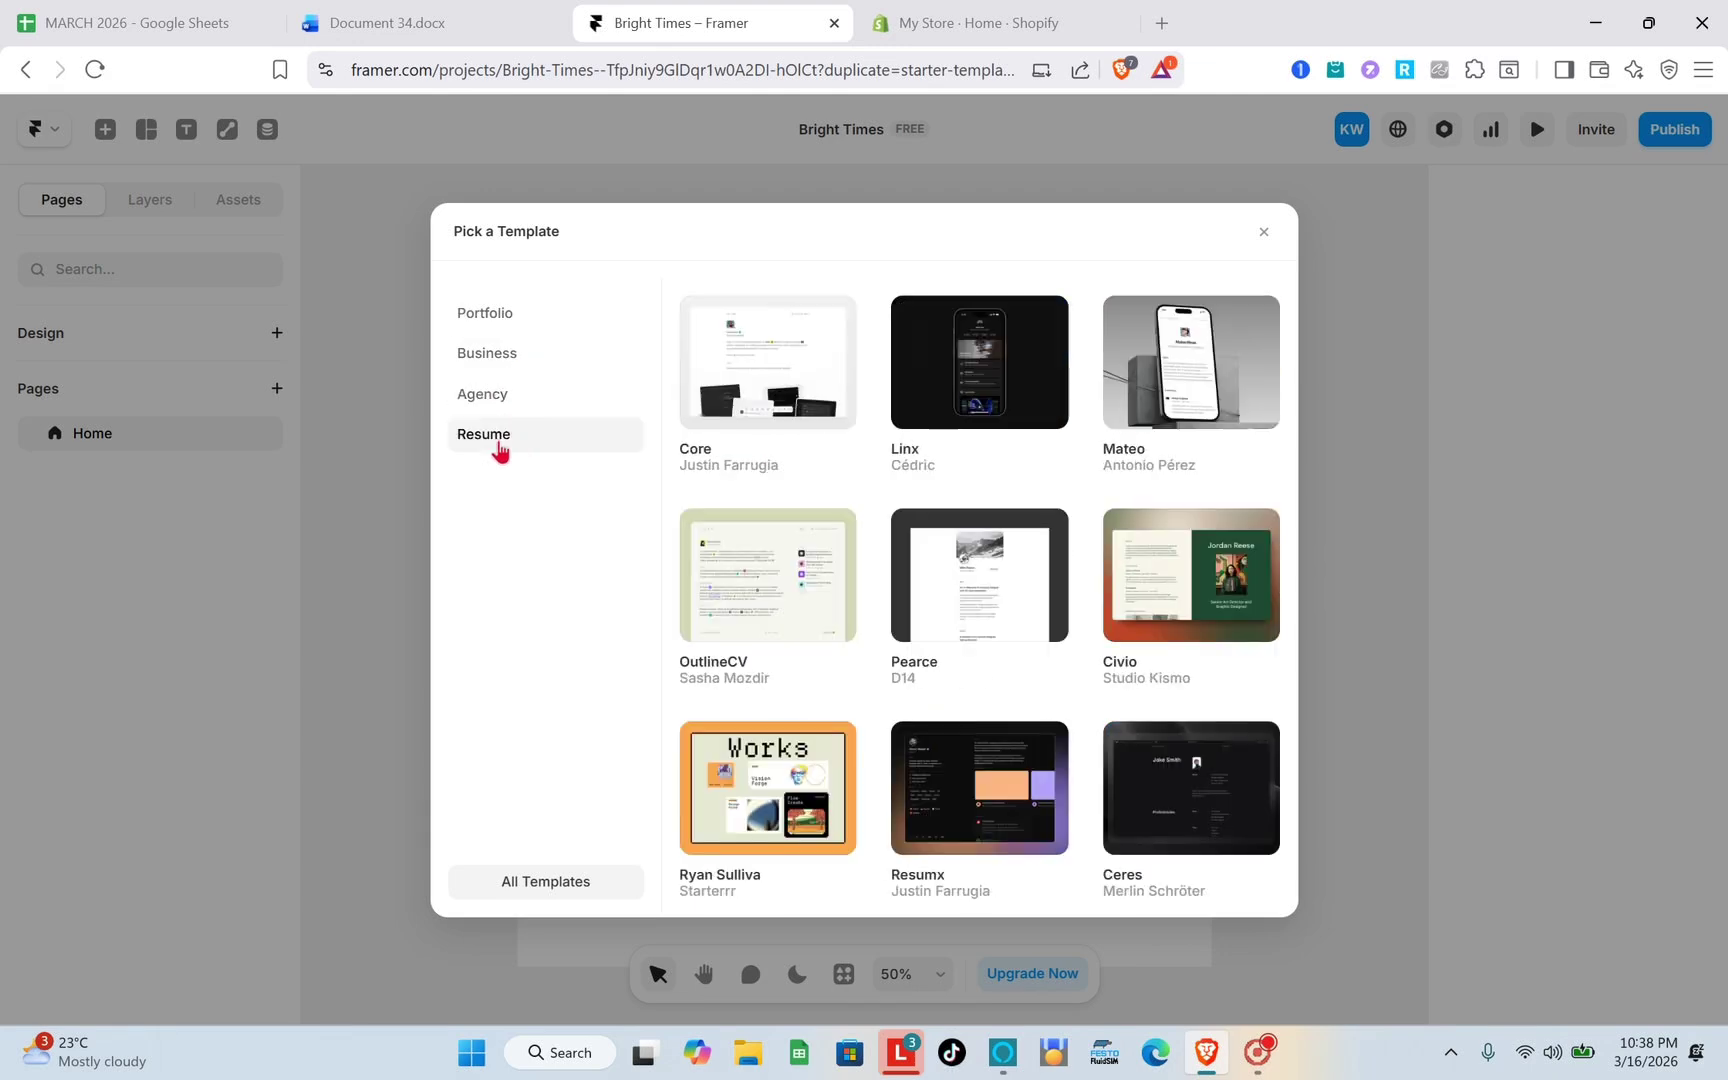
click(495, 362)
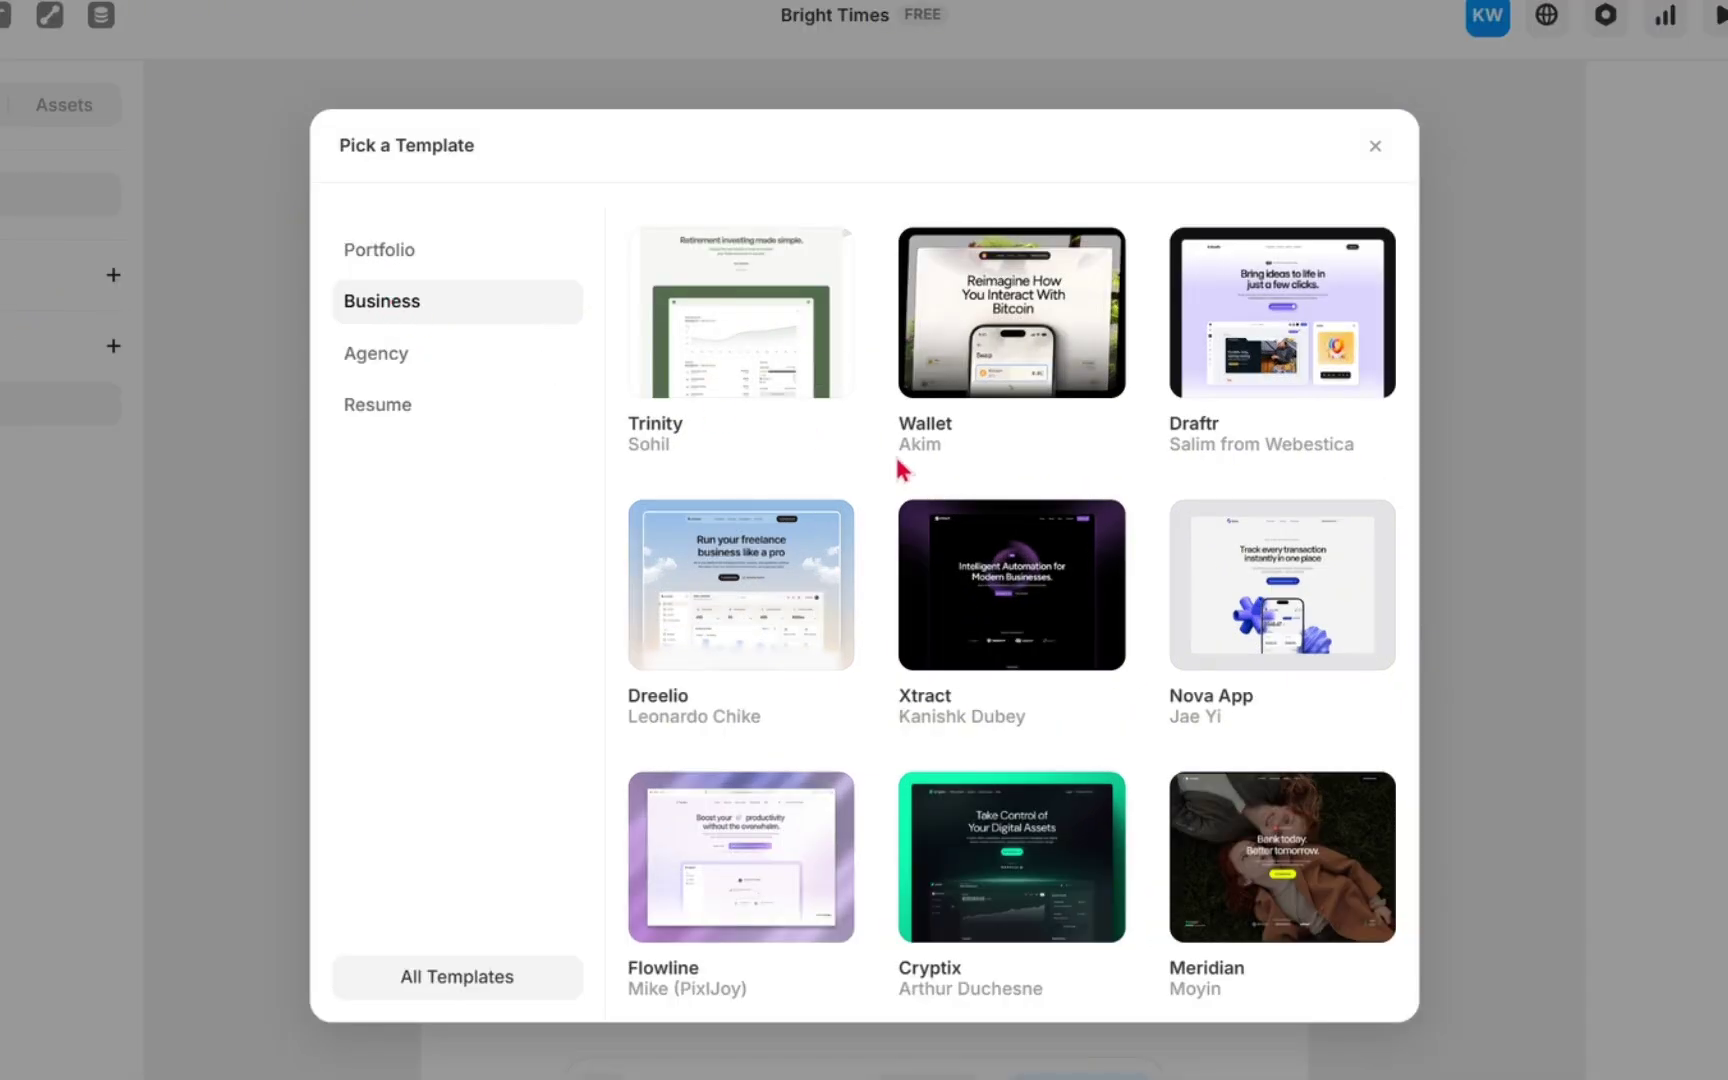
scroll(895, 471, down, 3)
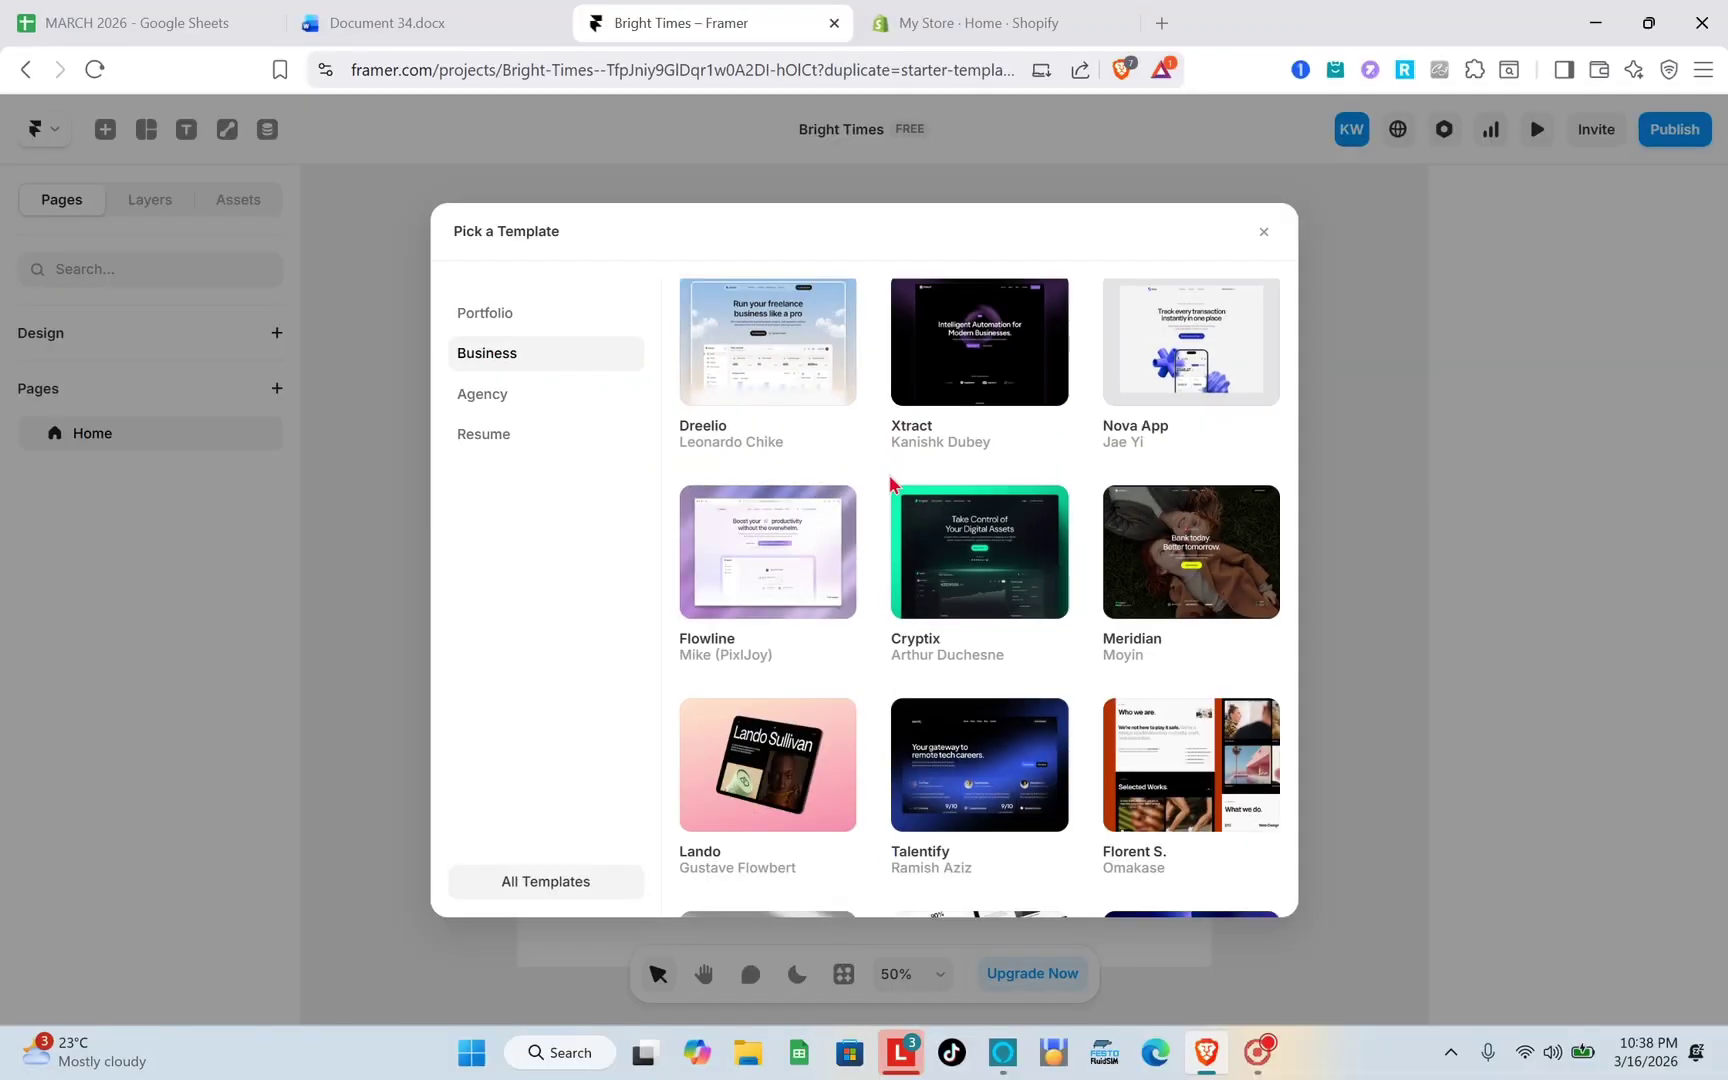
scroll(890, 482, down, 5)
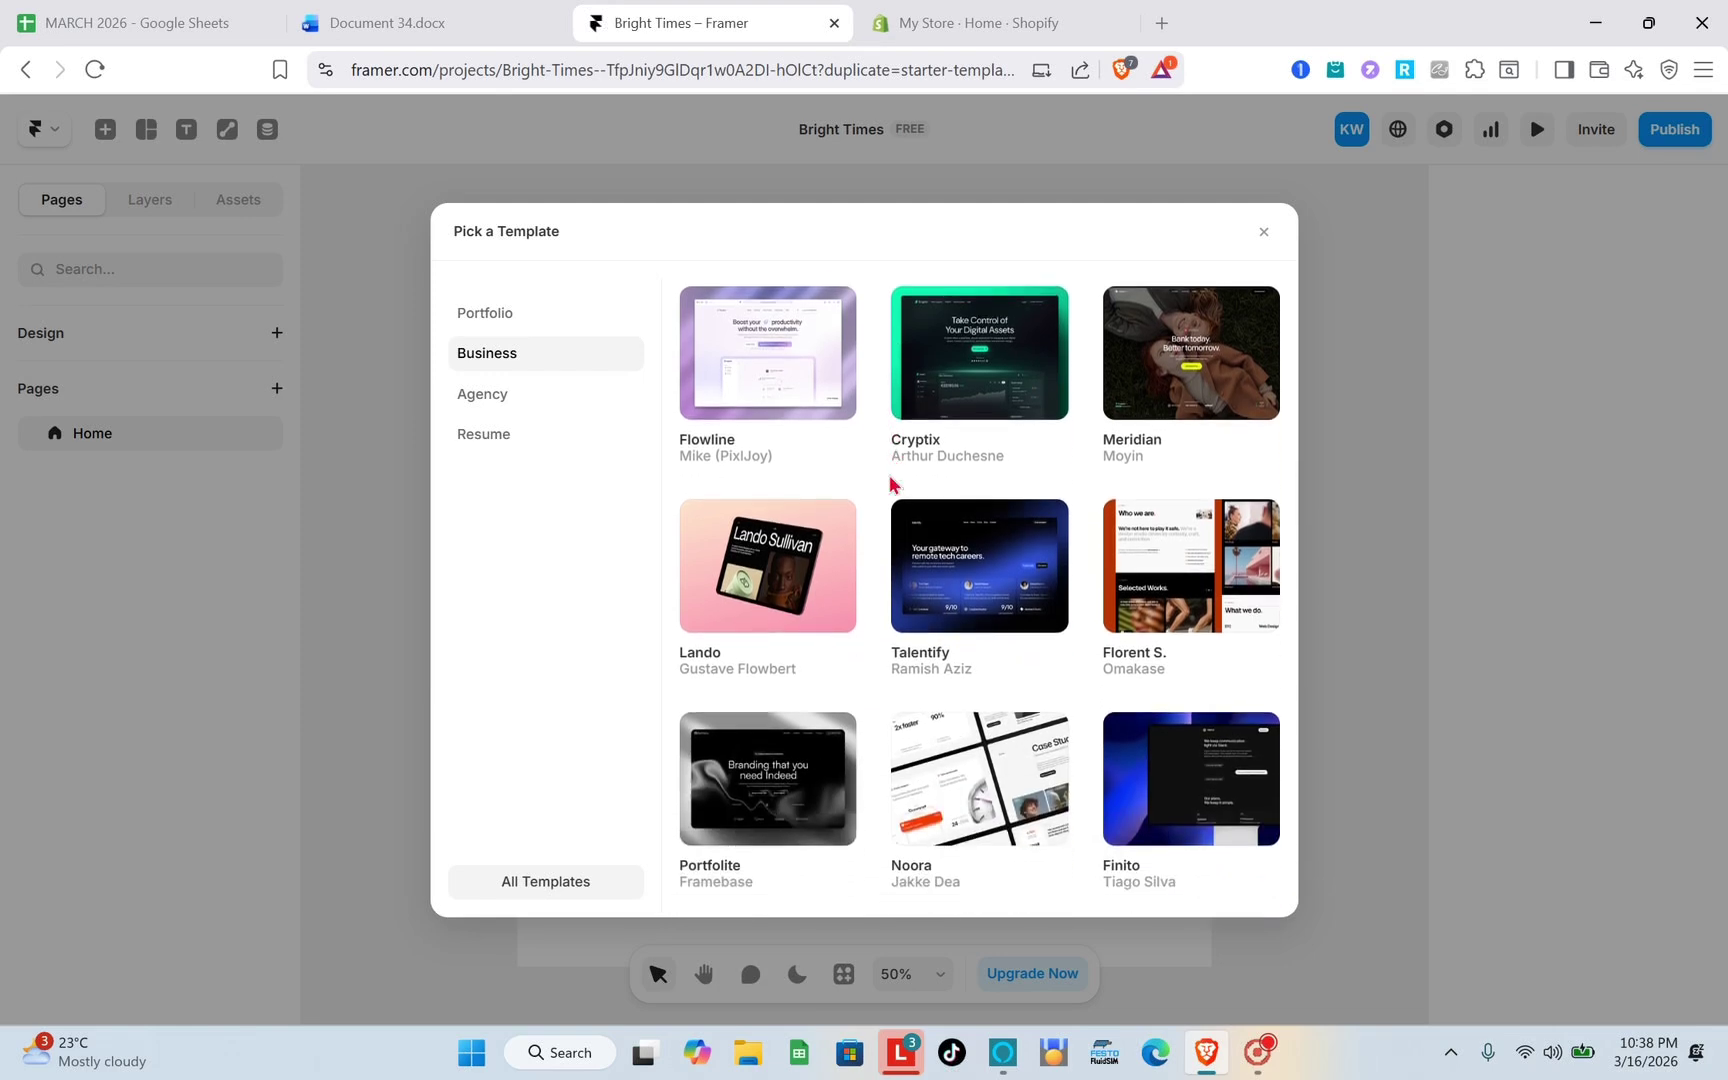
scroll(890, 484, down, 3)
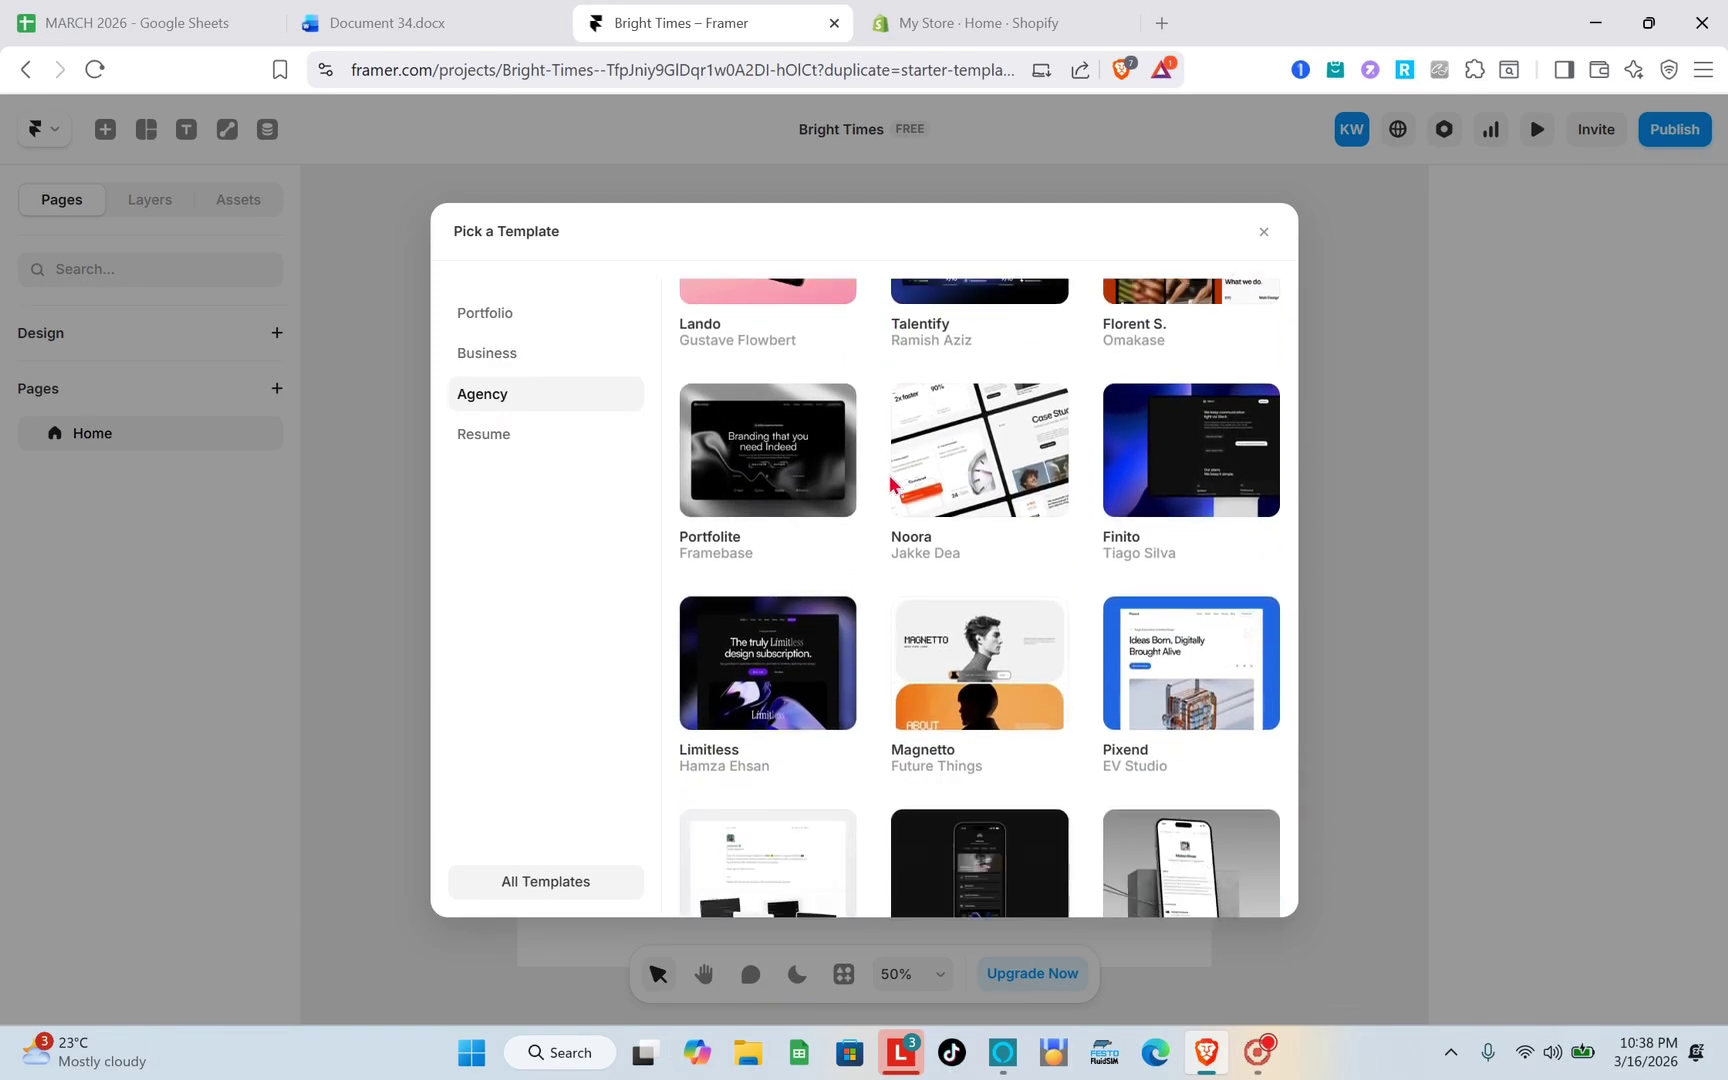
scroll(890, 484, down, 5)
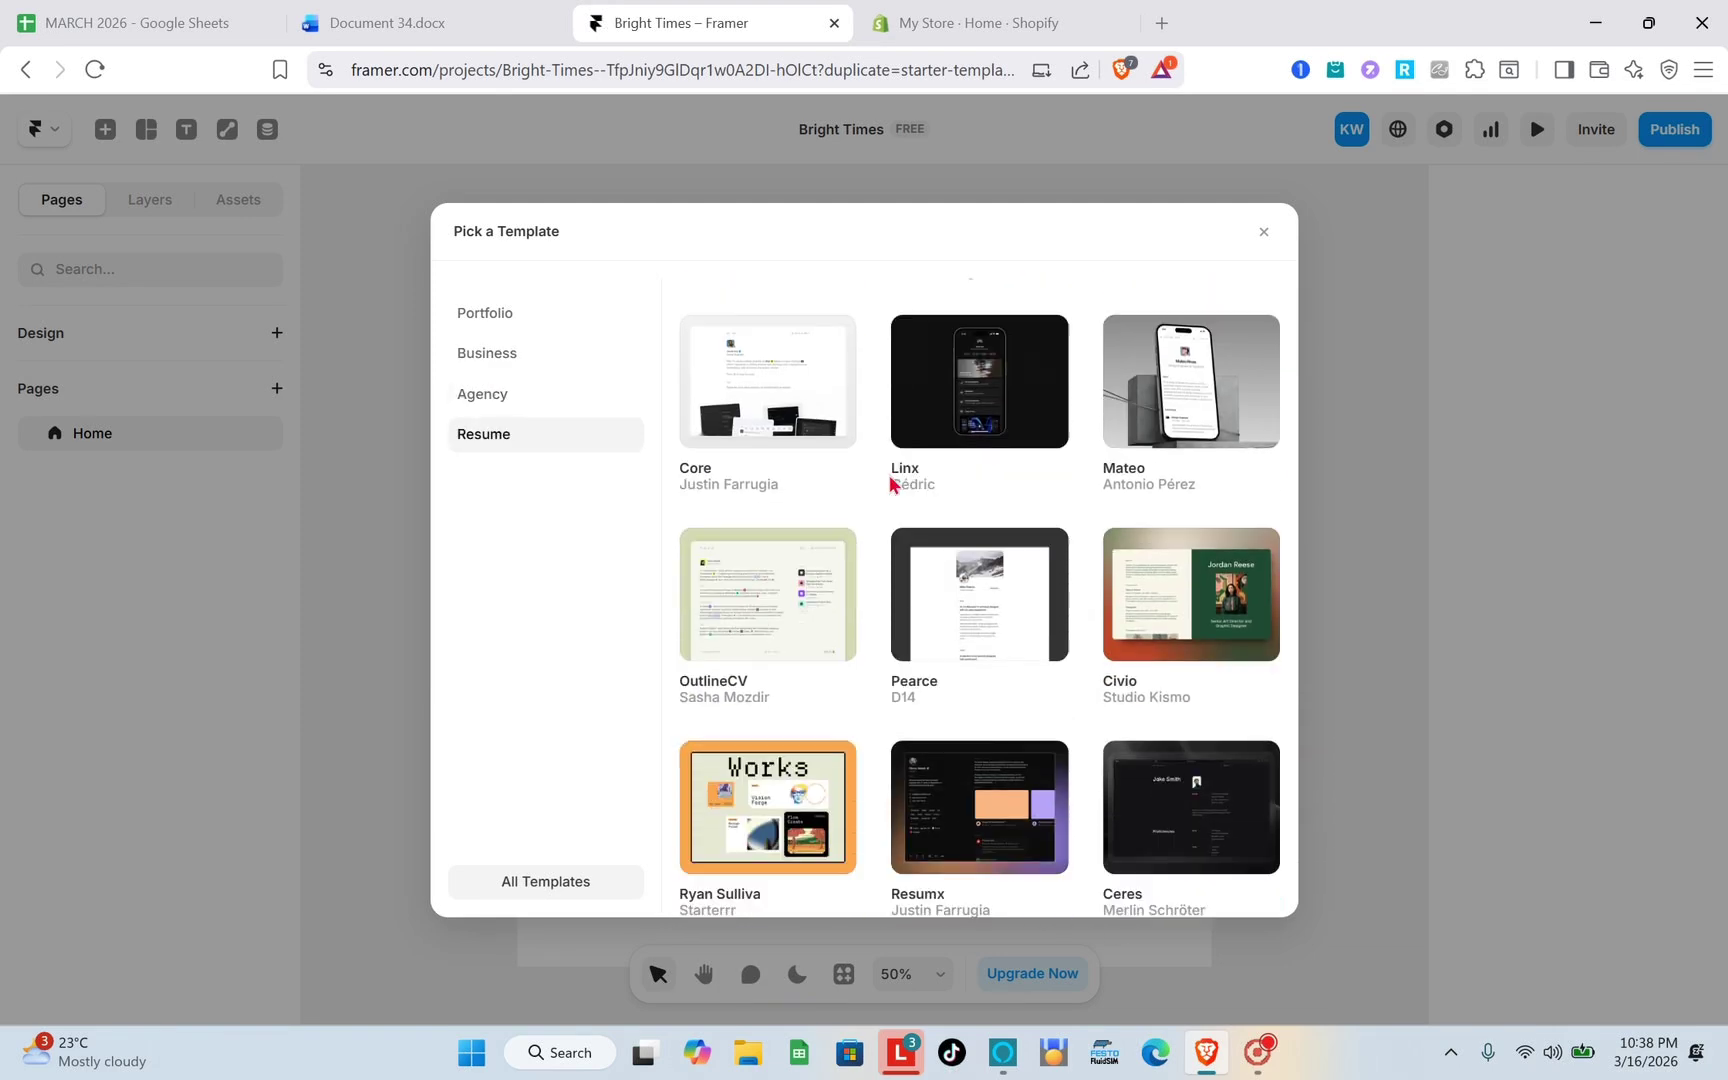
scroll(890, 484, up, 15)
scroll(893, 484, up, 6)
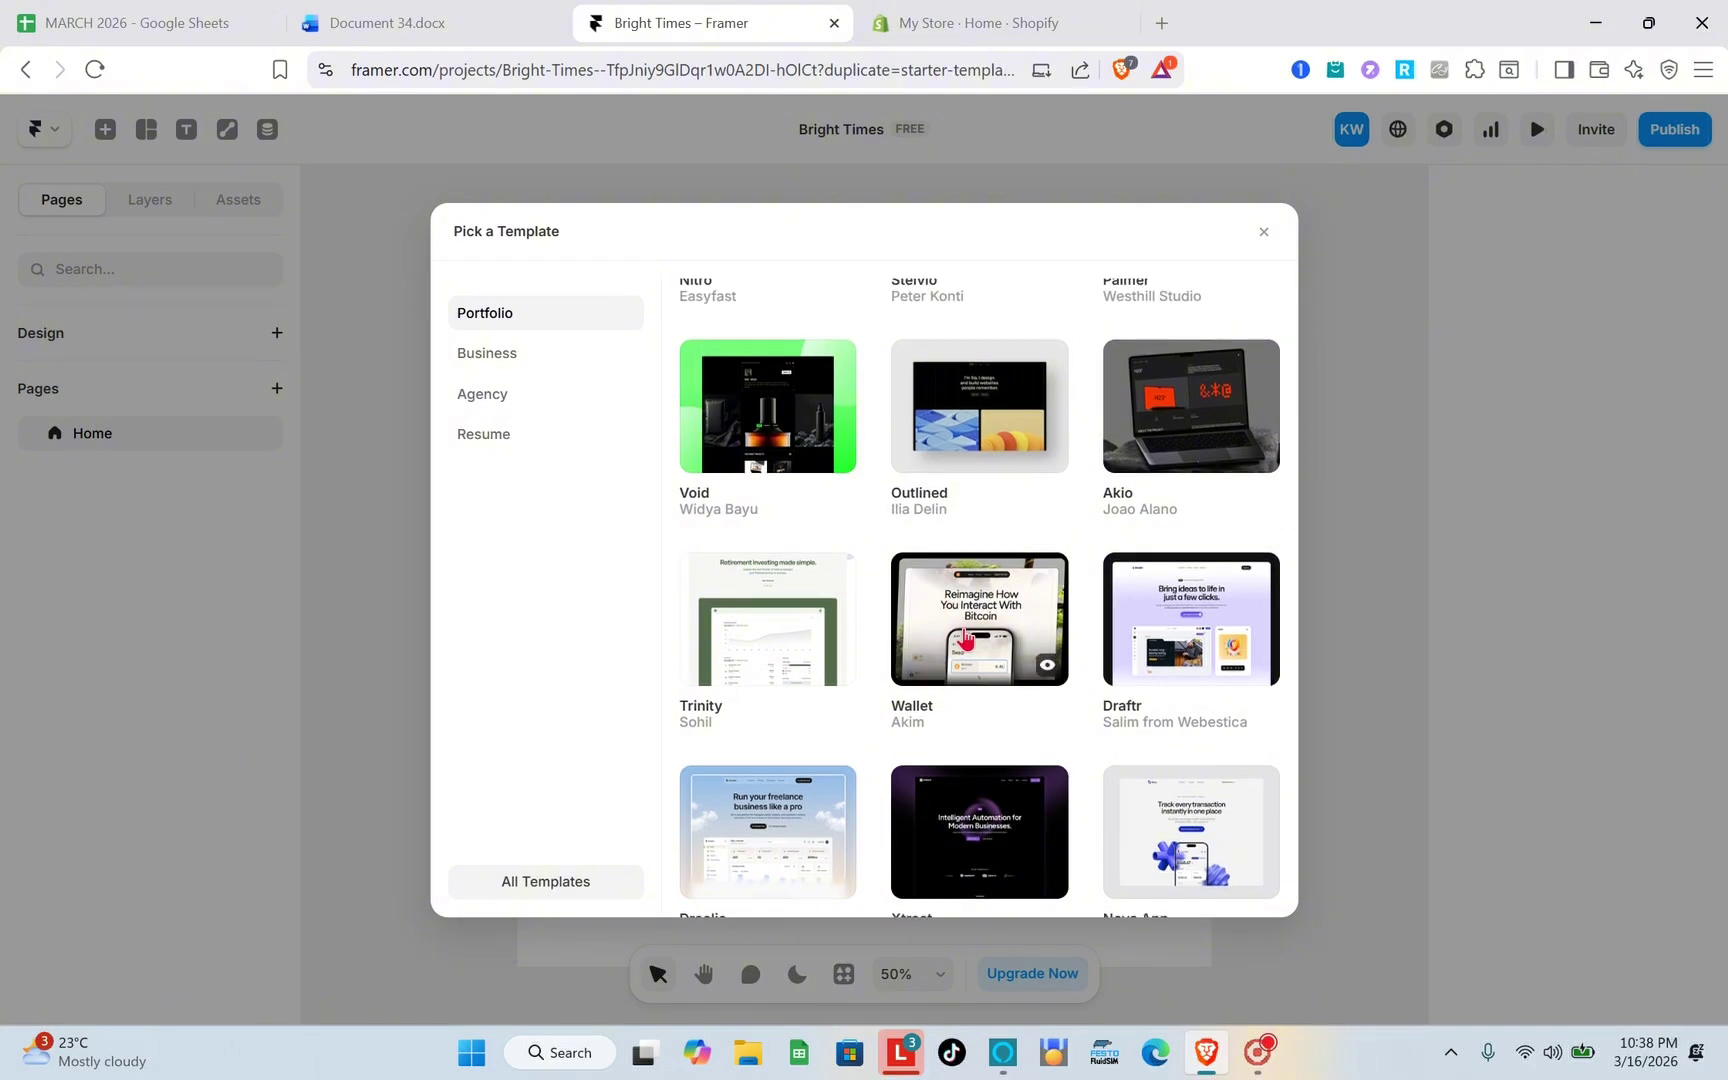
click(763, 785)
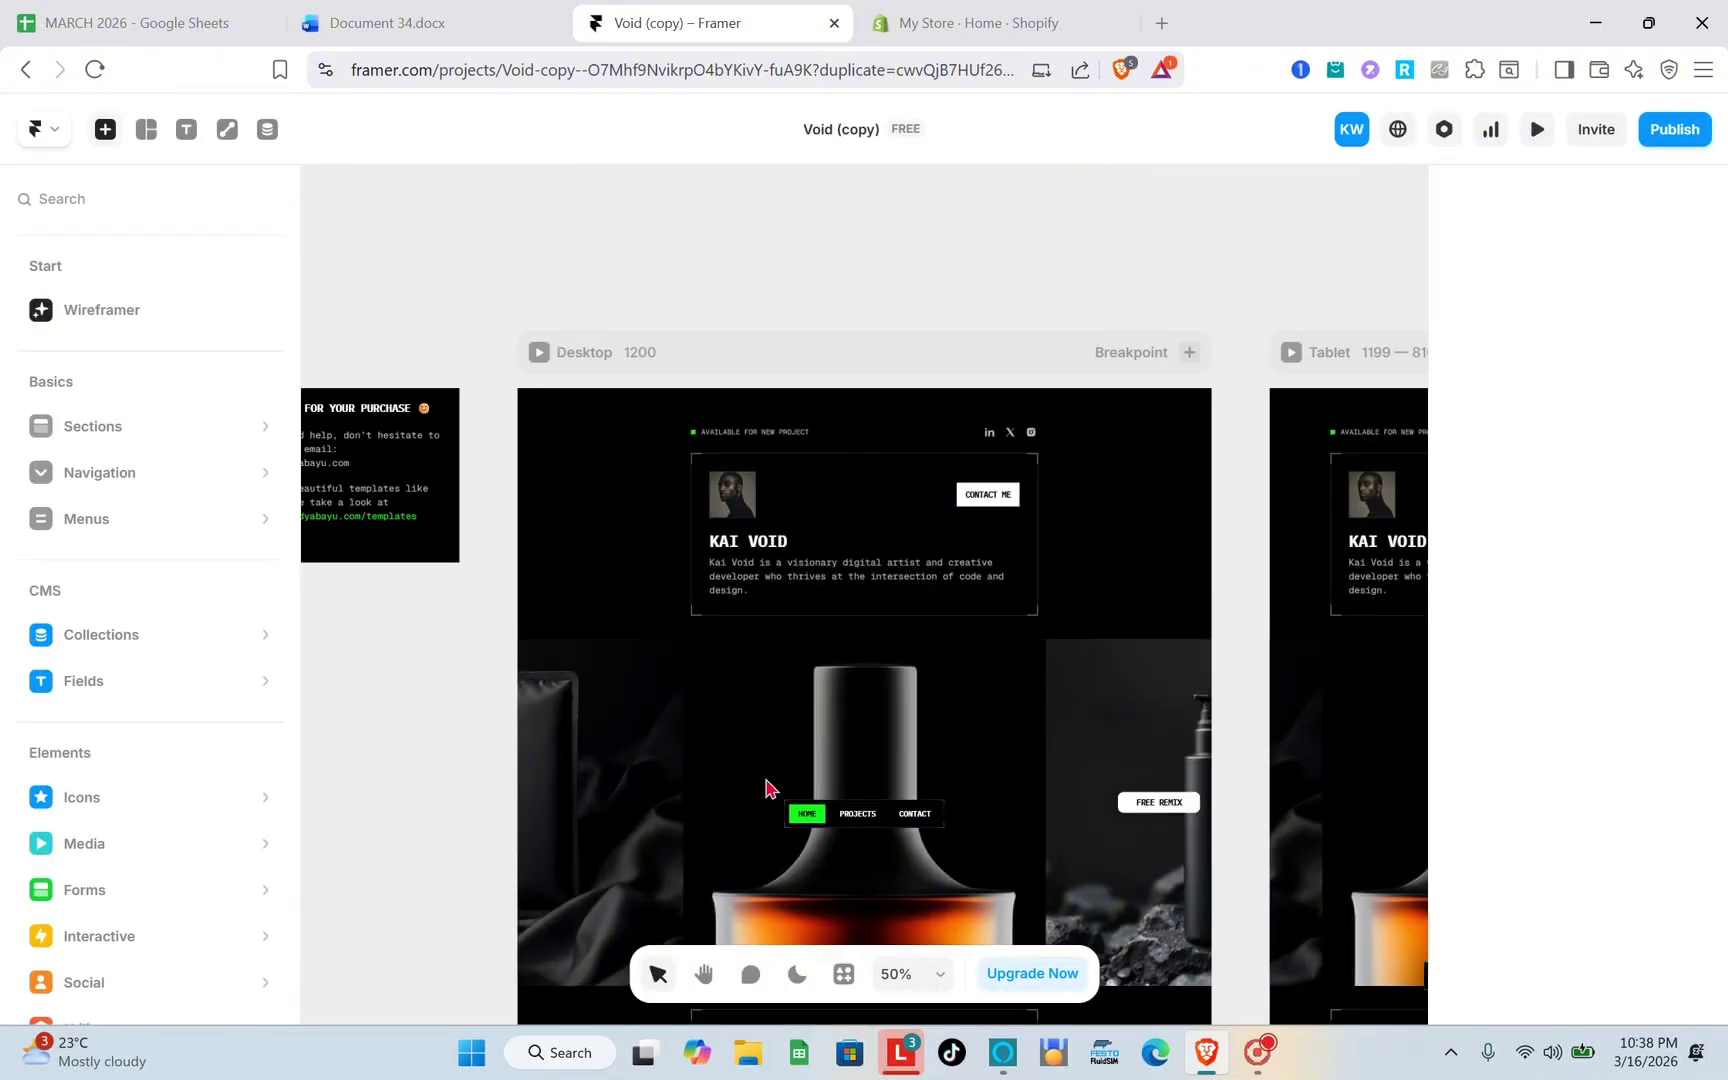
Examine the Void template's home page from header to footer and compare its desktop and tablet layouts
scroll(765, 787, down, 10)
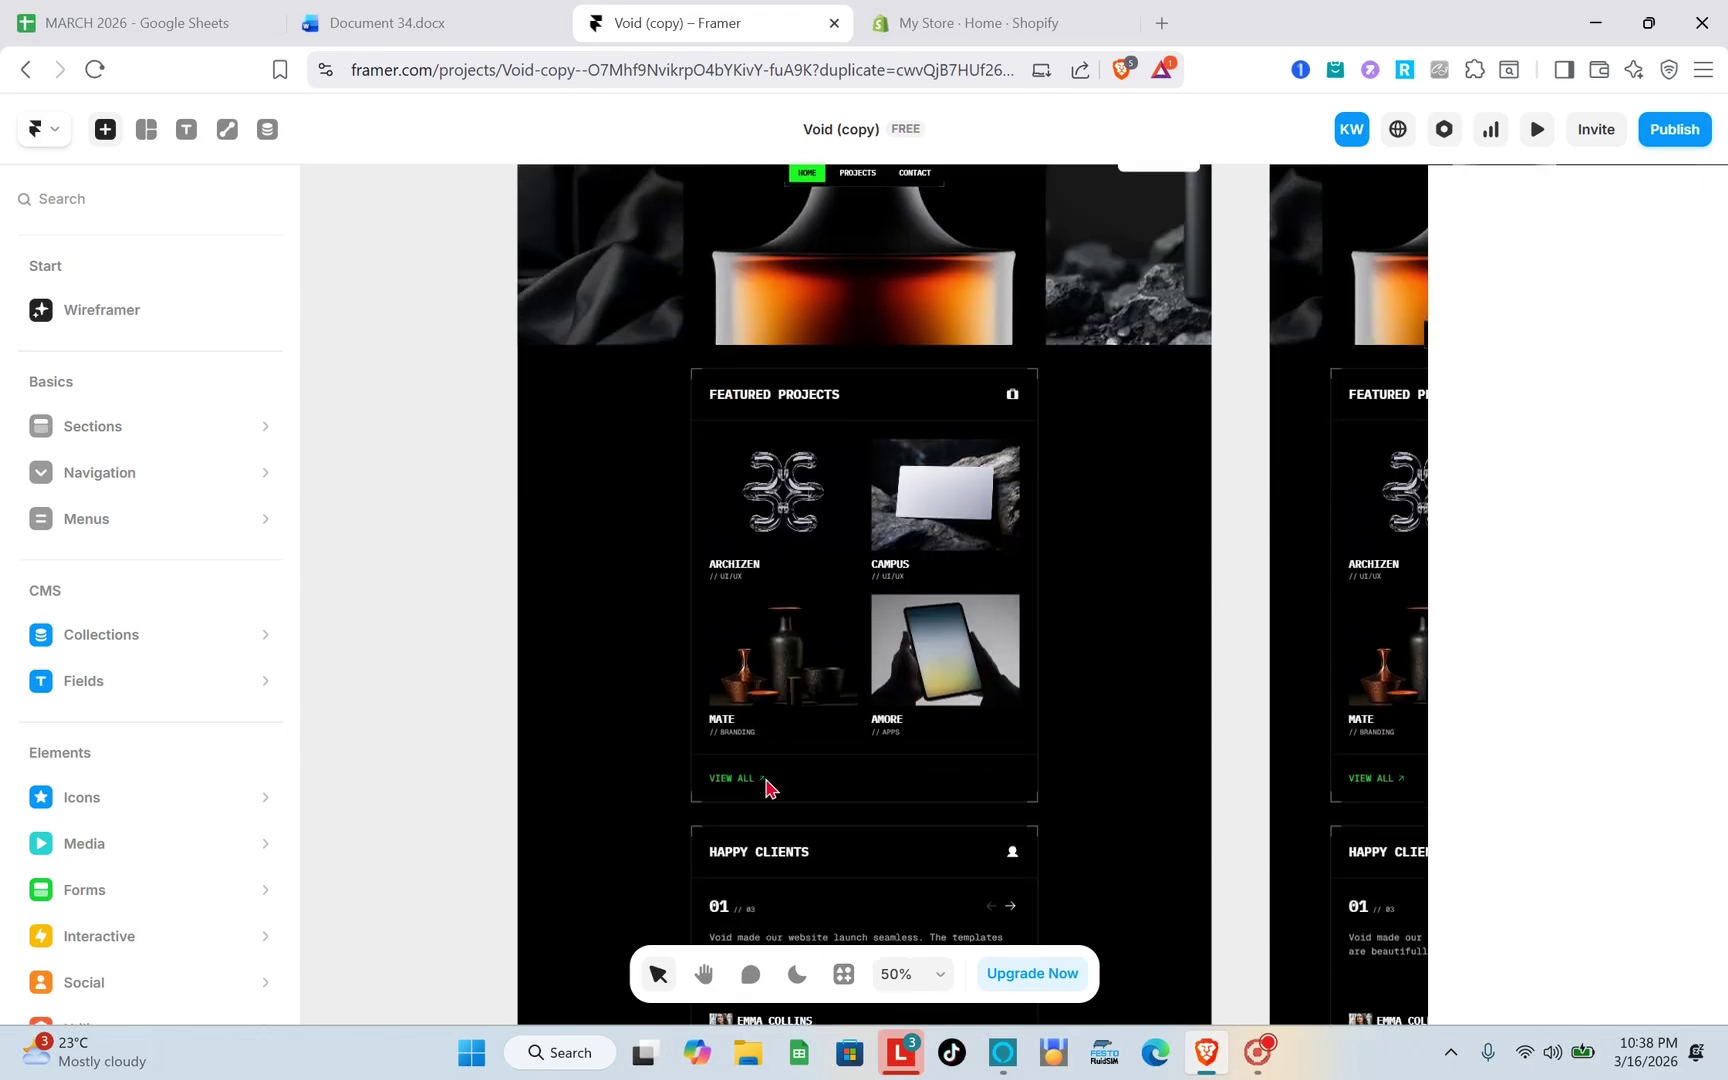
scroll(765, 787, down, 13)
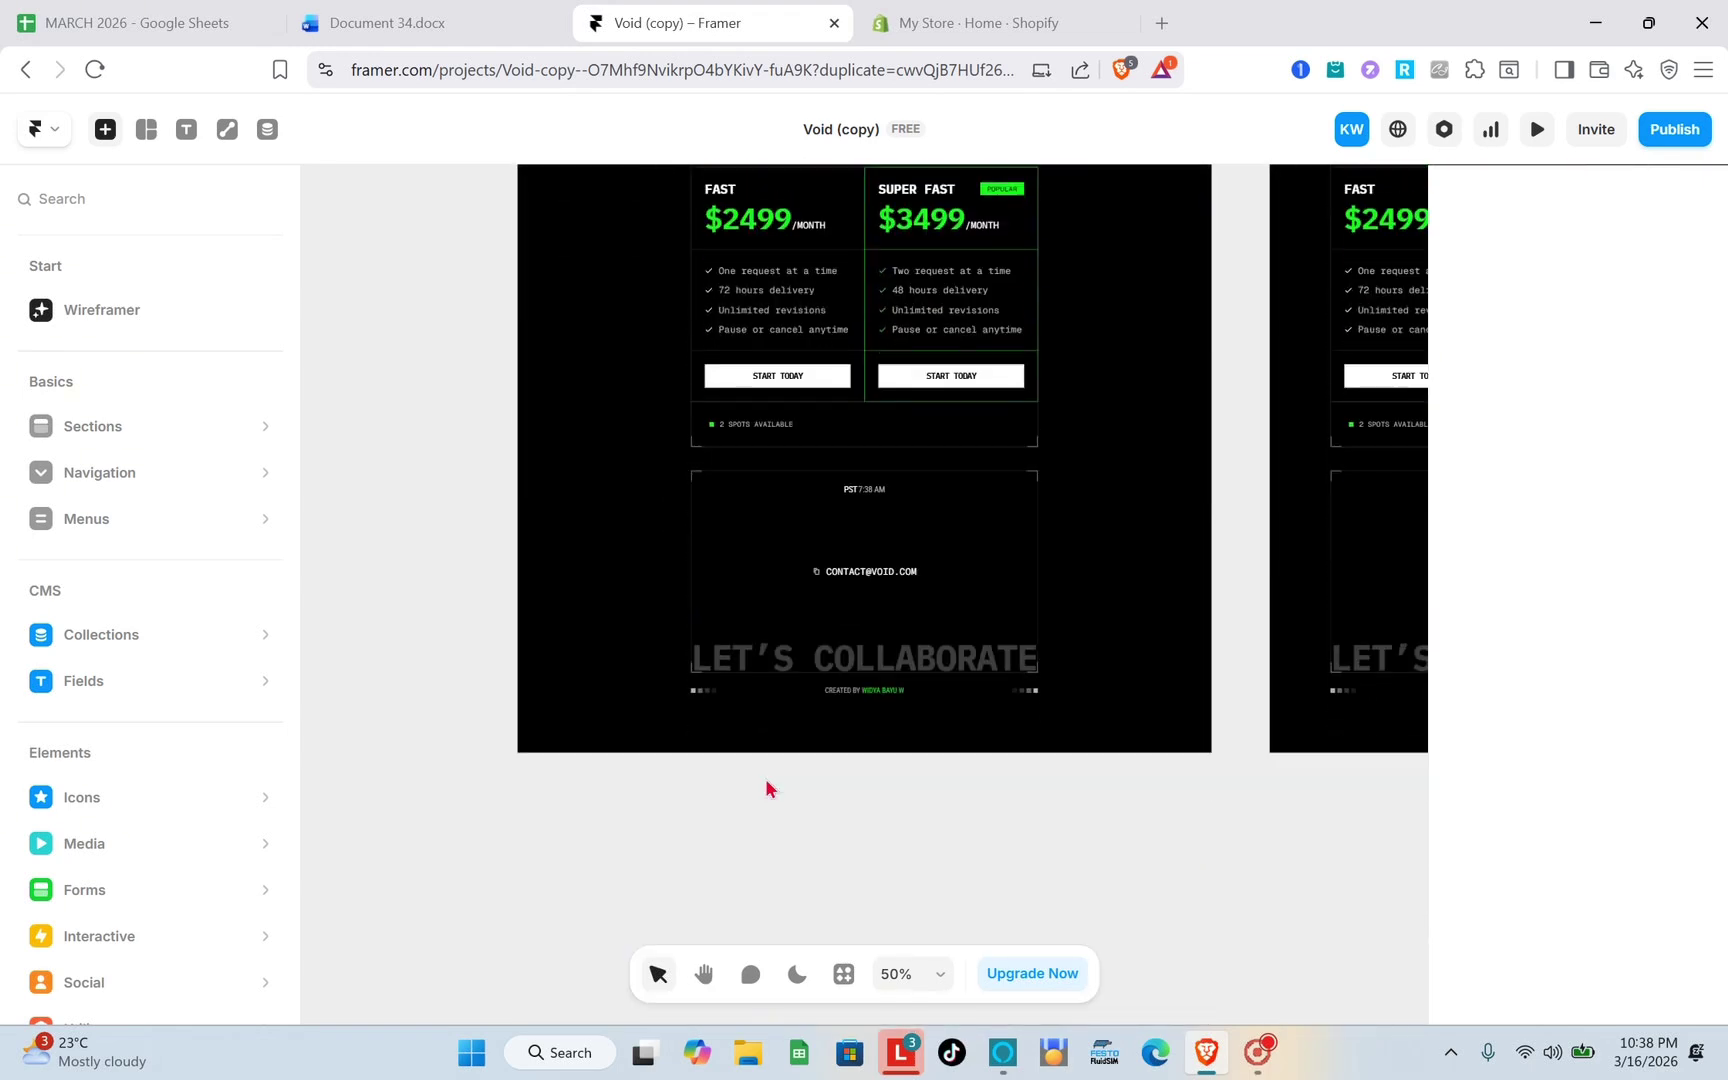
scroll(765, 787, up, 9)
scroll(765, 787, up, 18)
scroll(765, 787, right, 4)
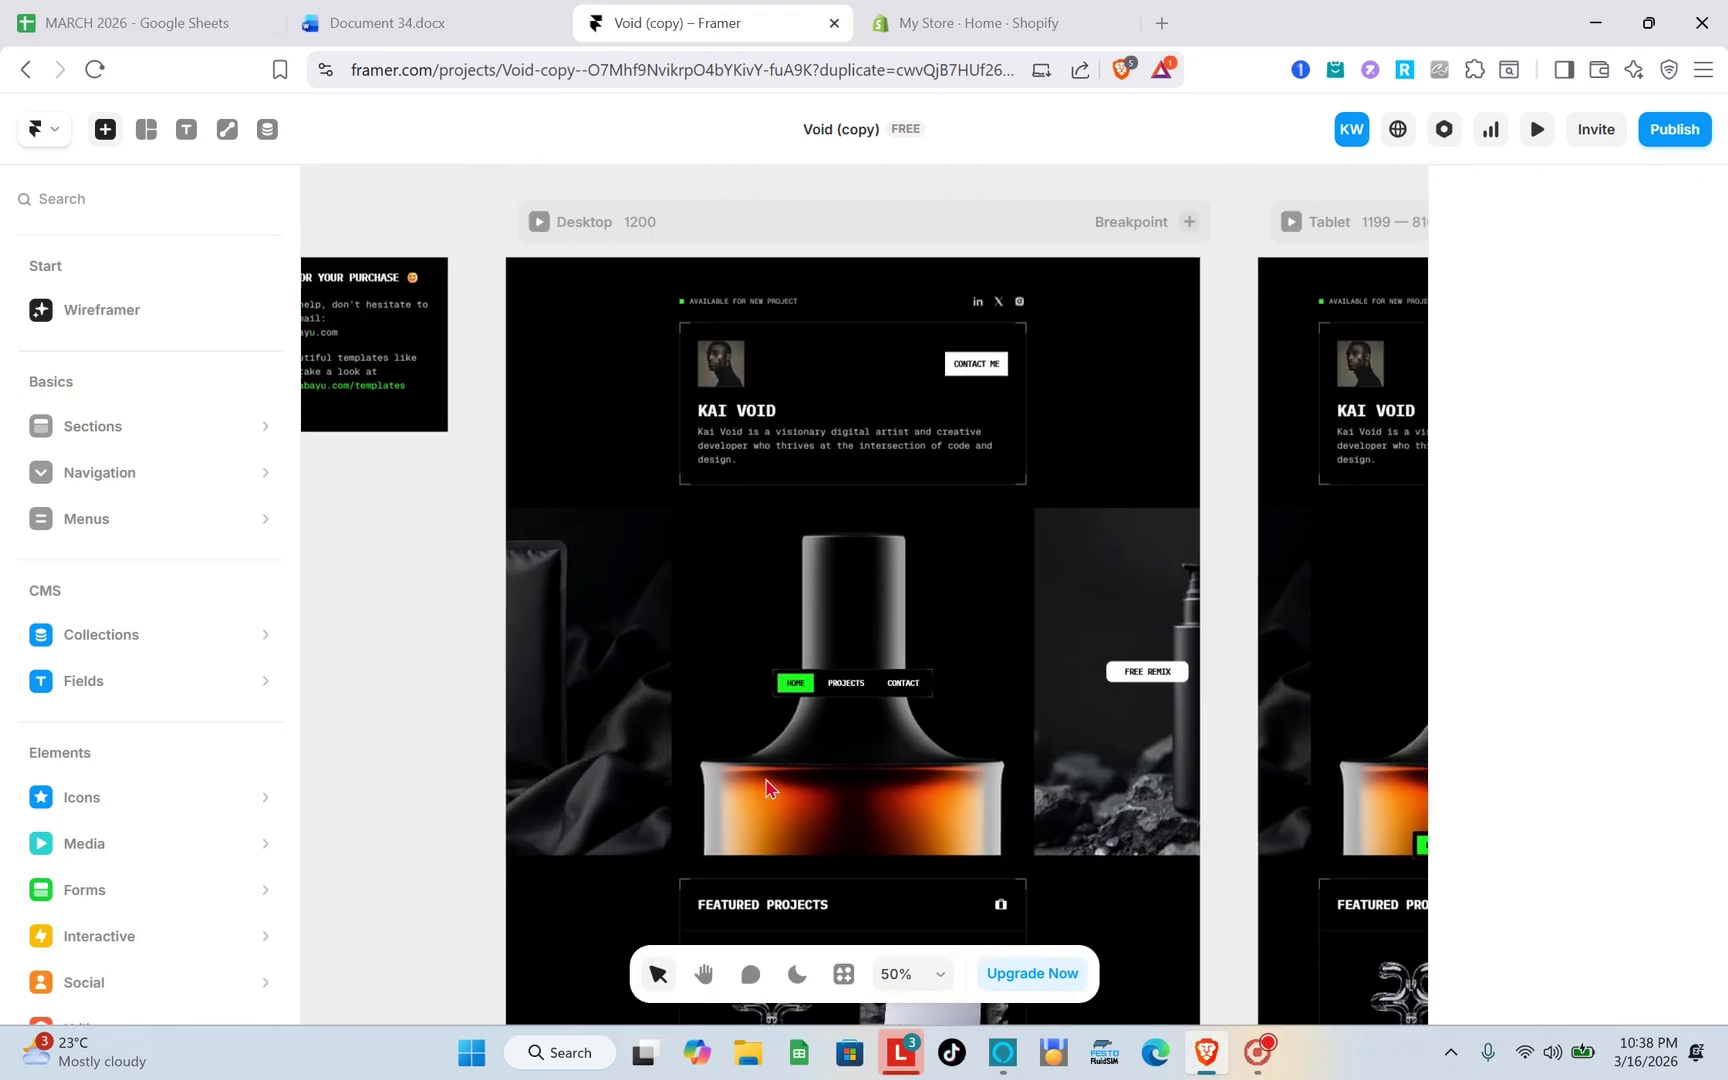
scroll(766, 789, right, 2)
scroll(766, 789, up, 2)
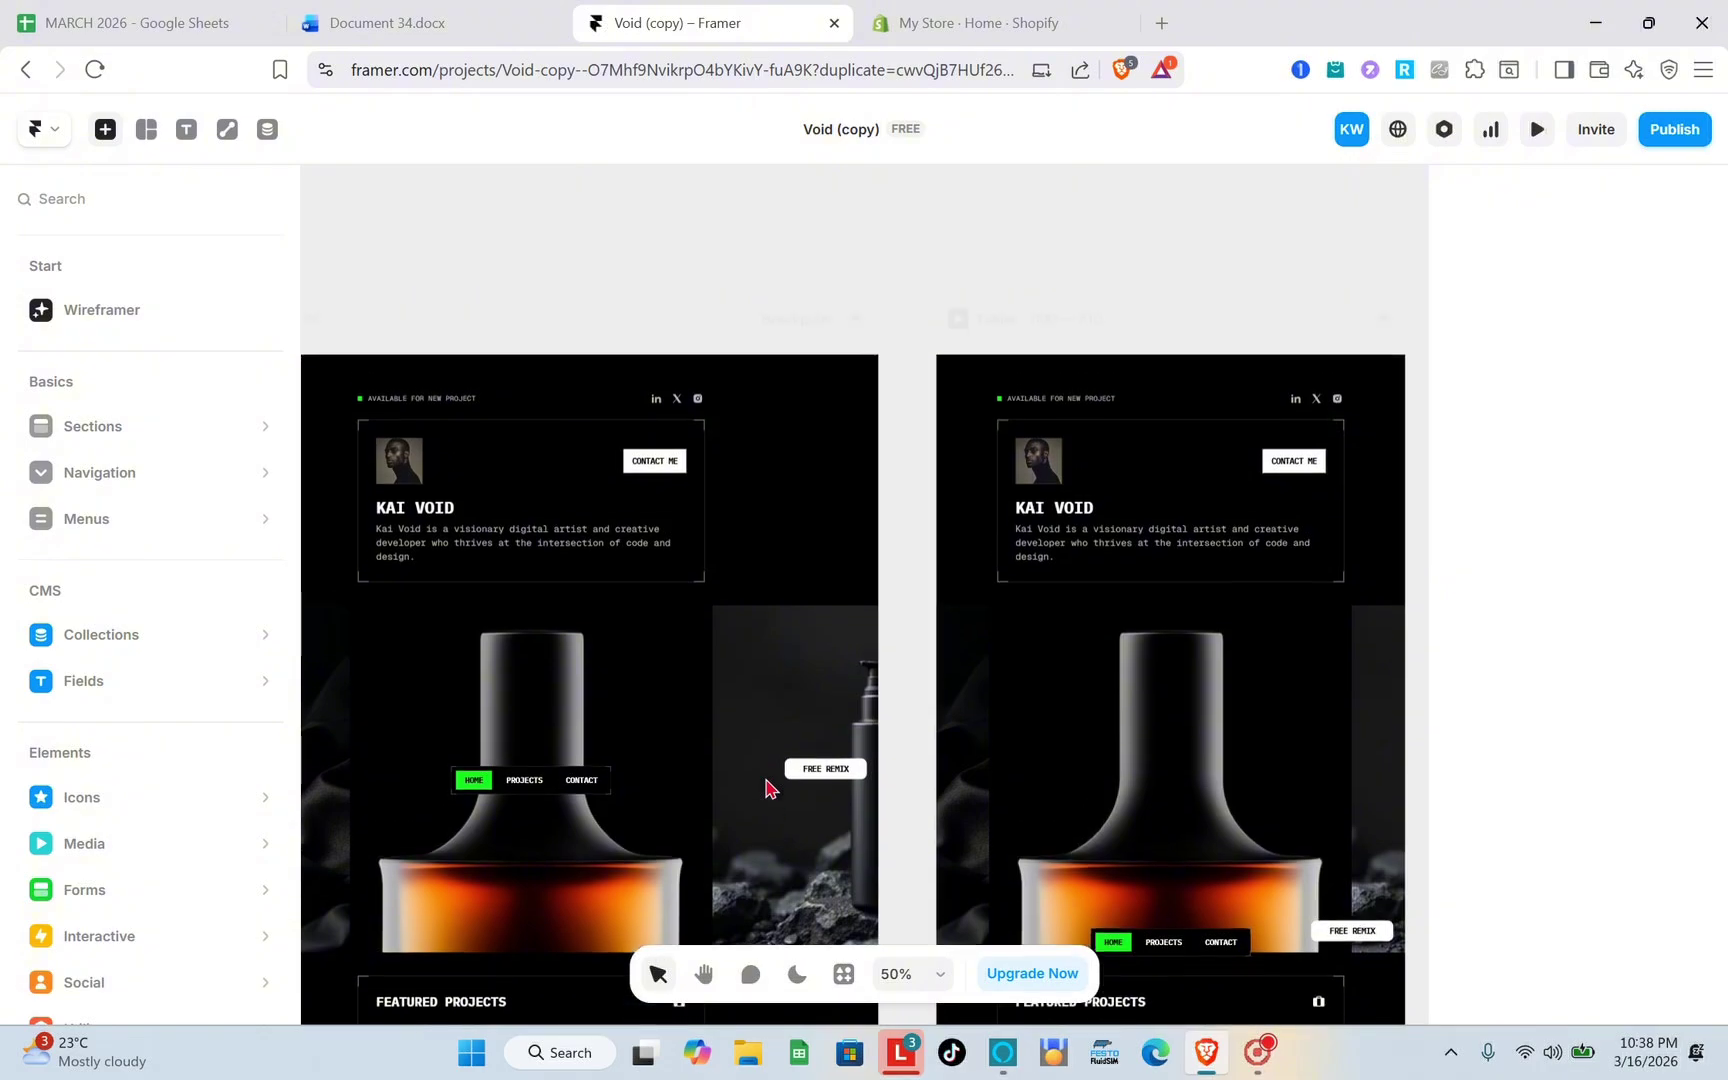
scroll(640, 440, left, 5)
scroll(660, 426, right, 1)
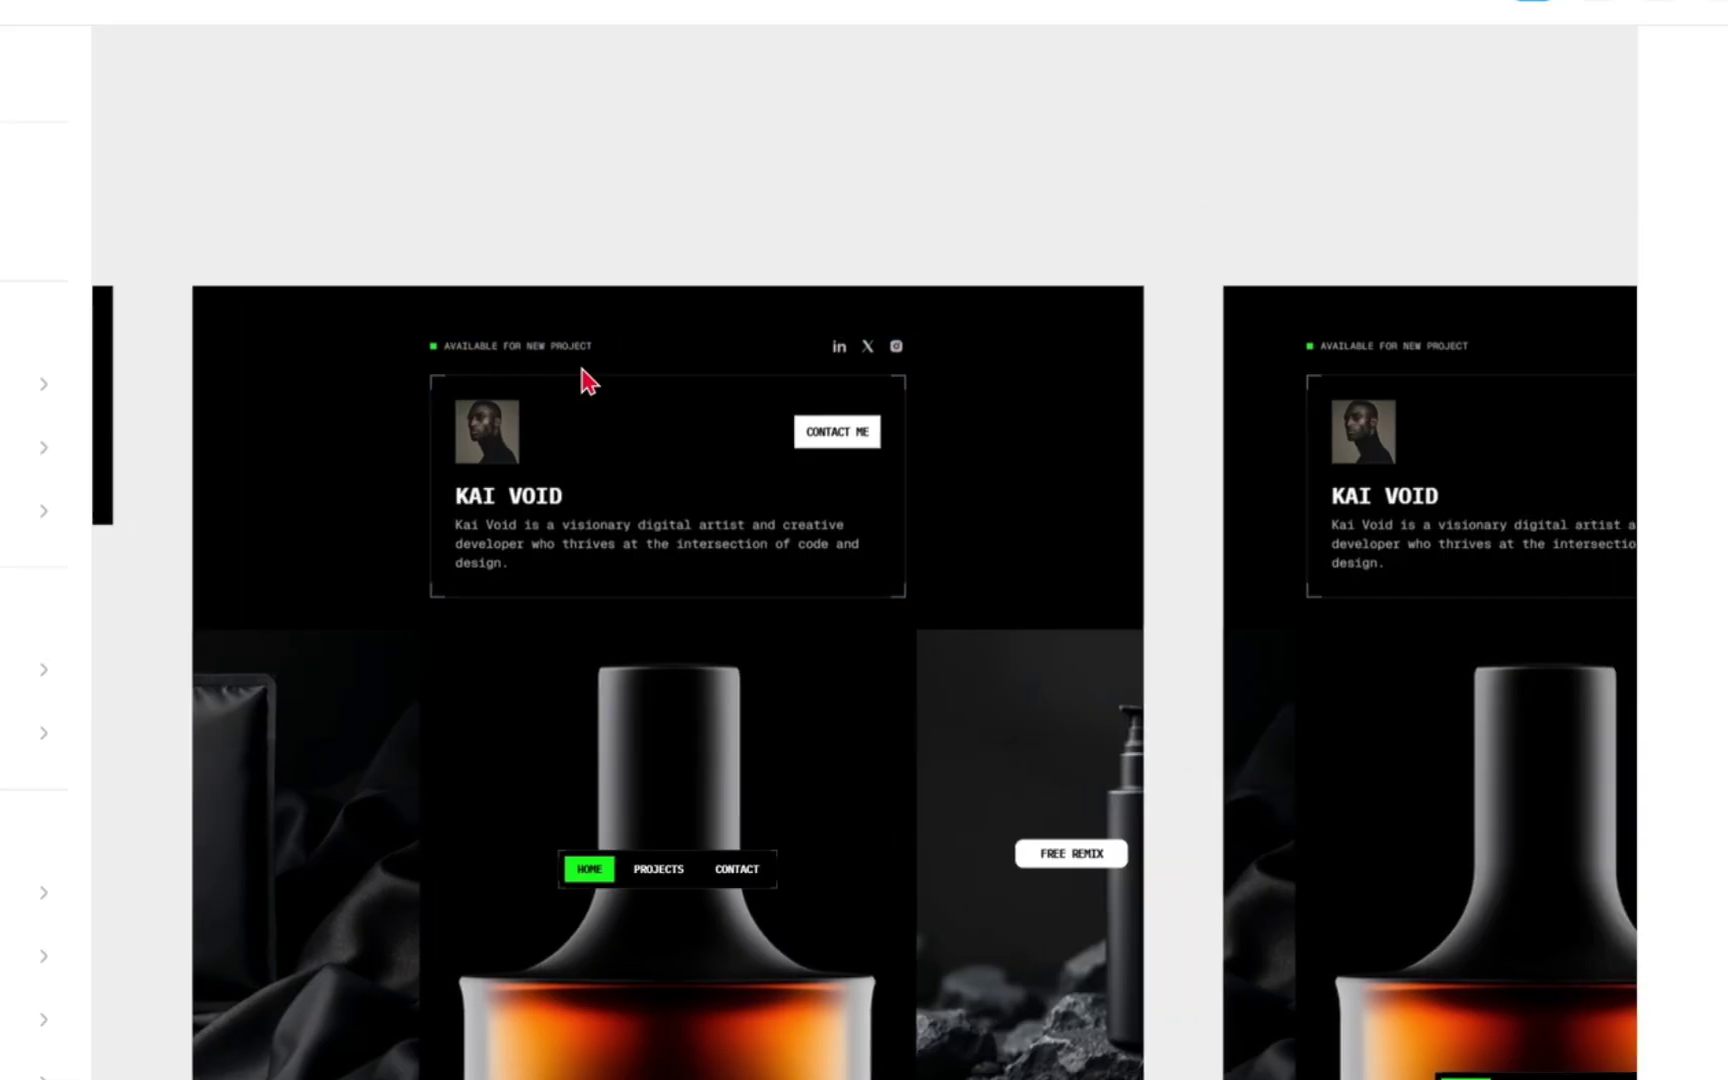
scroll(660, 426, left, 6)
scroll(588, 382, right, 20)
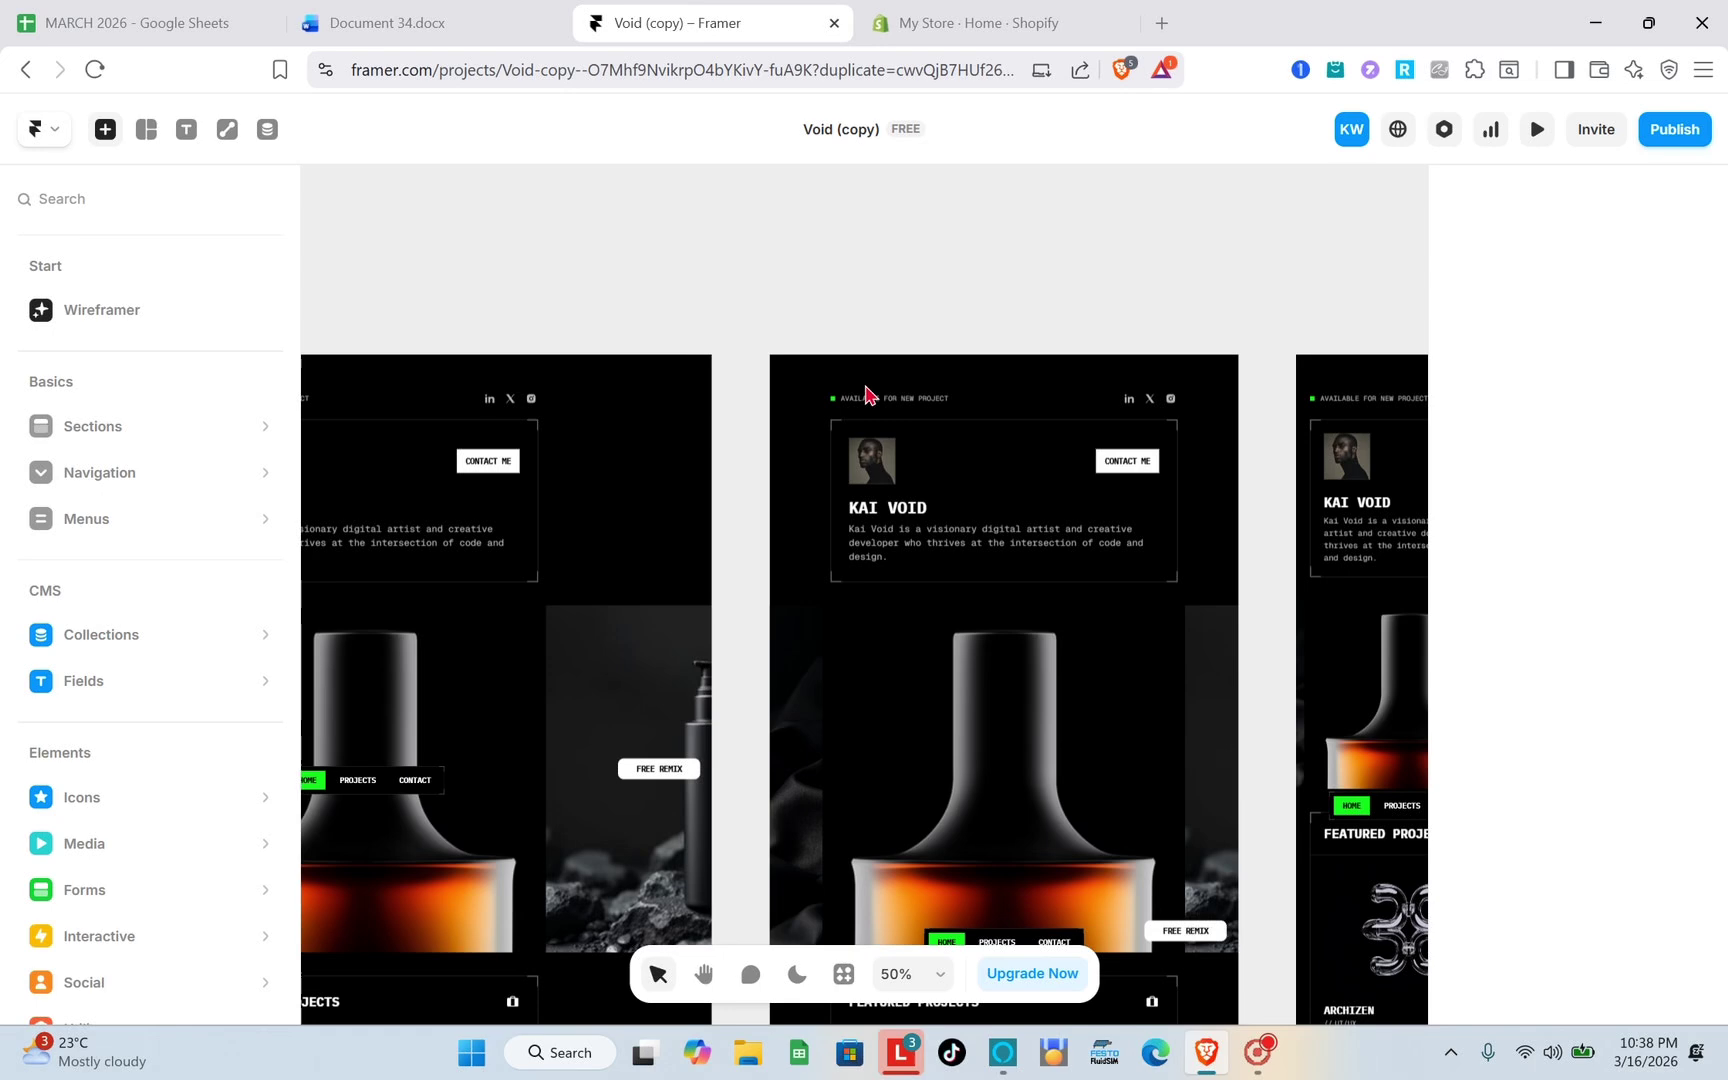
scroll(870, 390, left, 10)
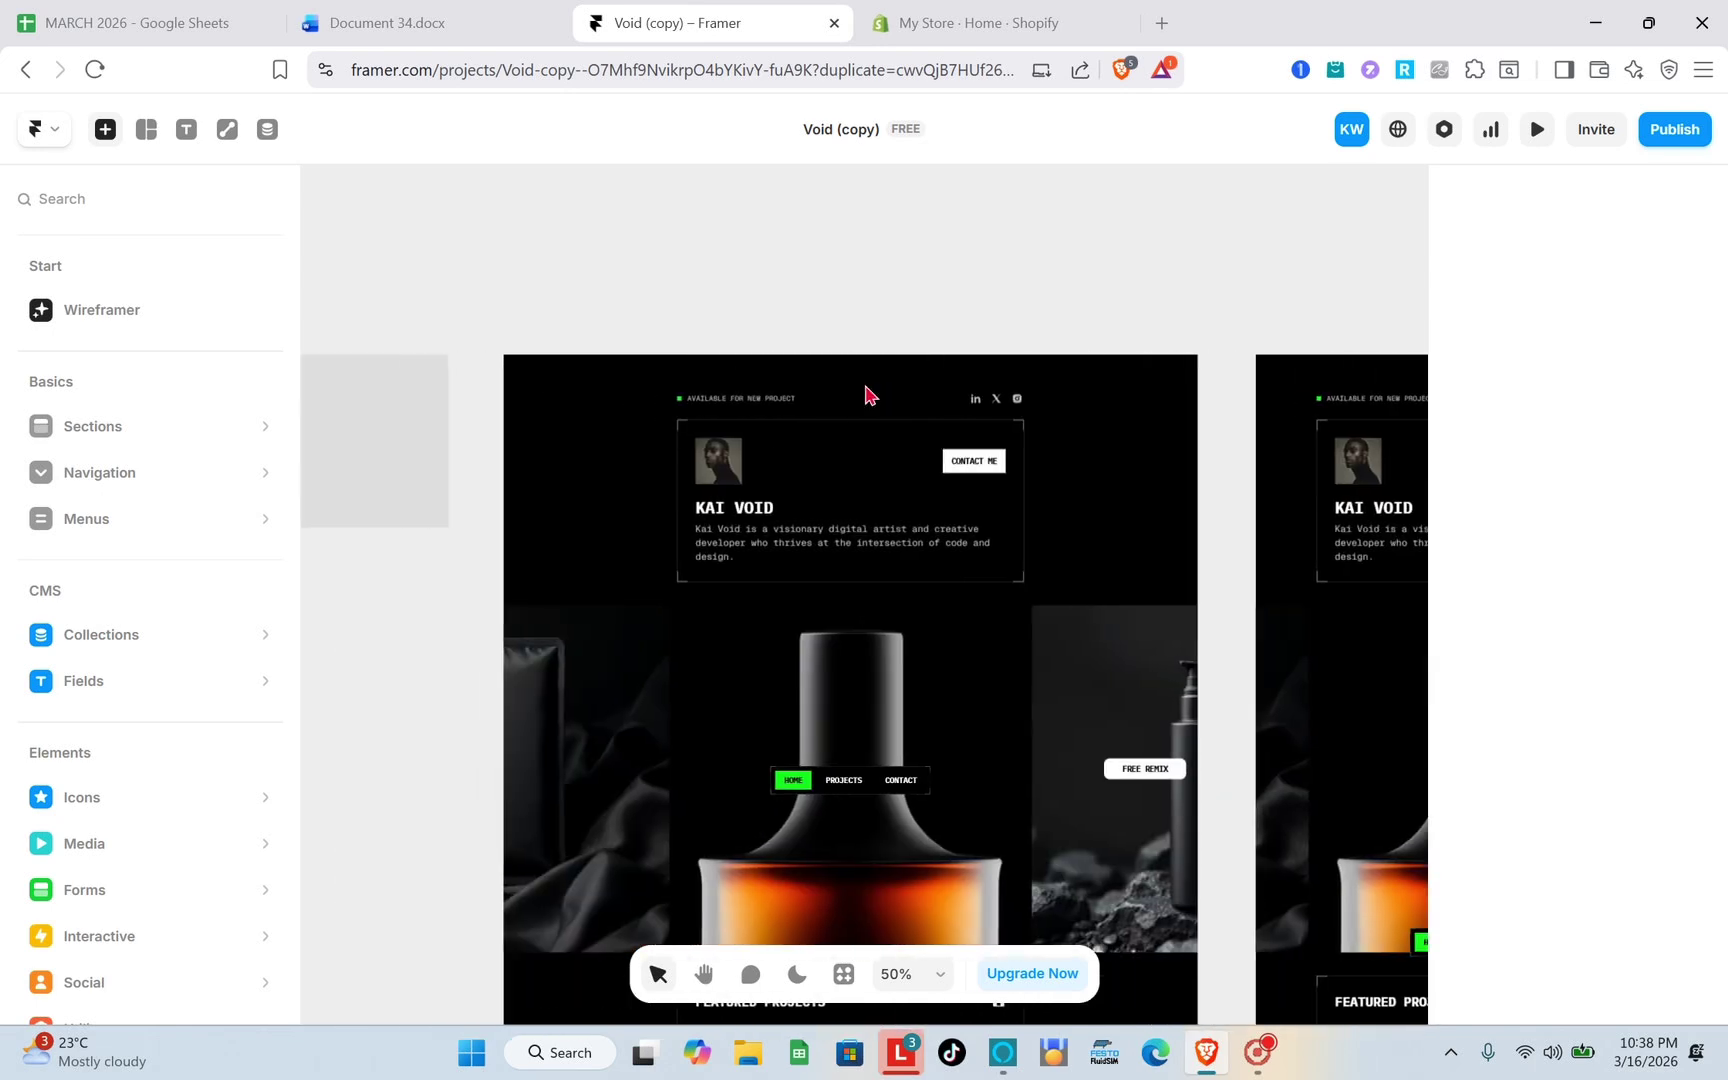
scroll(866, 393, down, 2)
scroll(868, 394, down, 5)
scroll(868, 394, up, 4)
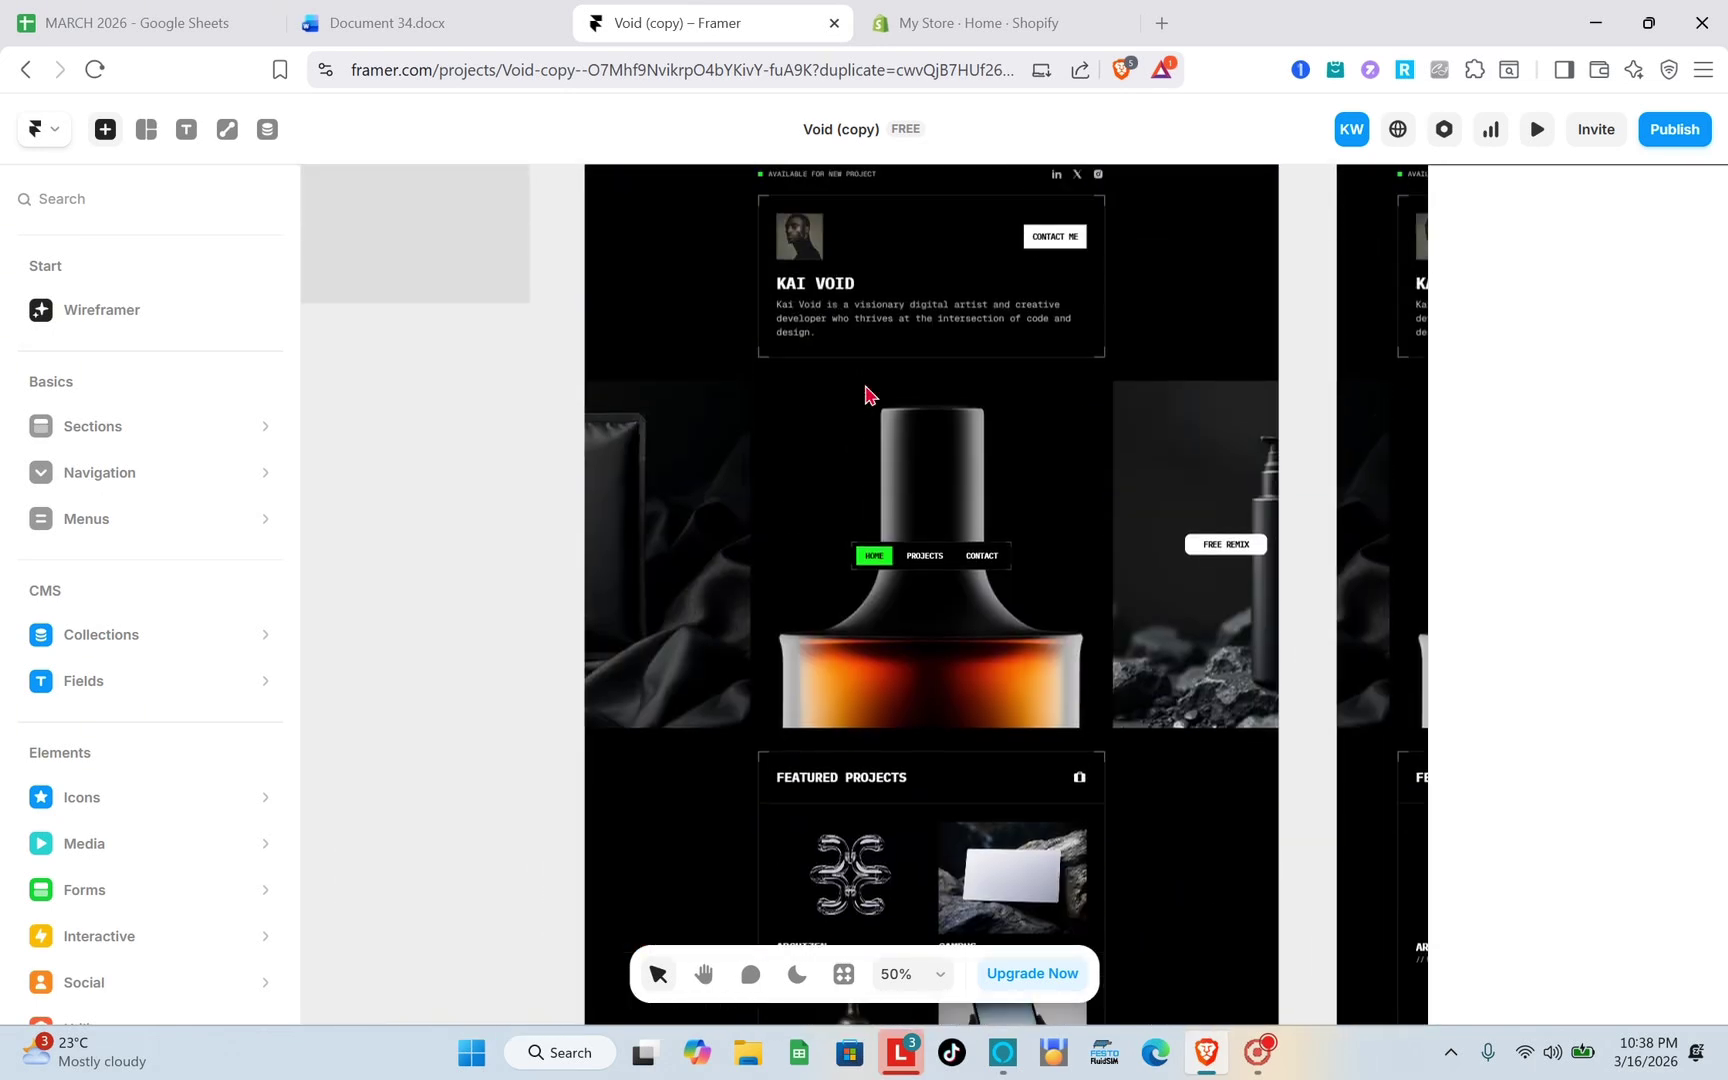
scroll(868, 394, right, 1)
scroll(867, 395, up, 2)
scroll(867, 395, right, 4)
scroll(867, 395, down, 2)
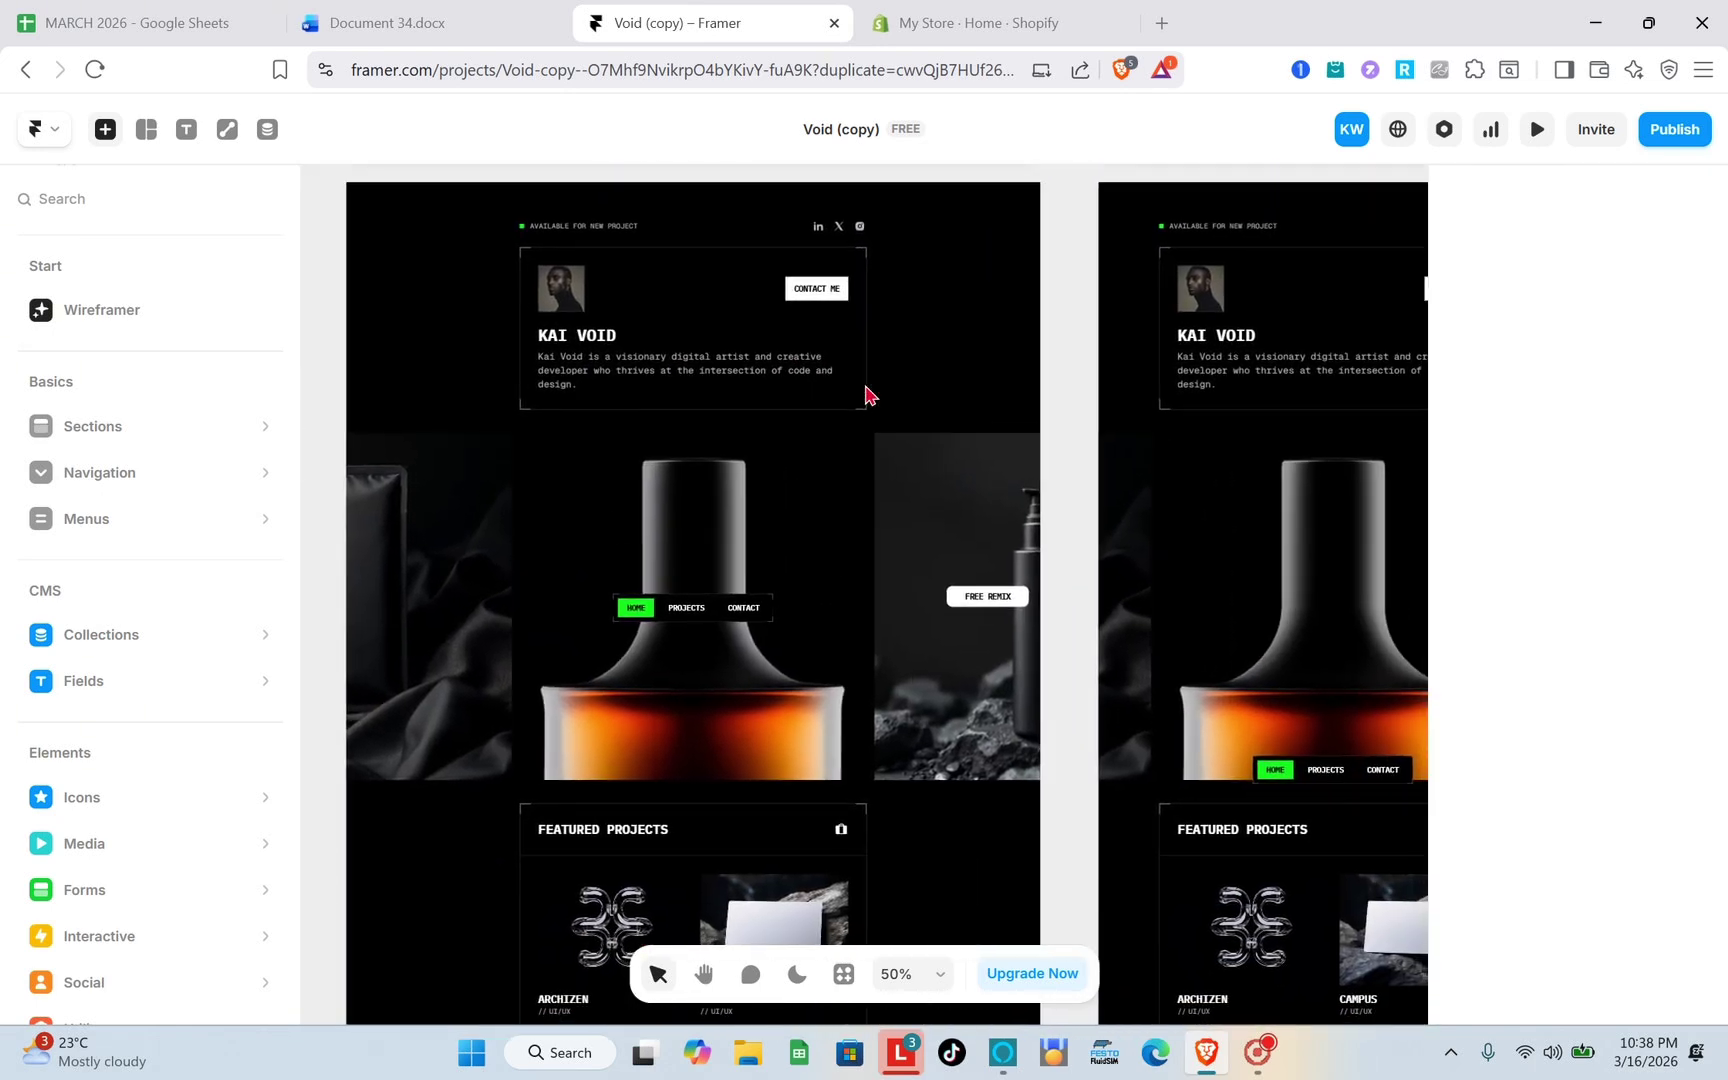
Examine the desktop home page from the header down to the pricing section and try selecting the pricing content
scroll(868, 395, up, 1)
scroll(867, 392, up, 1)
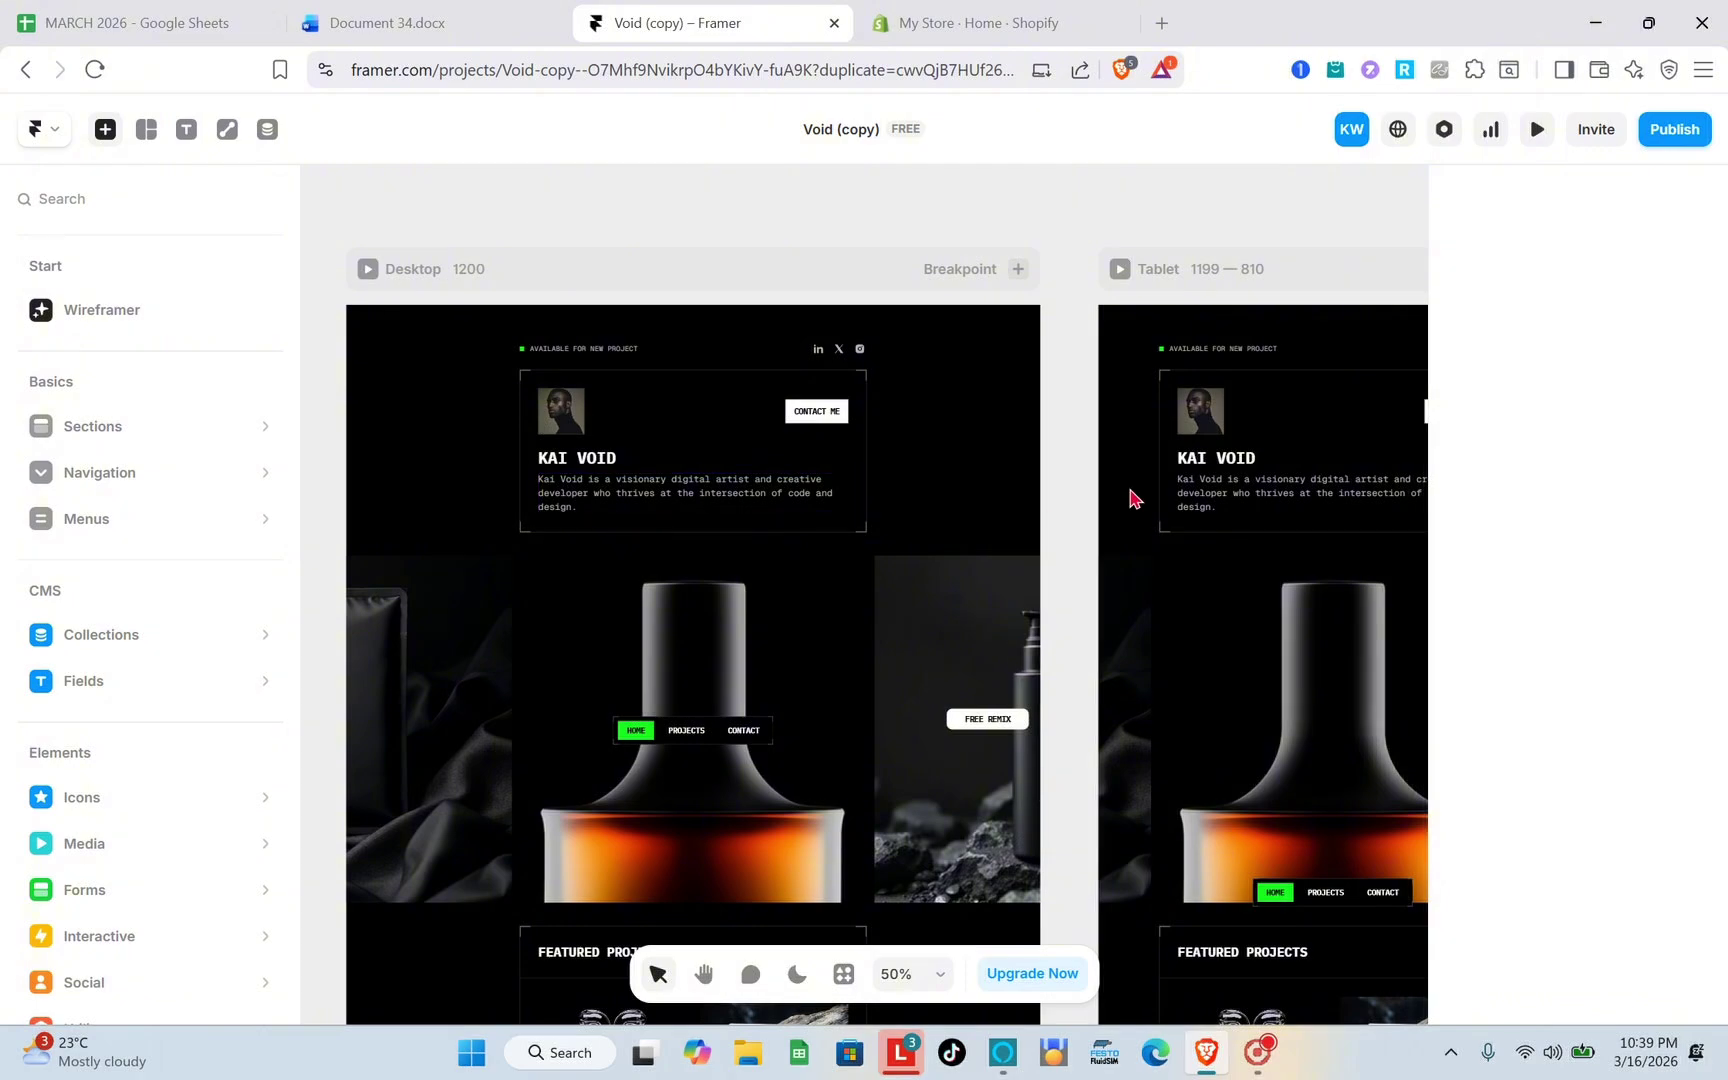
scroll(1003, 636, down, 8)
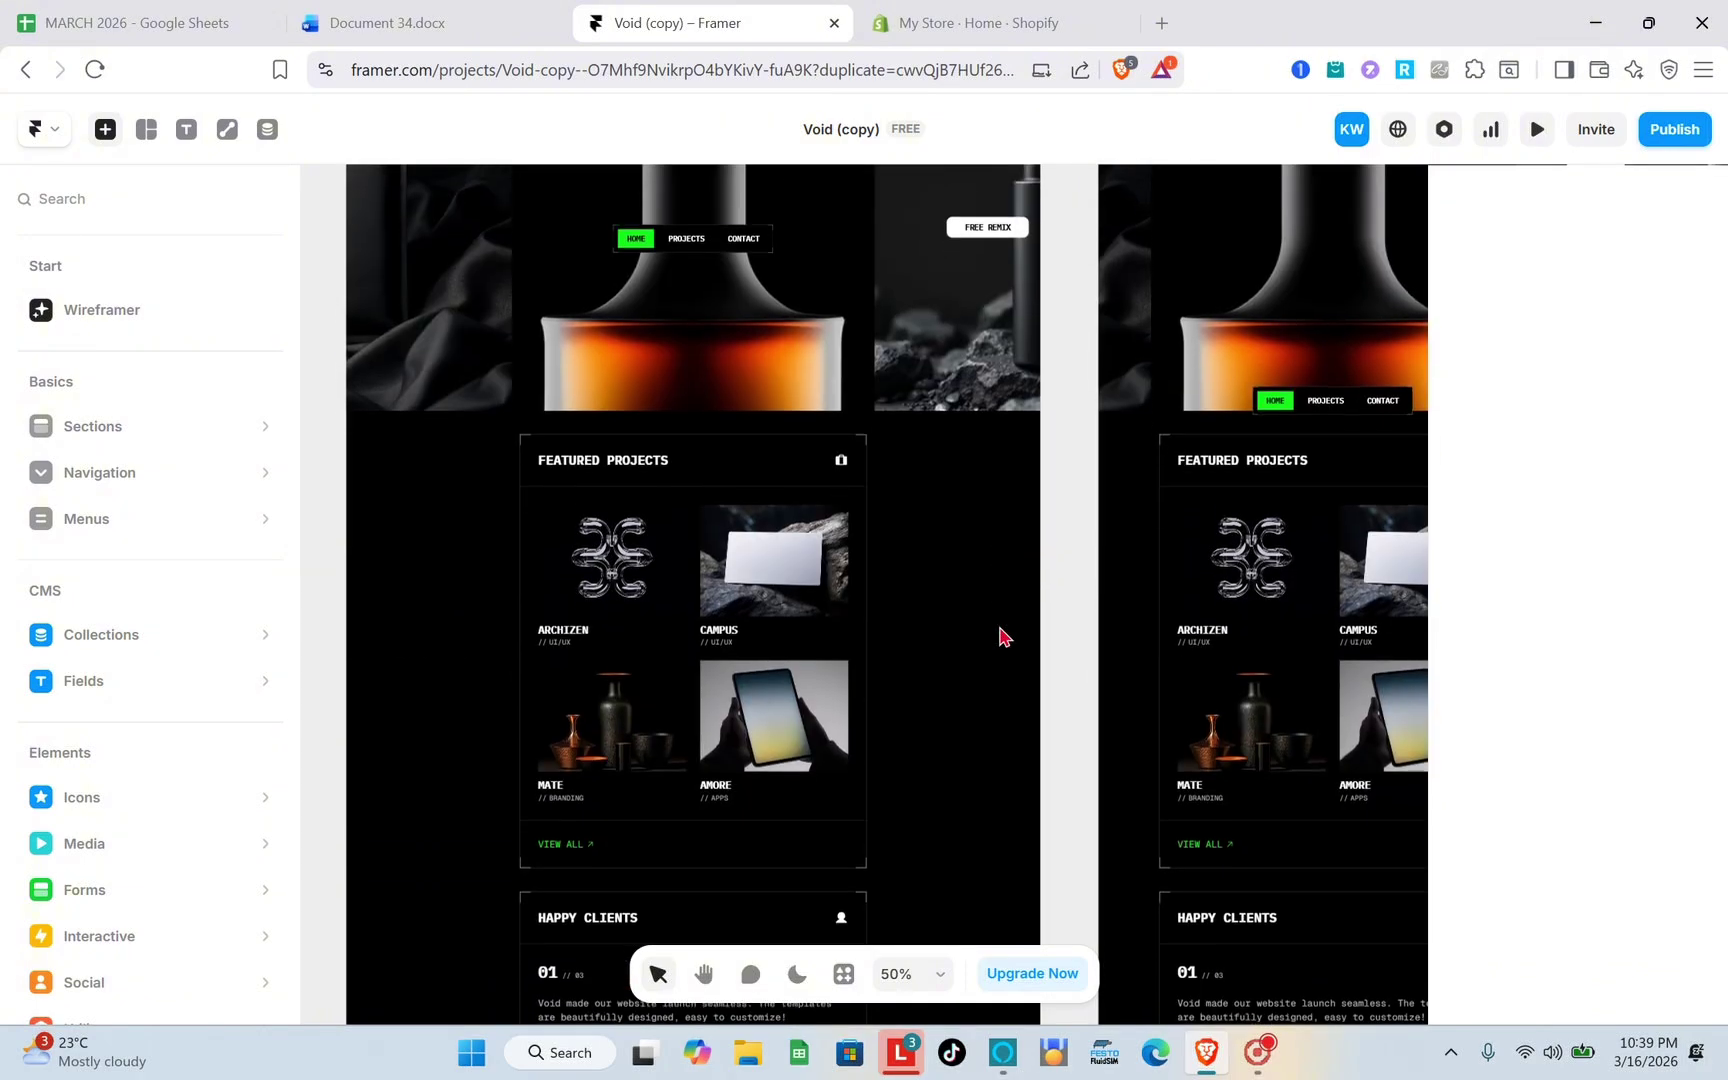
scroll(1003, 636, down, 5)
click(842, 553)
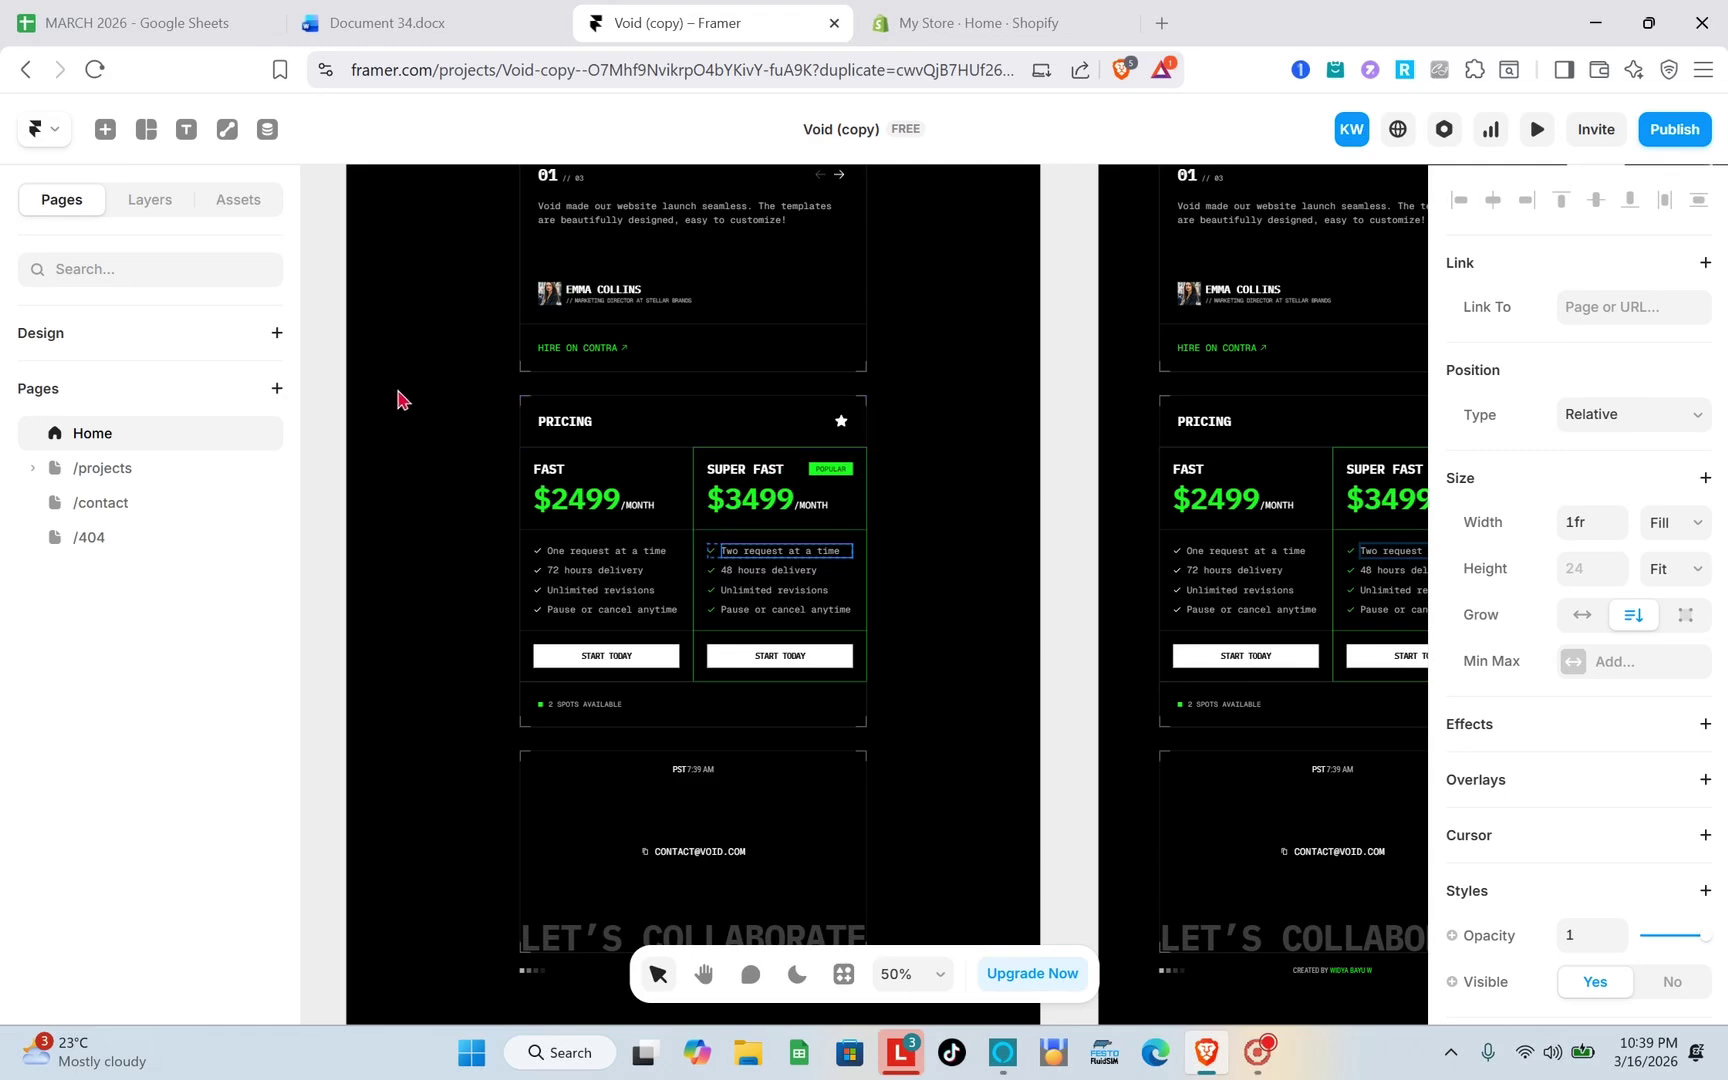
drag(440, 437, 1066, 687)
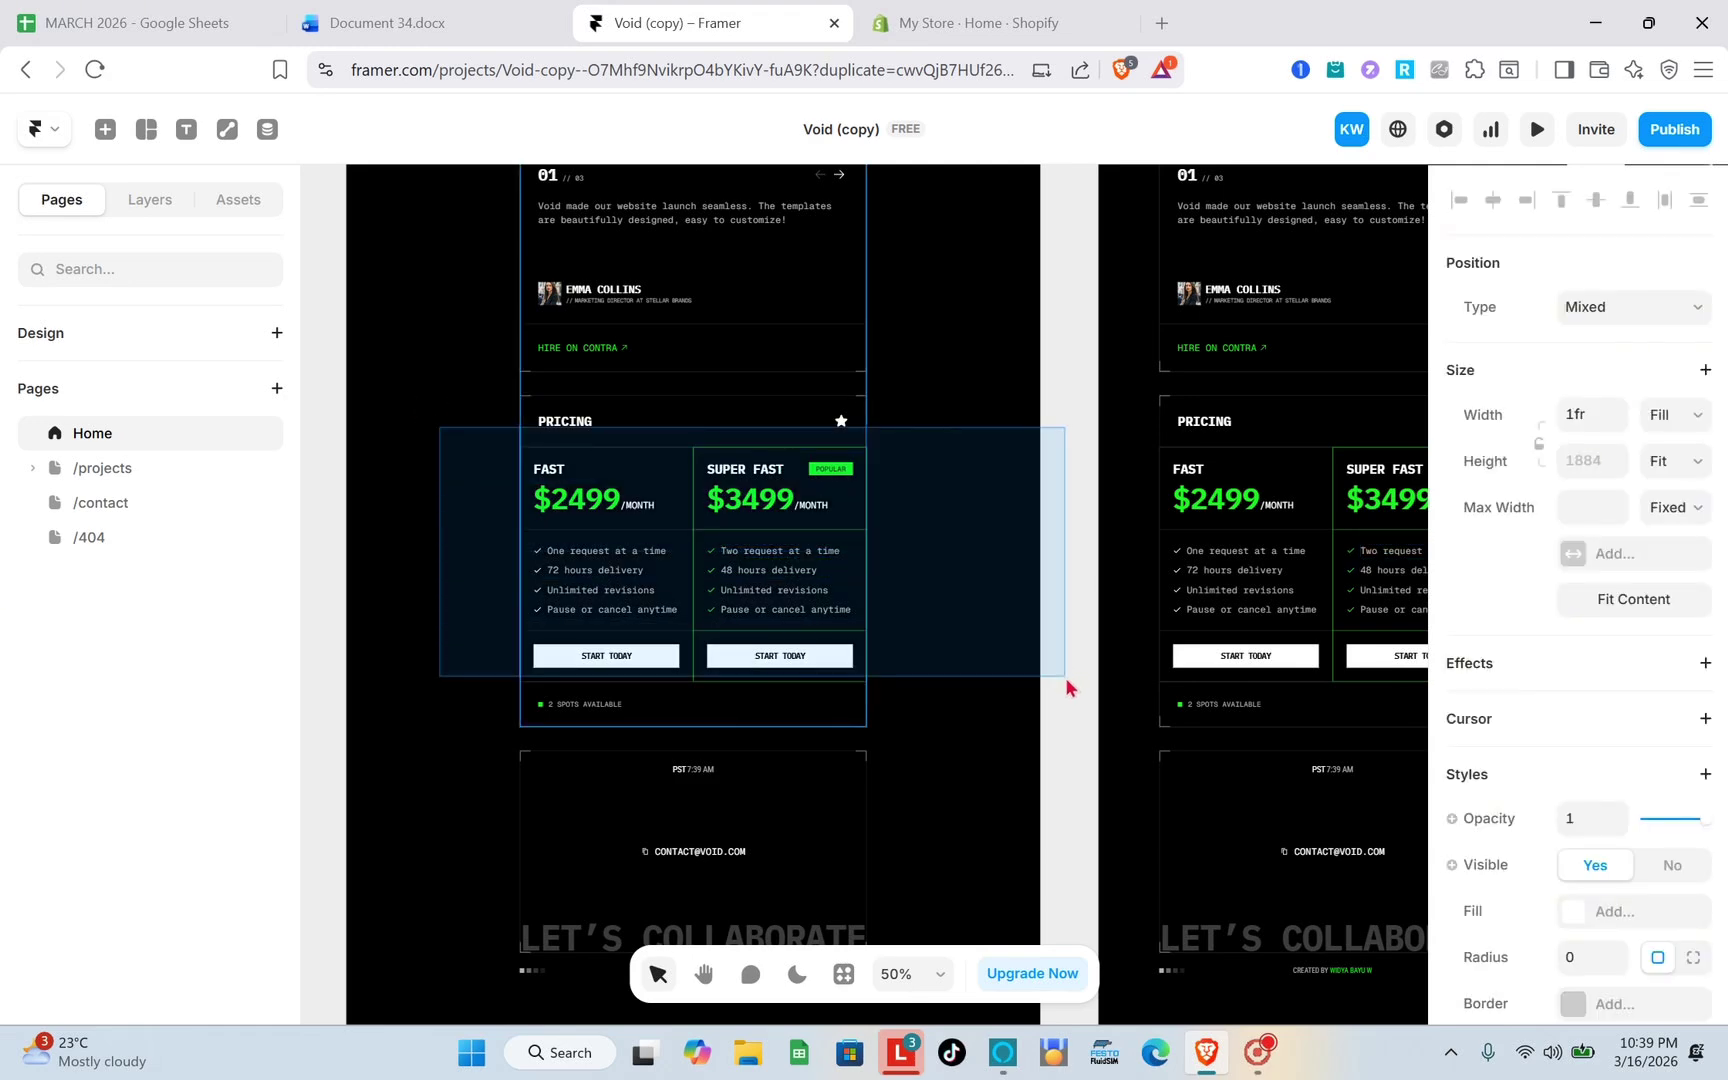
scroll(1066, 687, up, 4)
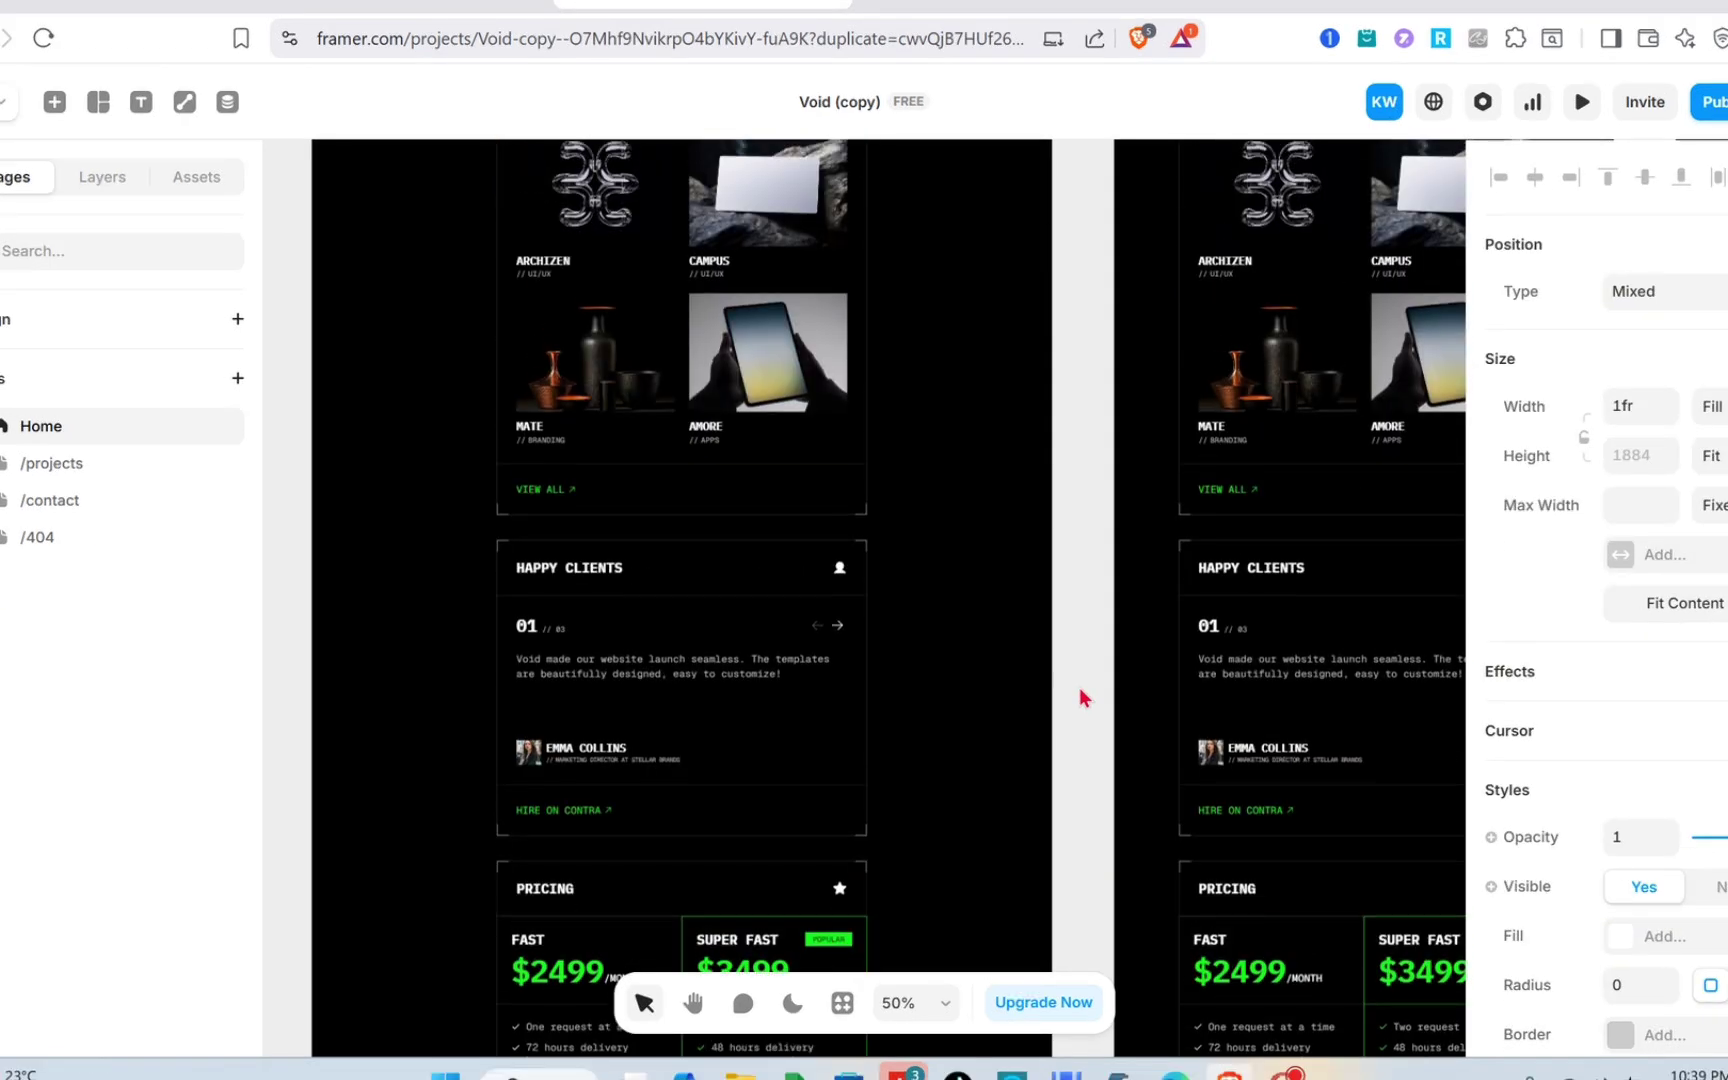
scroll(1080, 697, down, 2)
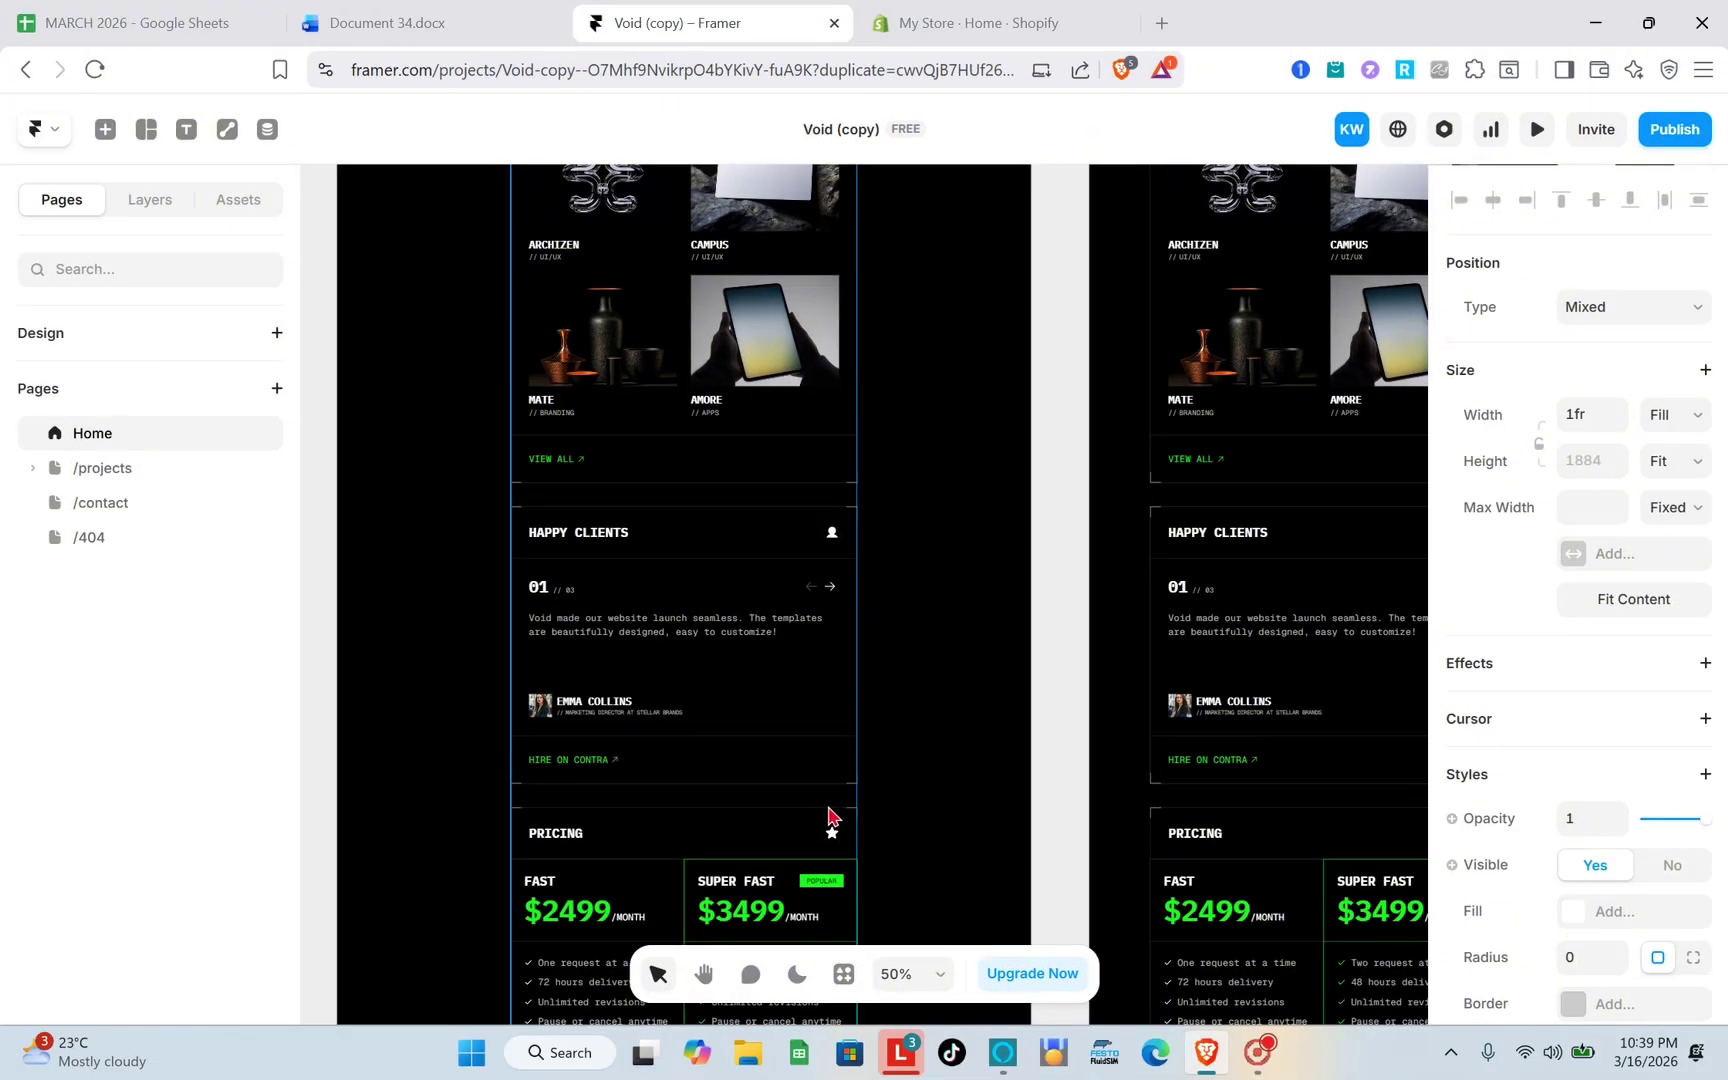
scroll(828, 815, down, 5)
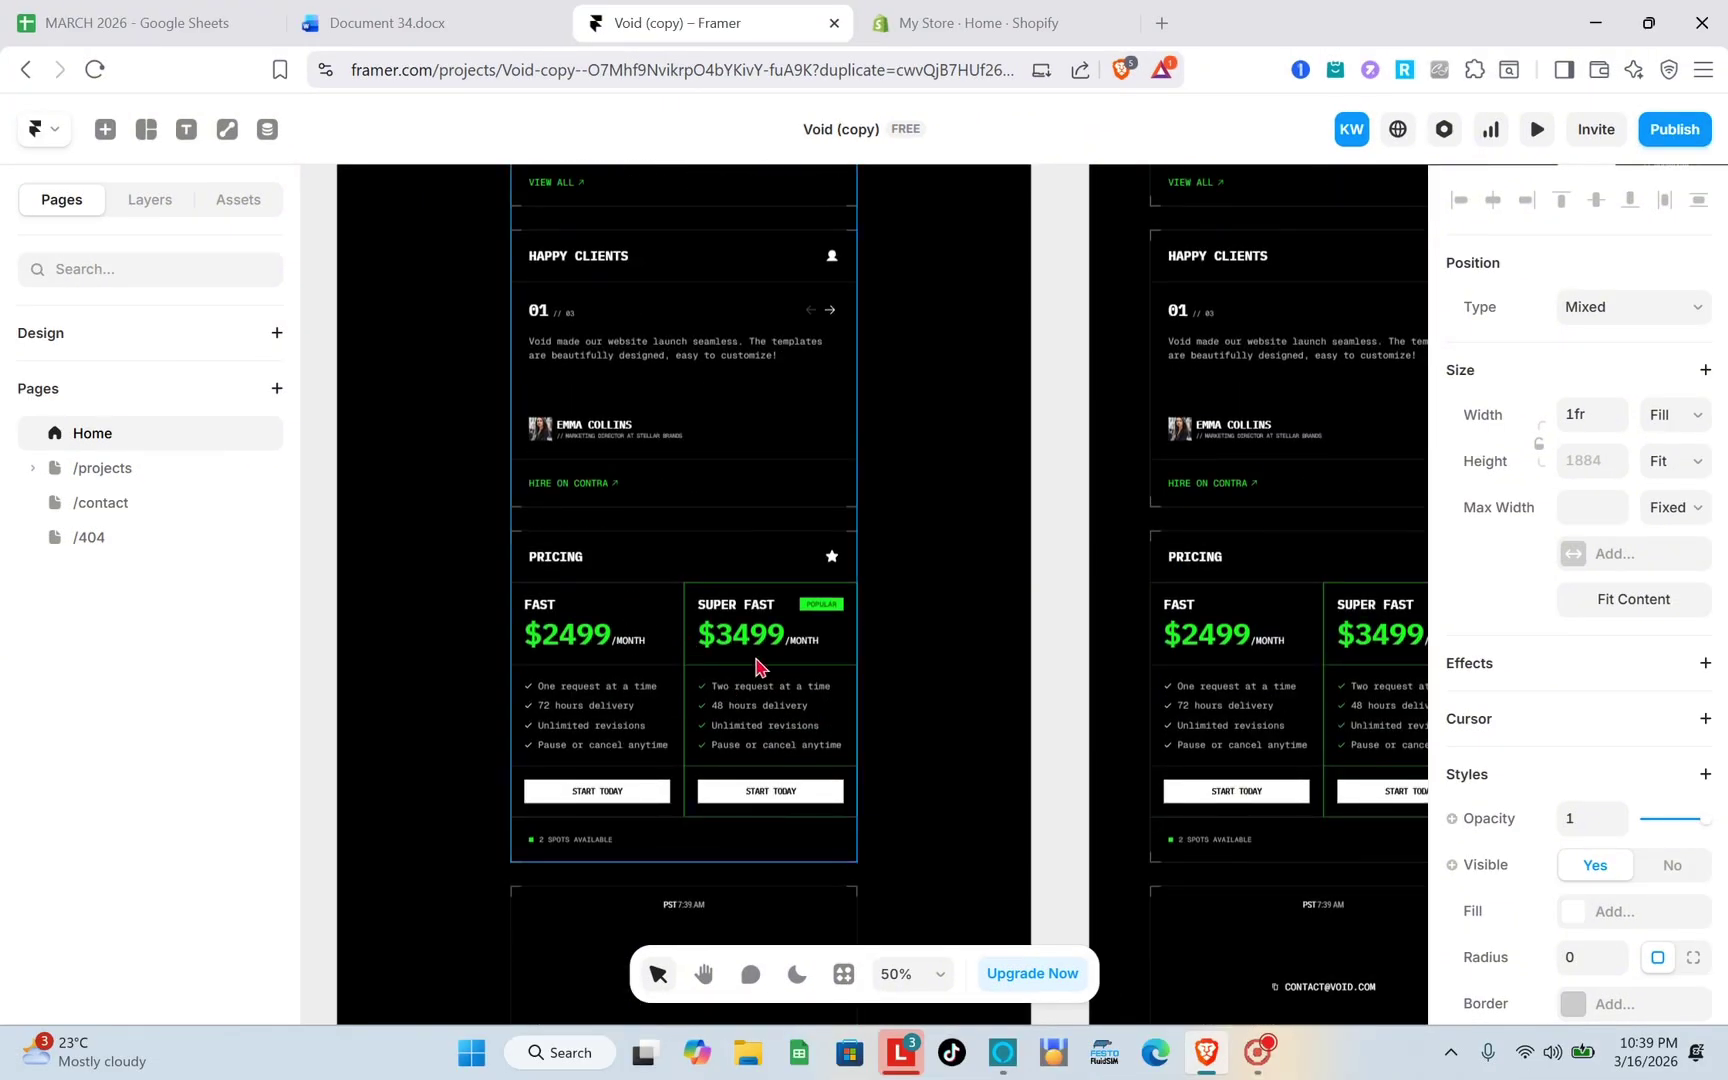
Delete the $3499 and $2499 price texts from the Super Fast and Fast plans in the pricing section
scroll(758, 665, up, 3)
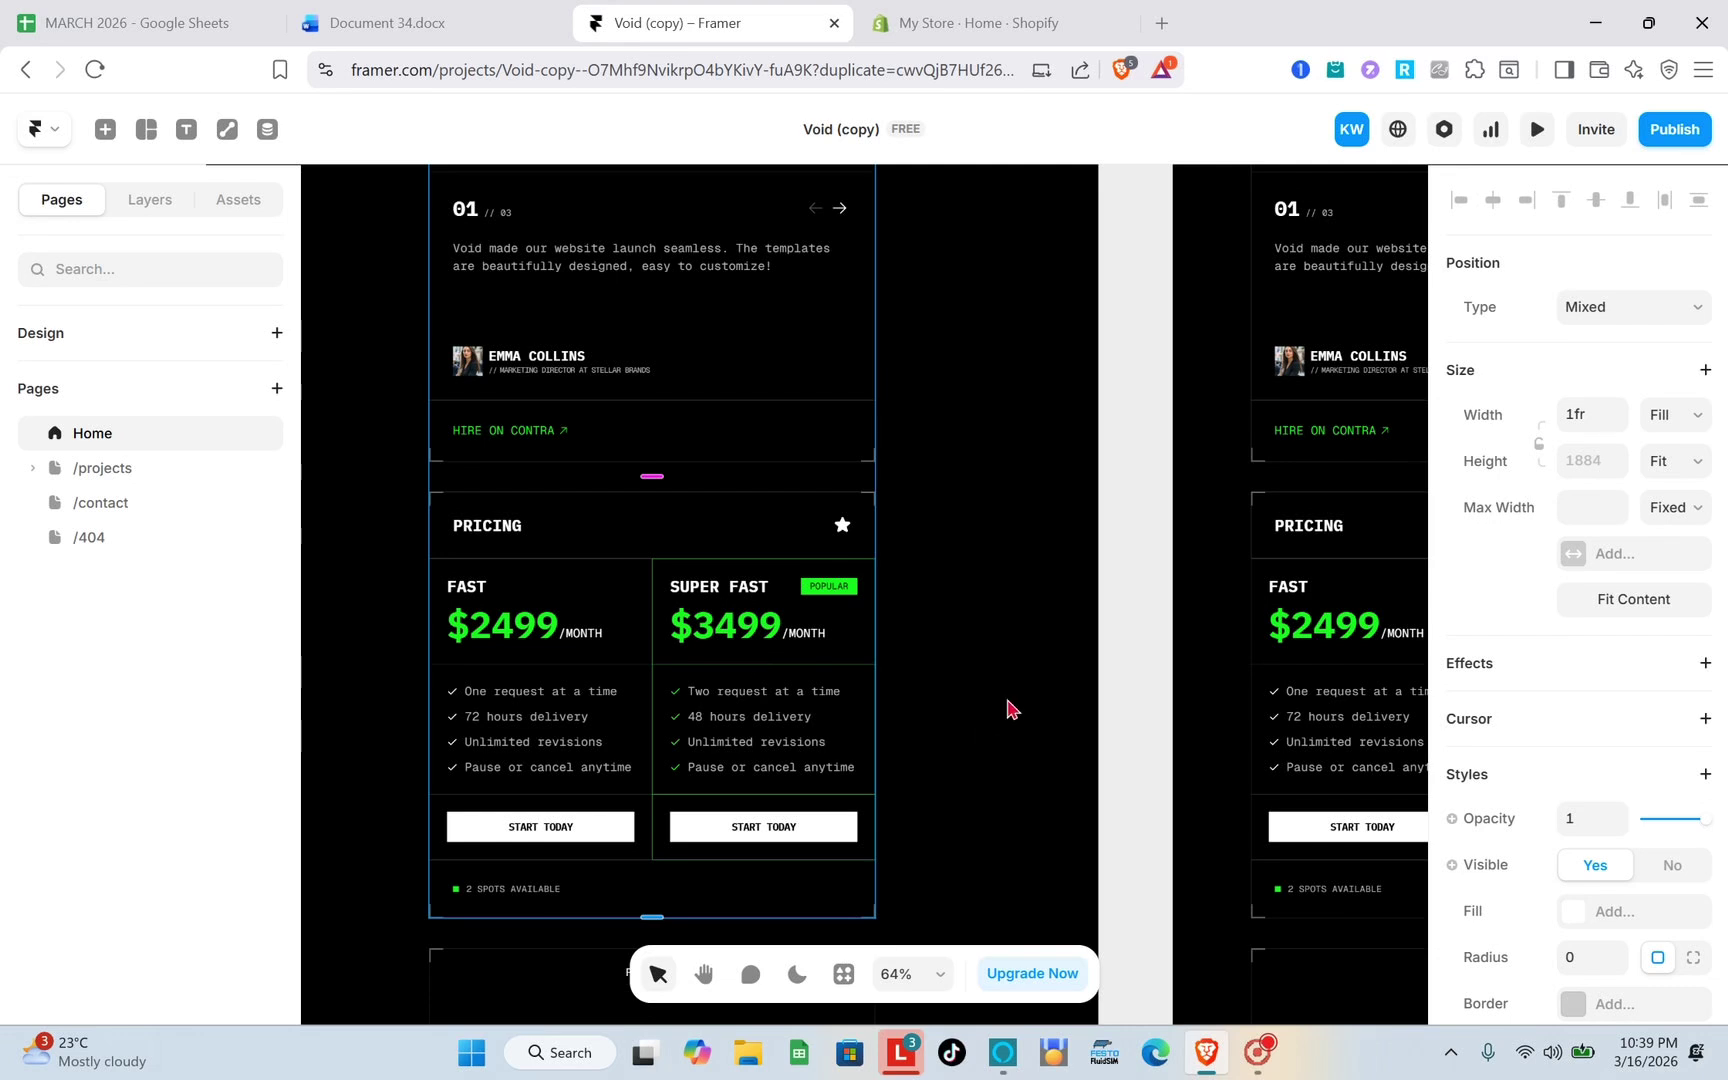
click(706, 617)
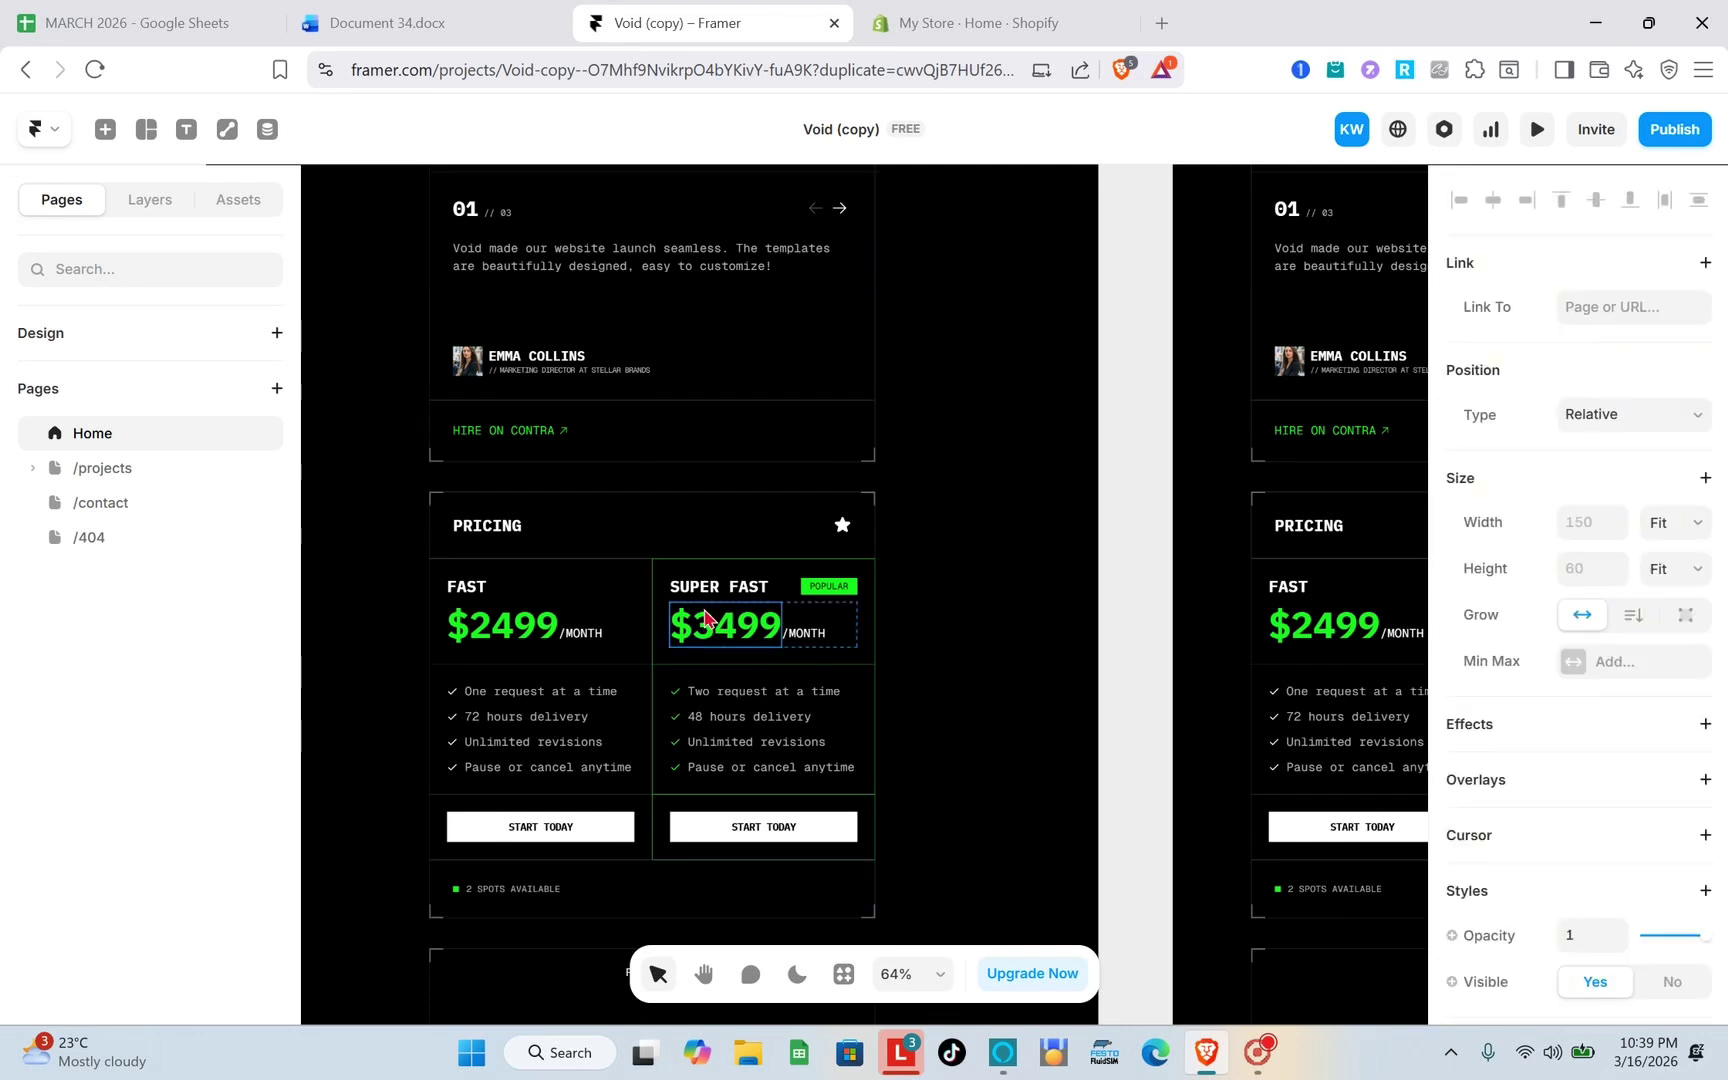
key(Delete)
click(716, 598)
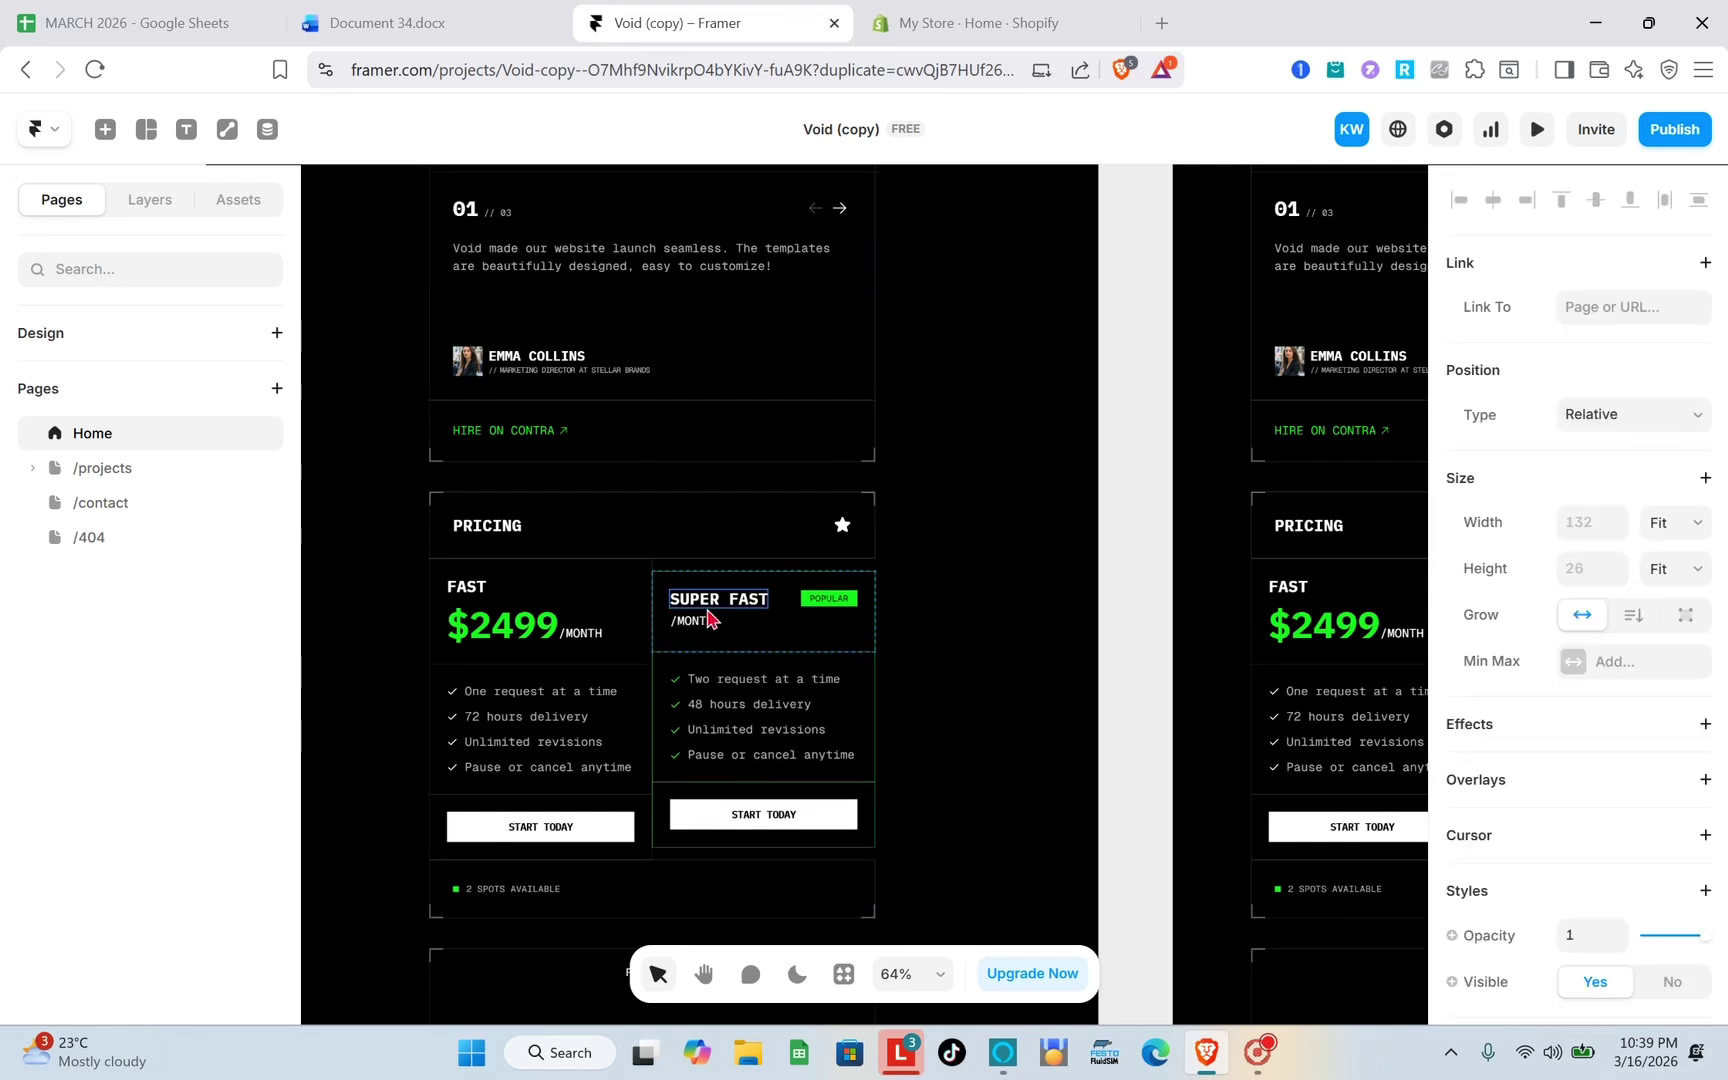
click(545, 655)
key(Delete)
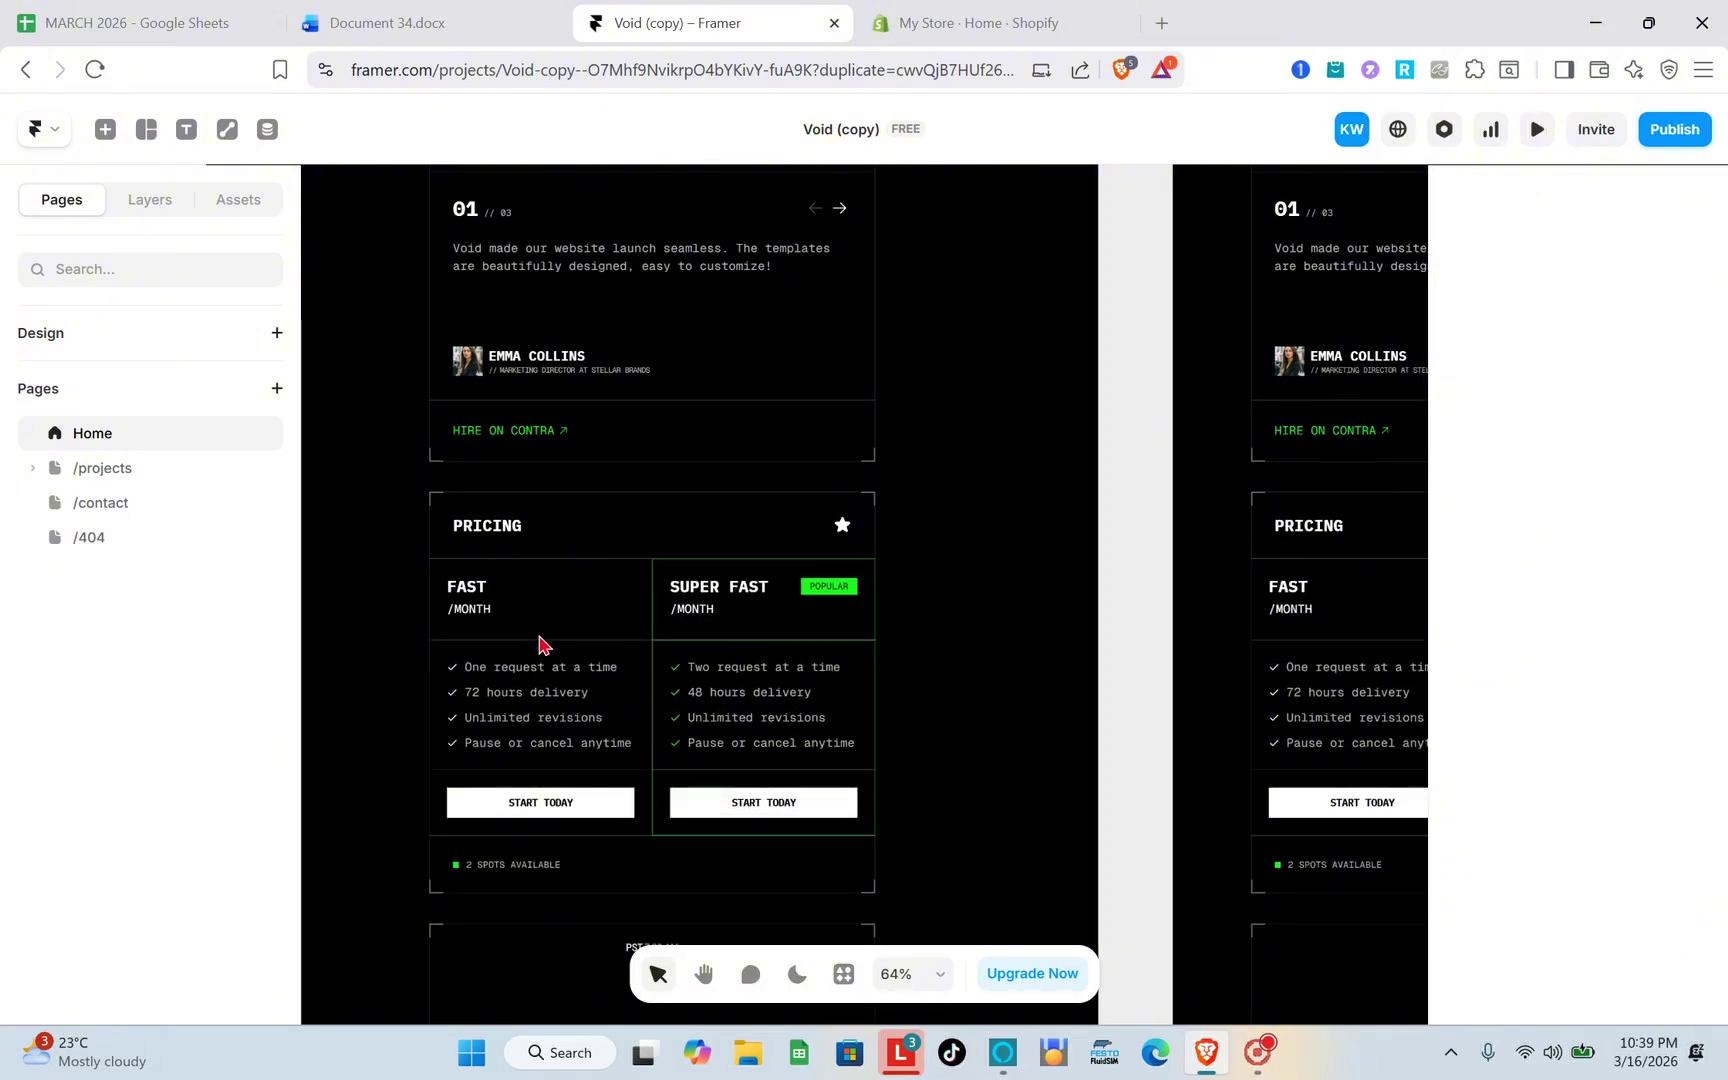
Select the hero image slideshow on the desktop layout and review its size, effect, style and Slideshow component settings
scroll(540, 643, up, 15)
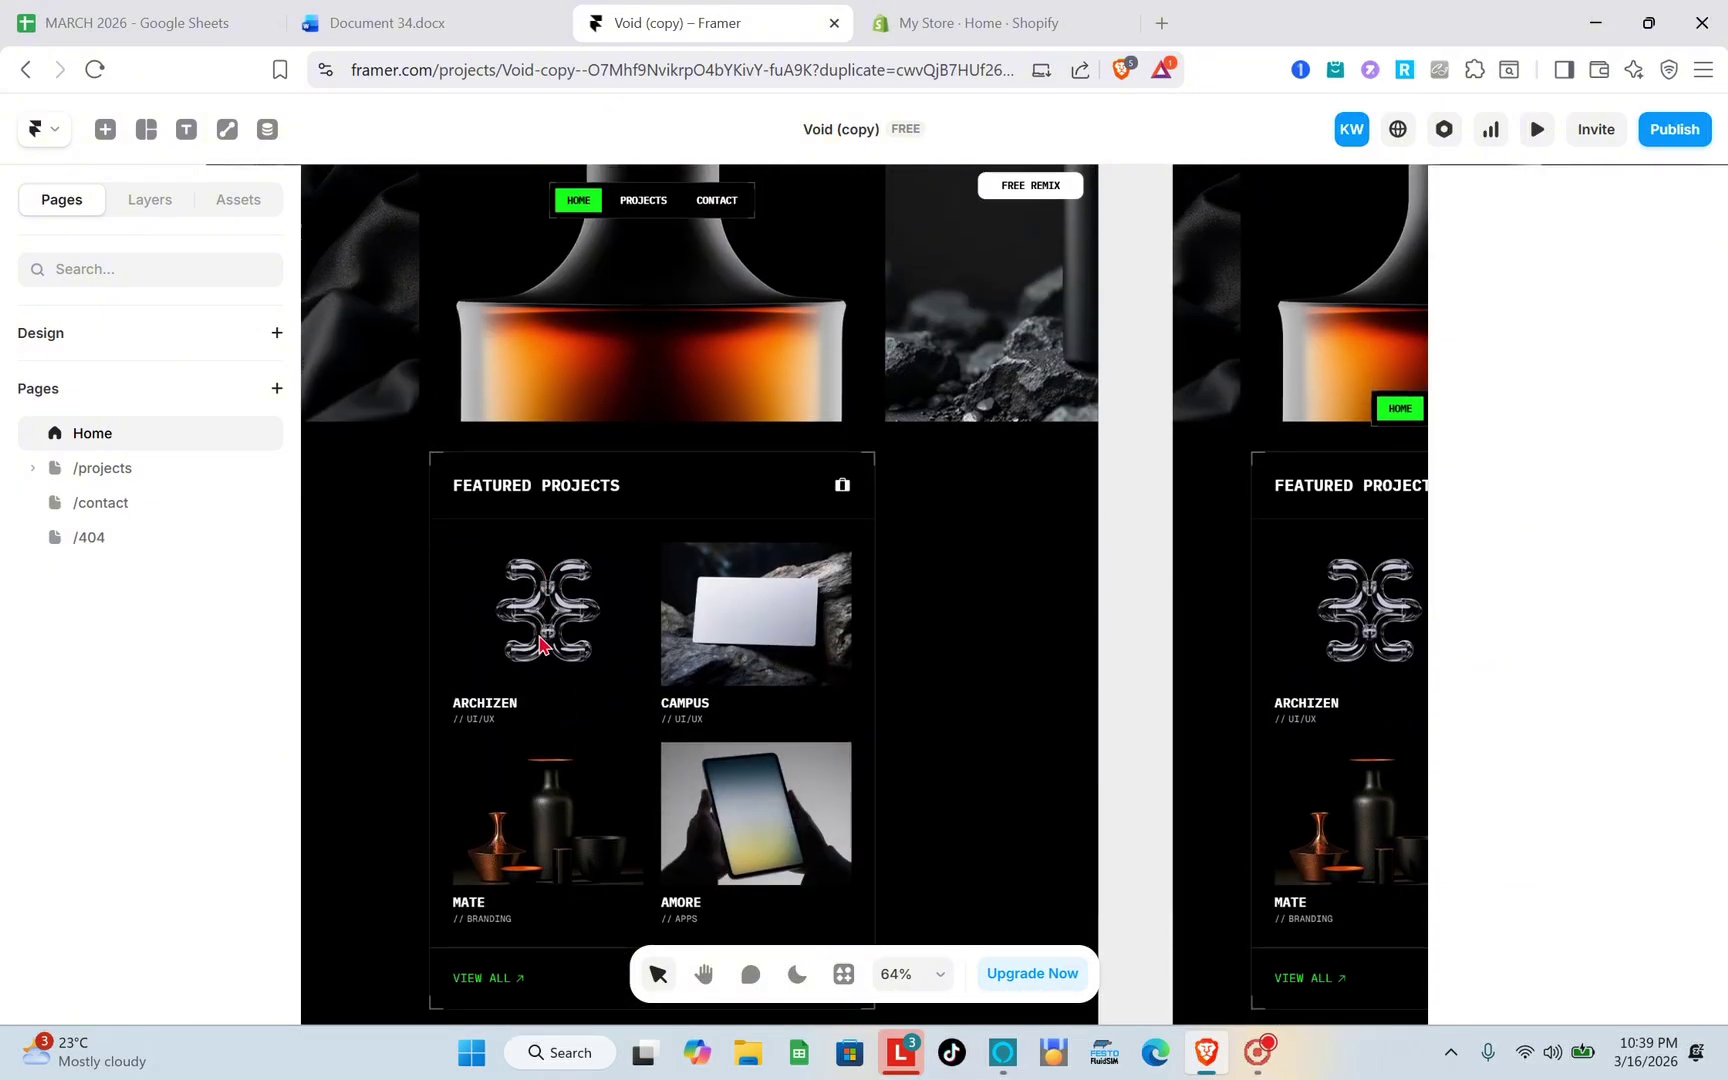
scroll(540, 643, up, 3)
scroll(540, 643, left, 2)
click(808, 640)
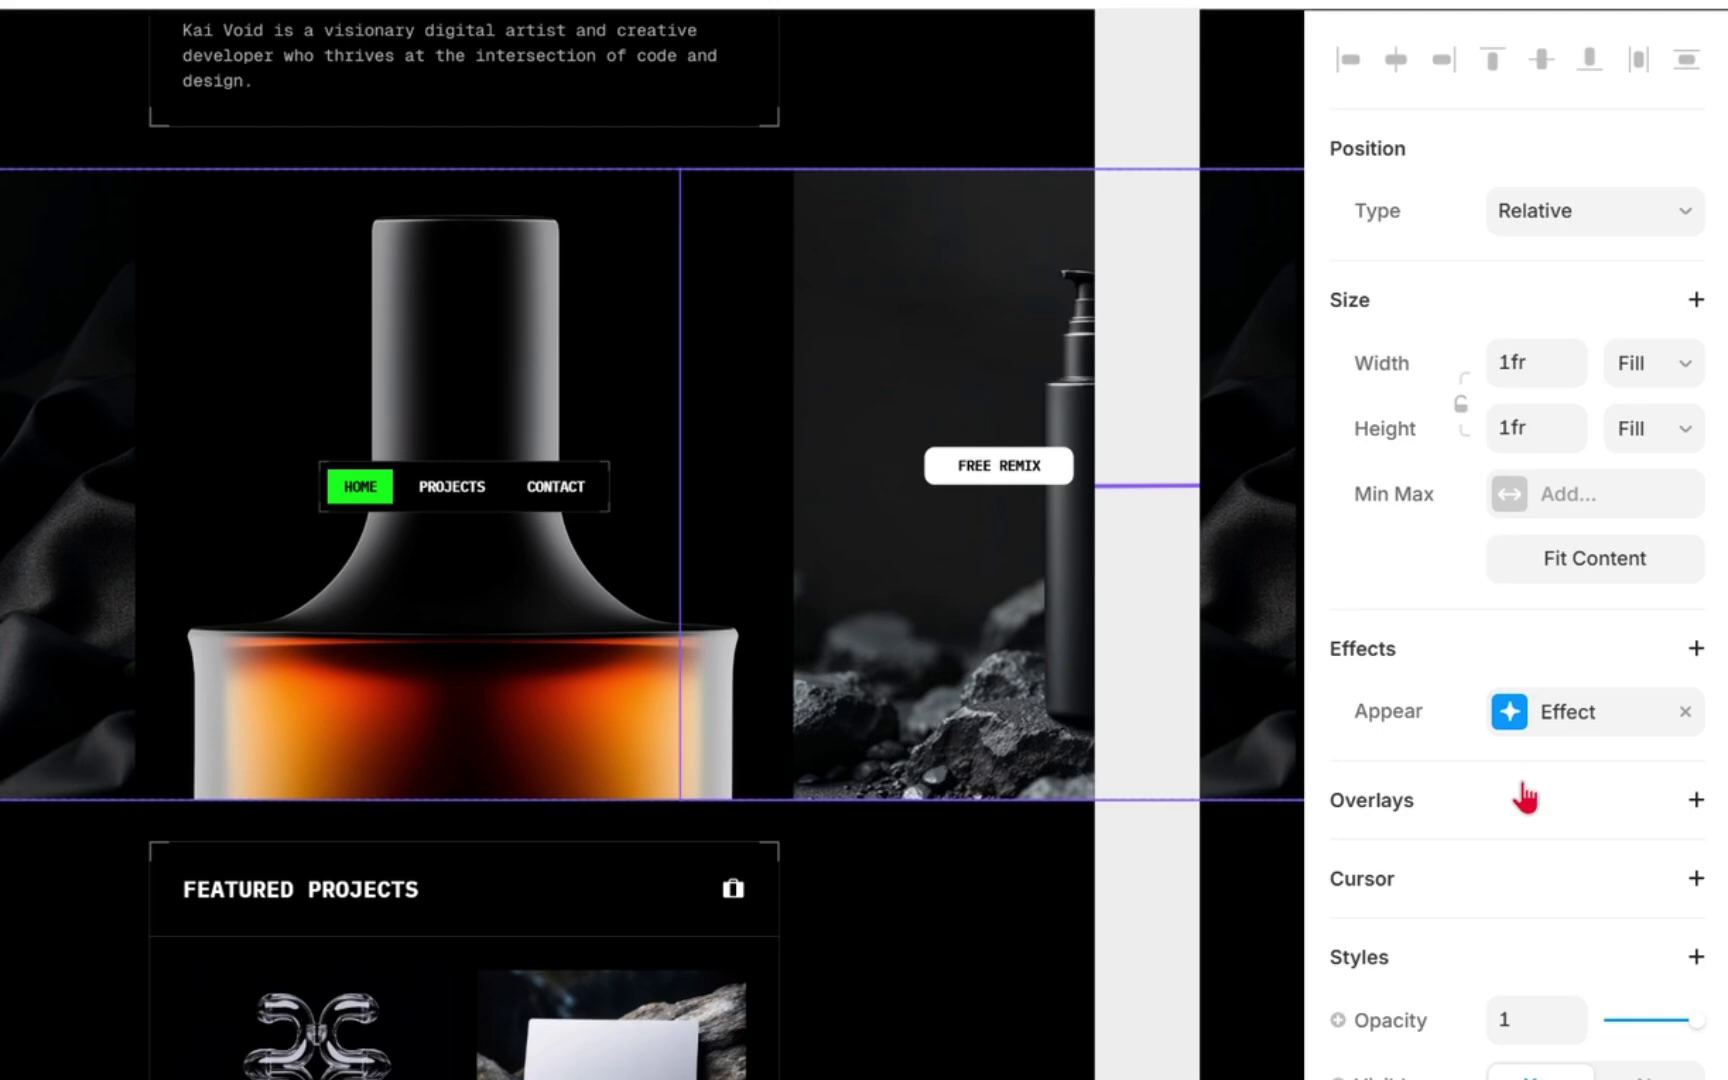
scroll(1570, 737, down, 5)
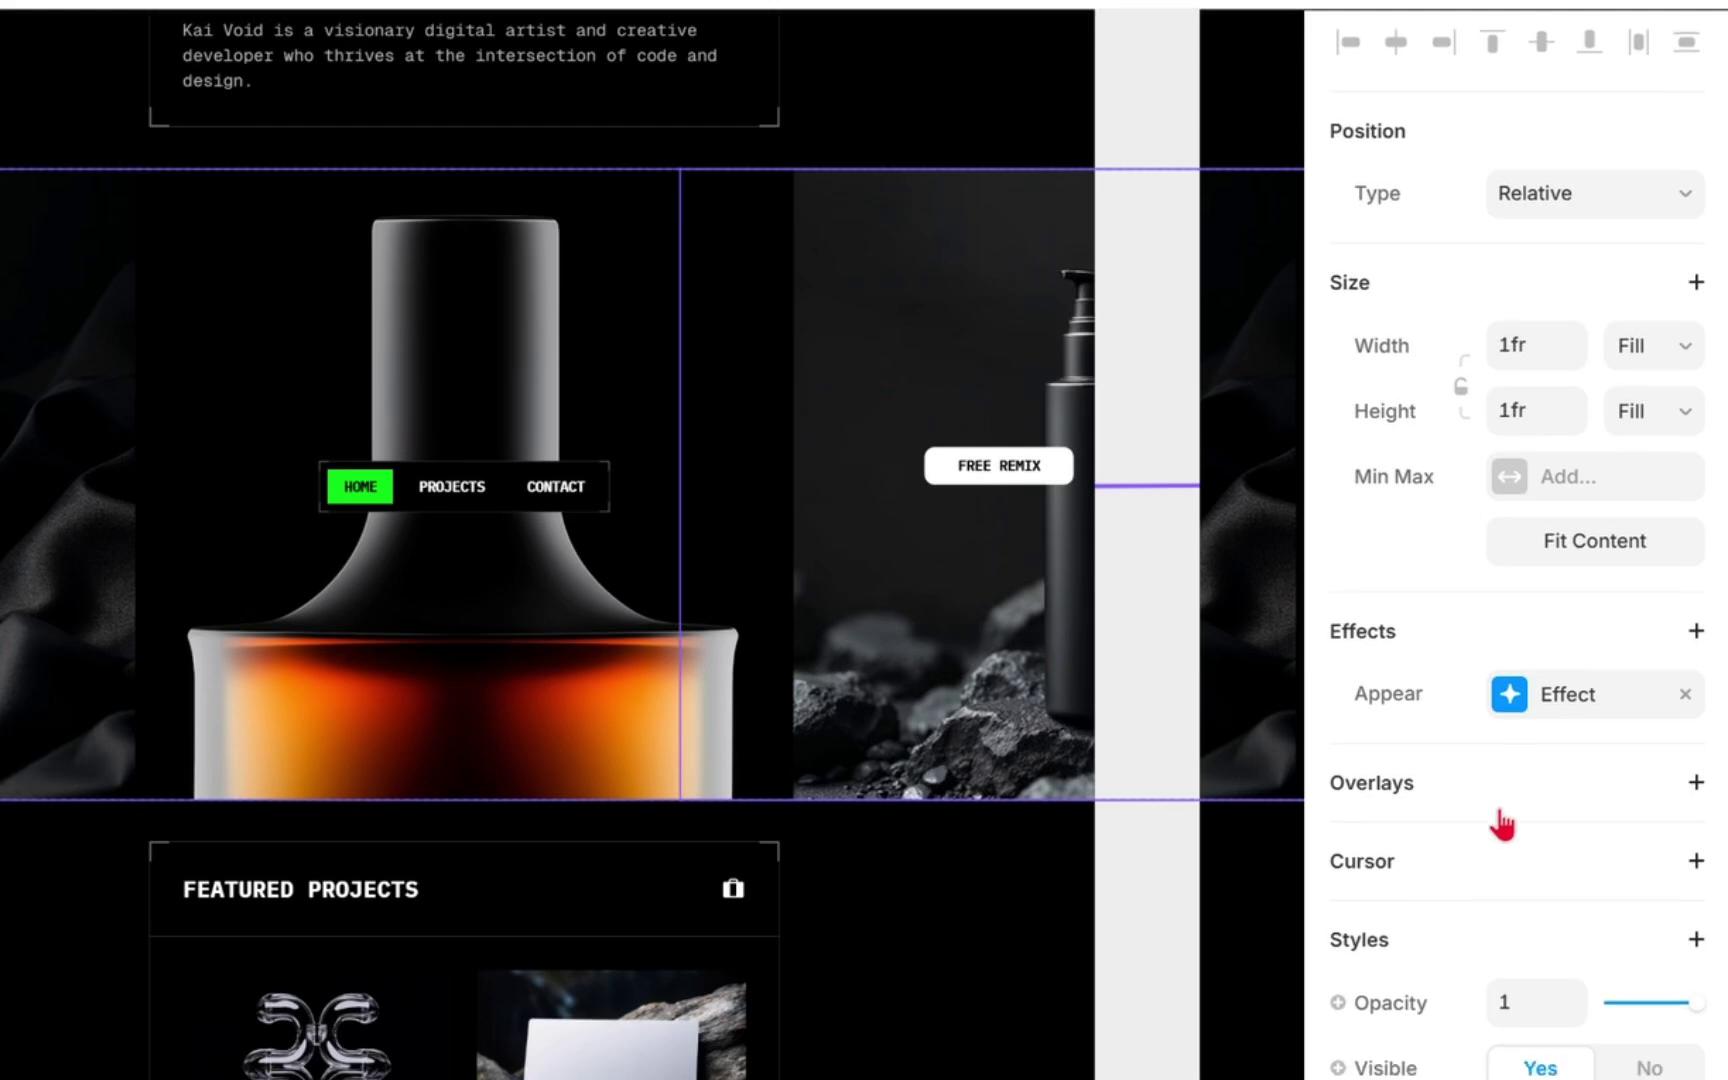
scroll(1503, 825, down, 3)
scroll(1502, 822, down, 5)
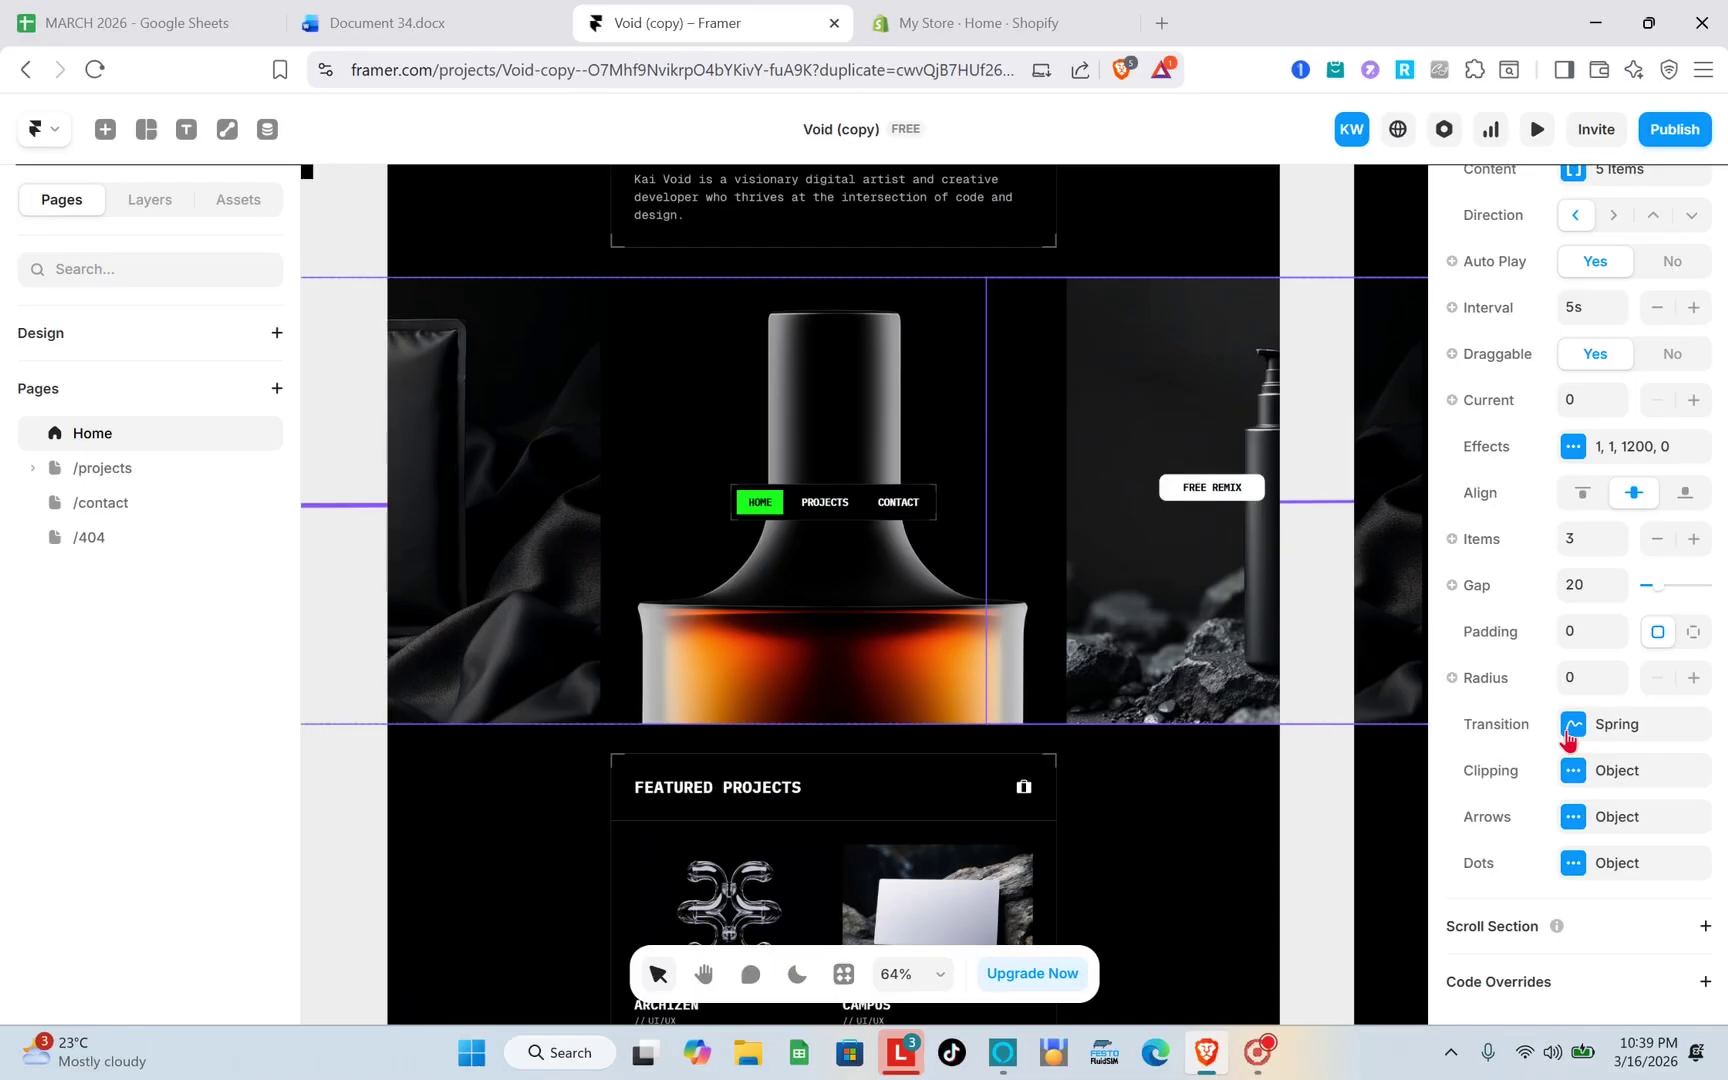
scroll(1516, 821, up, 7)
scroll(1600, 700, up, 4)
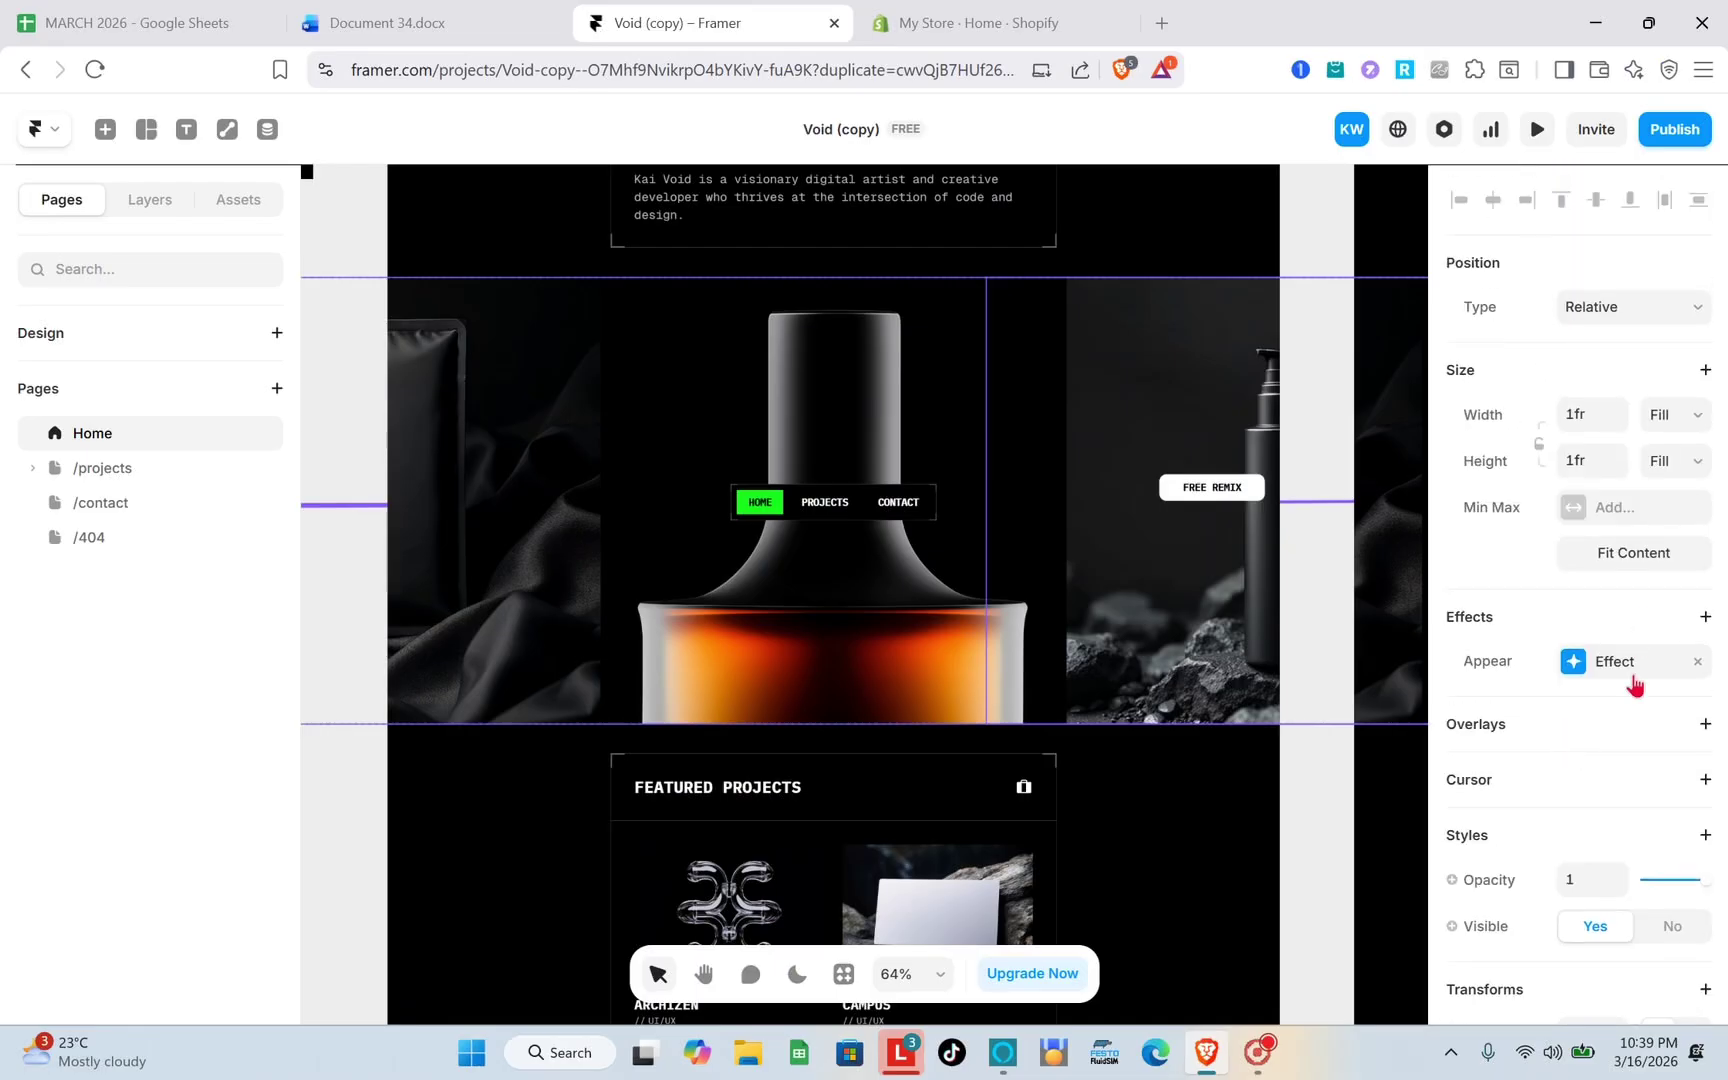
scroll(1635, 804, down, 4)
scroll(1636, 806, down, 6)
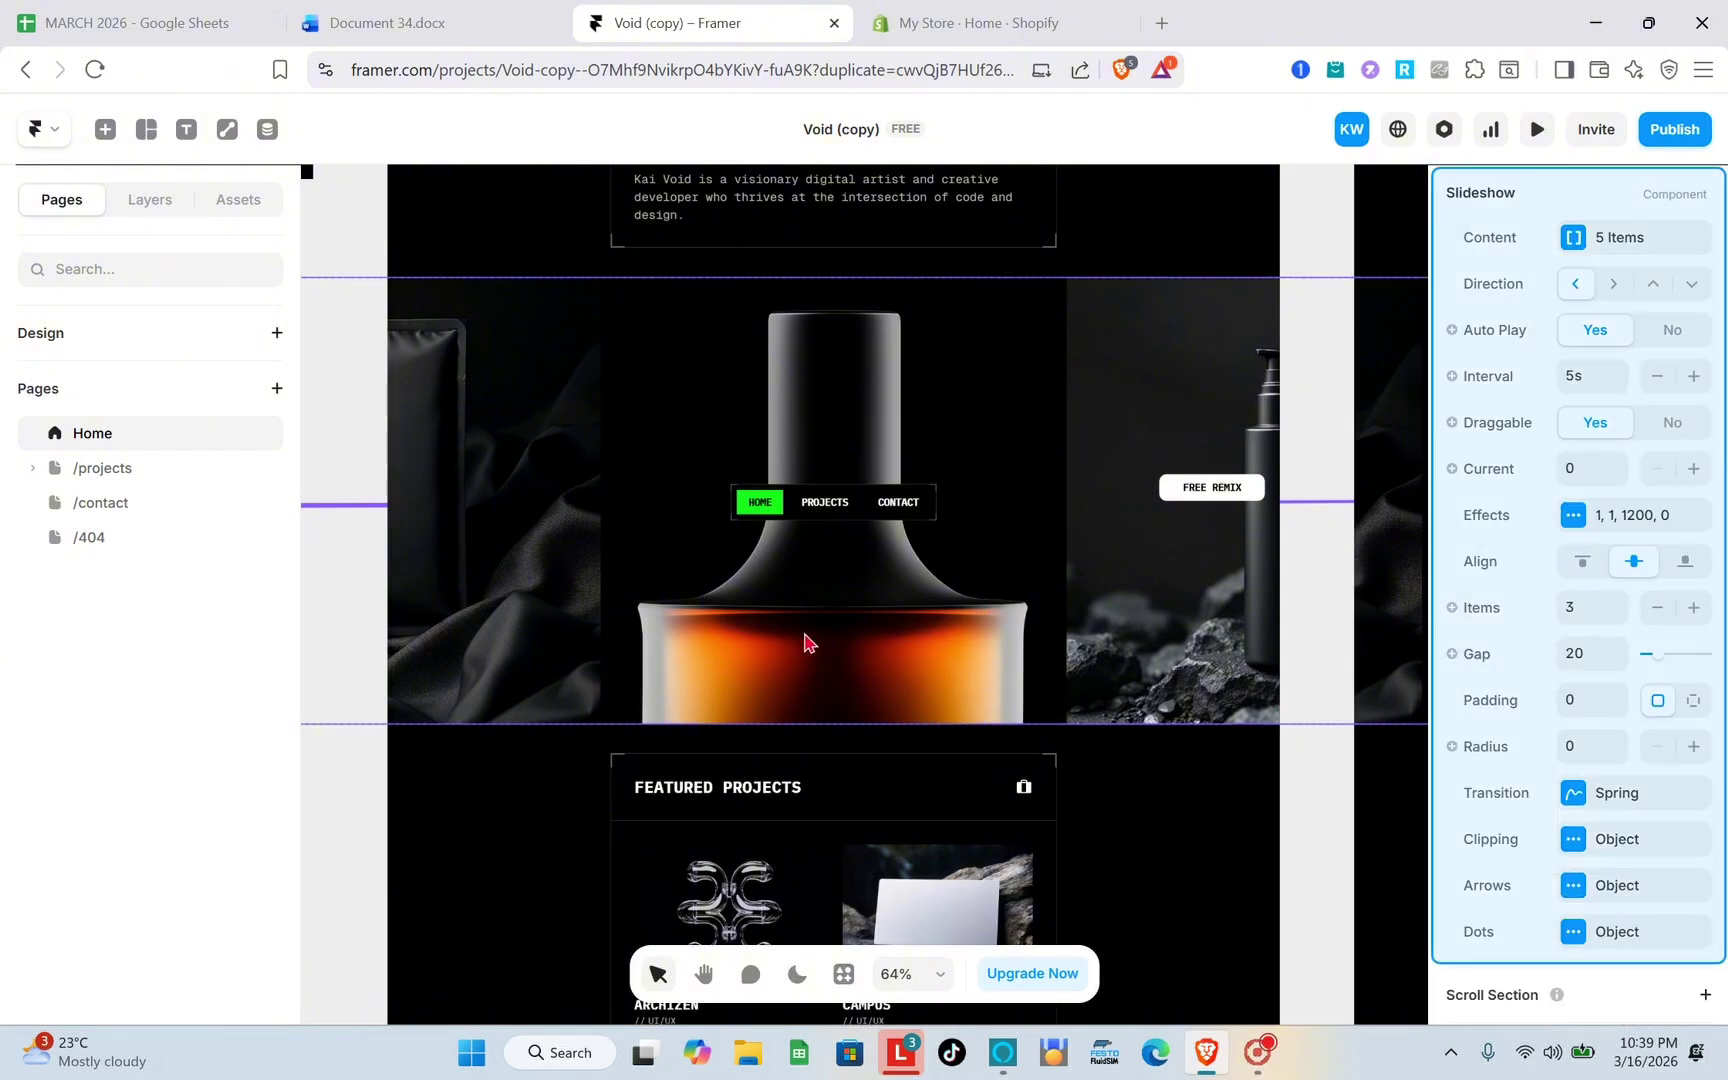
scroll(808, 641, down, 1)
scroll(808, 641, down, 1)
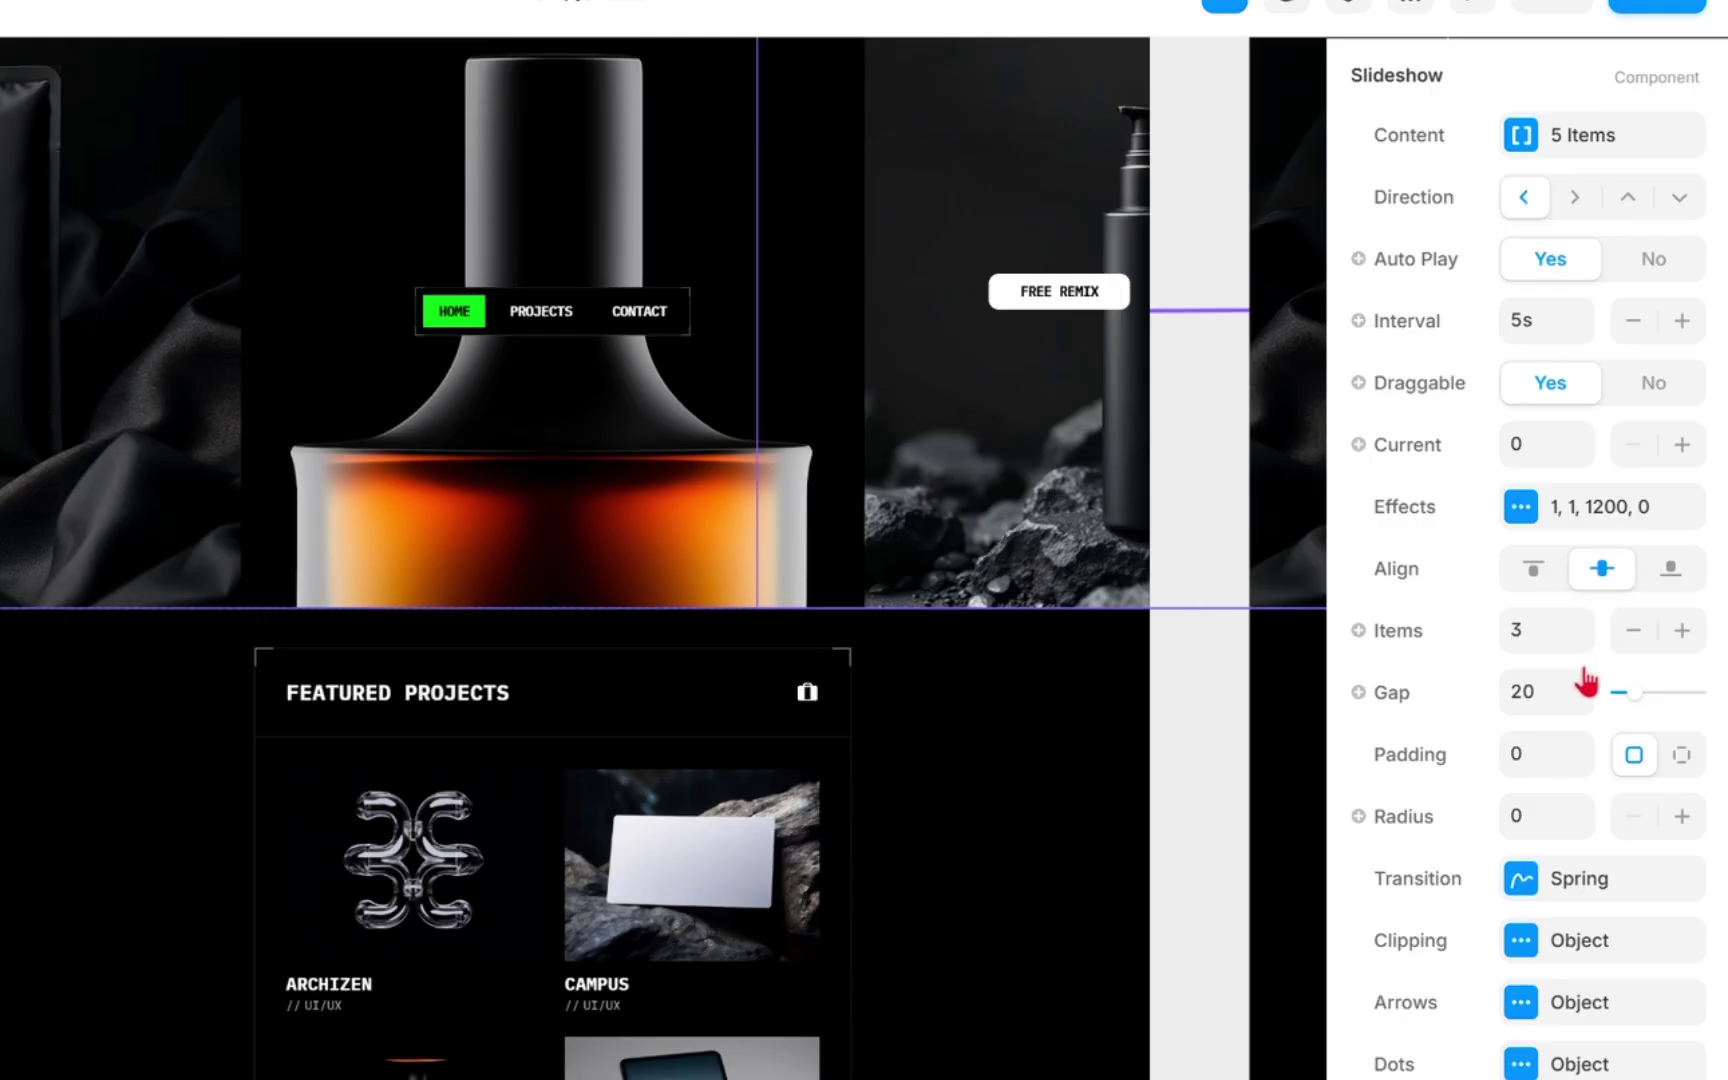
scroll(1620, 647, up, 3)
scroll(1585, 650, up, 1)
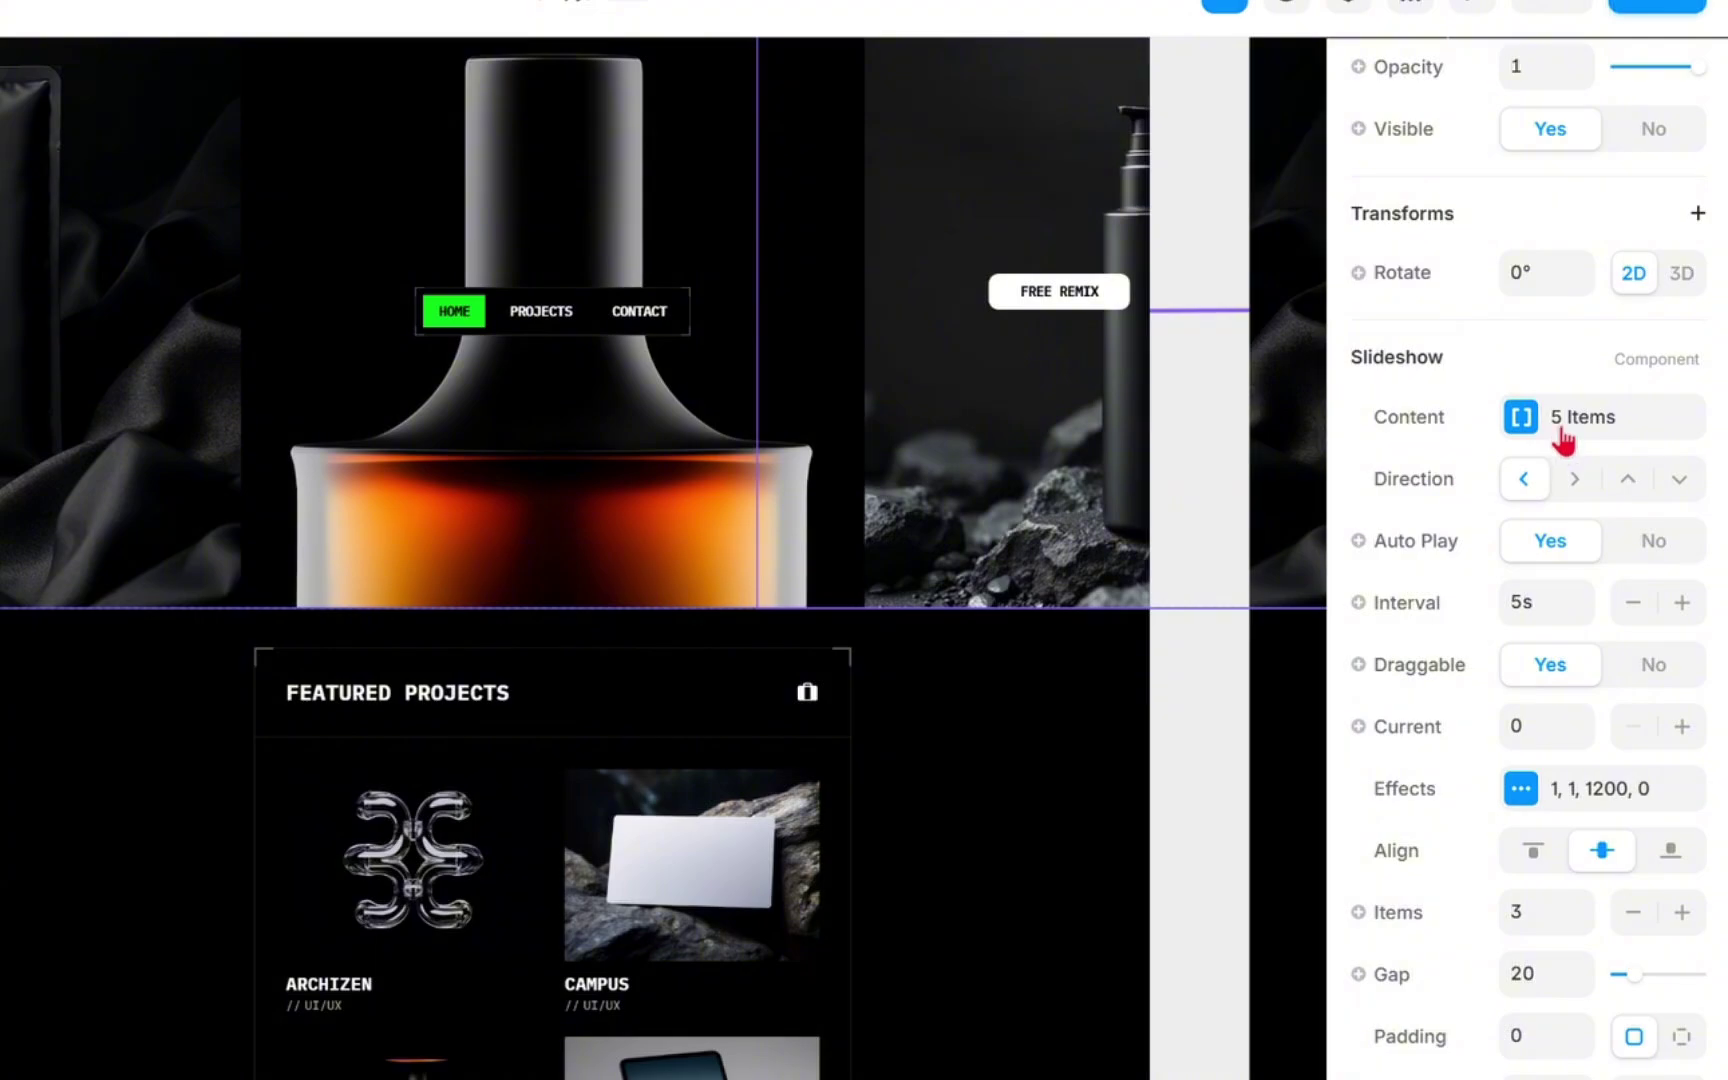
Inspect the slideshow's content items and the choices available for its first image, then close the list
click(1563, 437)
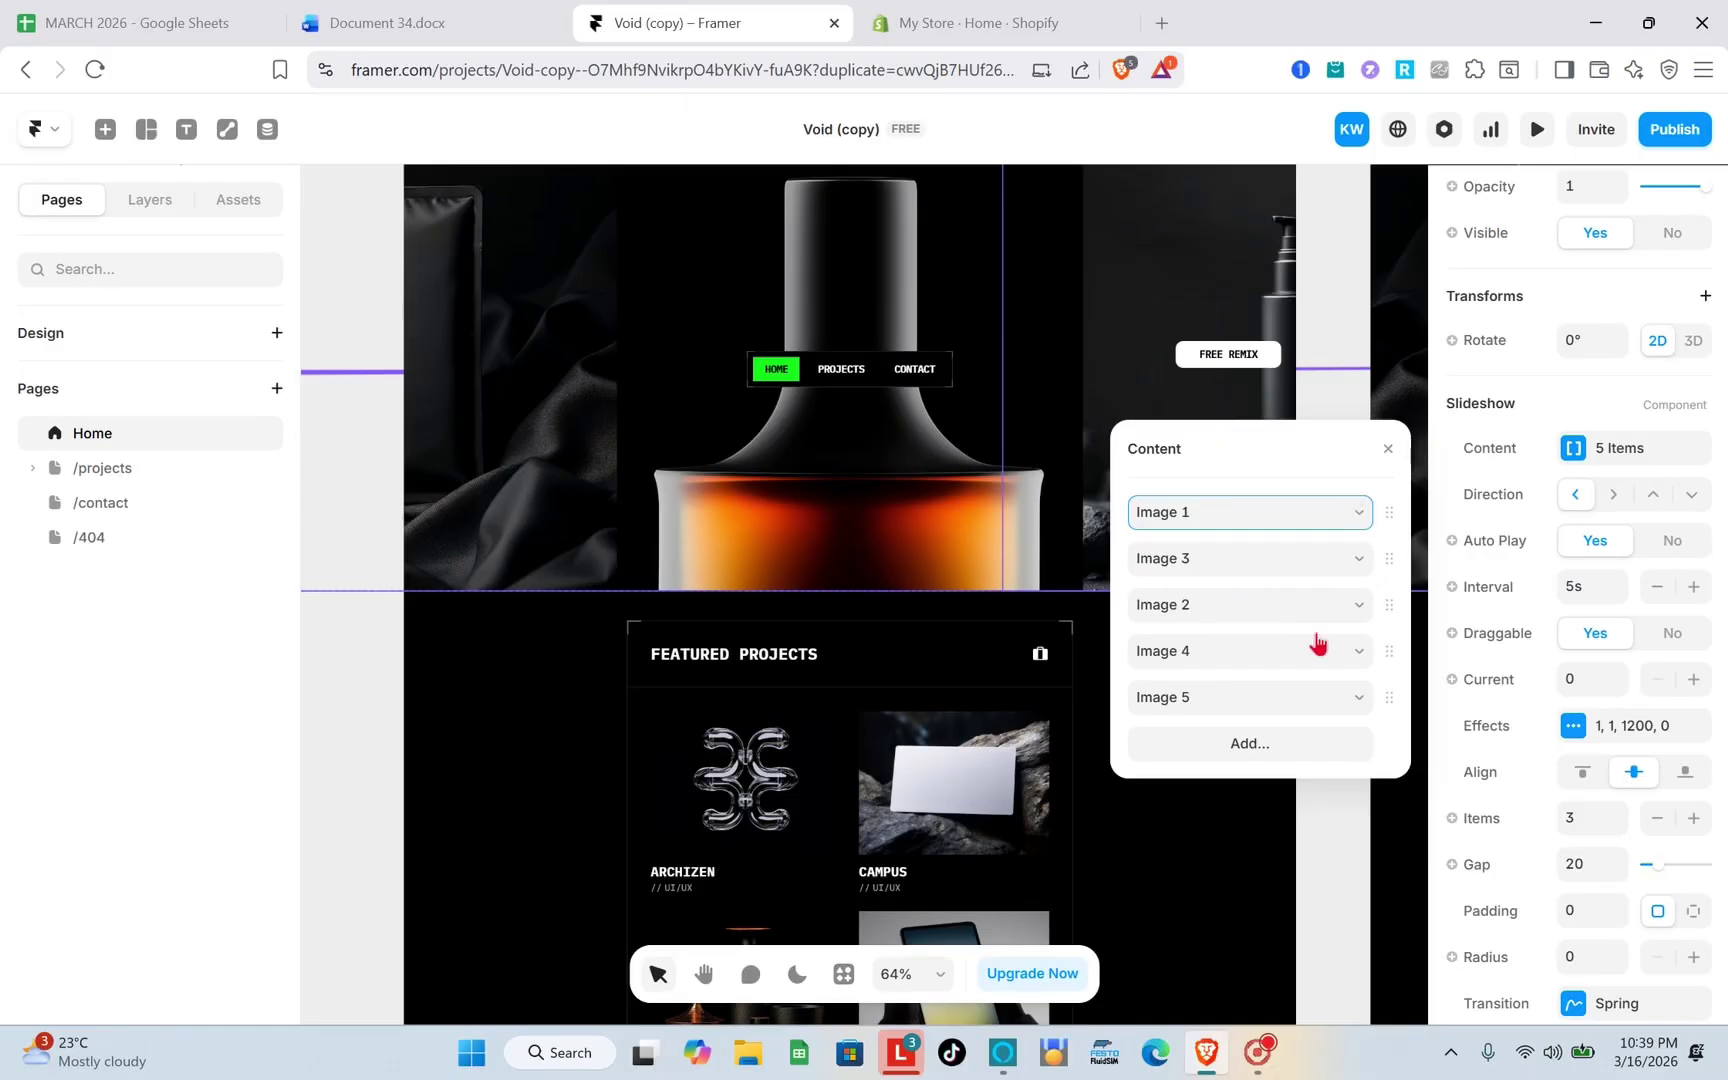
click(1363, 528)
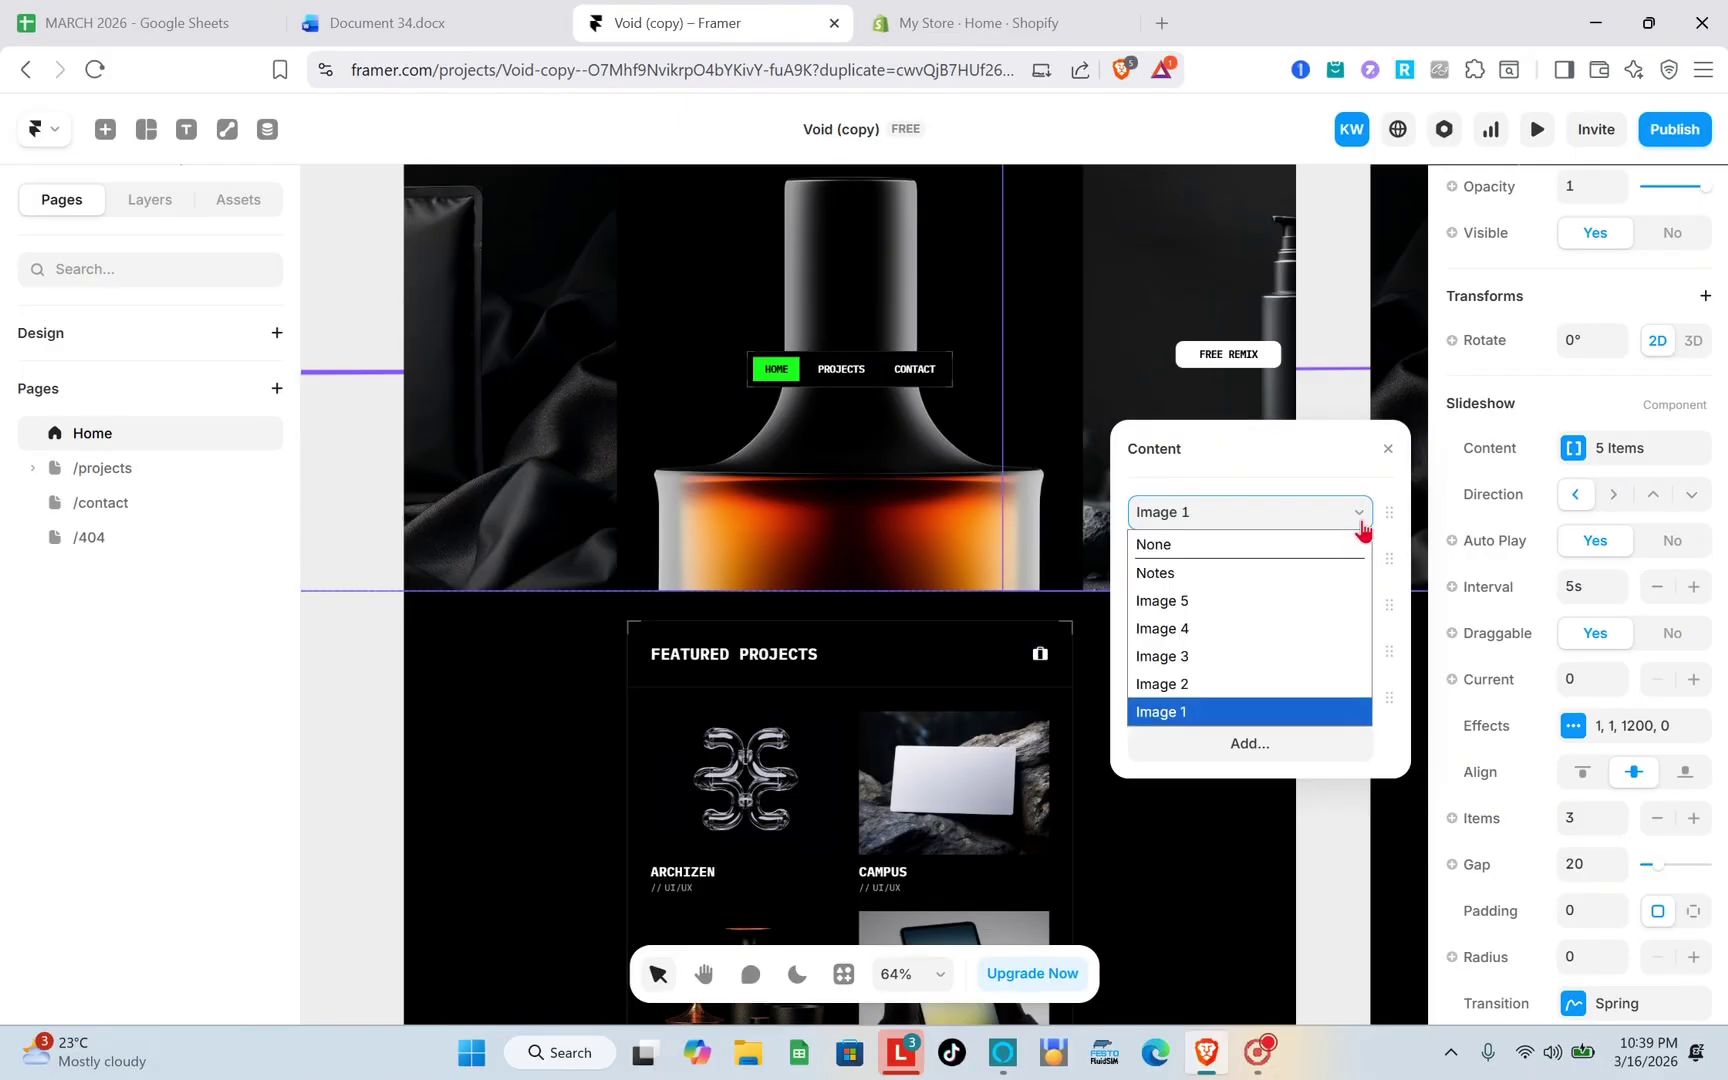
click(1360, 520)
click(1387, 450)
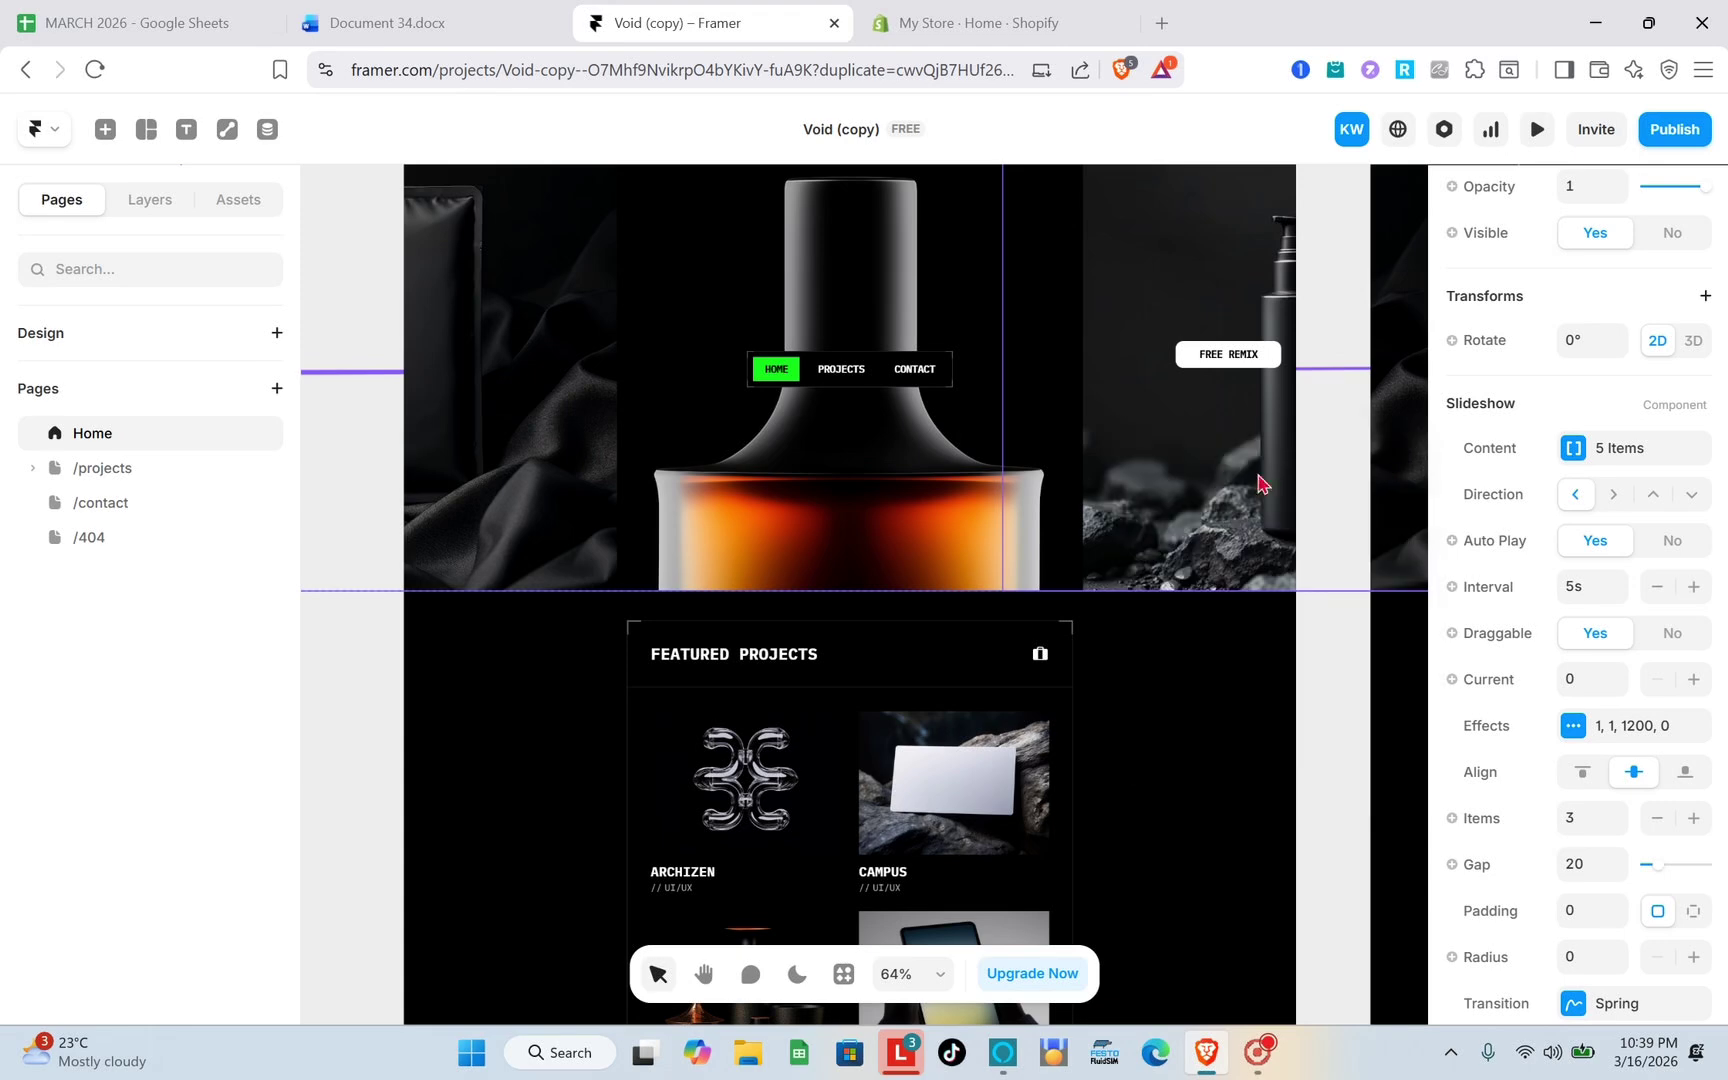
Look over the Featured Projects and Happy Clients sections, and select the Contact Me button in the profile card to inspect its settings
scroll(1131, 668, down, 3)
scroll(1131, 668, down, 2)
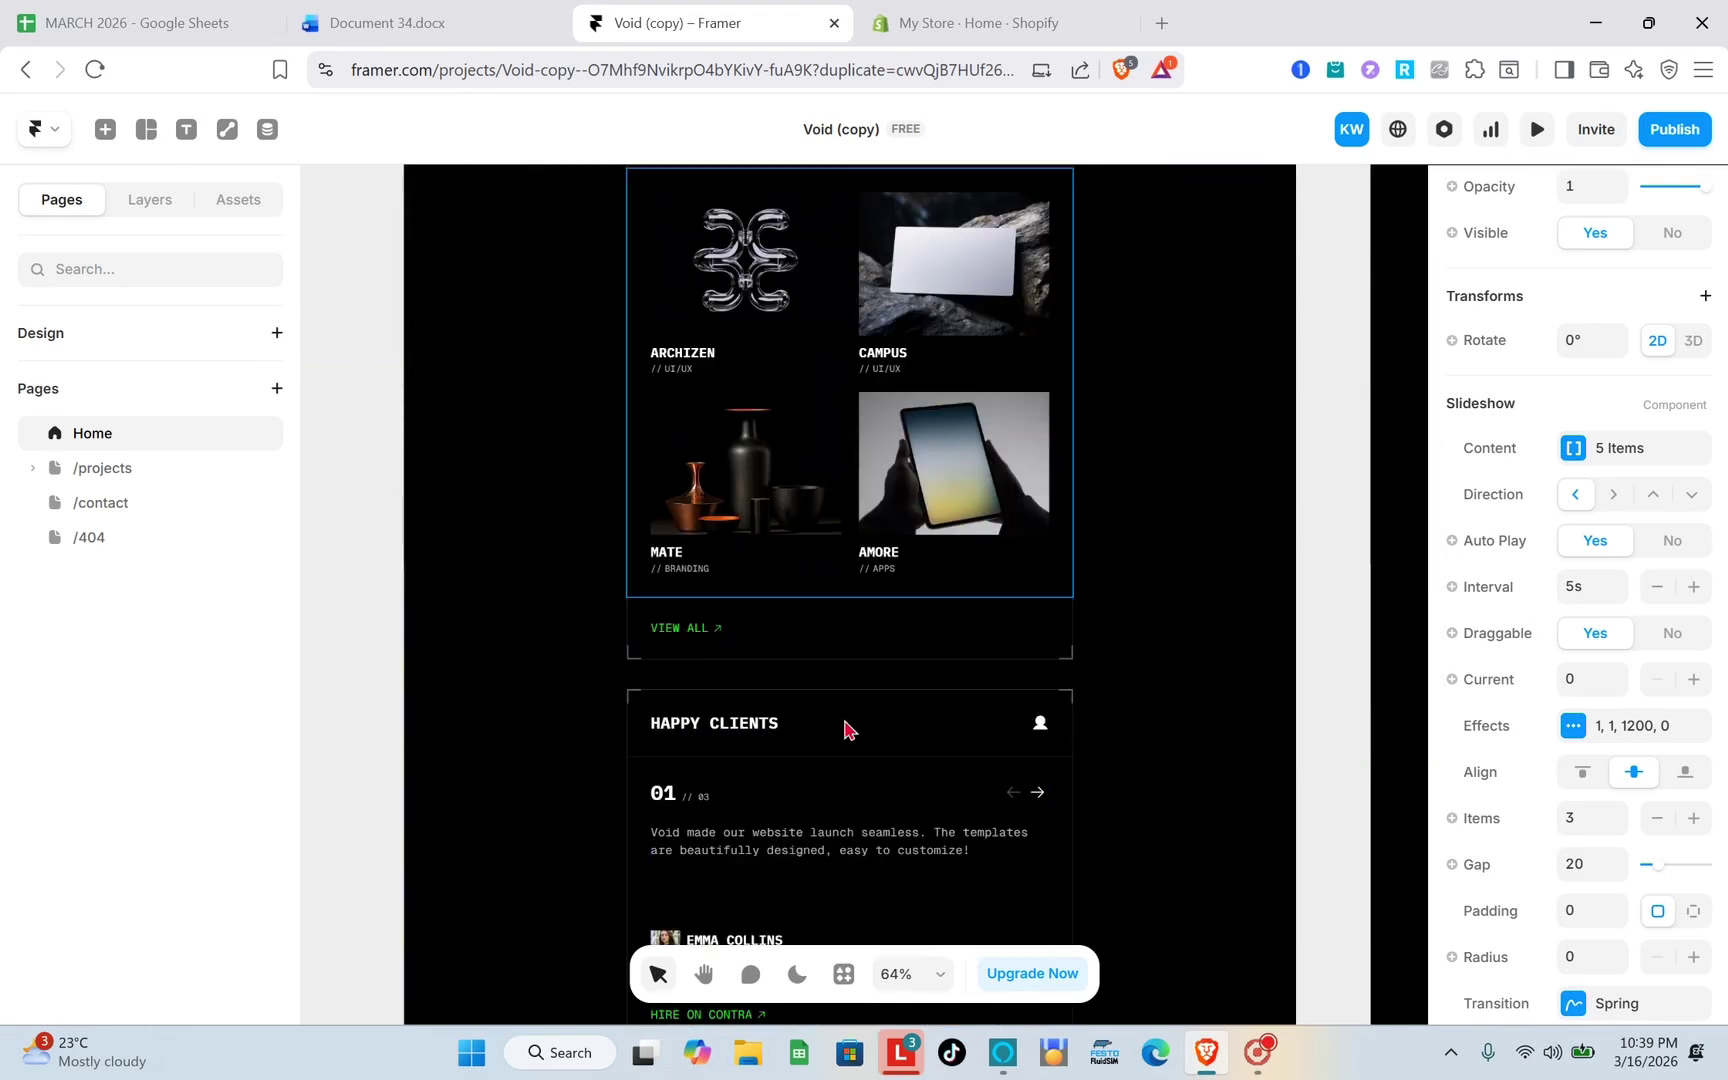
scroll(1136, 762, down, 4)
scroll(1136, 762, up, 10)
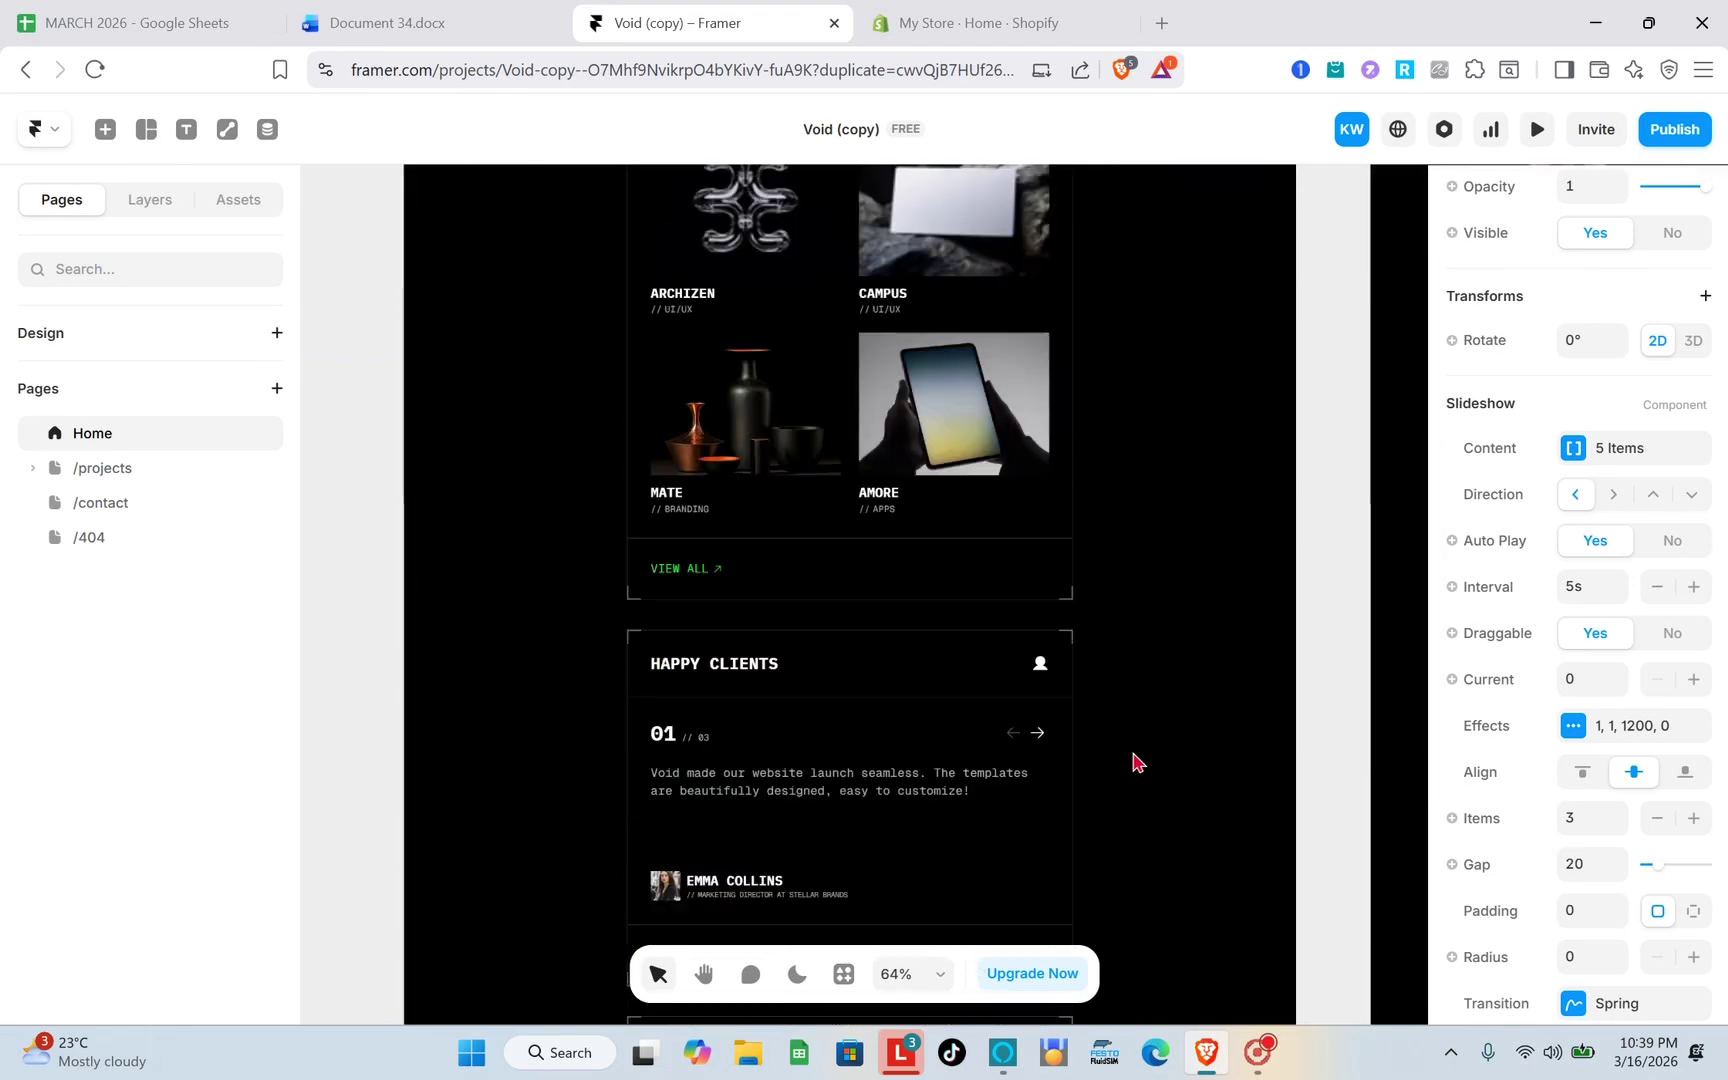
scroll(1136, 762, up, 2)
scroll(1136, 762, down, 5)
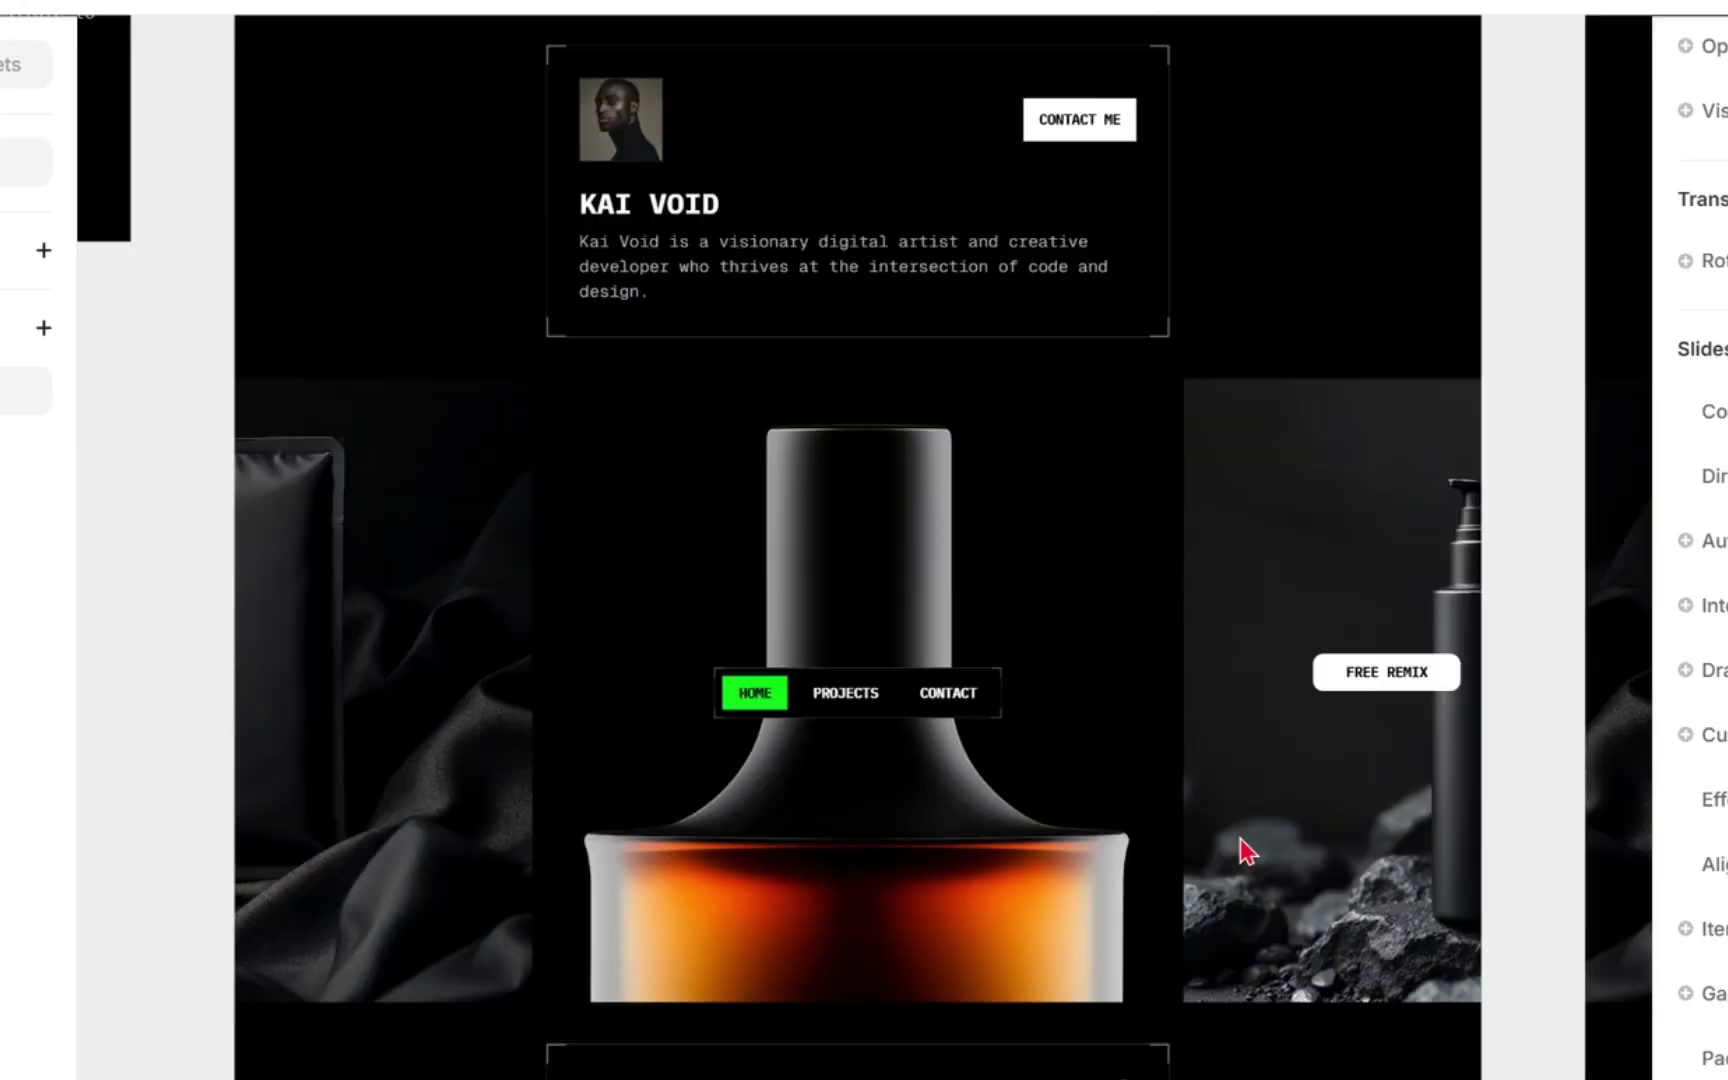
scroll(1138, 762, up, 1)
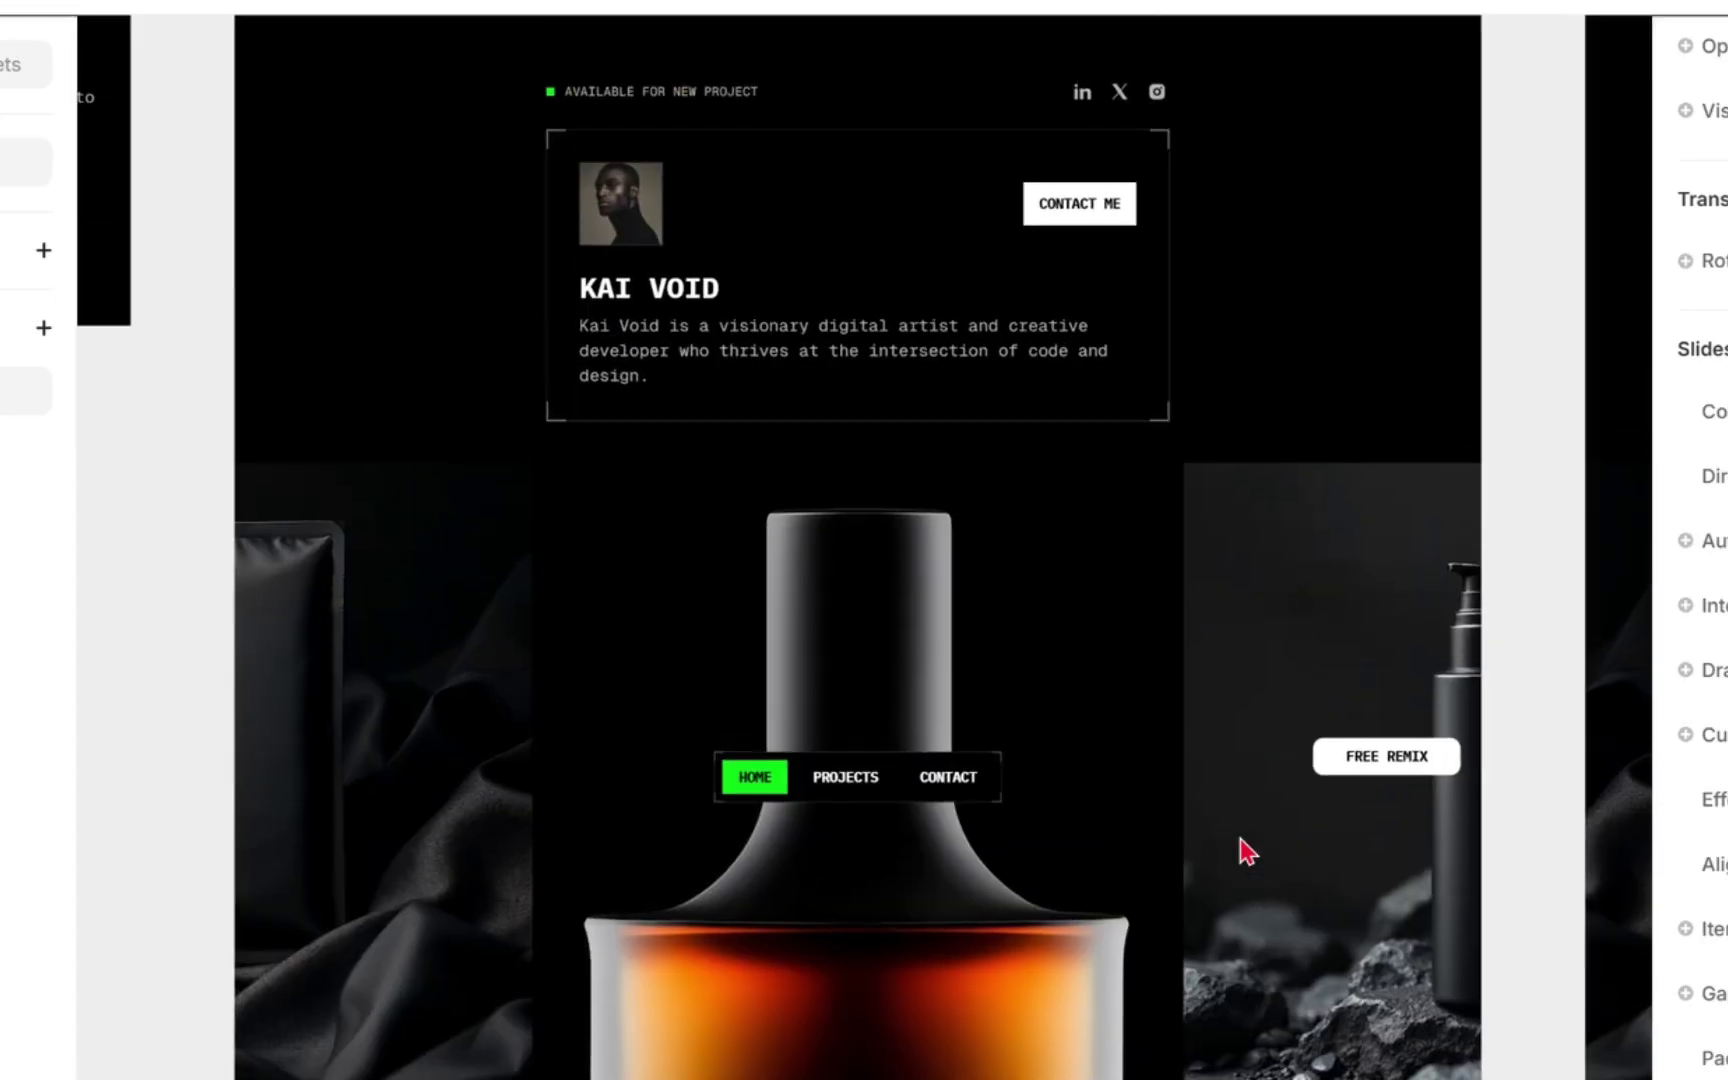
click(1063, 210)
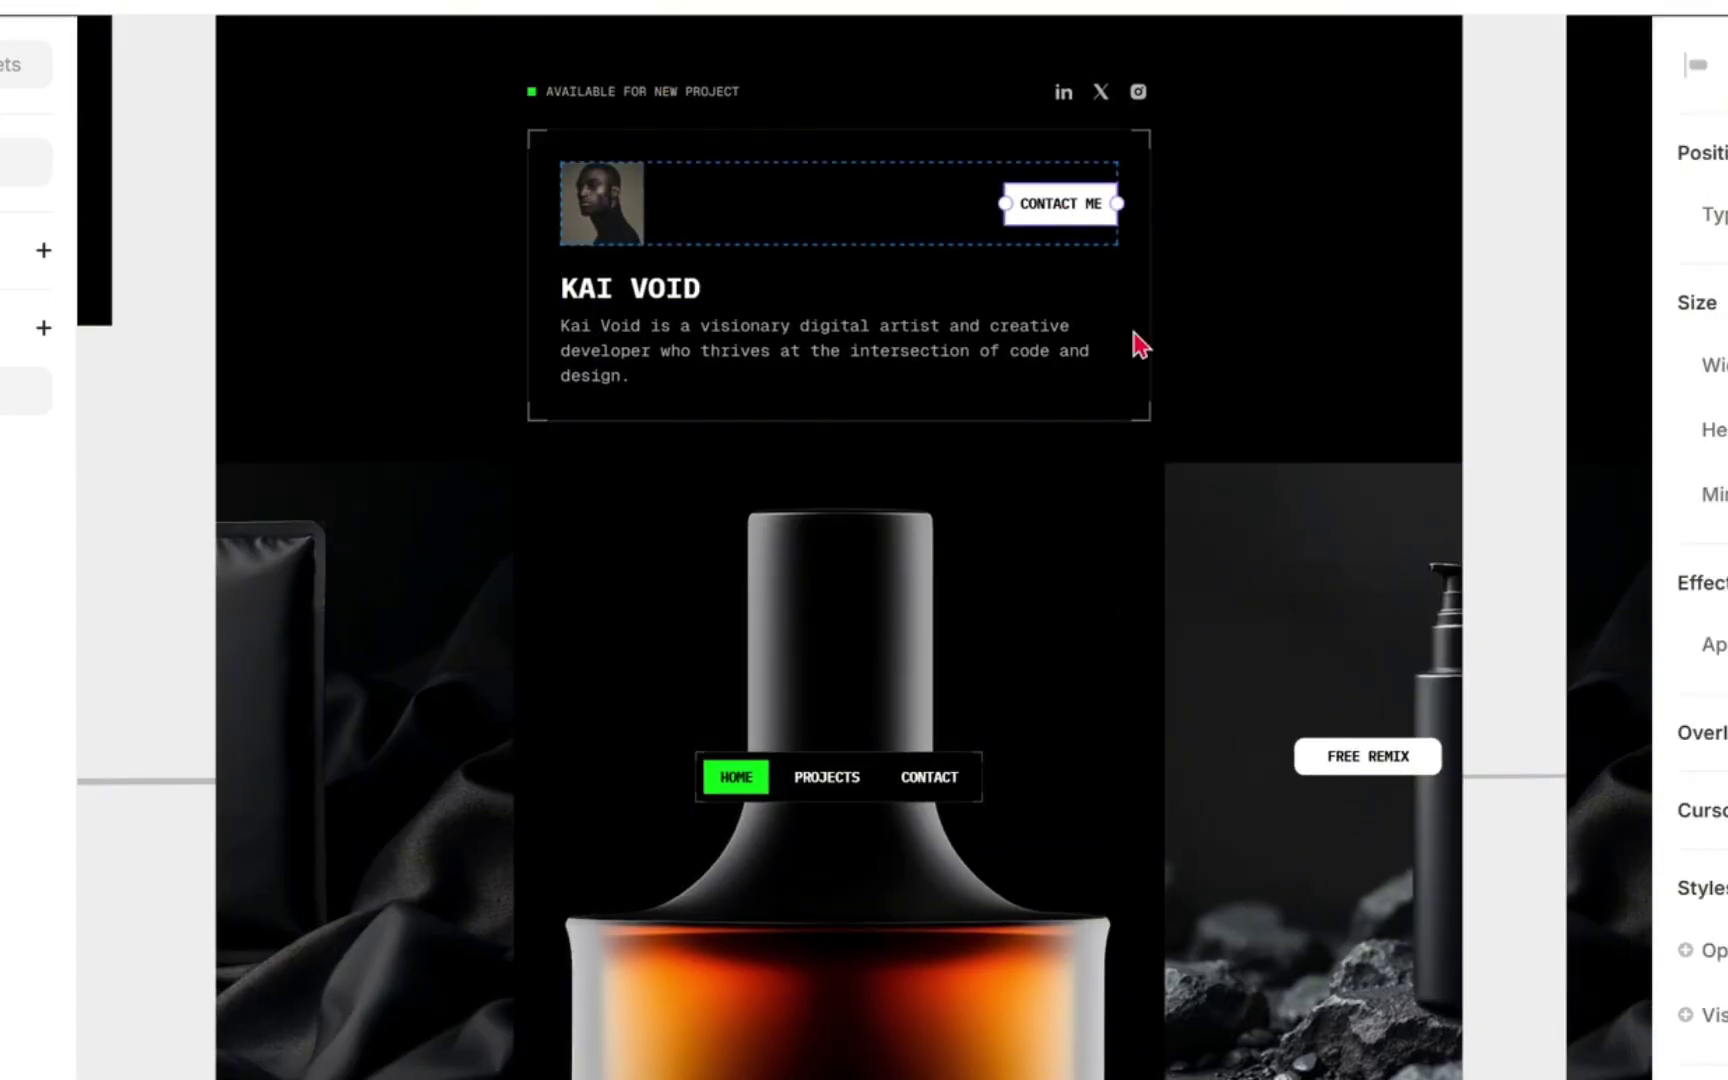
scroll(1280, 687, down, 2)
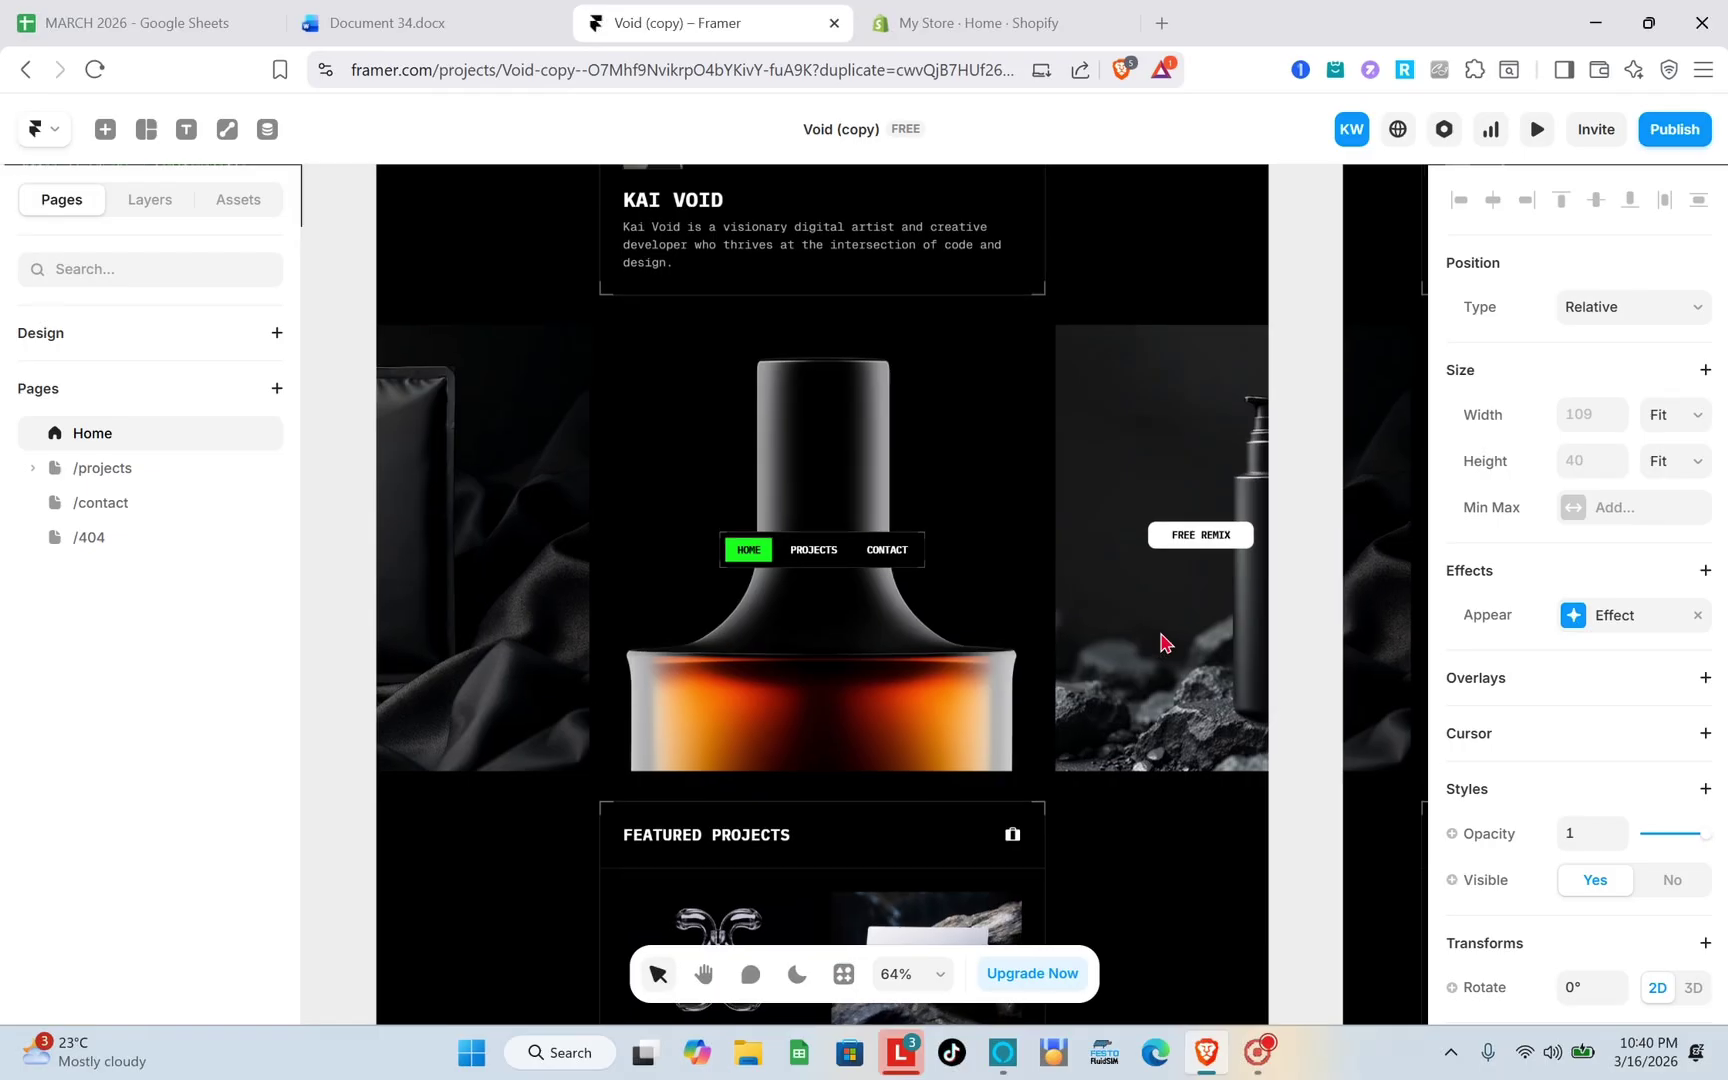
scroll(1162, 642, right, 1)
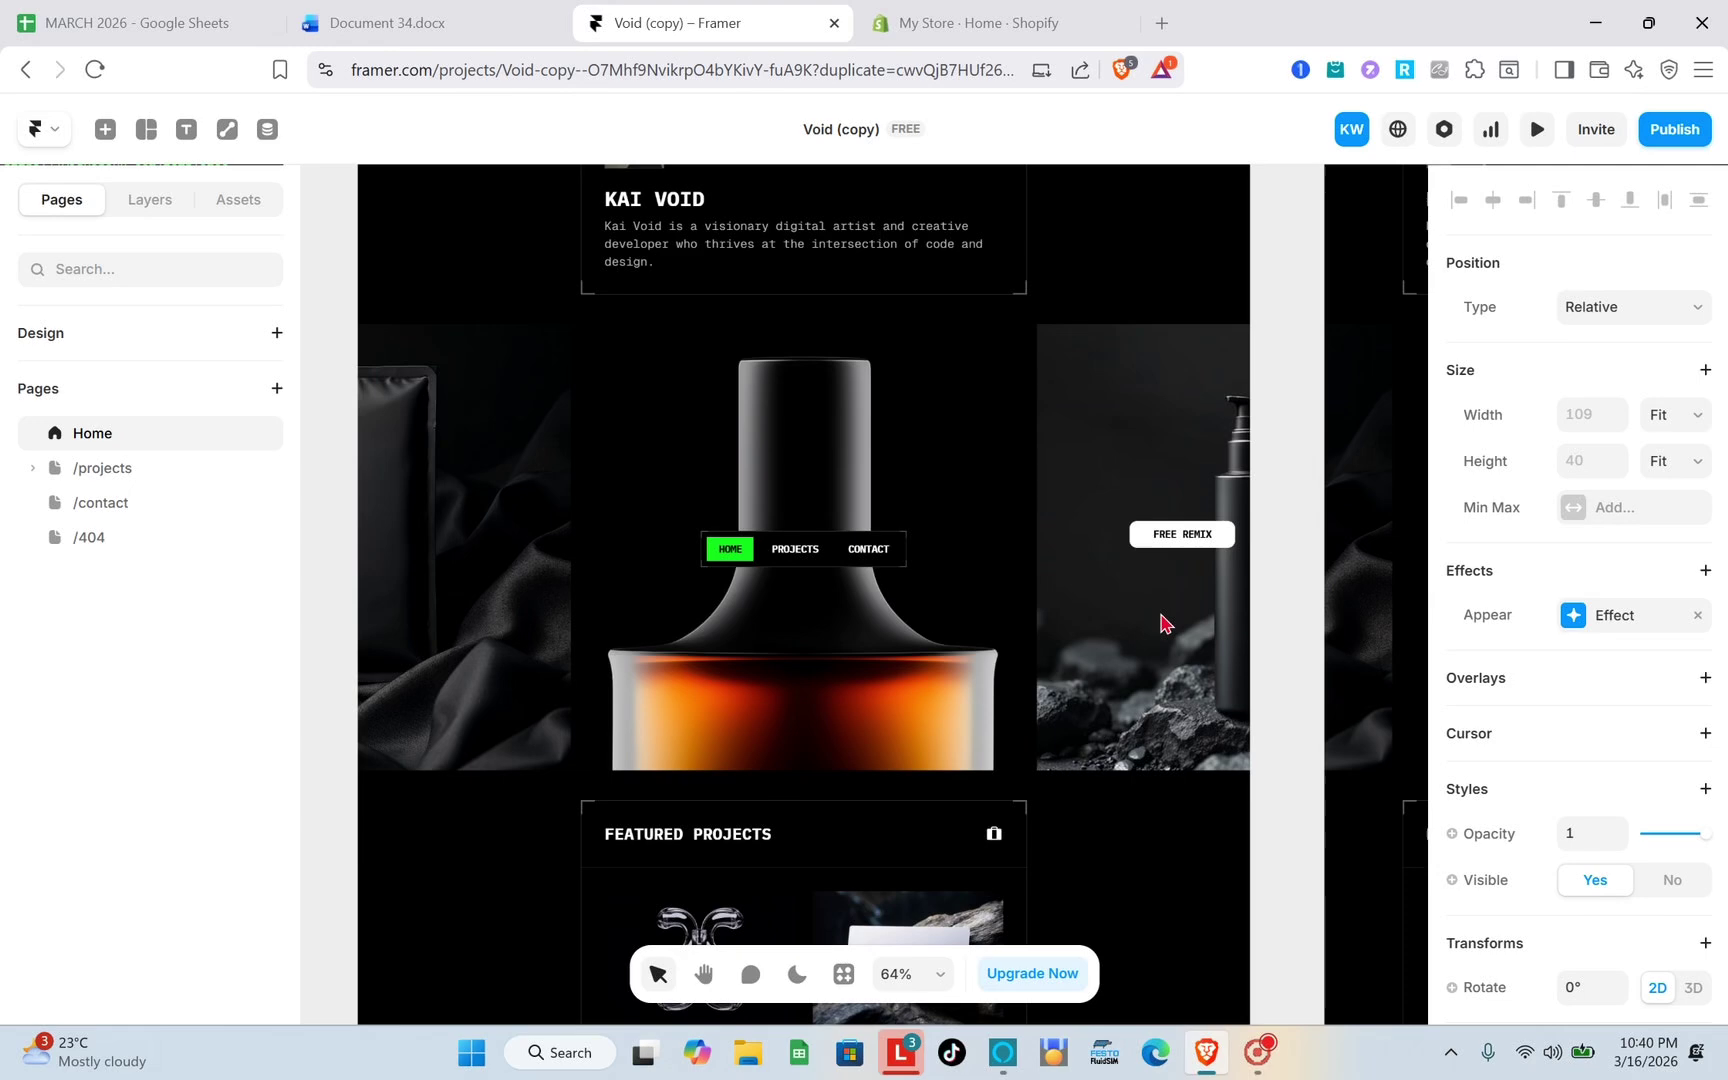
Select the desktop breakpoint through the Free Remix button and review its template, breakpoint and effects settings
click(1190, 545)
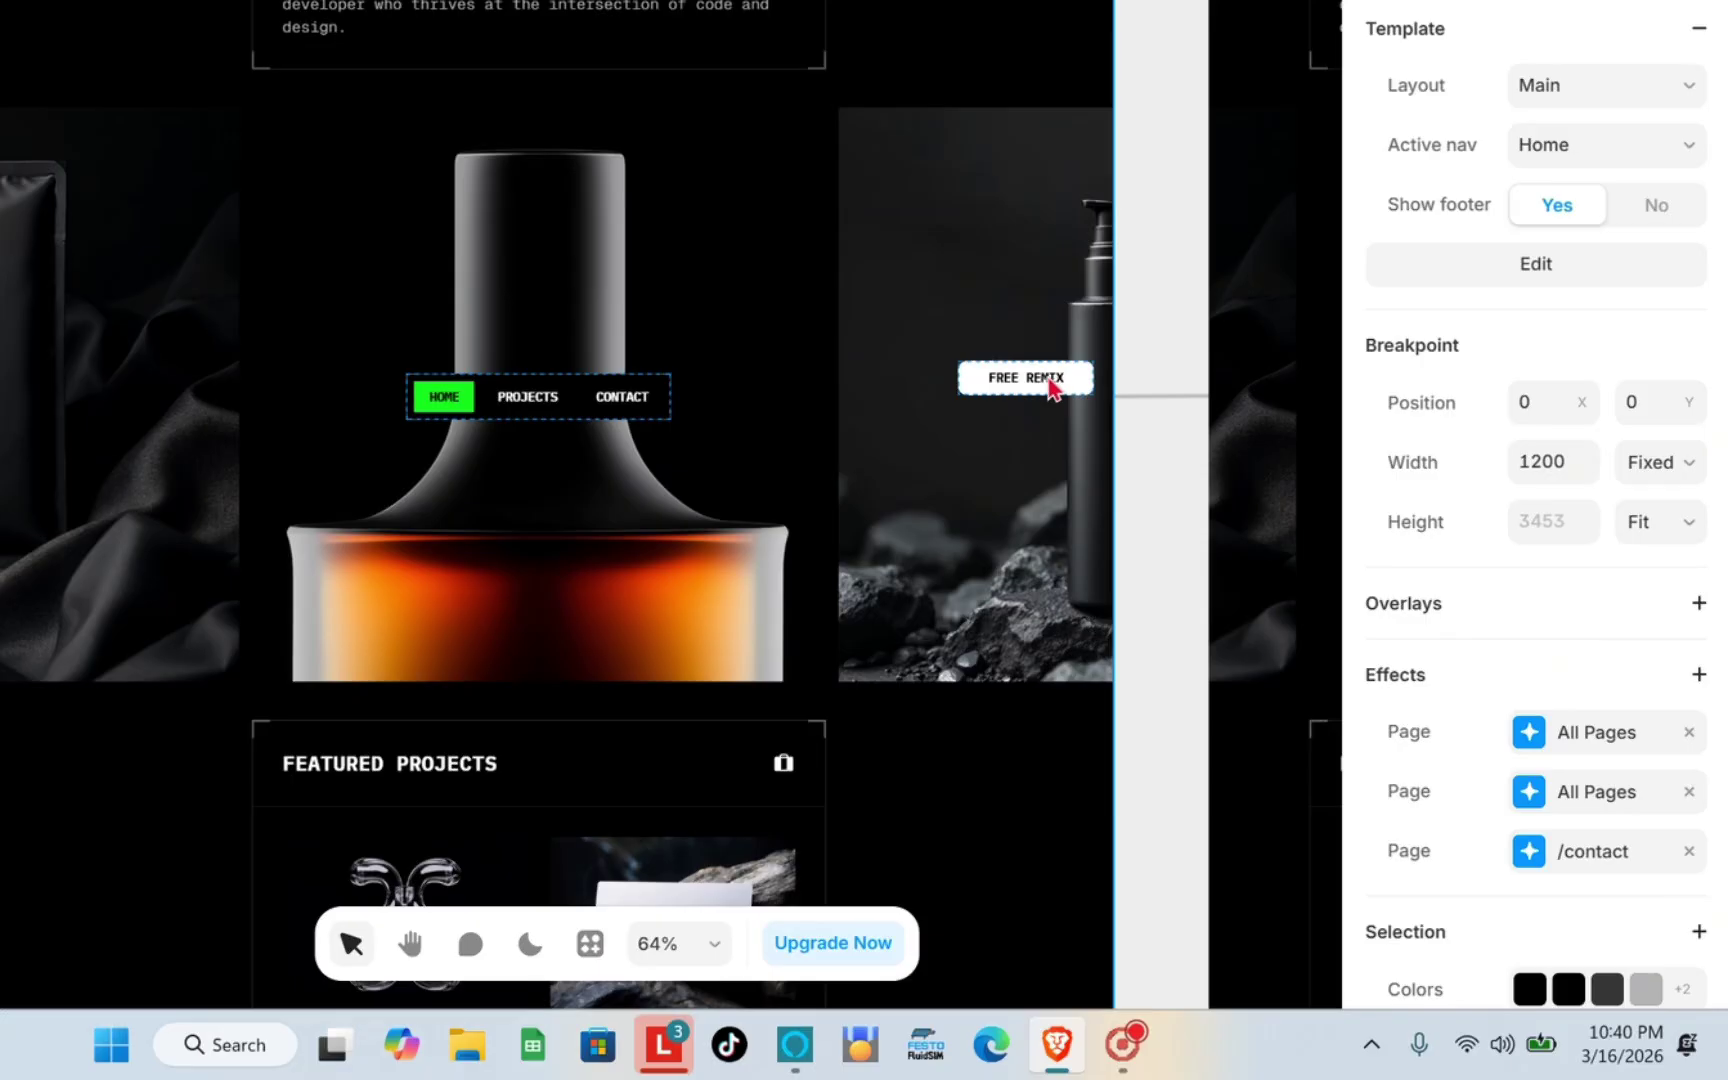
scroll(1560, 292, down, 1)
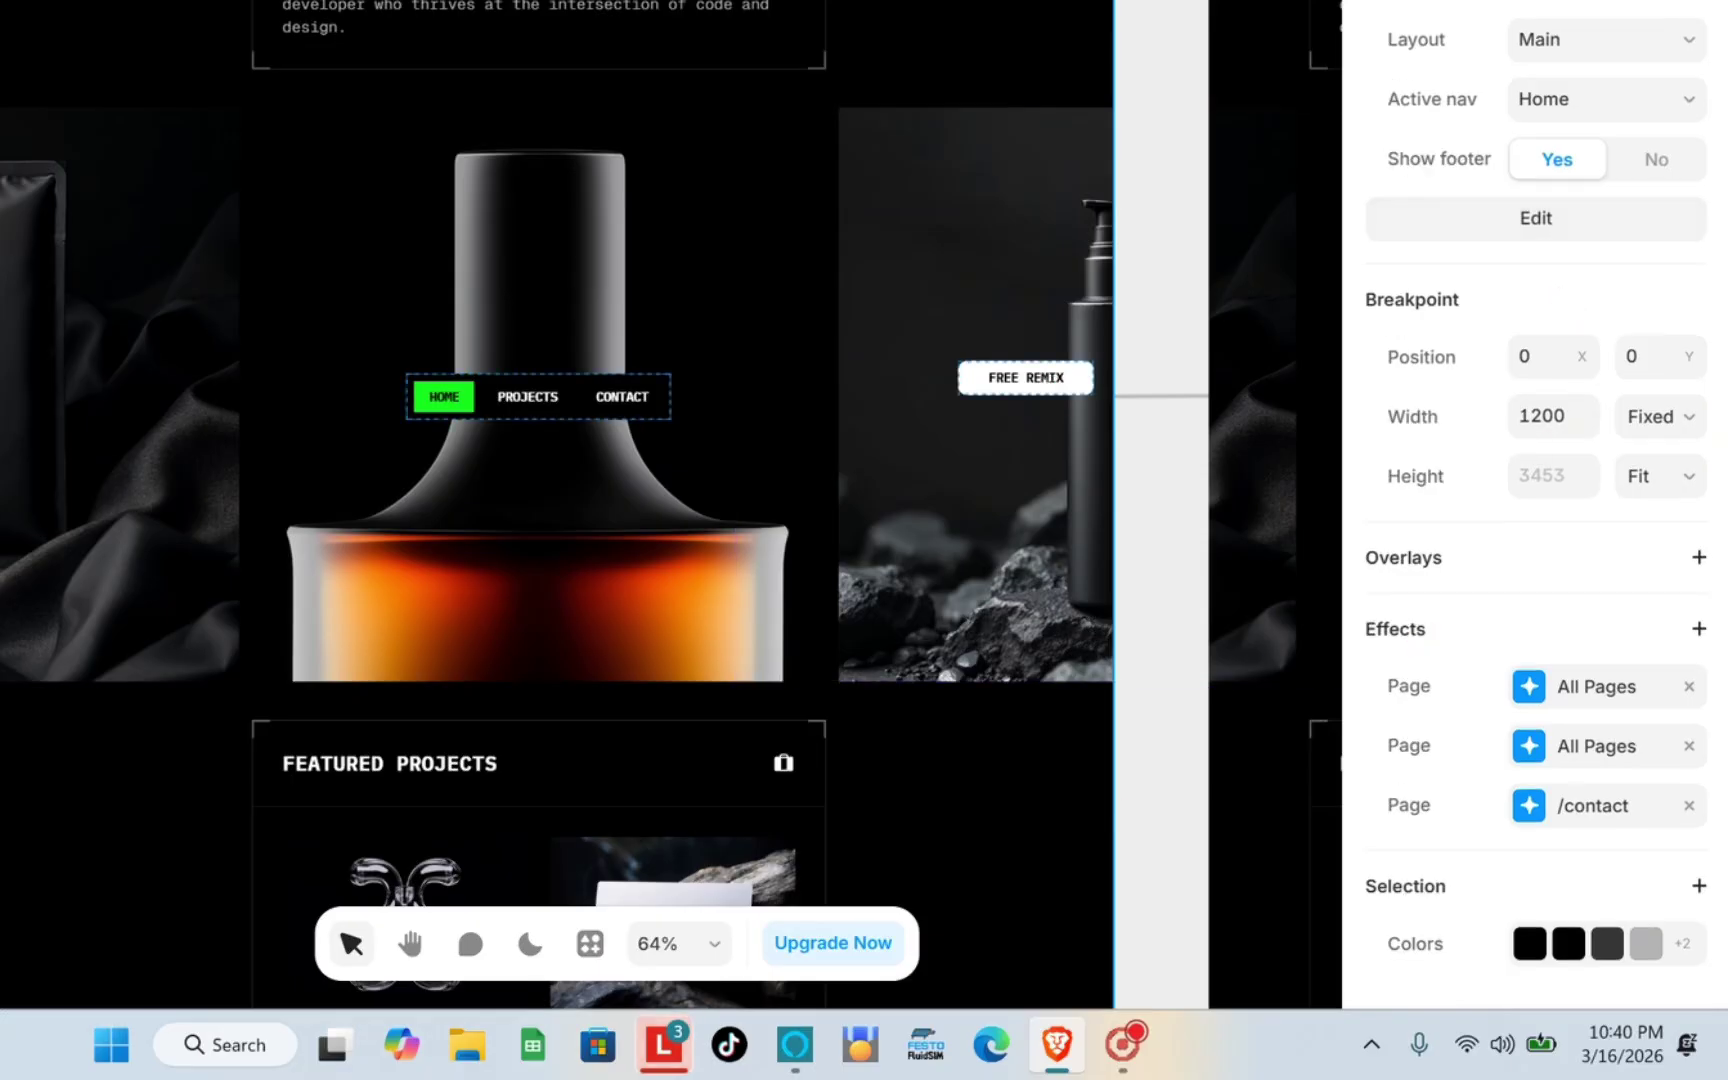
mouse_move(663, 1044)
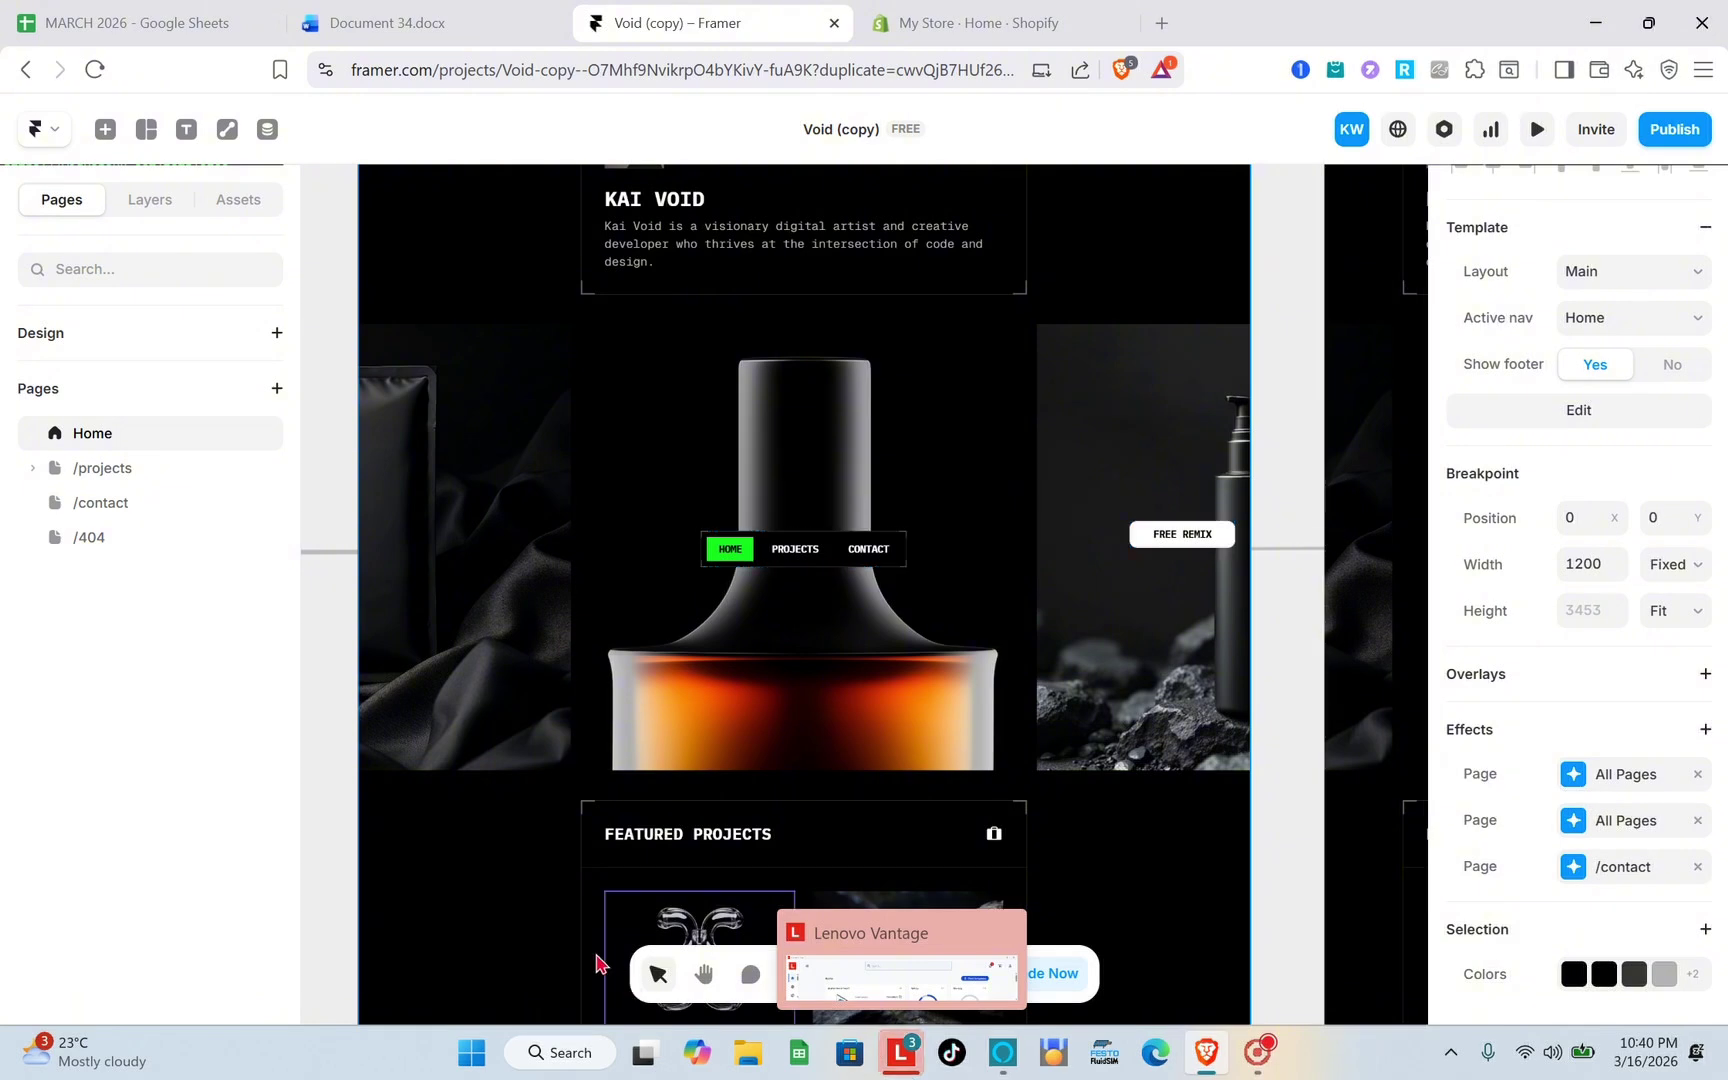
Draw a frame about 215 by 89 on the desktop layout, placed between the Pricing section and the contact section
scroll(564, 907, down, 15)
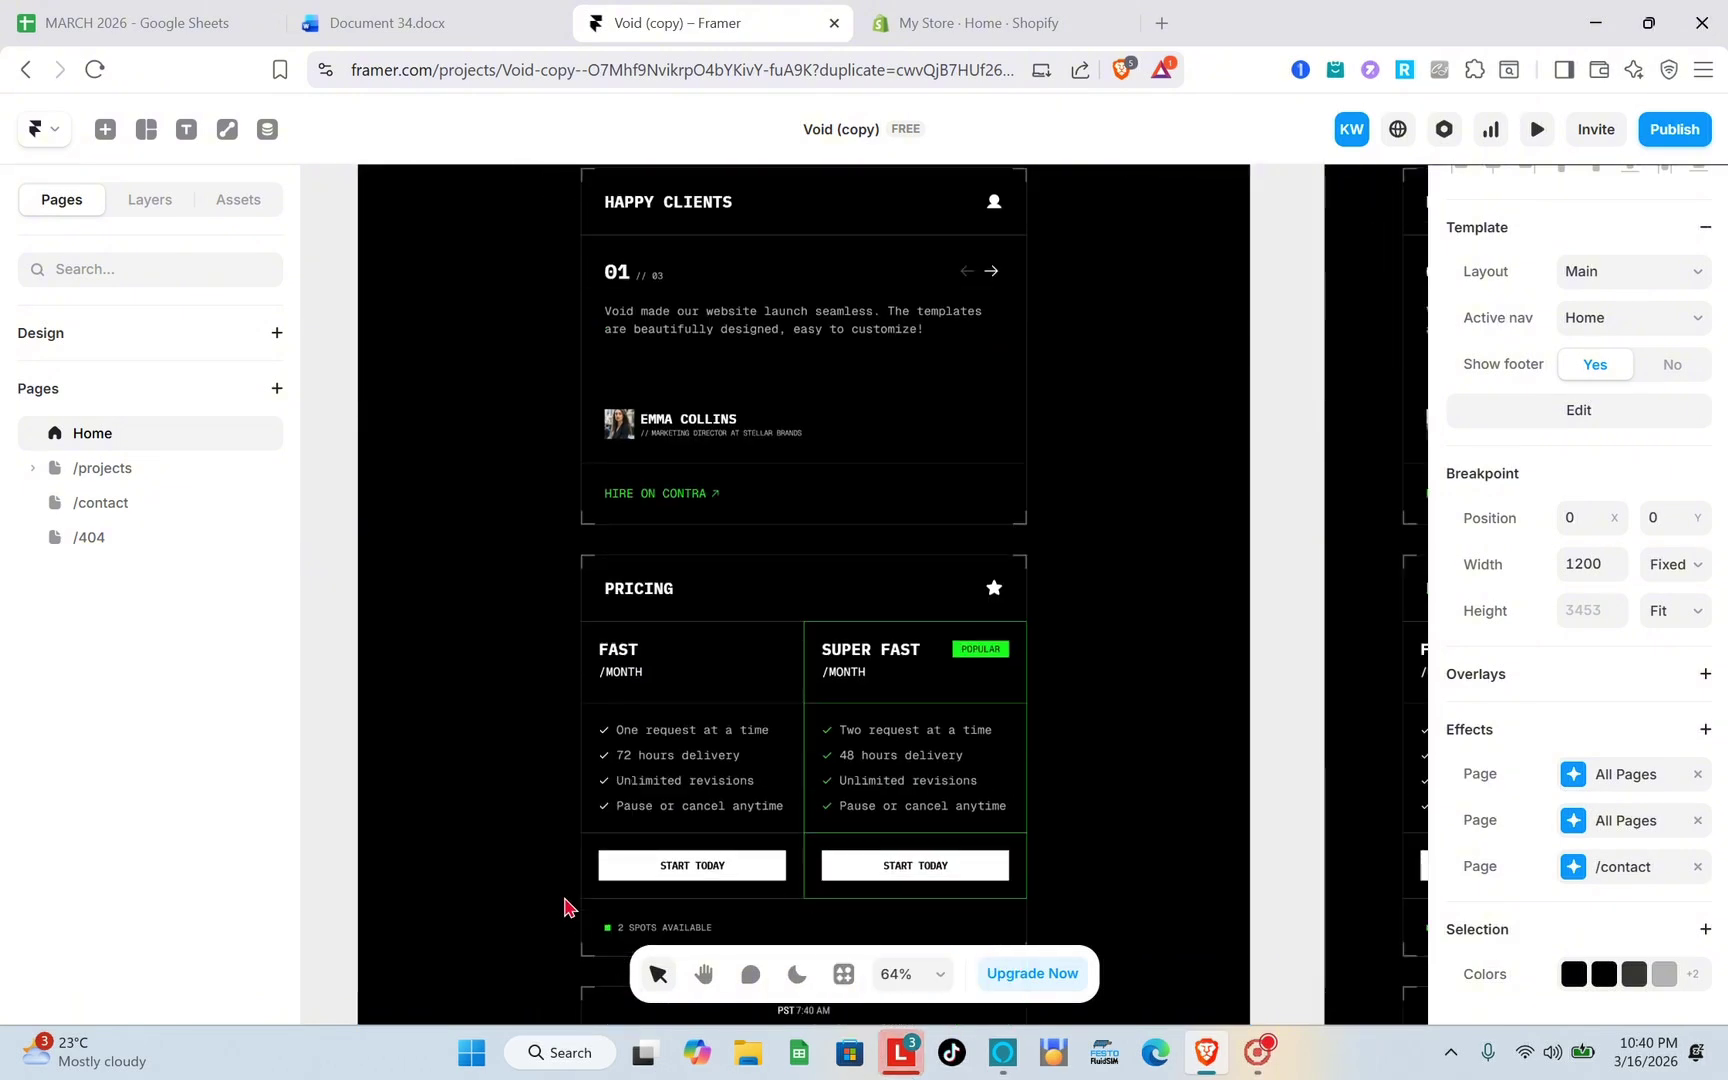
scroll(564, 900, up, 6)
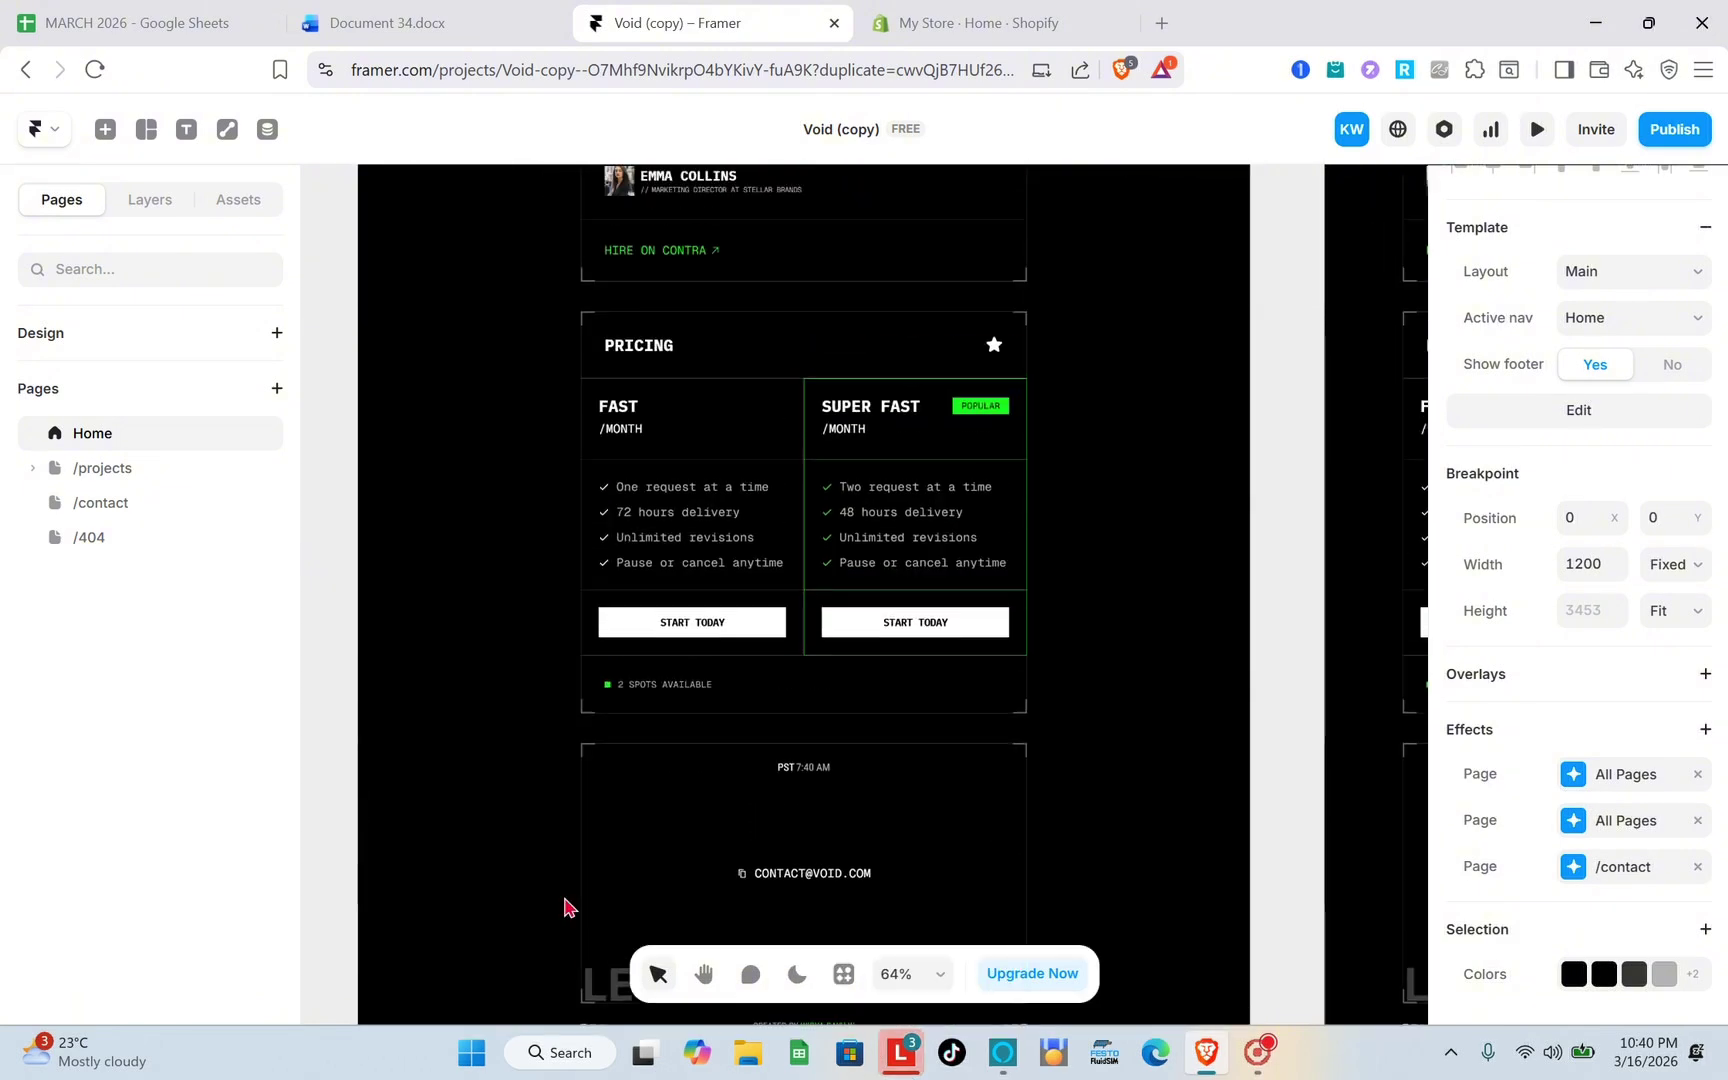
click(151, 131)
click(152, 133)
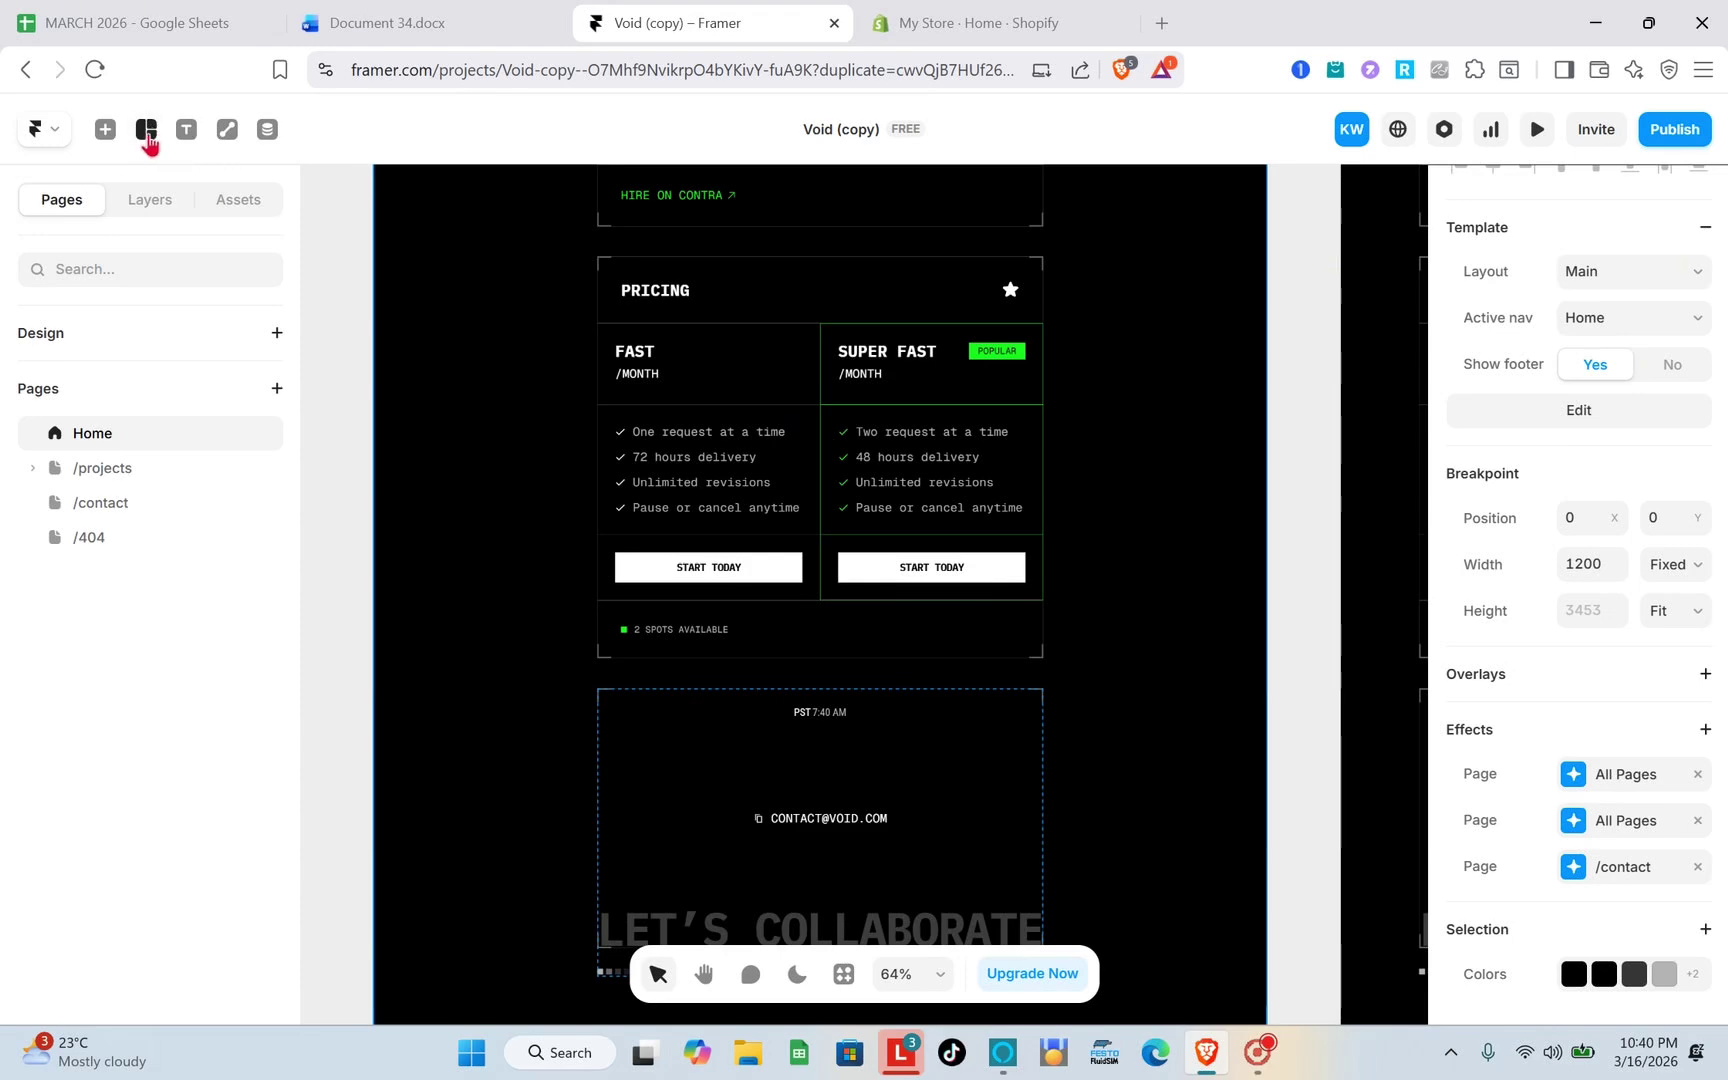
click(152, 133)
click(180, 193)
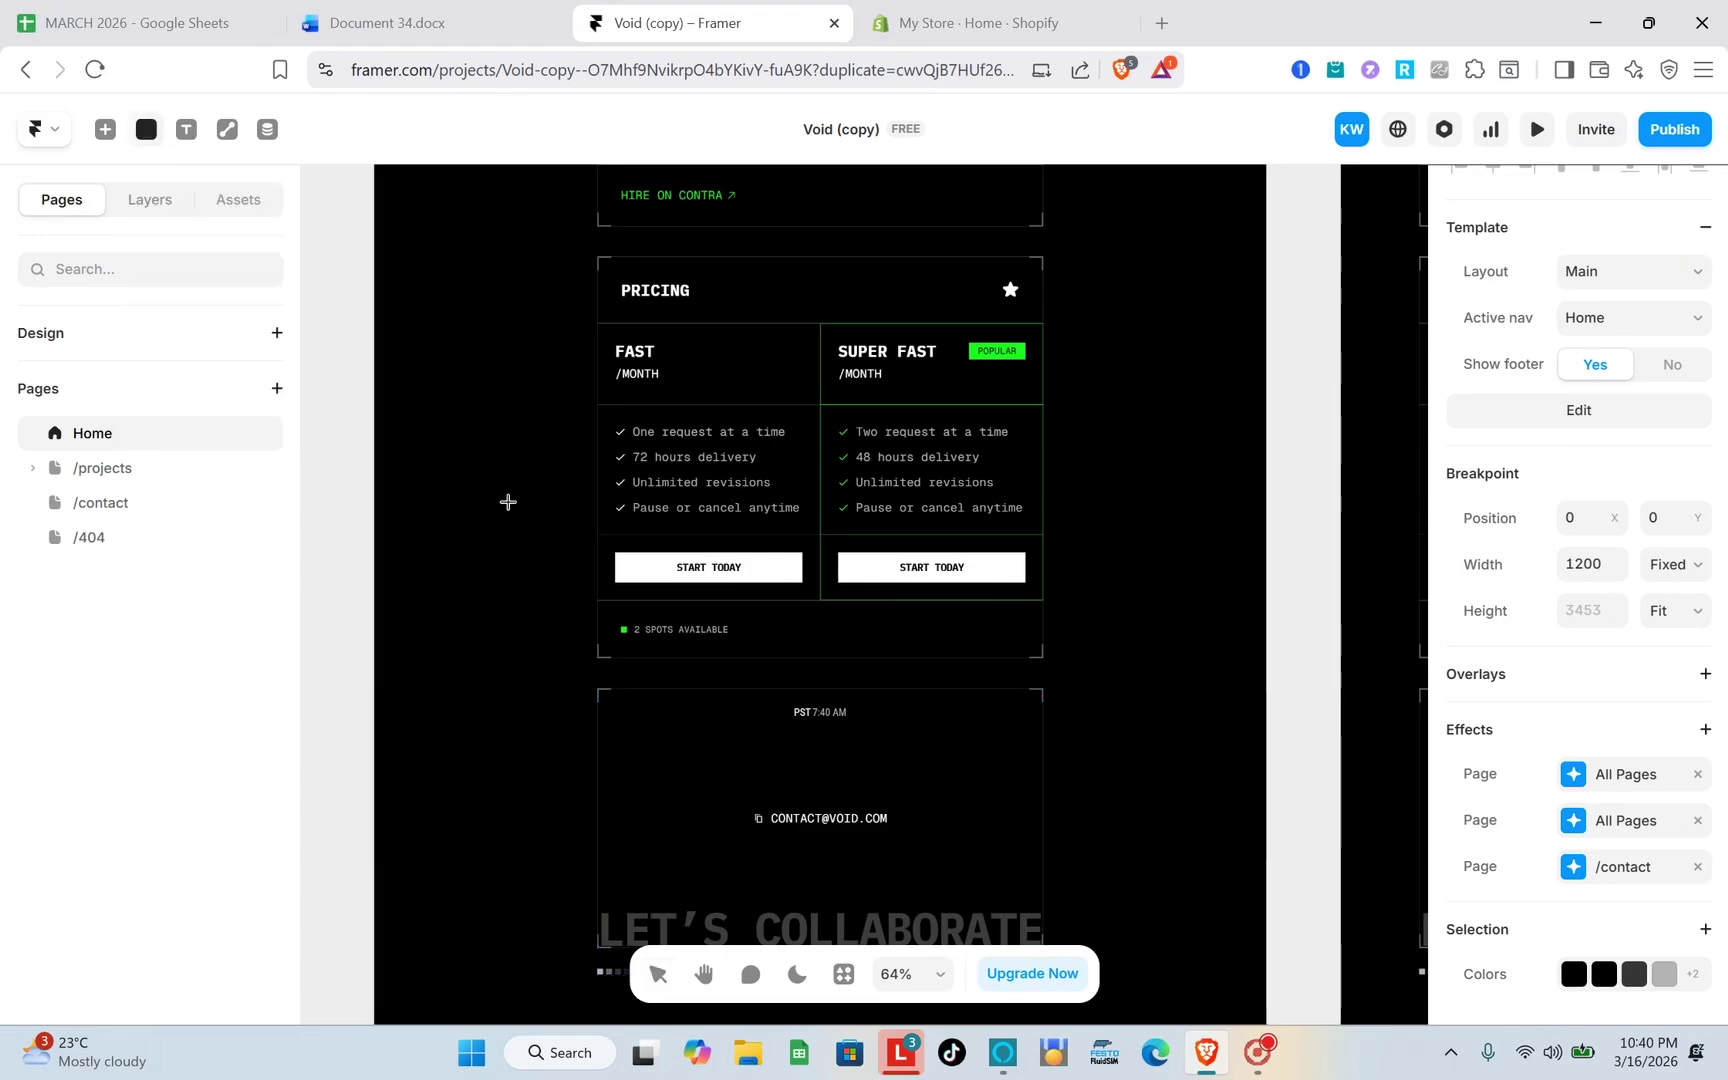
scroll(617, 760, down, 4)
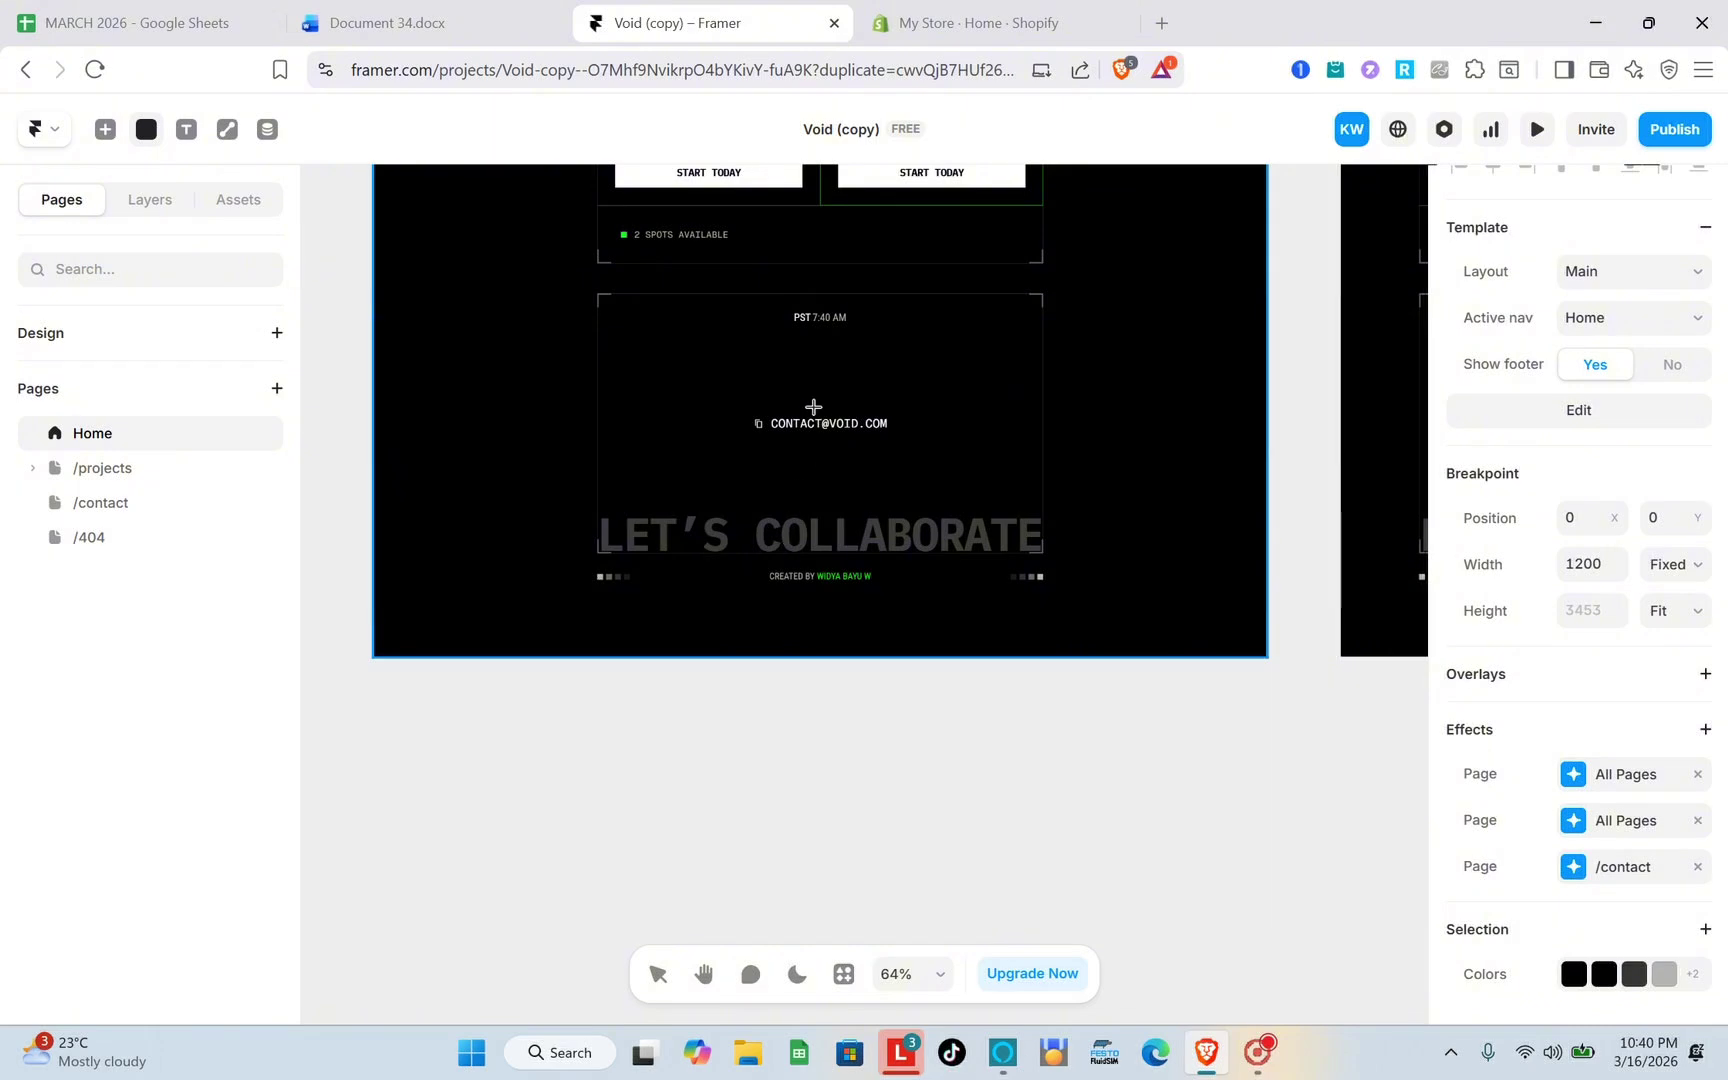
scroll(814, 410, up, 4)
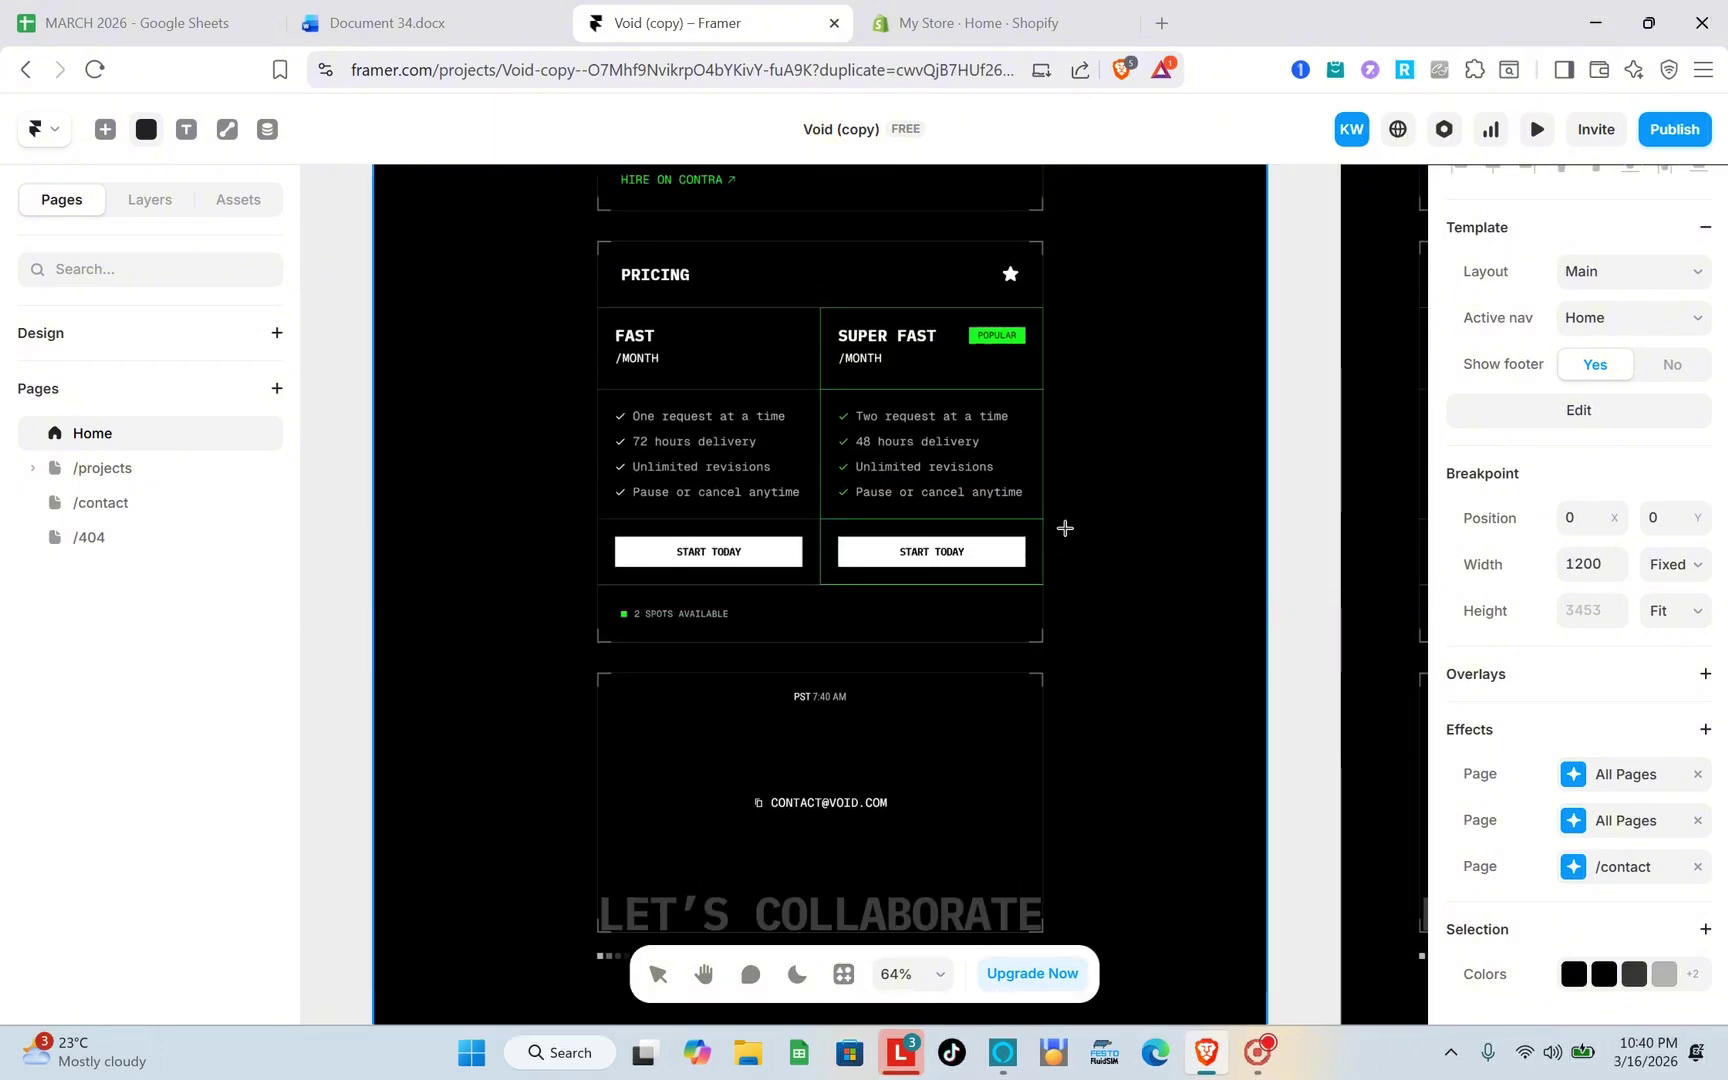
drag(1064, 527, 1226, 600)
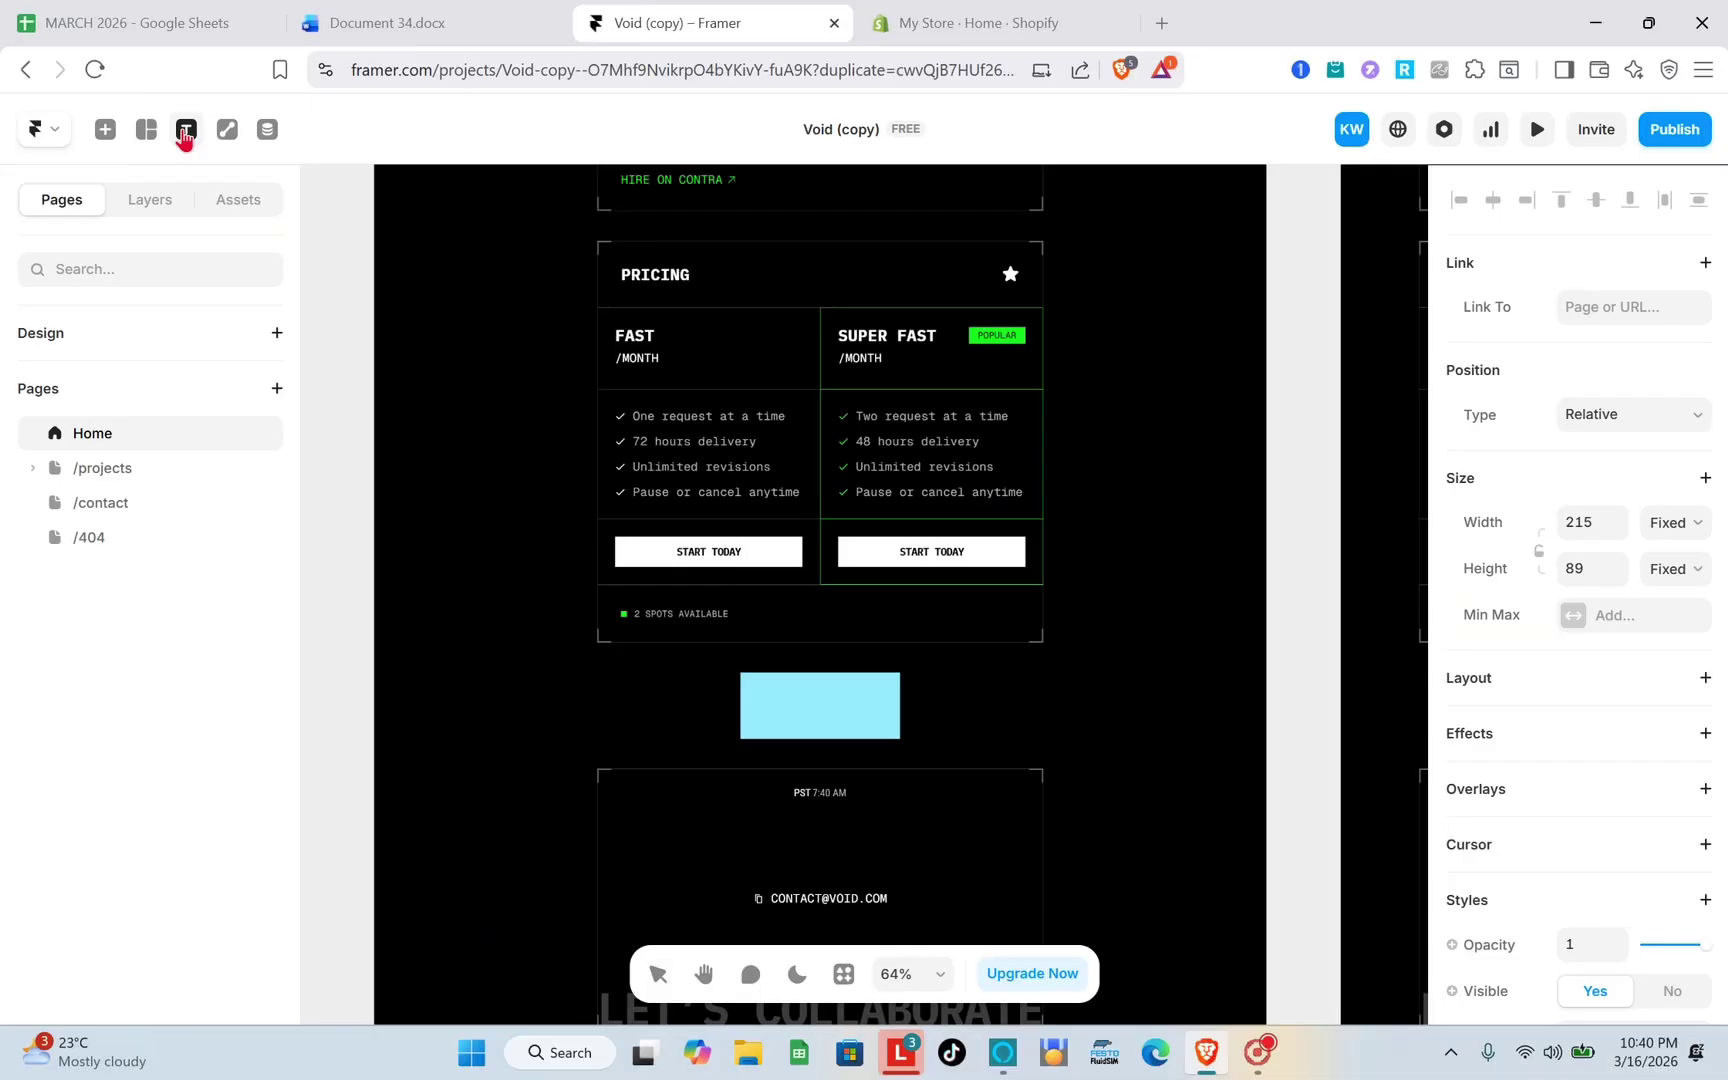
Add the text "BUY HERE" inside the light blue frame and center it there
click(185, 131)
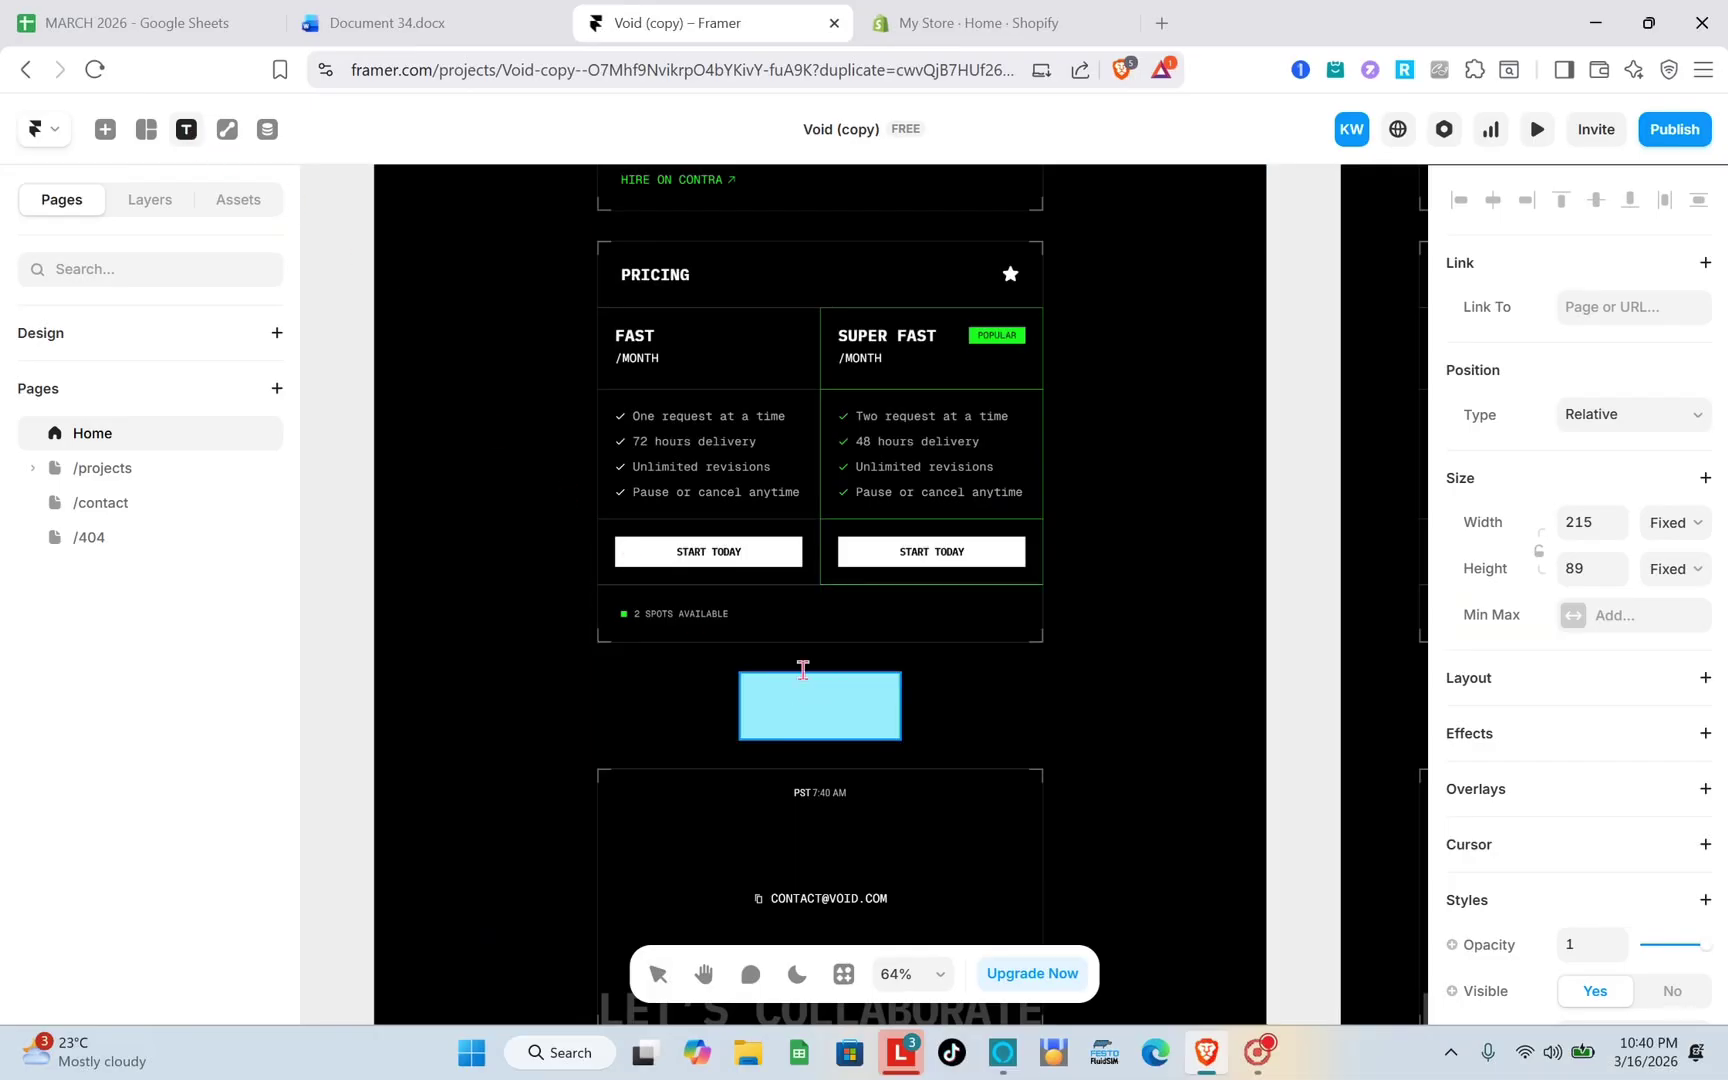
click(806, 709)
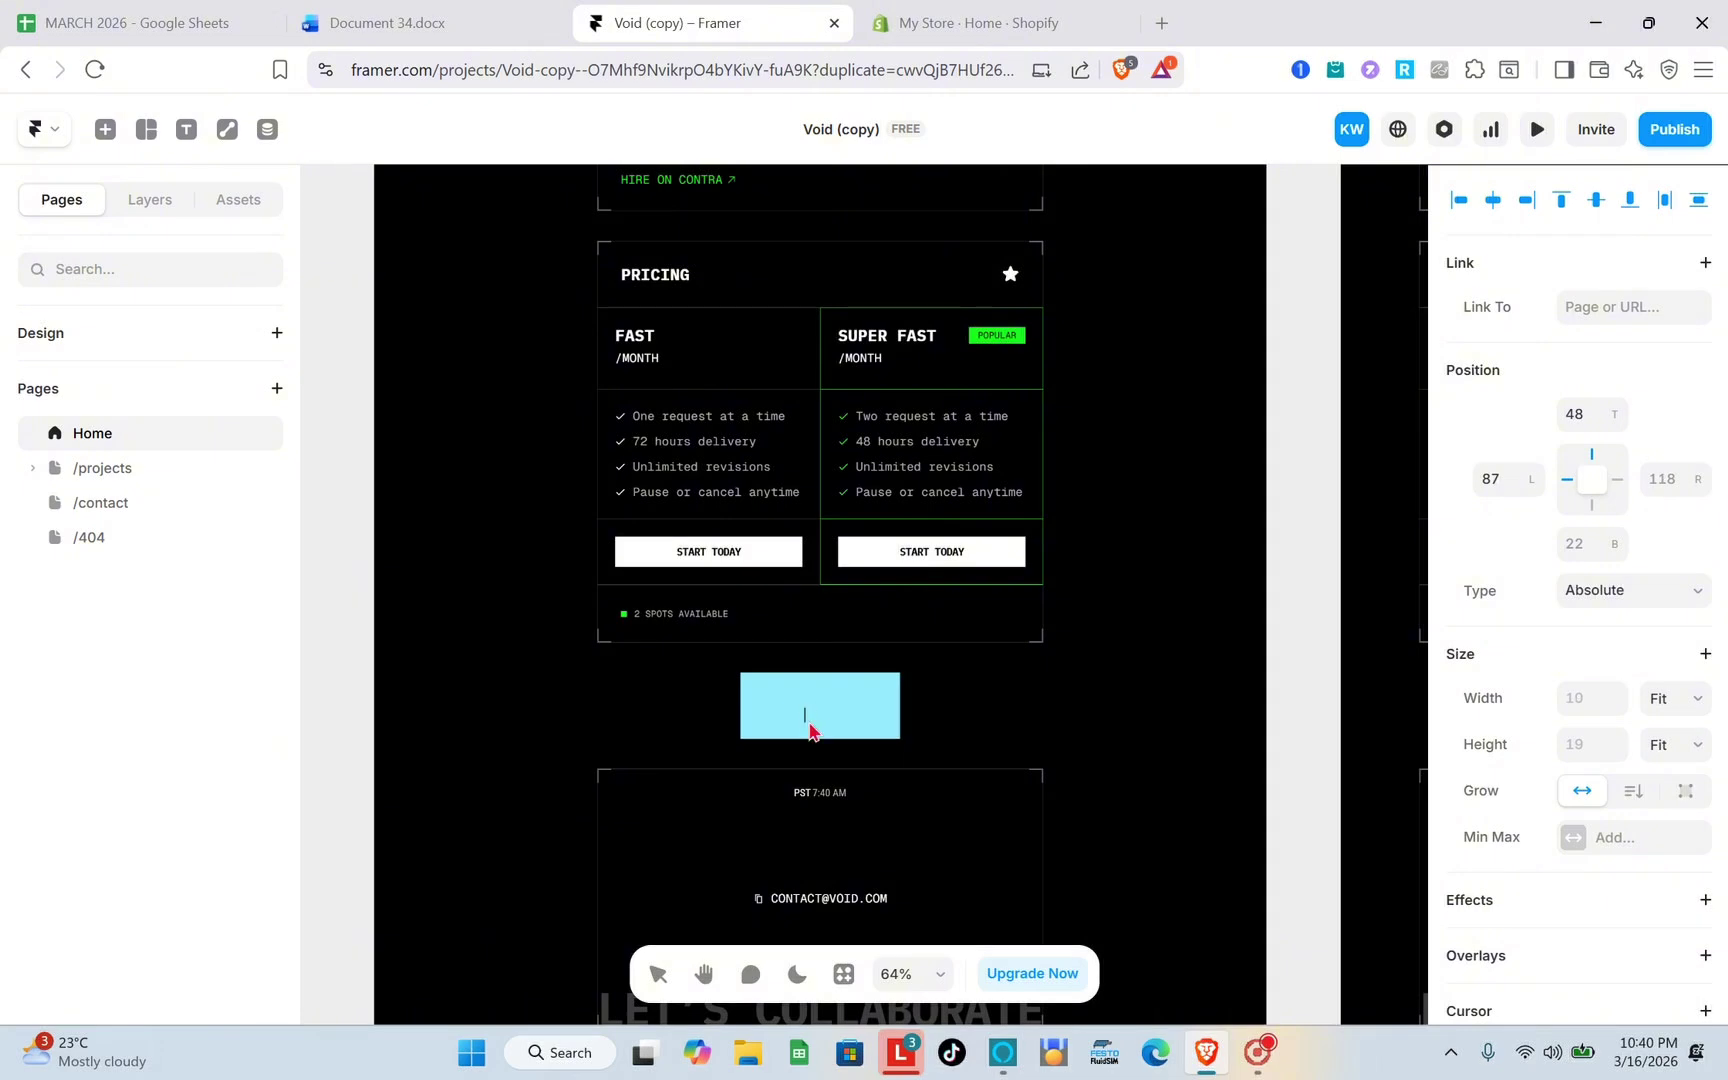
text(BUY HERE)
key(Escape)
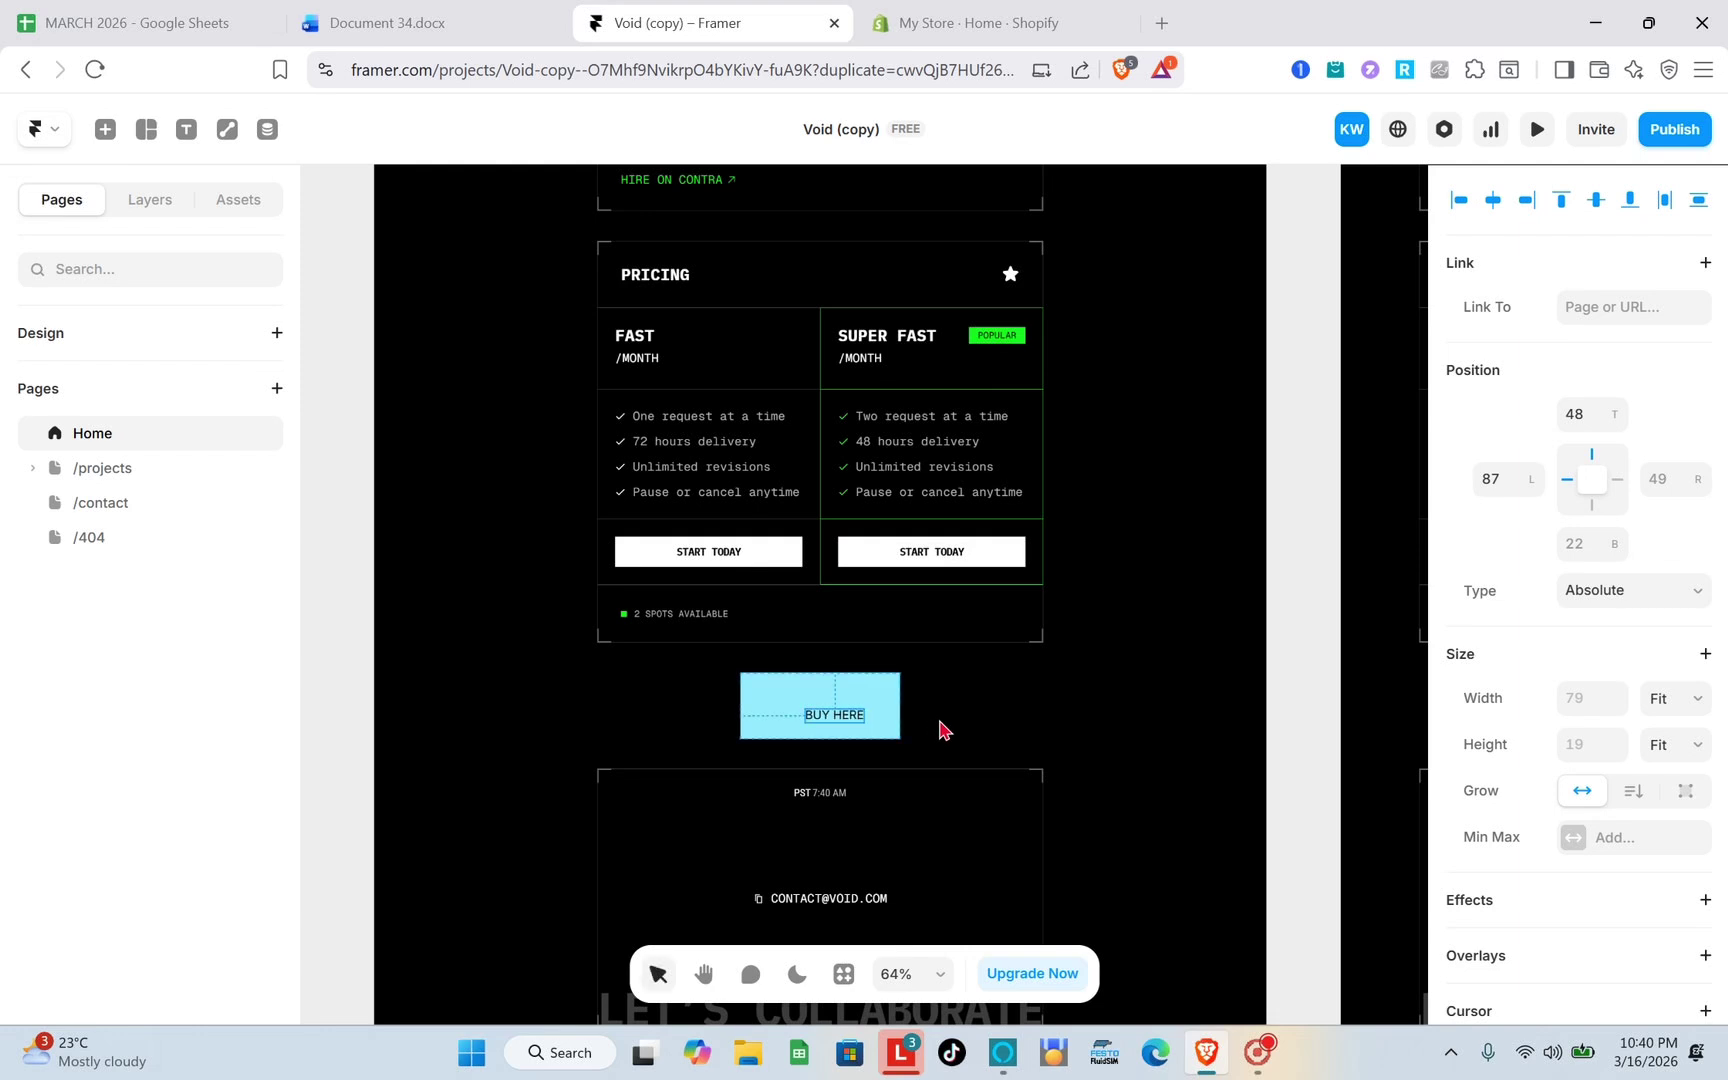
drag(836, 722, 807, 757)
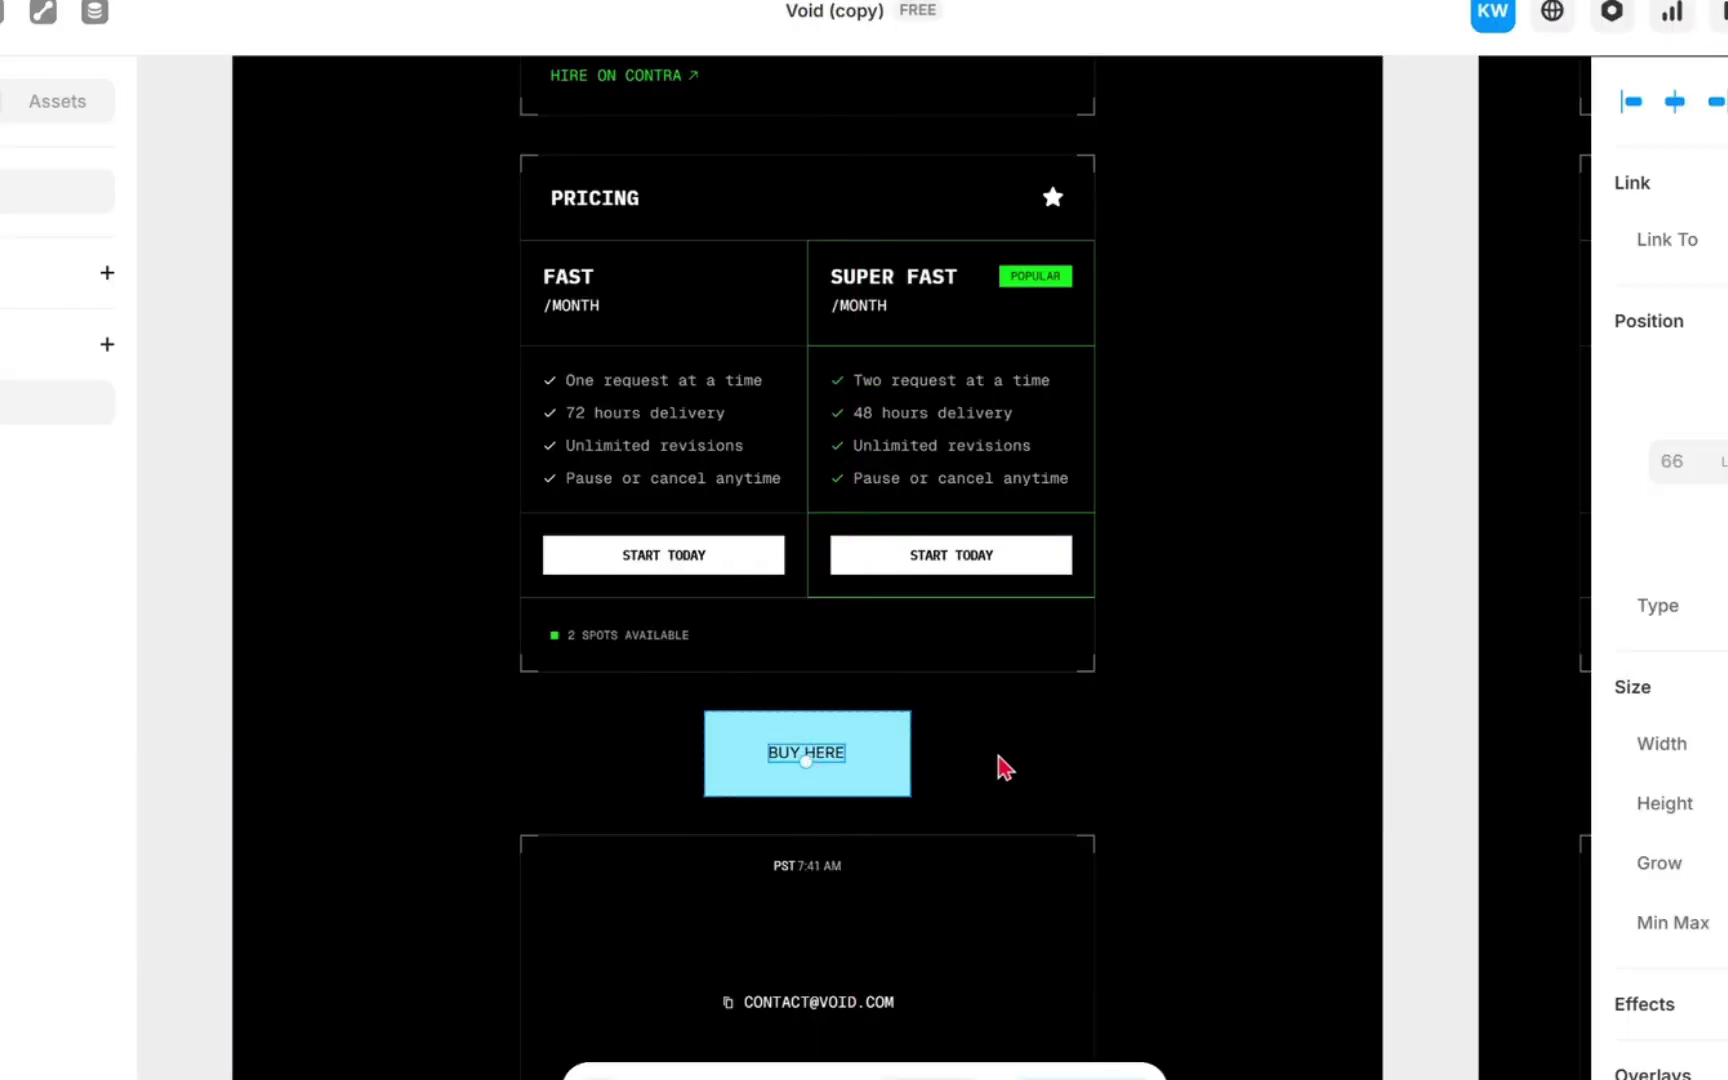
click(994, 745)
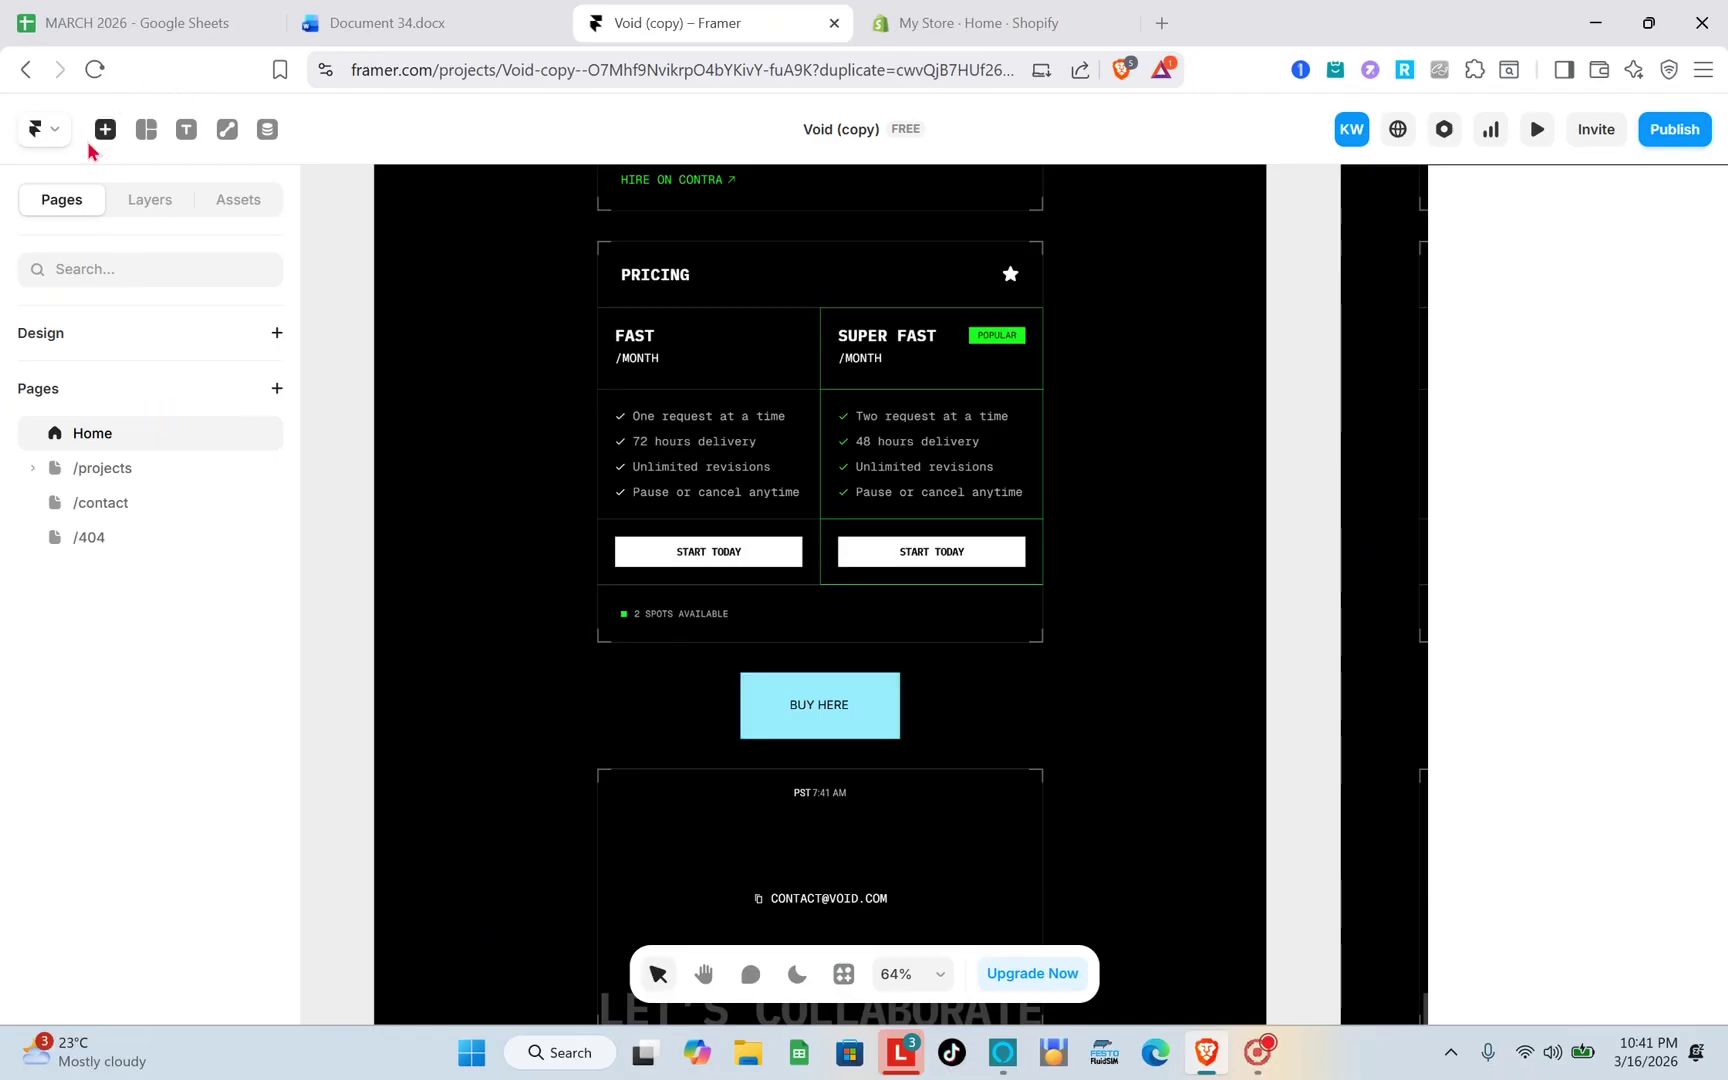
Insert a media Image element between the Pricing section and the BUY HERE frame
click(104, 130)
mouse_move(127, 808)
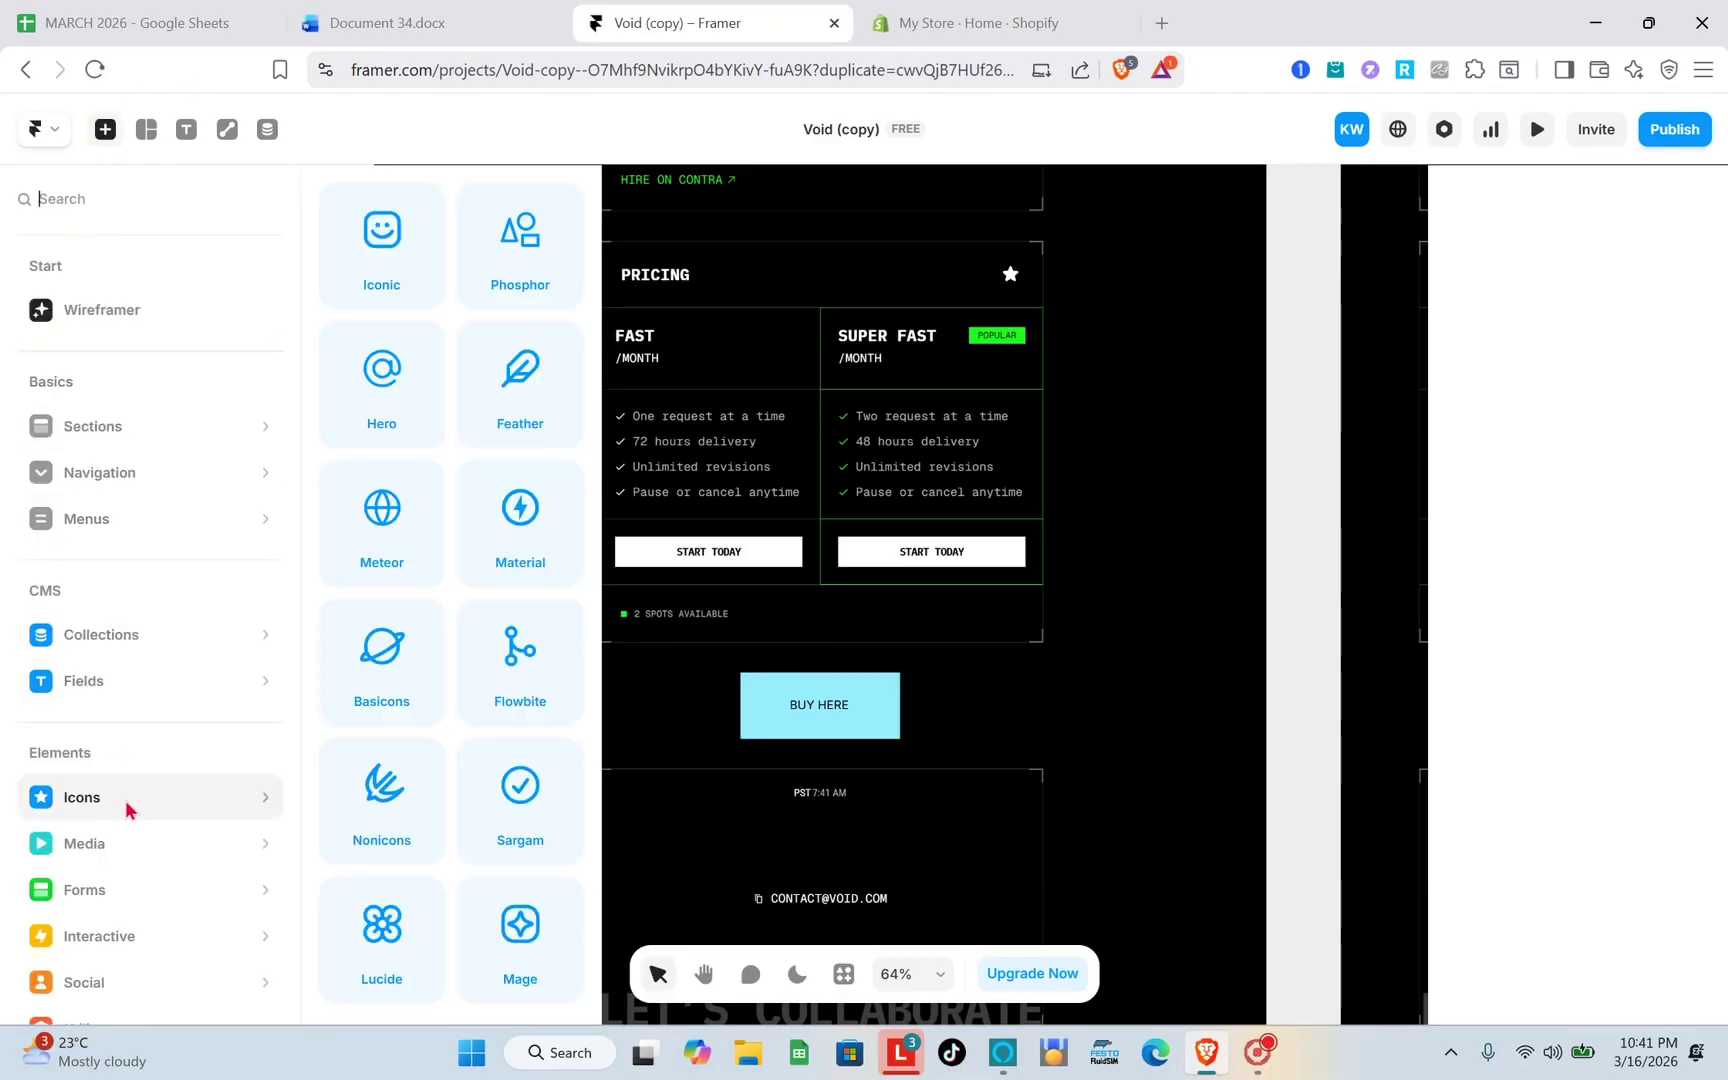
scroll(127, 808, down, 1)
mouse_move(170, 762)
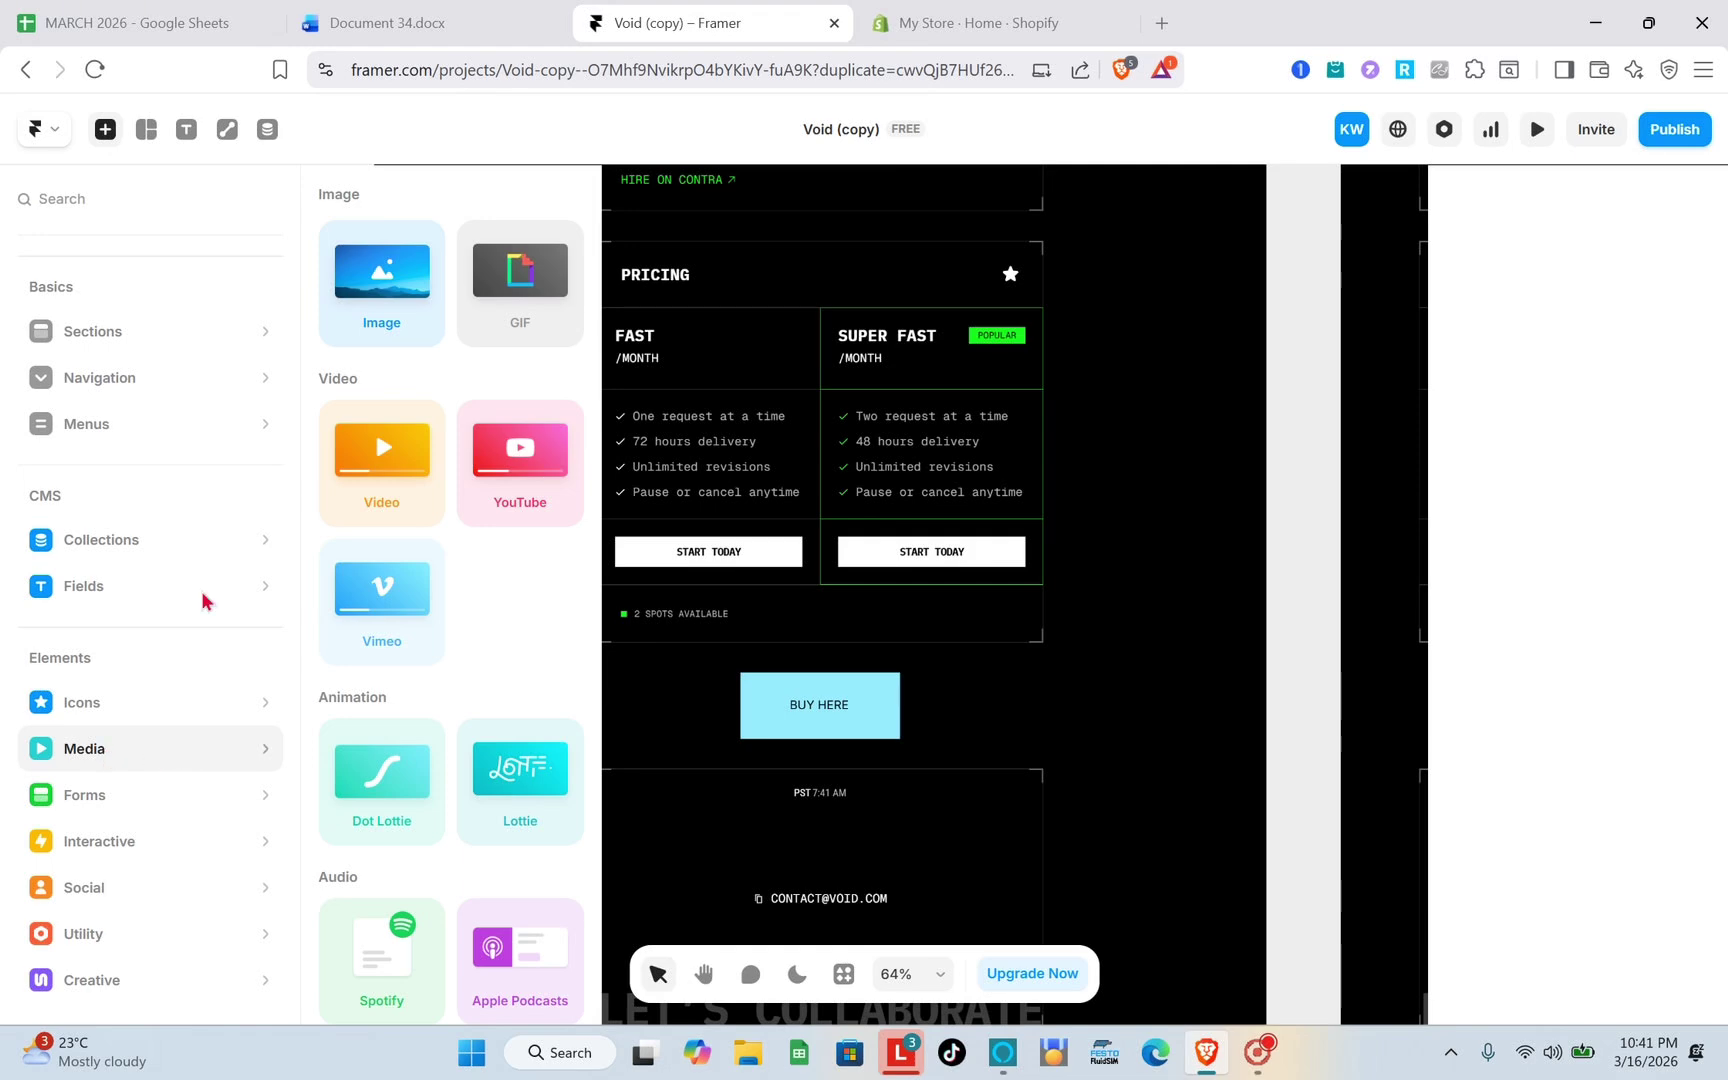
drag(399, 285, 810, 616)
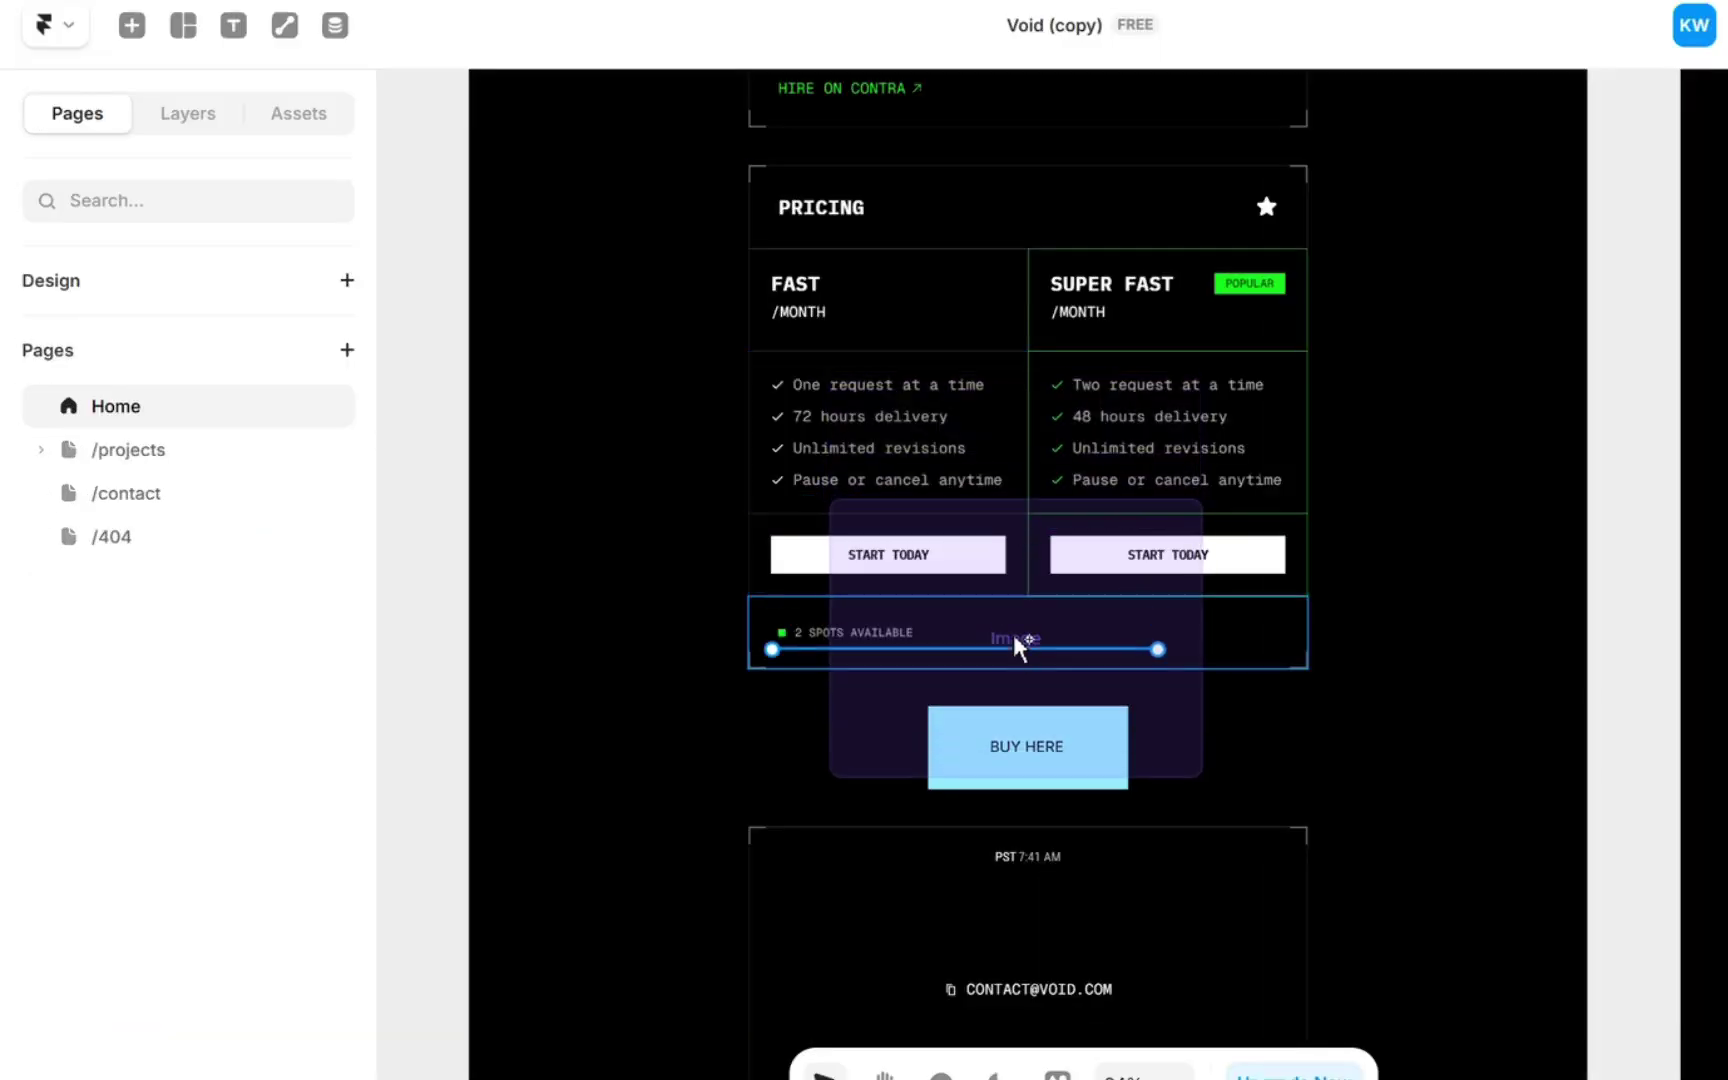
drag(1015, 636, 1016, 677)
scroll(1018, 686, down, 3)
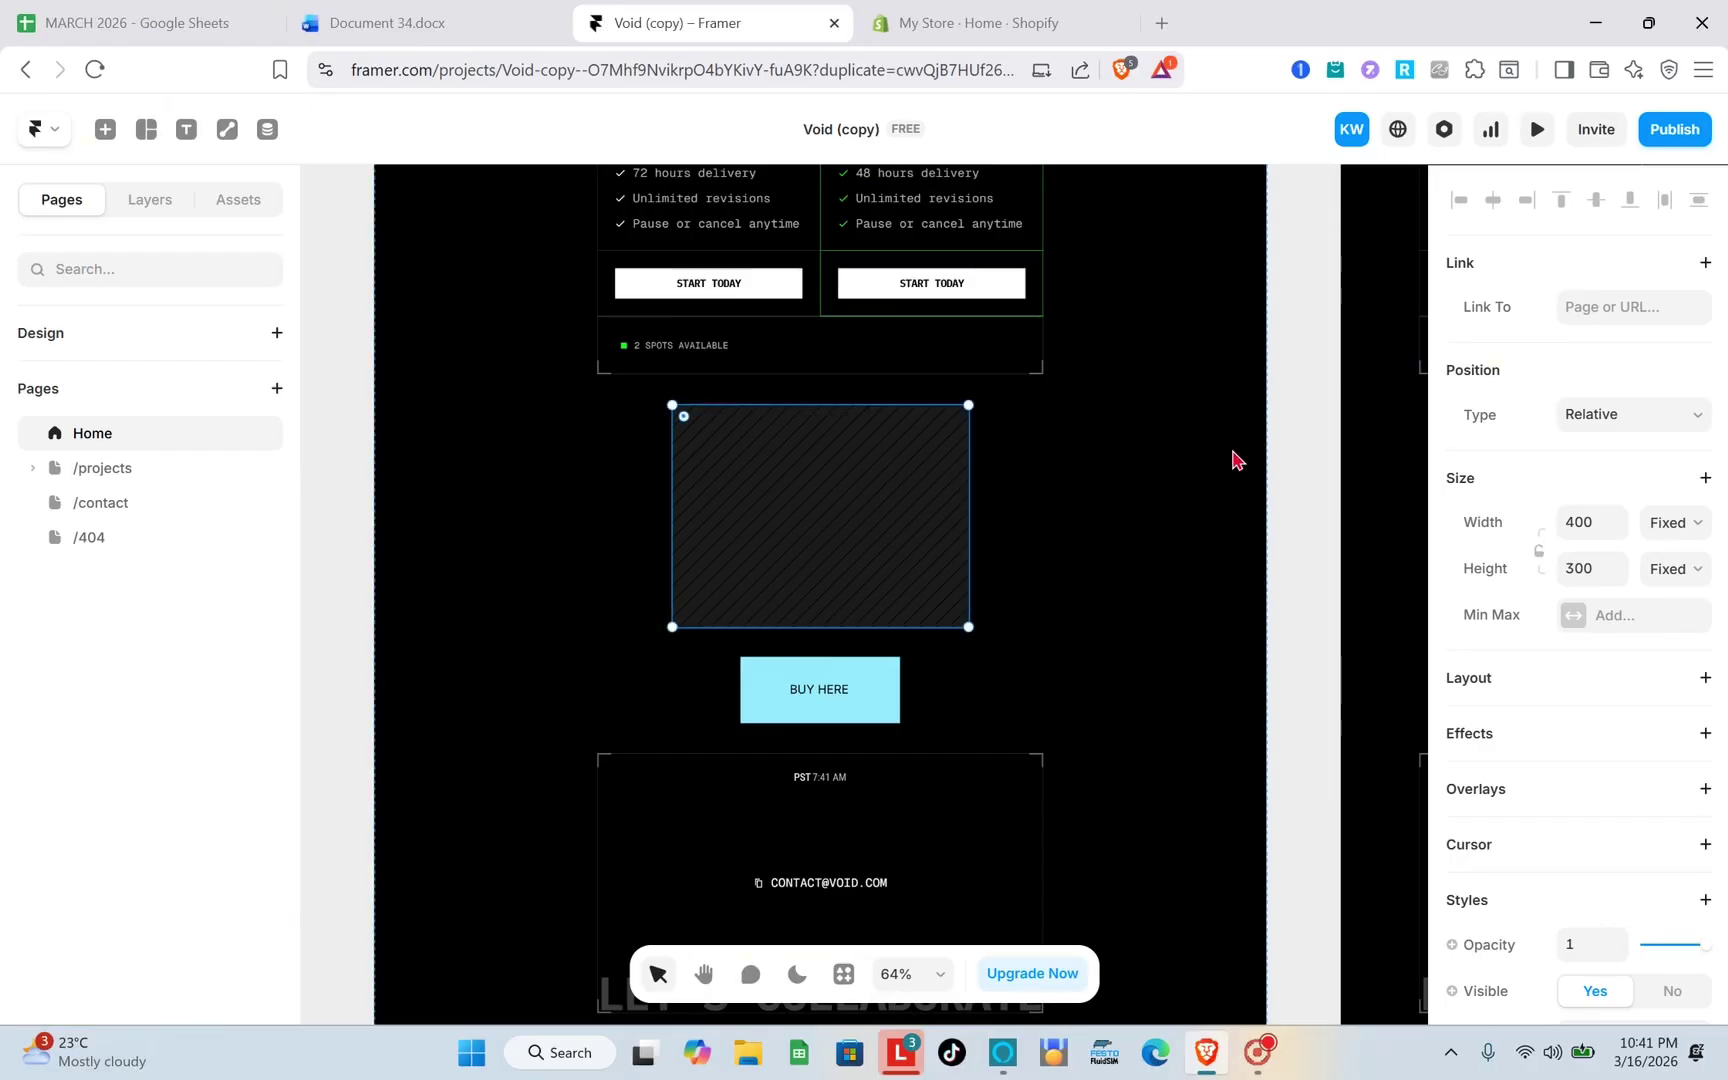
Fill the new image element with the yellow perfume bottle photo numbered 11711813 from the SHOPIFY folder
scroll(1553, 648, down, 5)
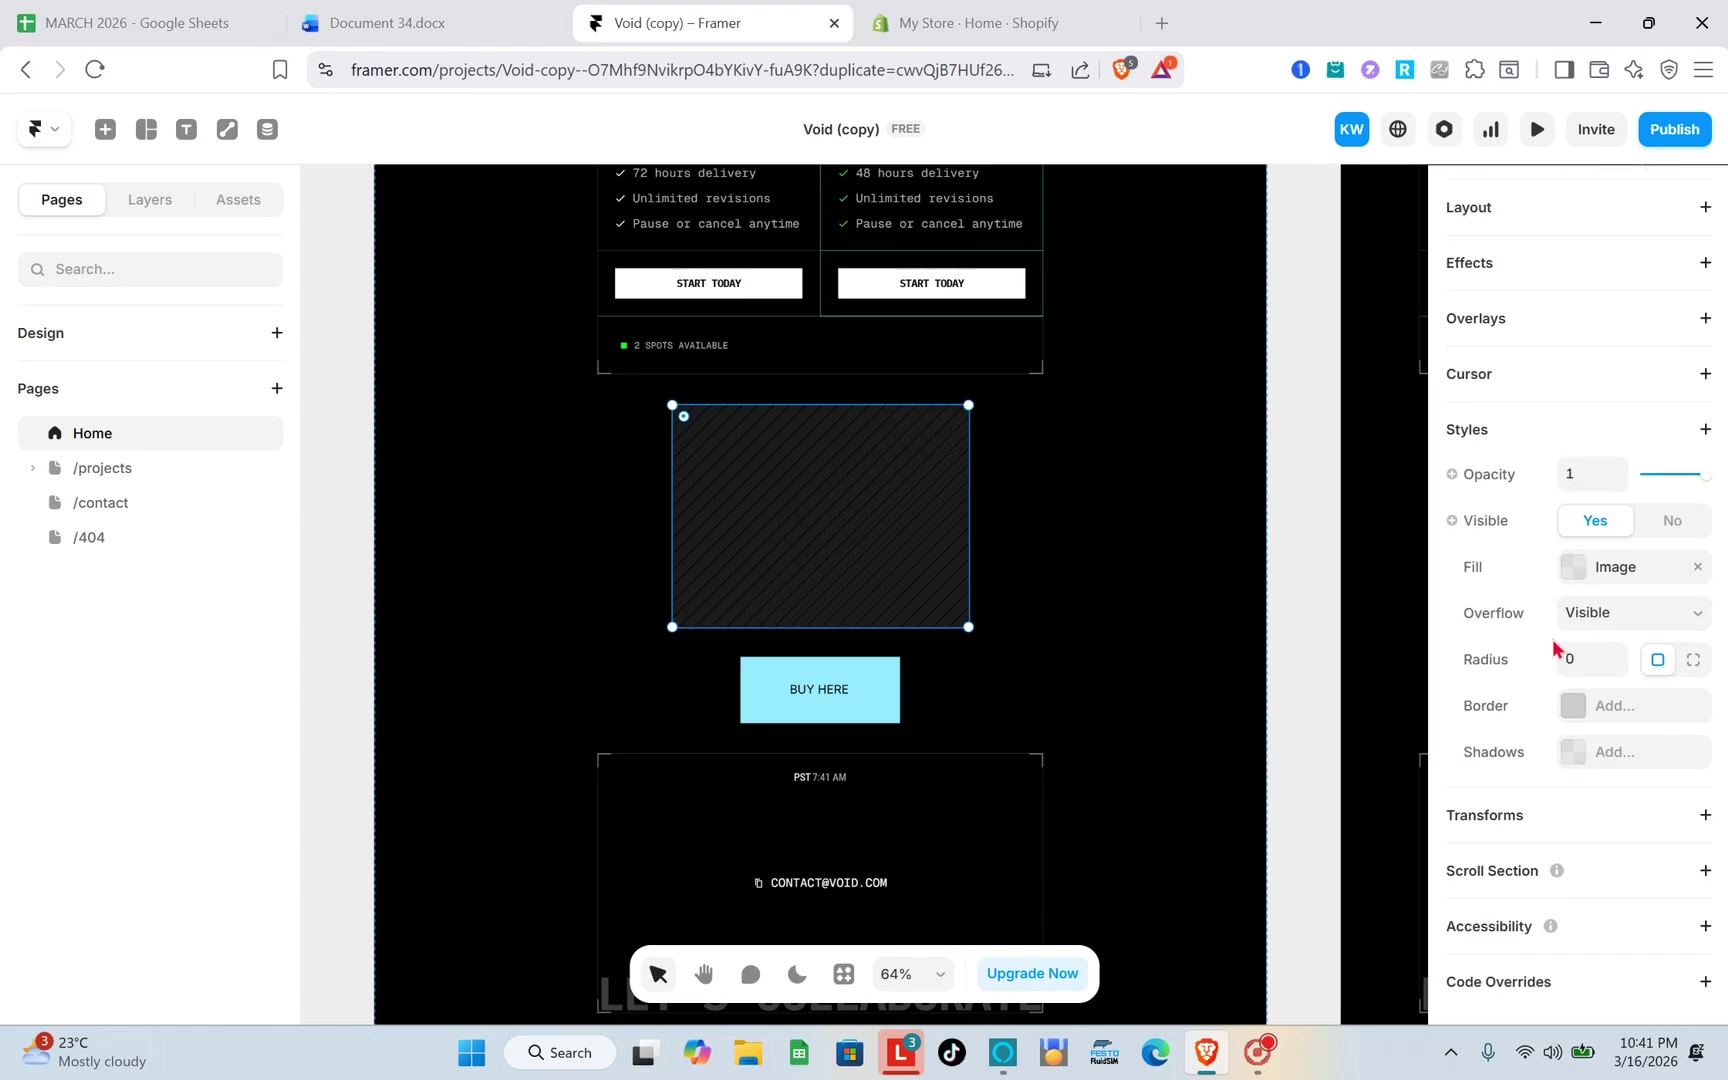
scroll(1553, 648, up, 5)
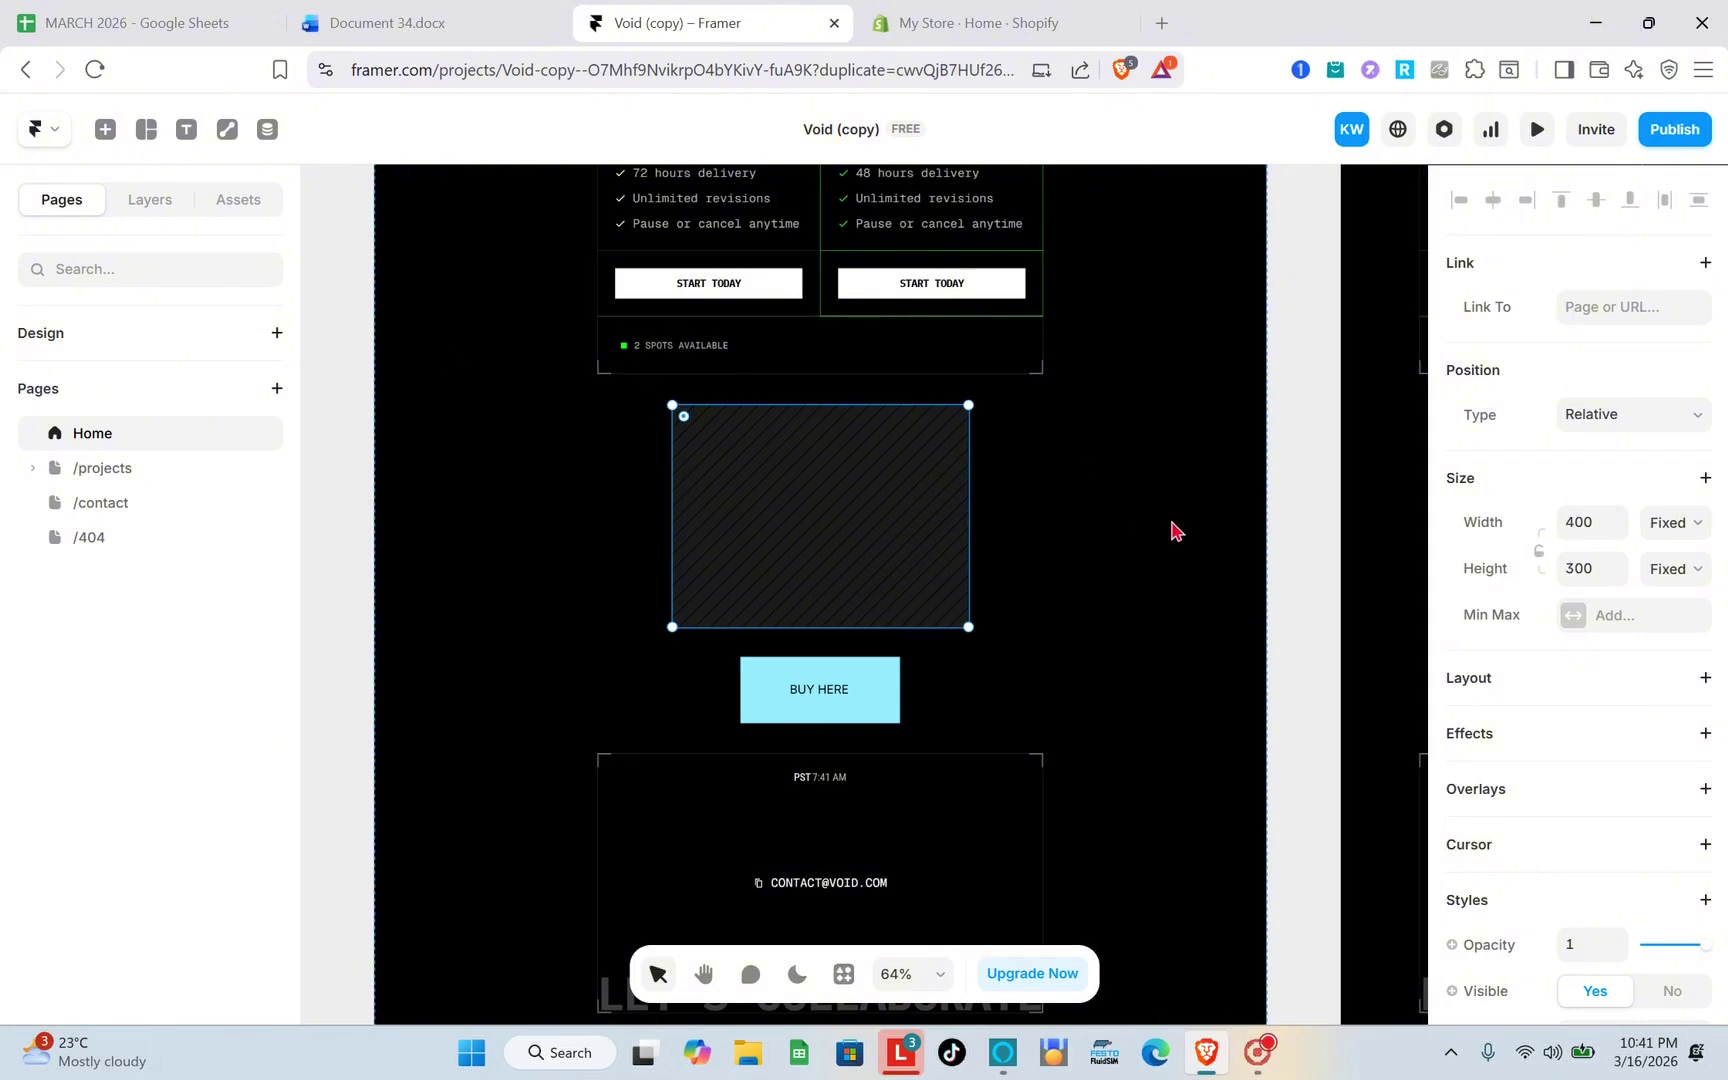
scroll(1640, 494, down, 1)
scroll(1640, 494, up, 1)
scroll(1603, 484, down, 2)
scroll(1603, 484, down, 5)
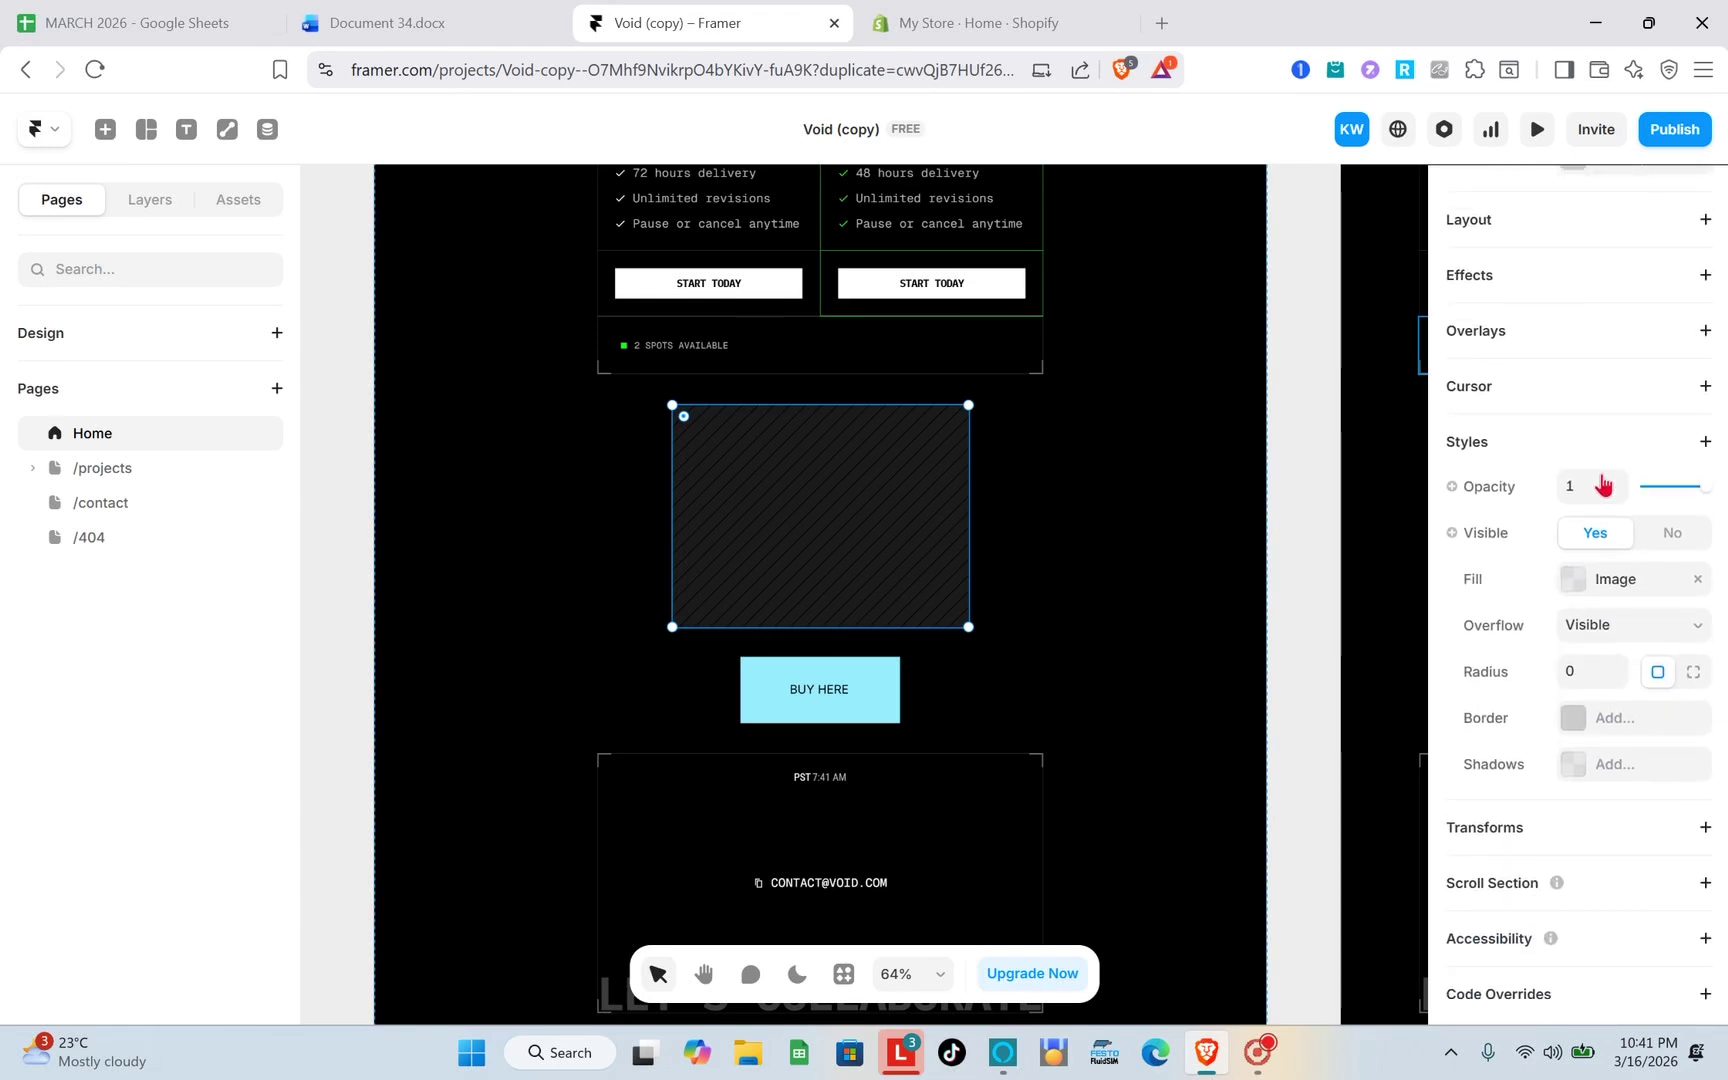
click(1575, 575)
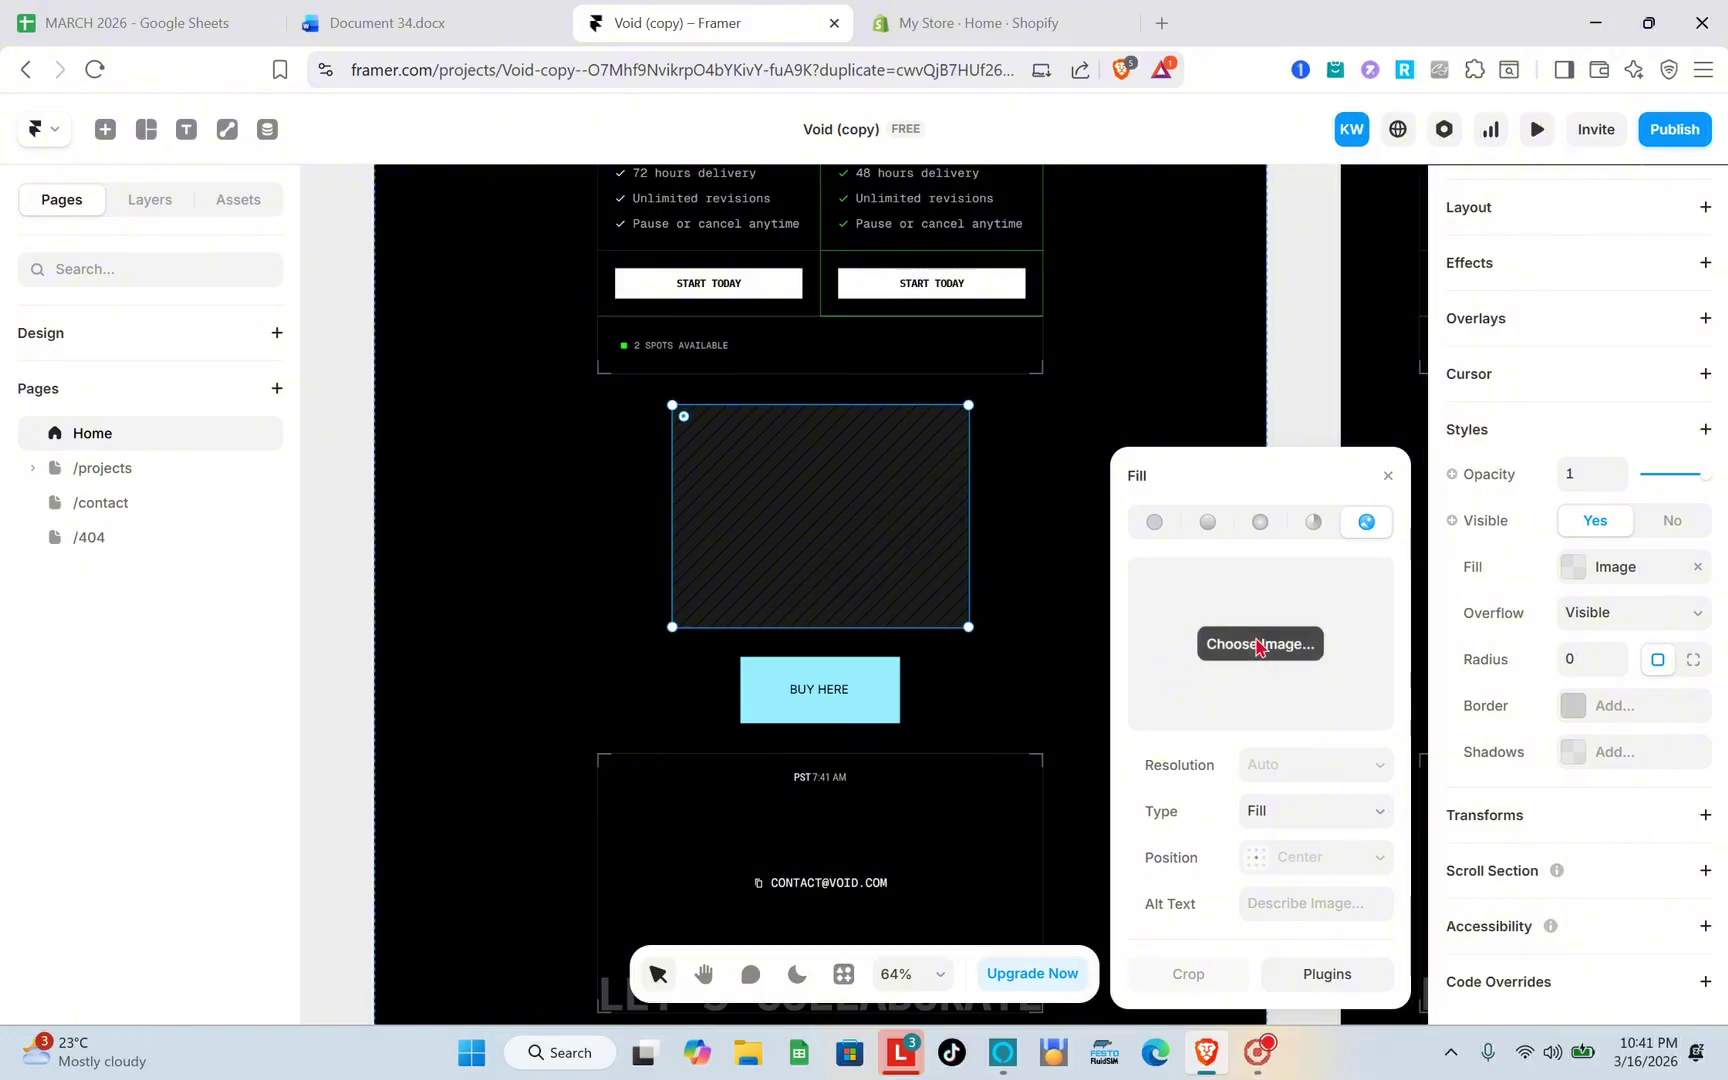
click(1145, 578)
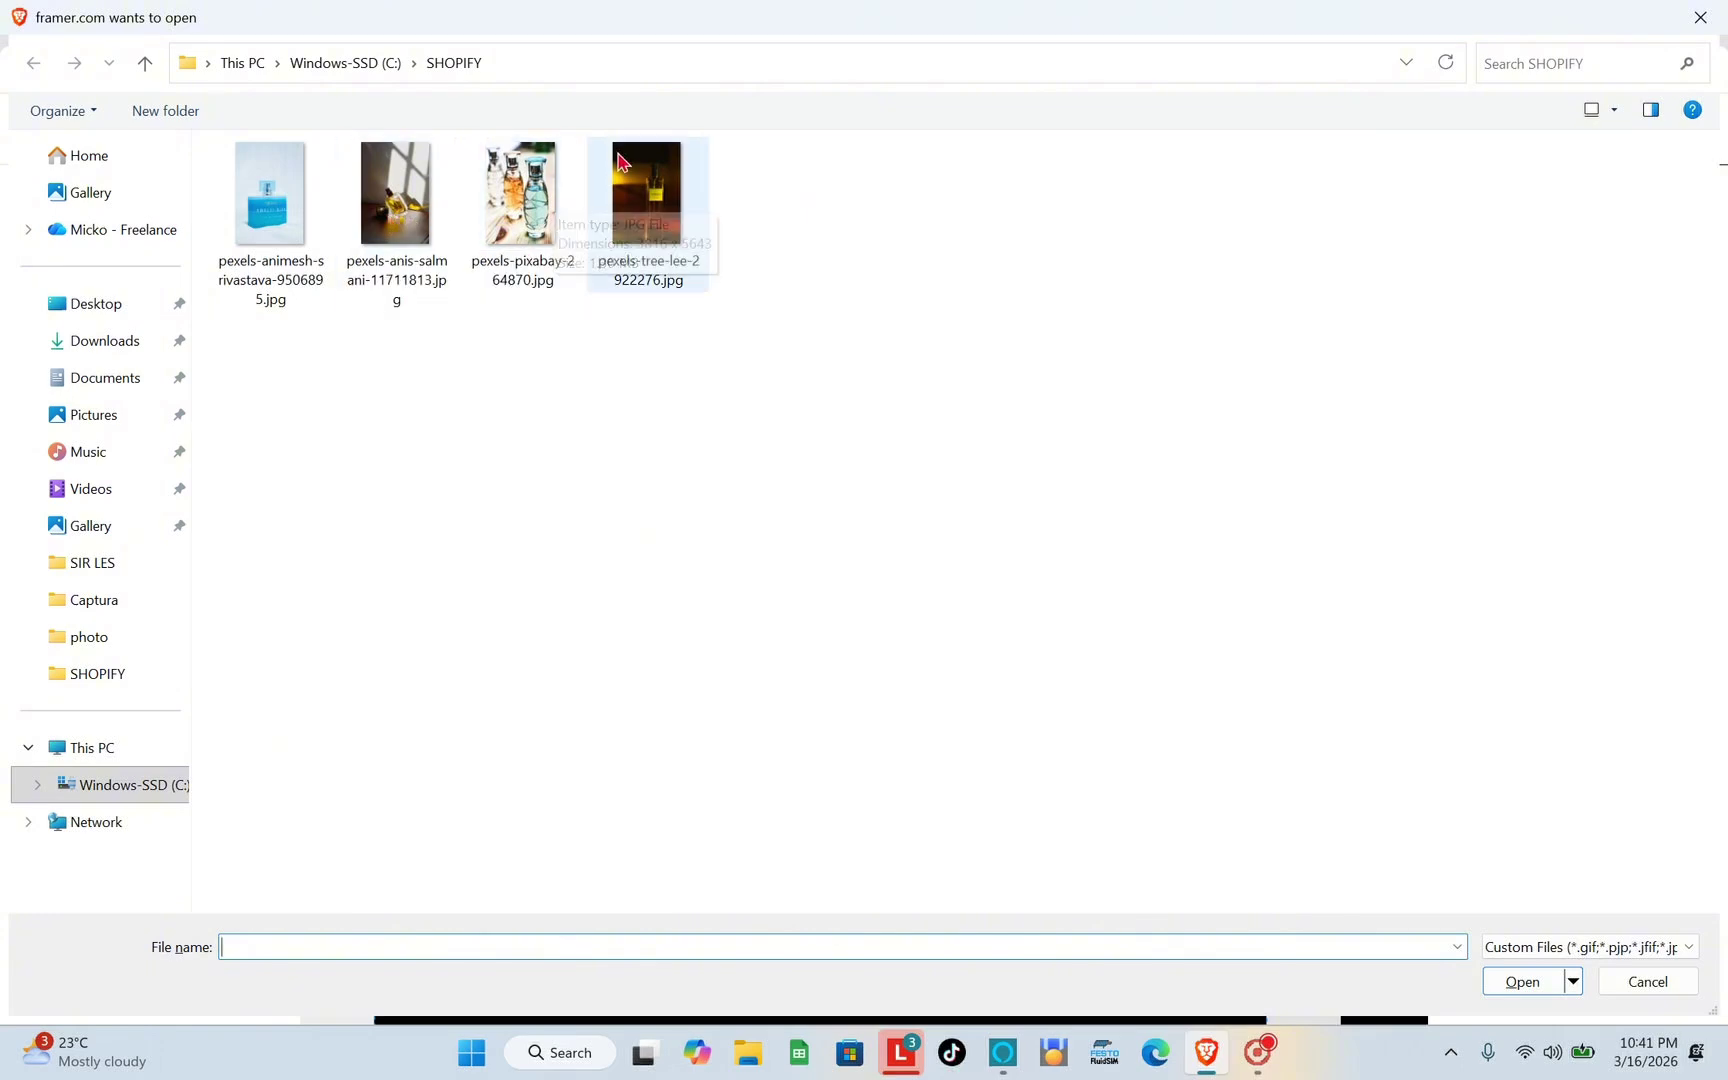
click(664, 193)
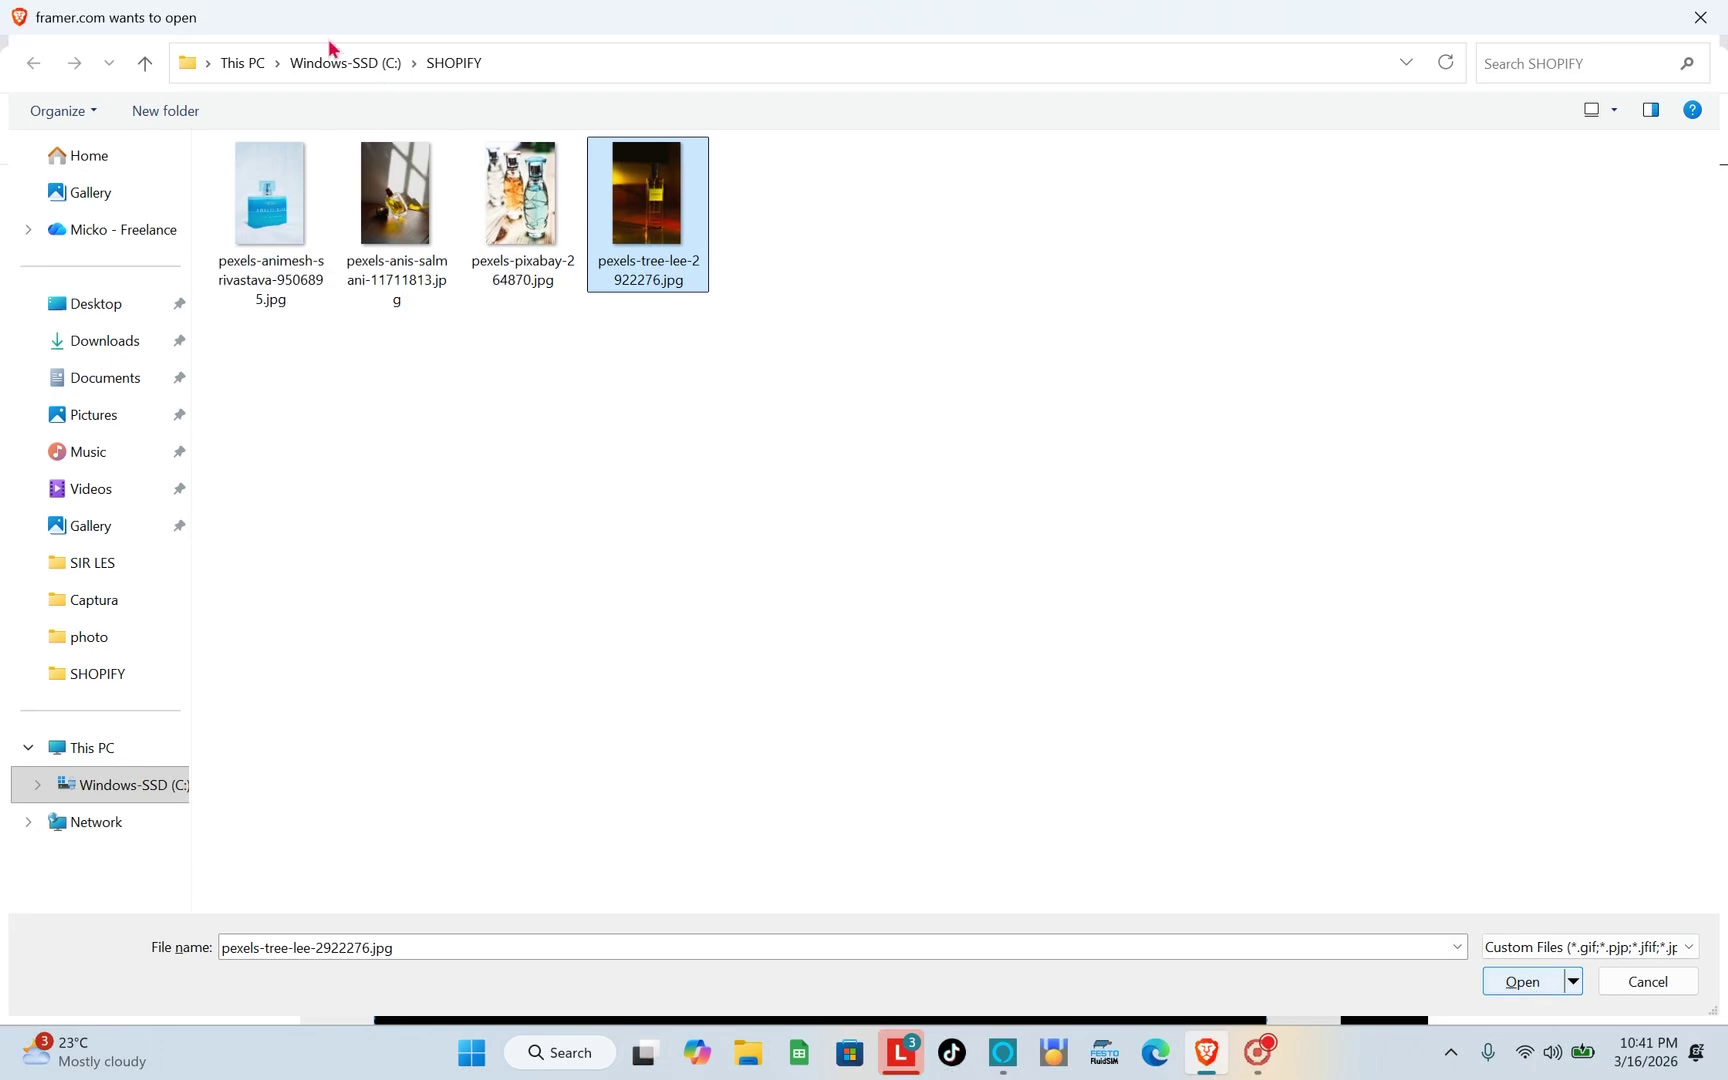
click(390, 200)
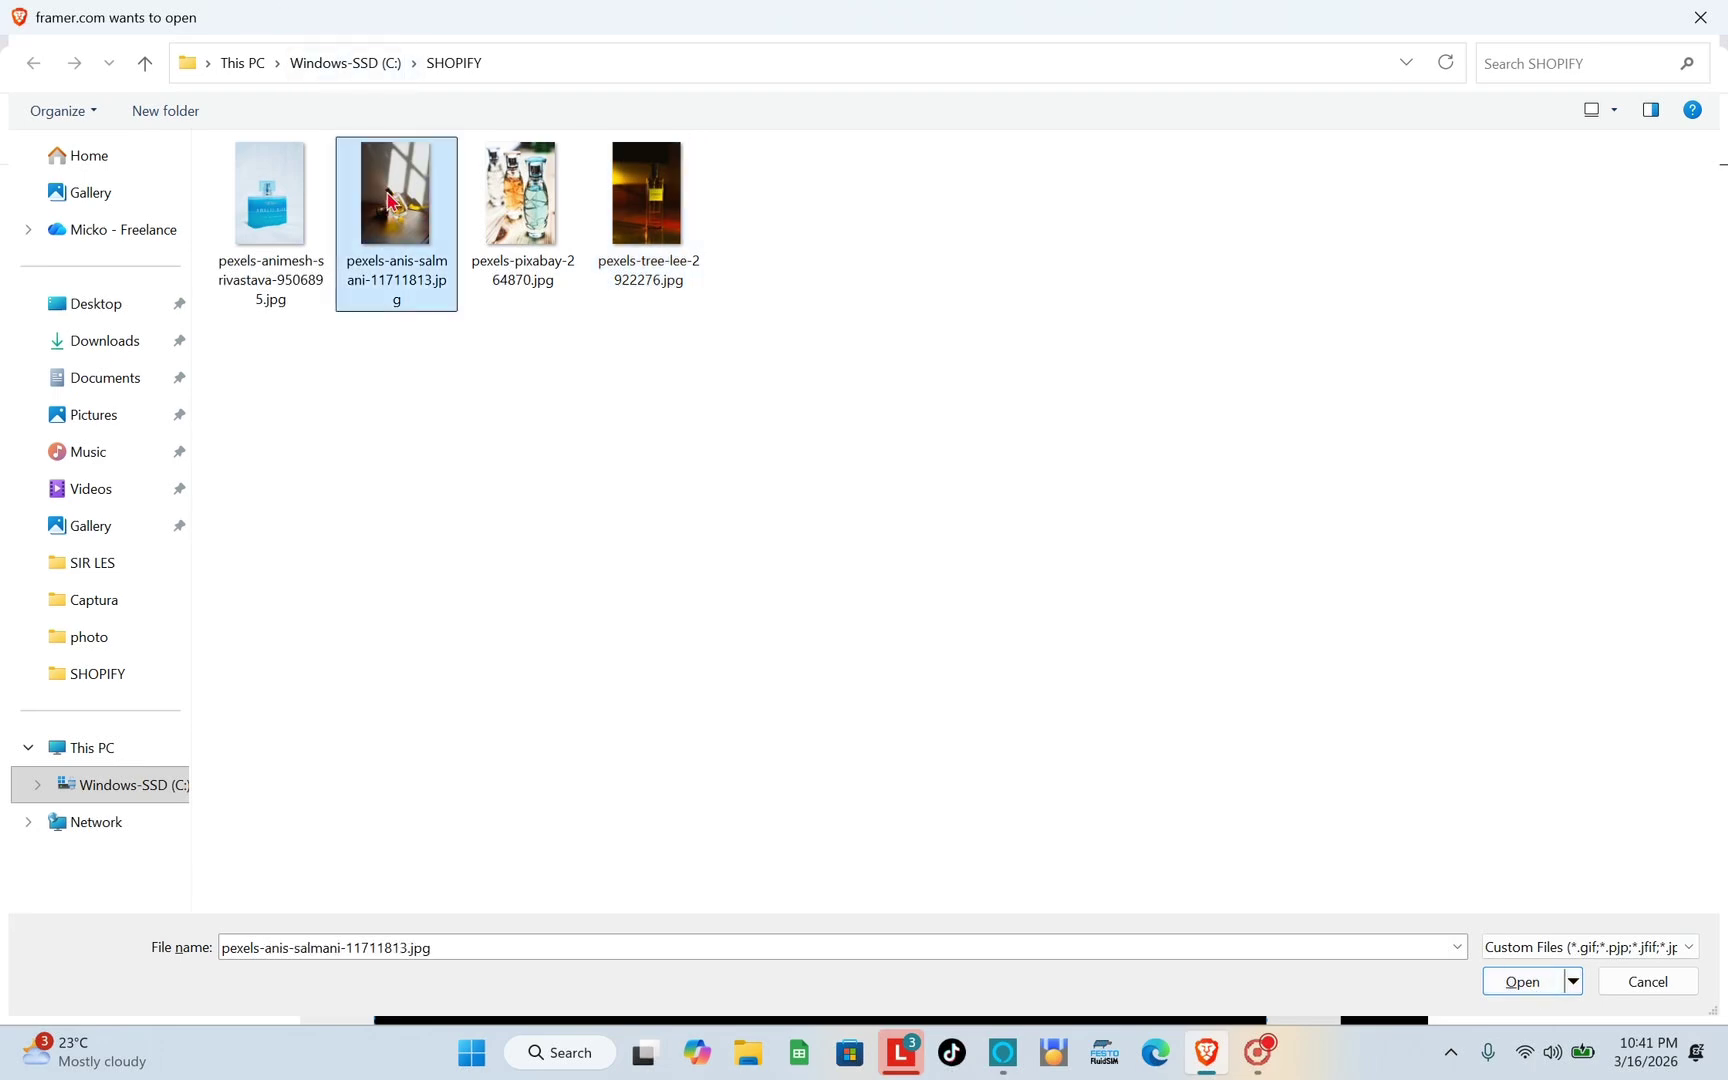
click(1521, 981)
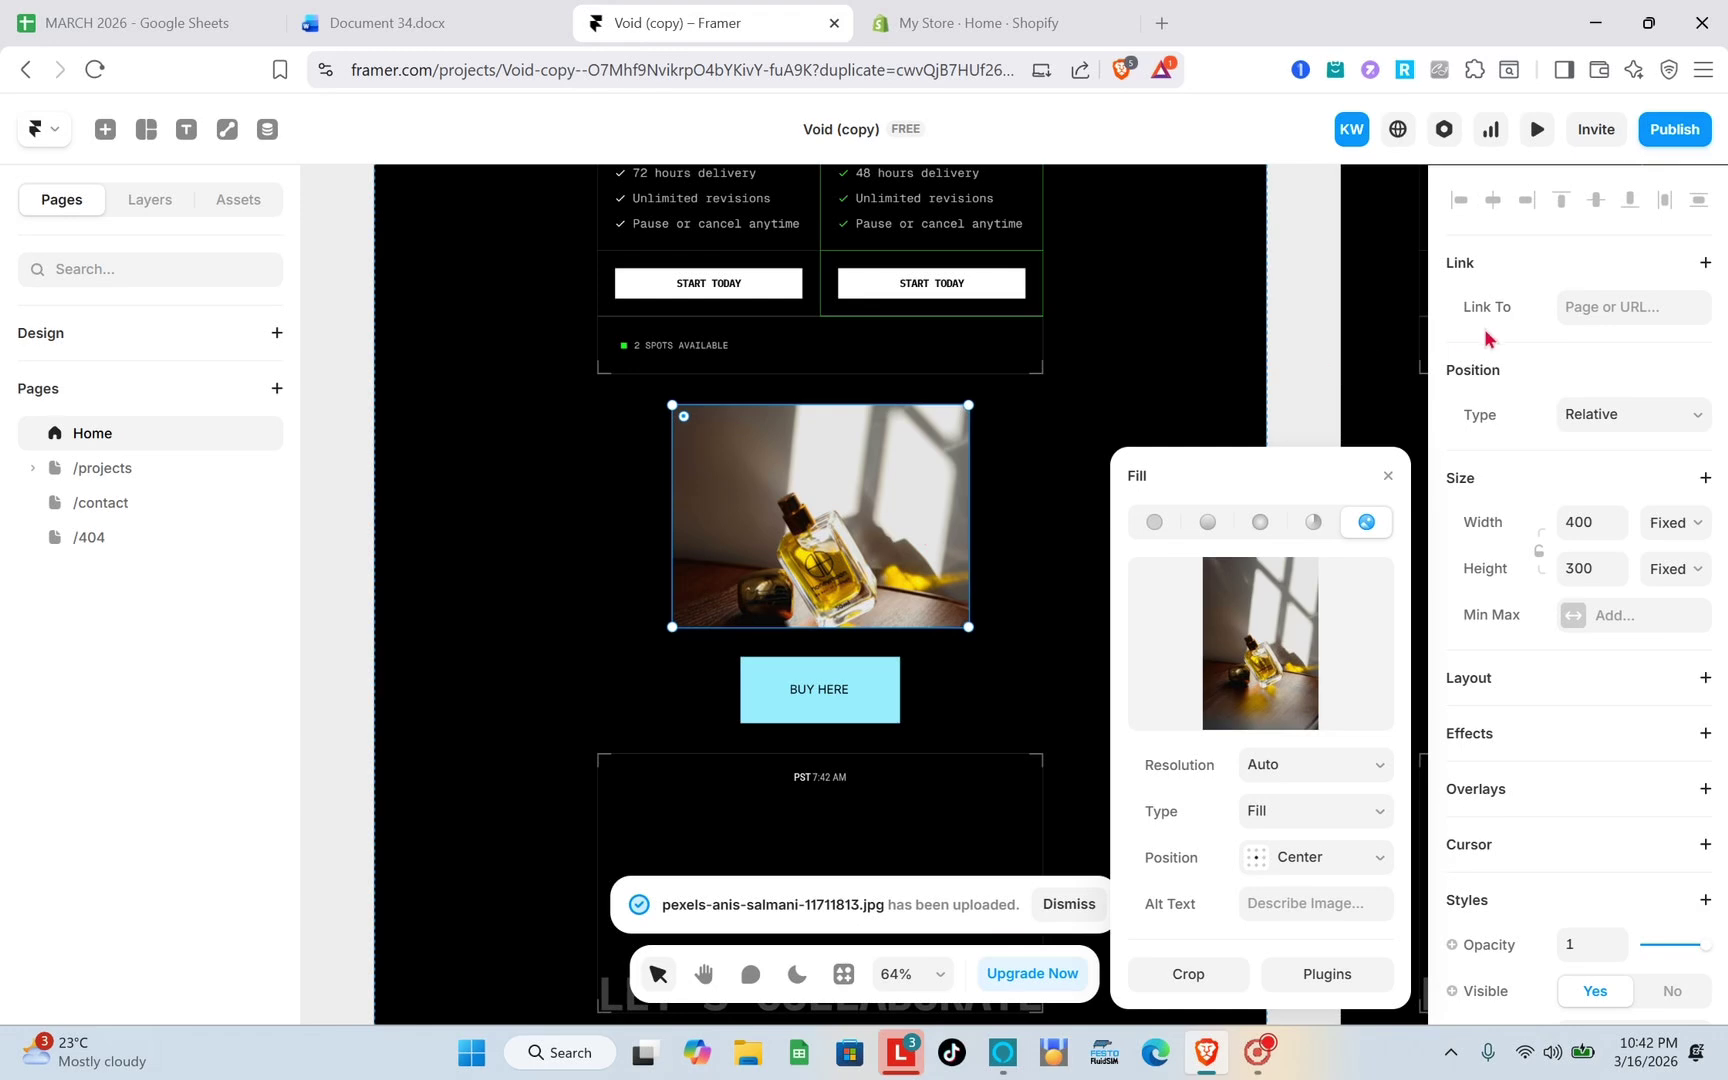
Open the image's link setting, switch to the Shopify admin, and start a new product titled "NEW PERFUME"
click(1645, 306)
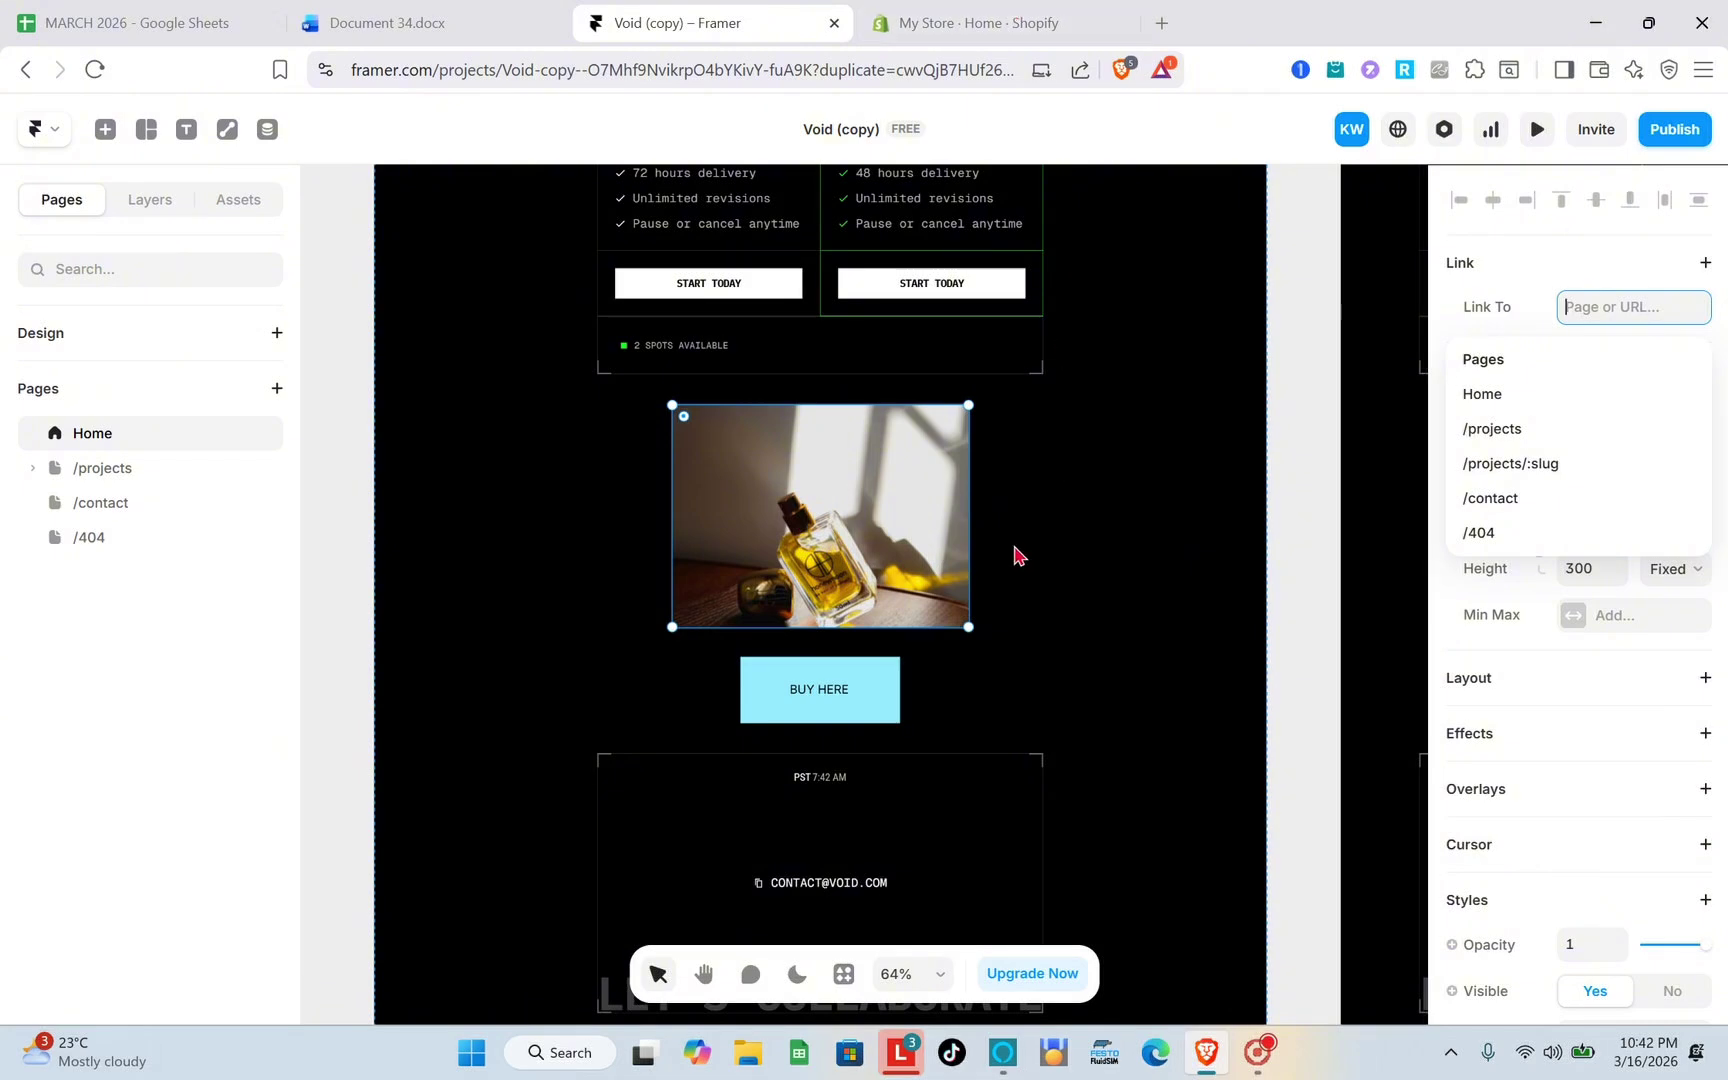
click(940, 12)
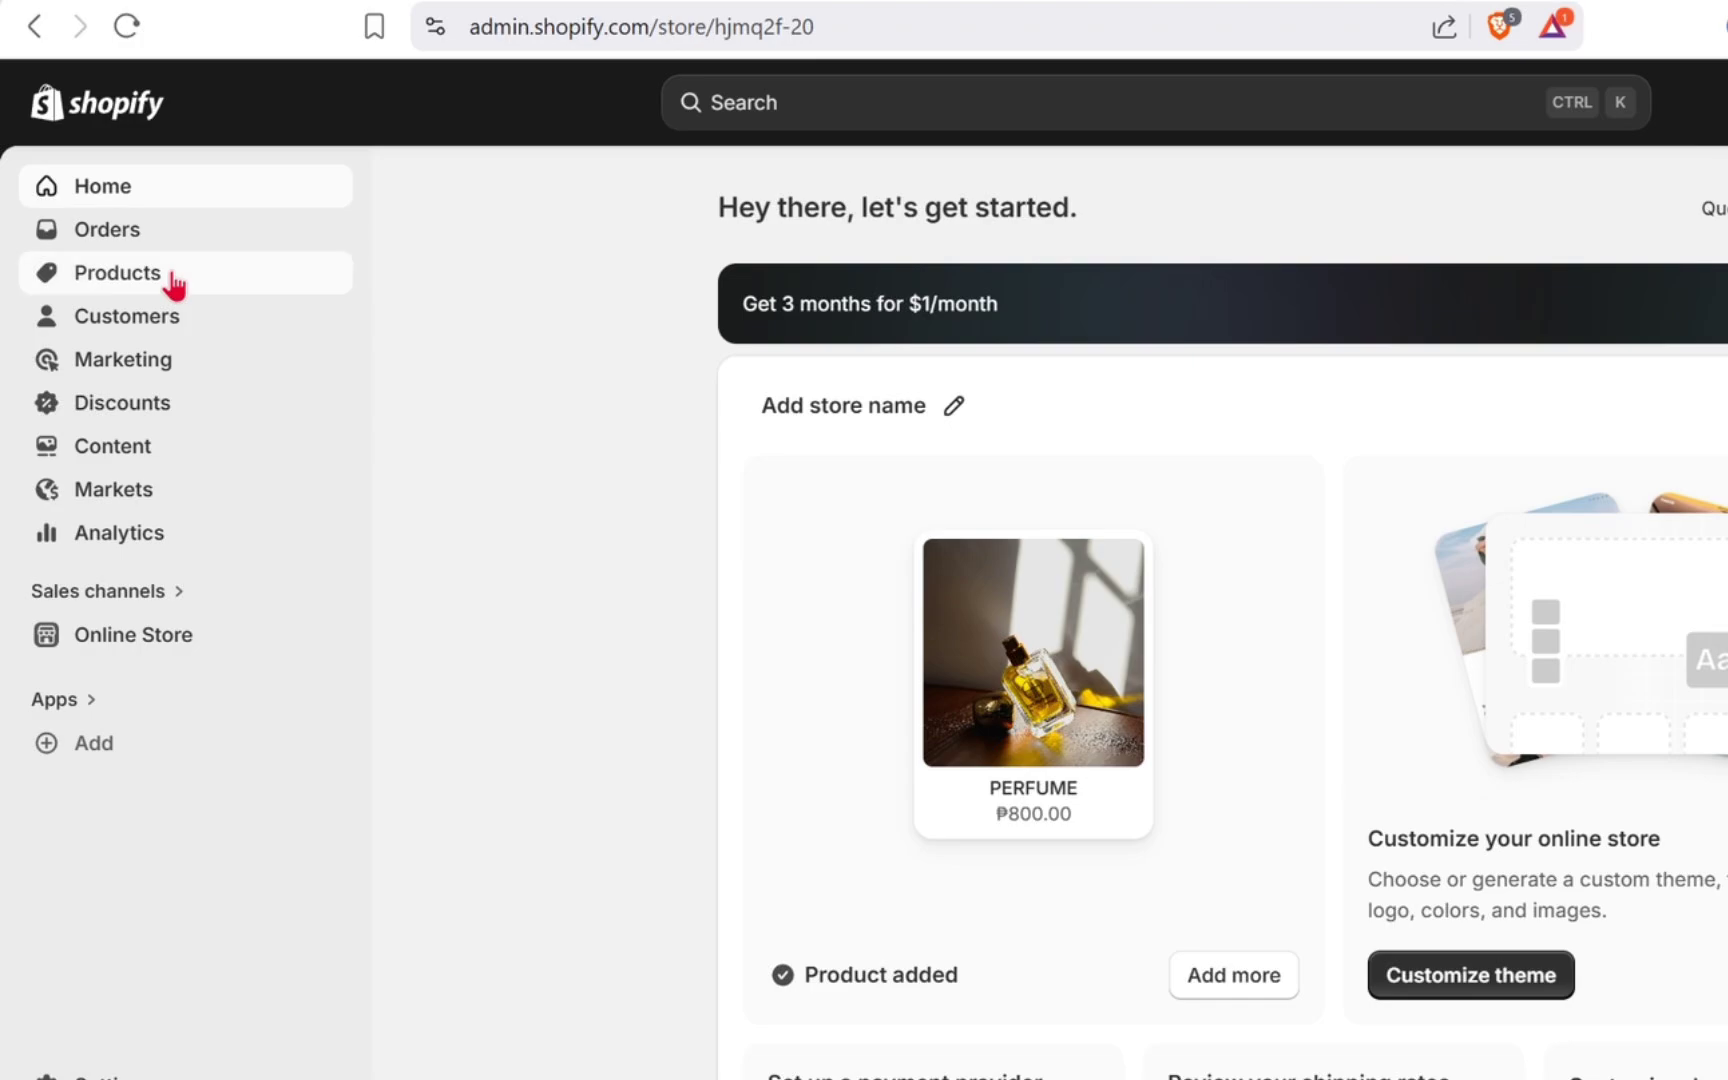
click(172, 282)
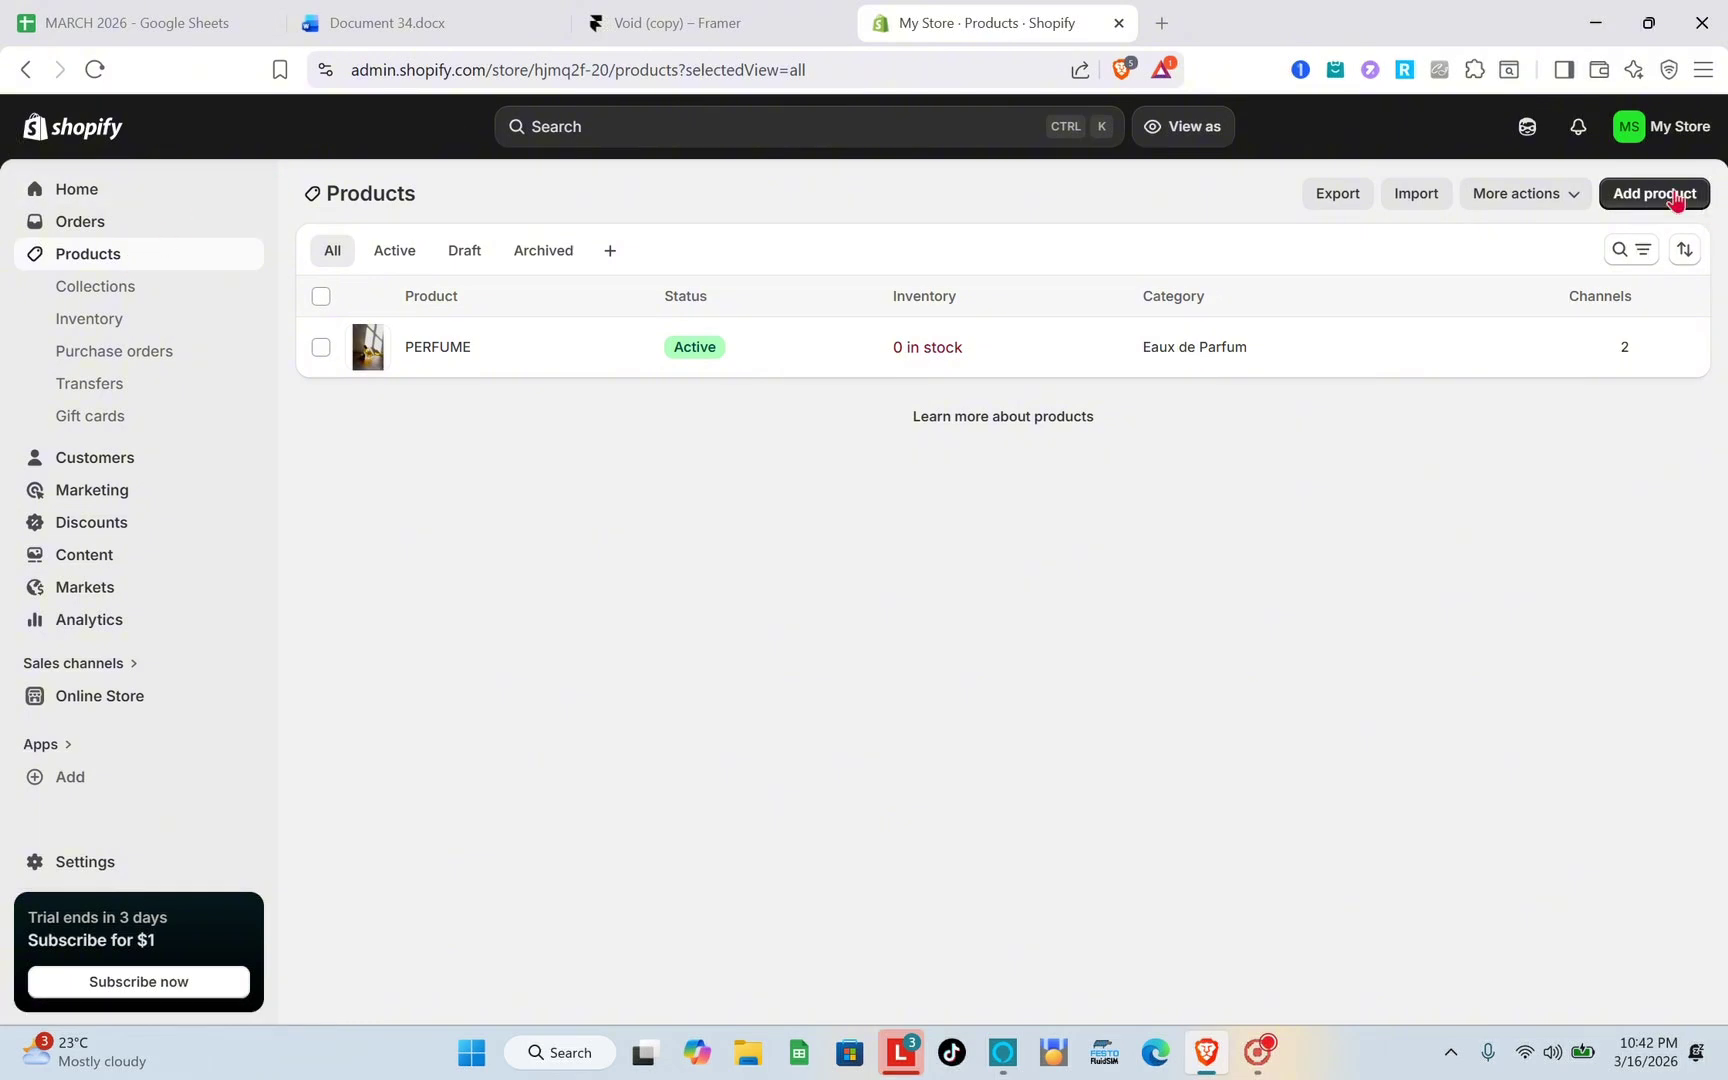
click(1620, 200)
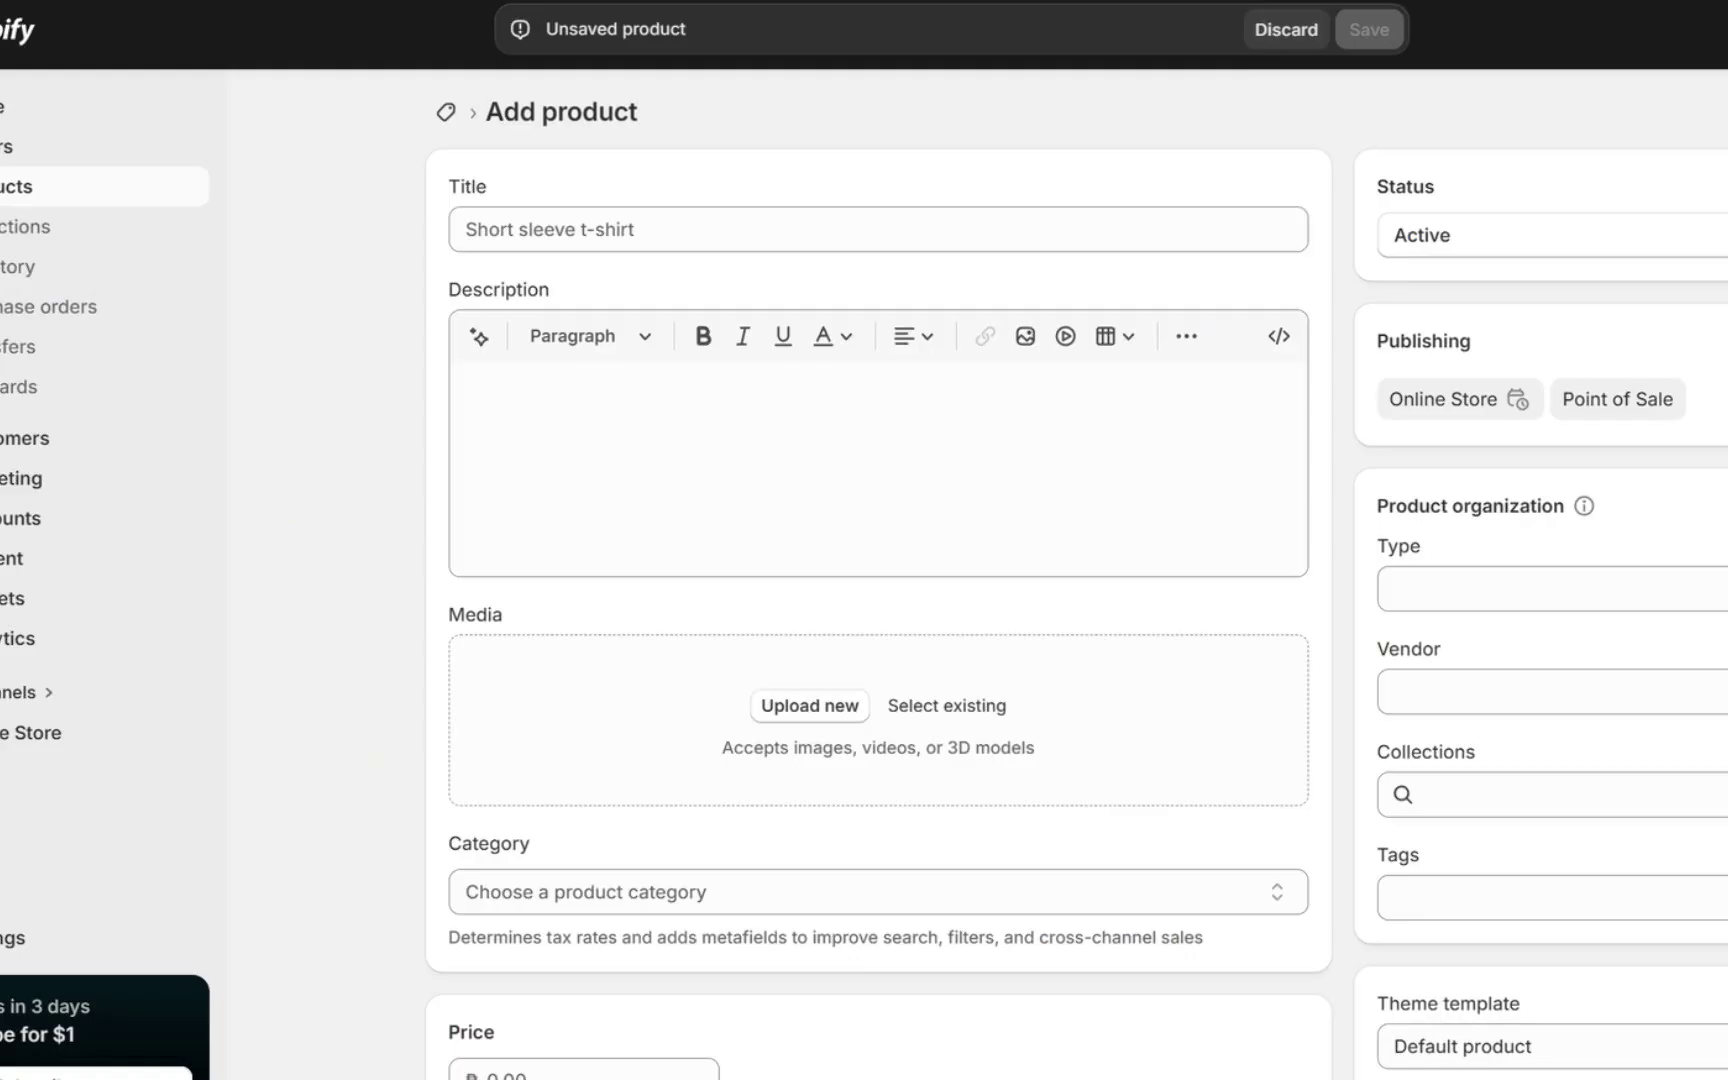
click(905, 228)
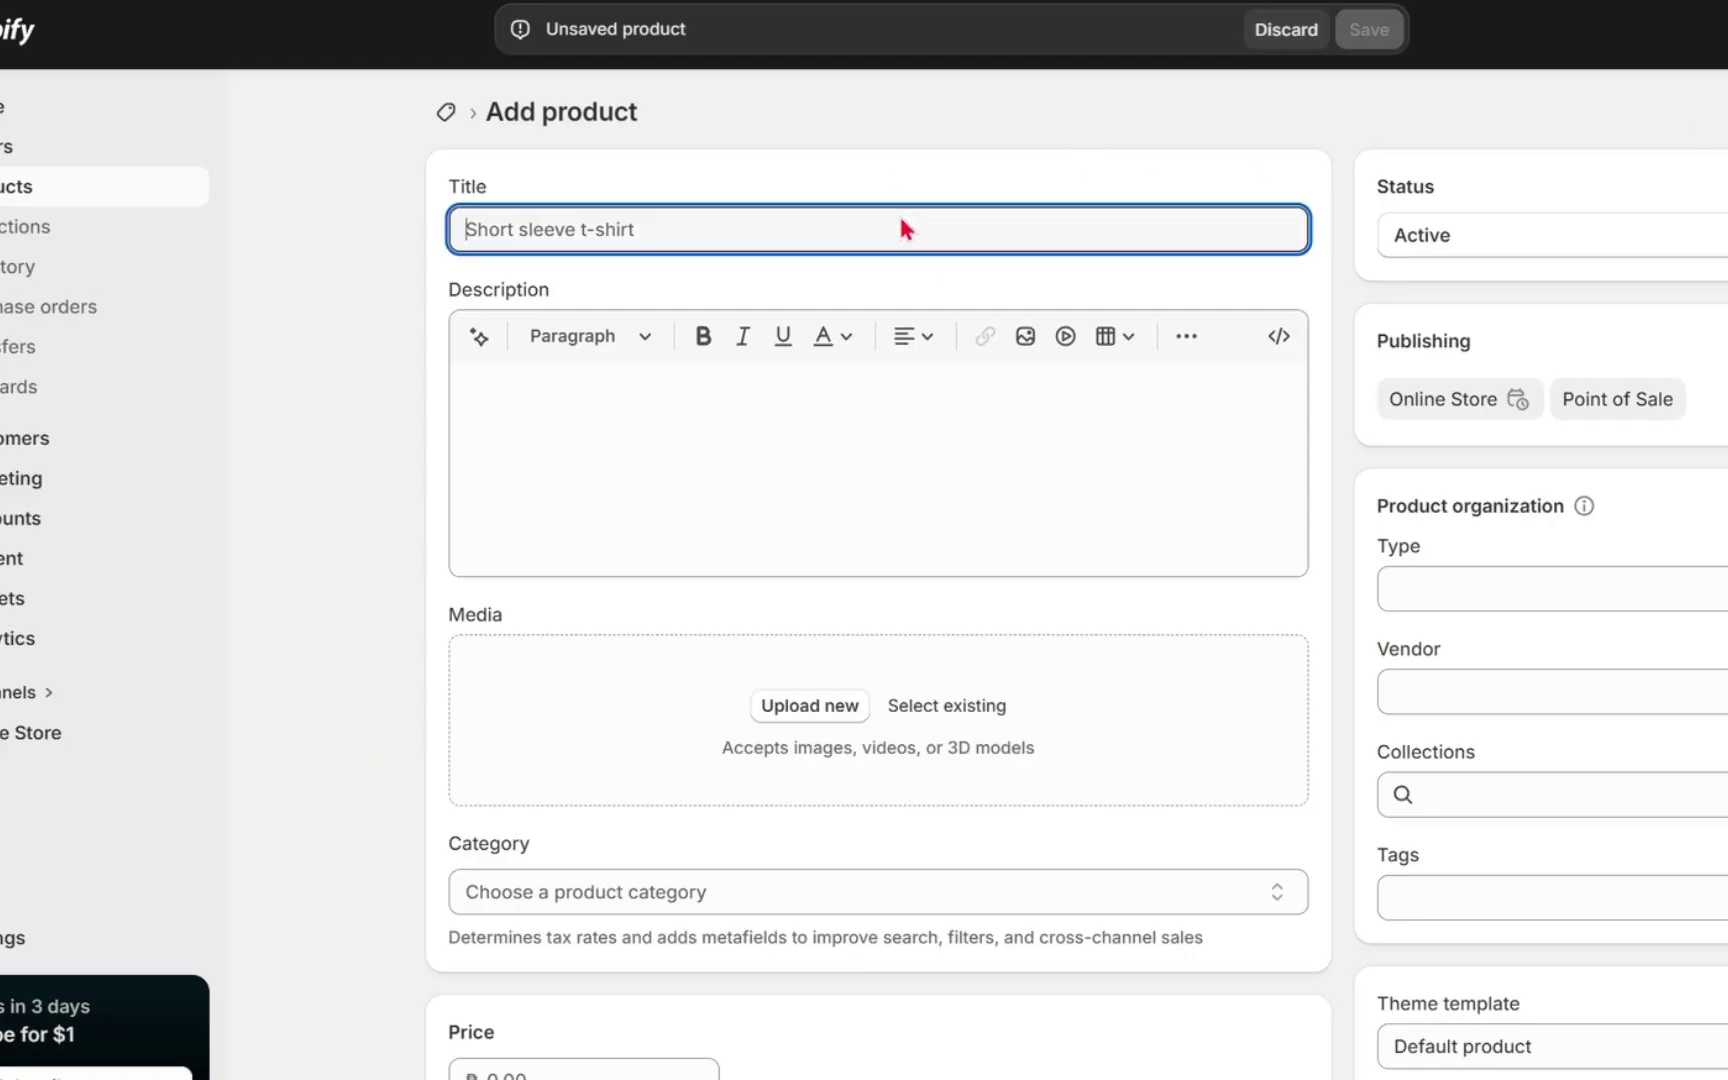
text(NEW)
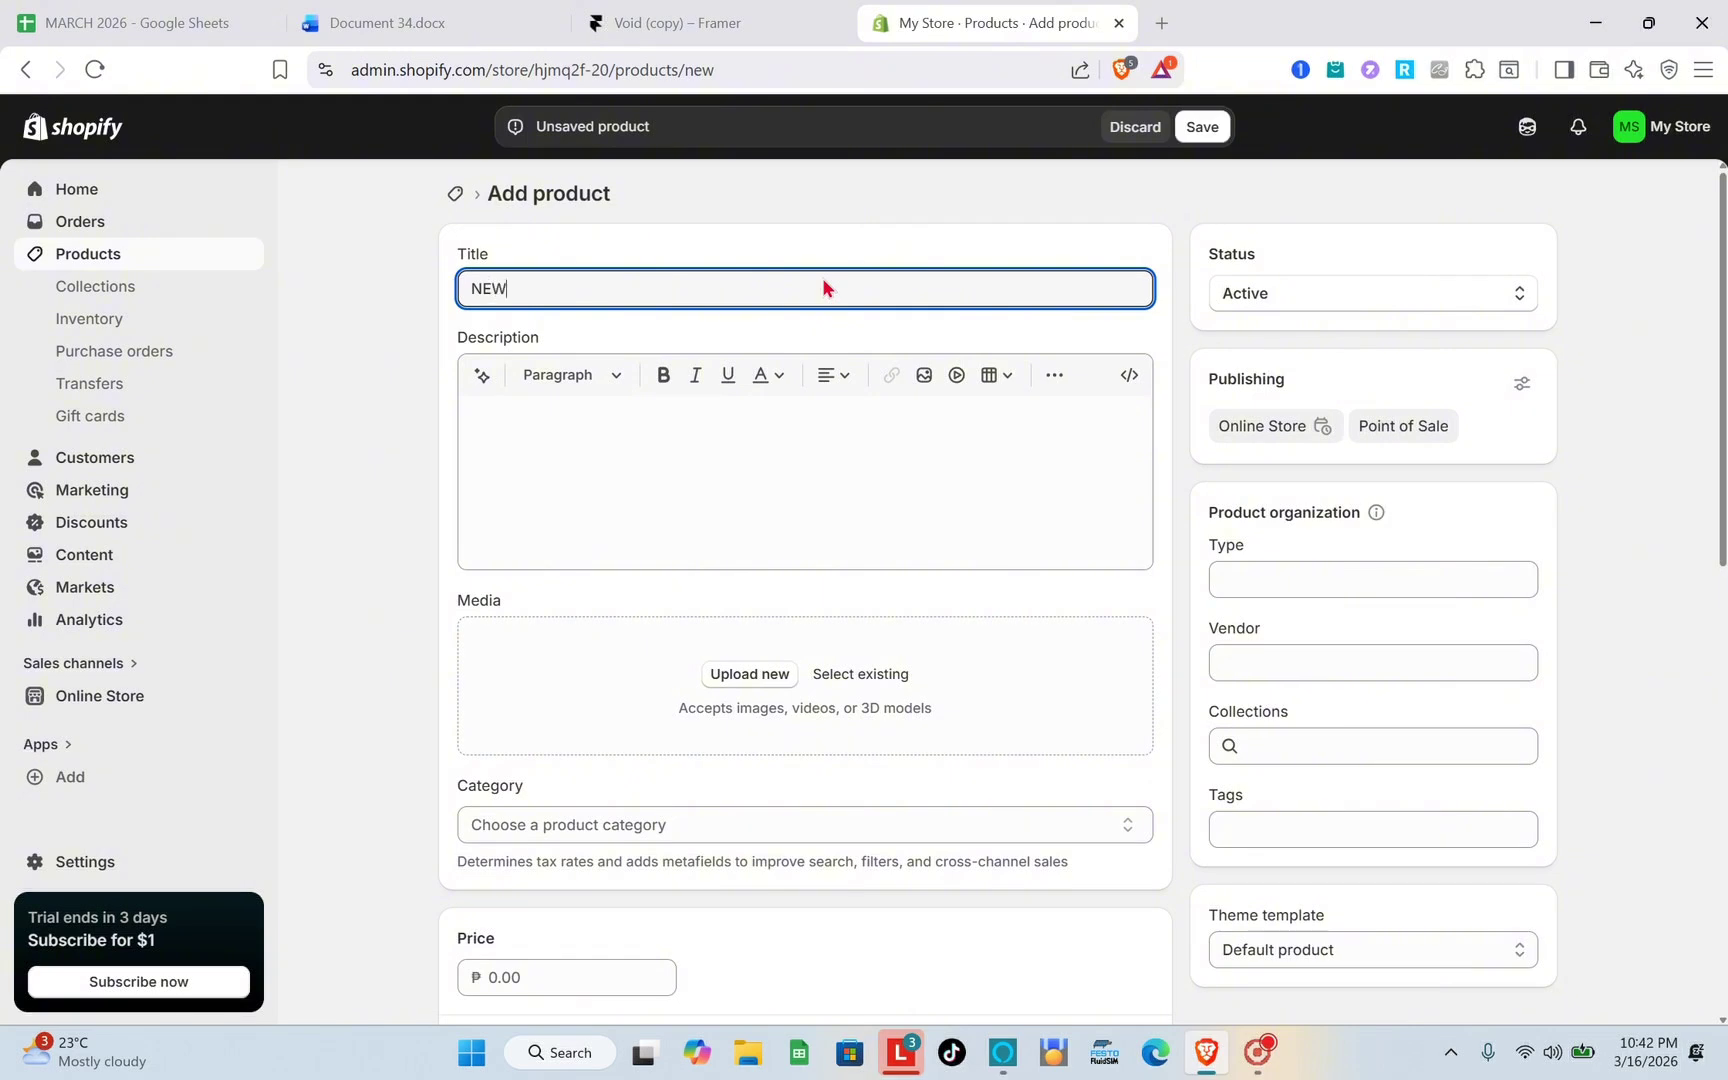
text( PERFUME)
Generate the product description with the AI text generator from the prompt "SWEET PERFUME SCENT"
click(498, 430)
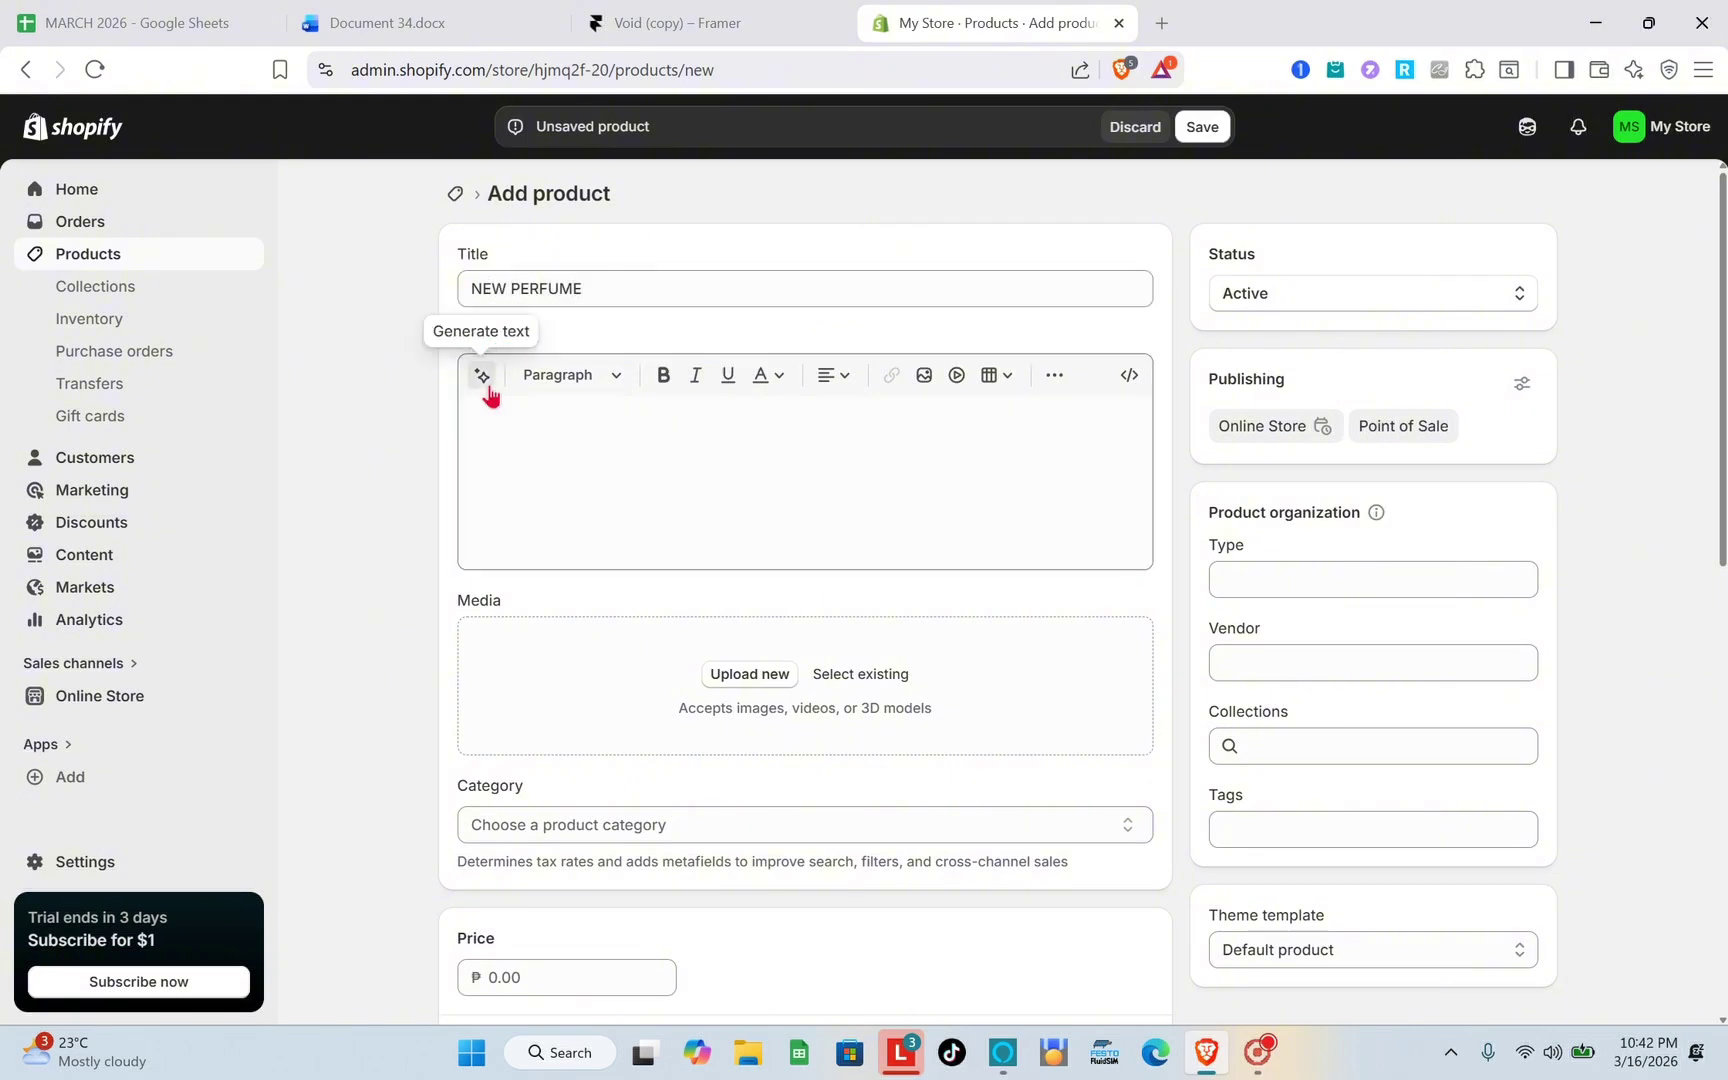
click(483, 376)
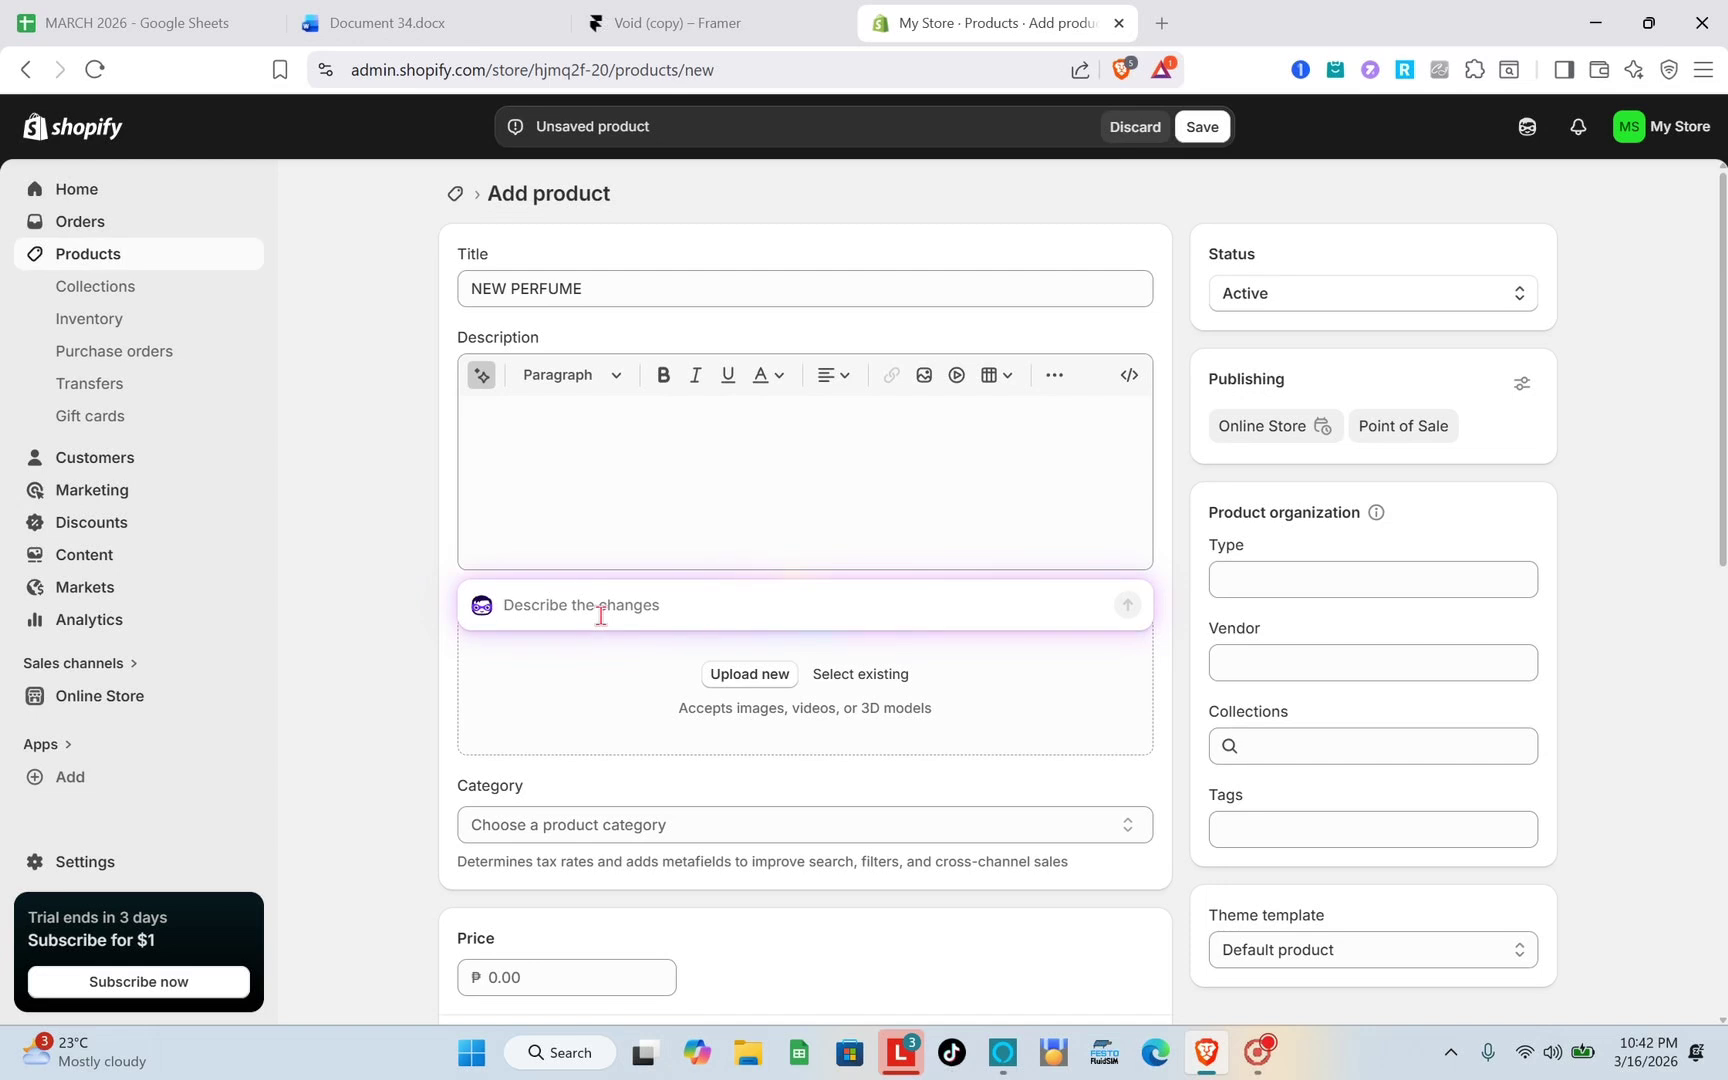
text(SWEET PERFUME SCENT)
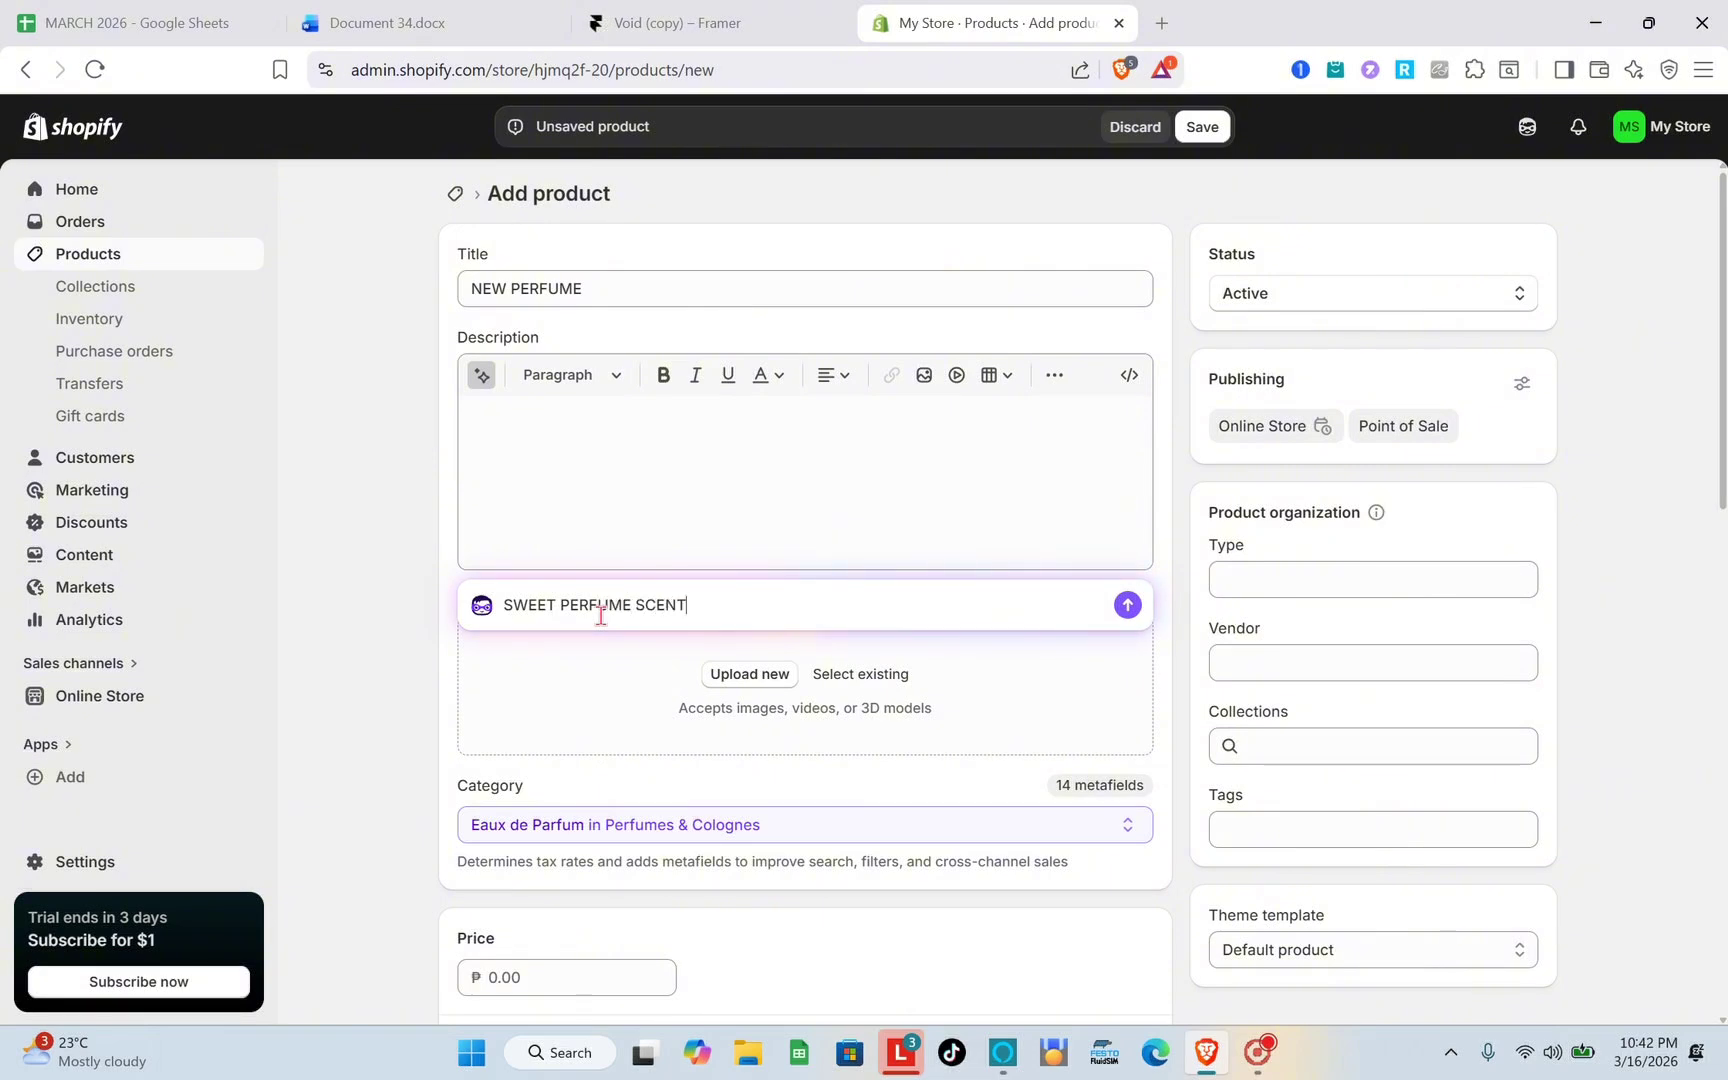
key(Return)
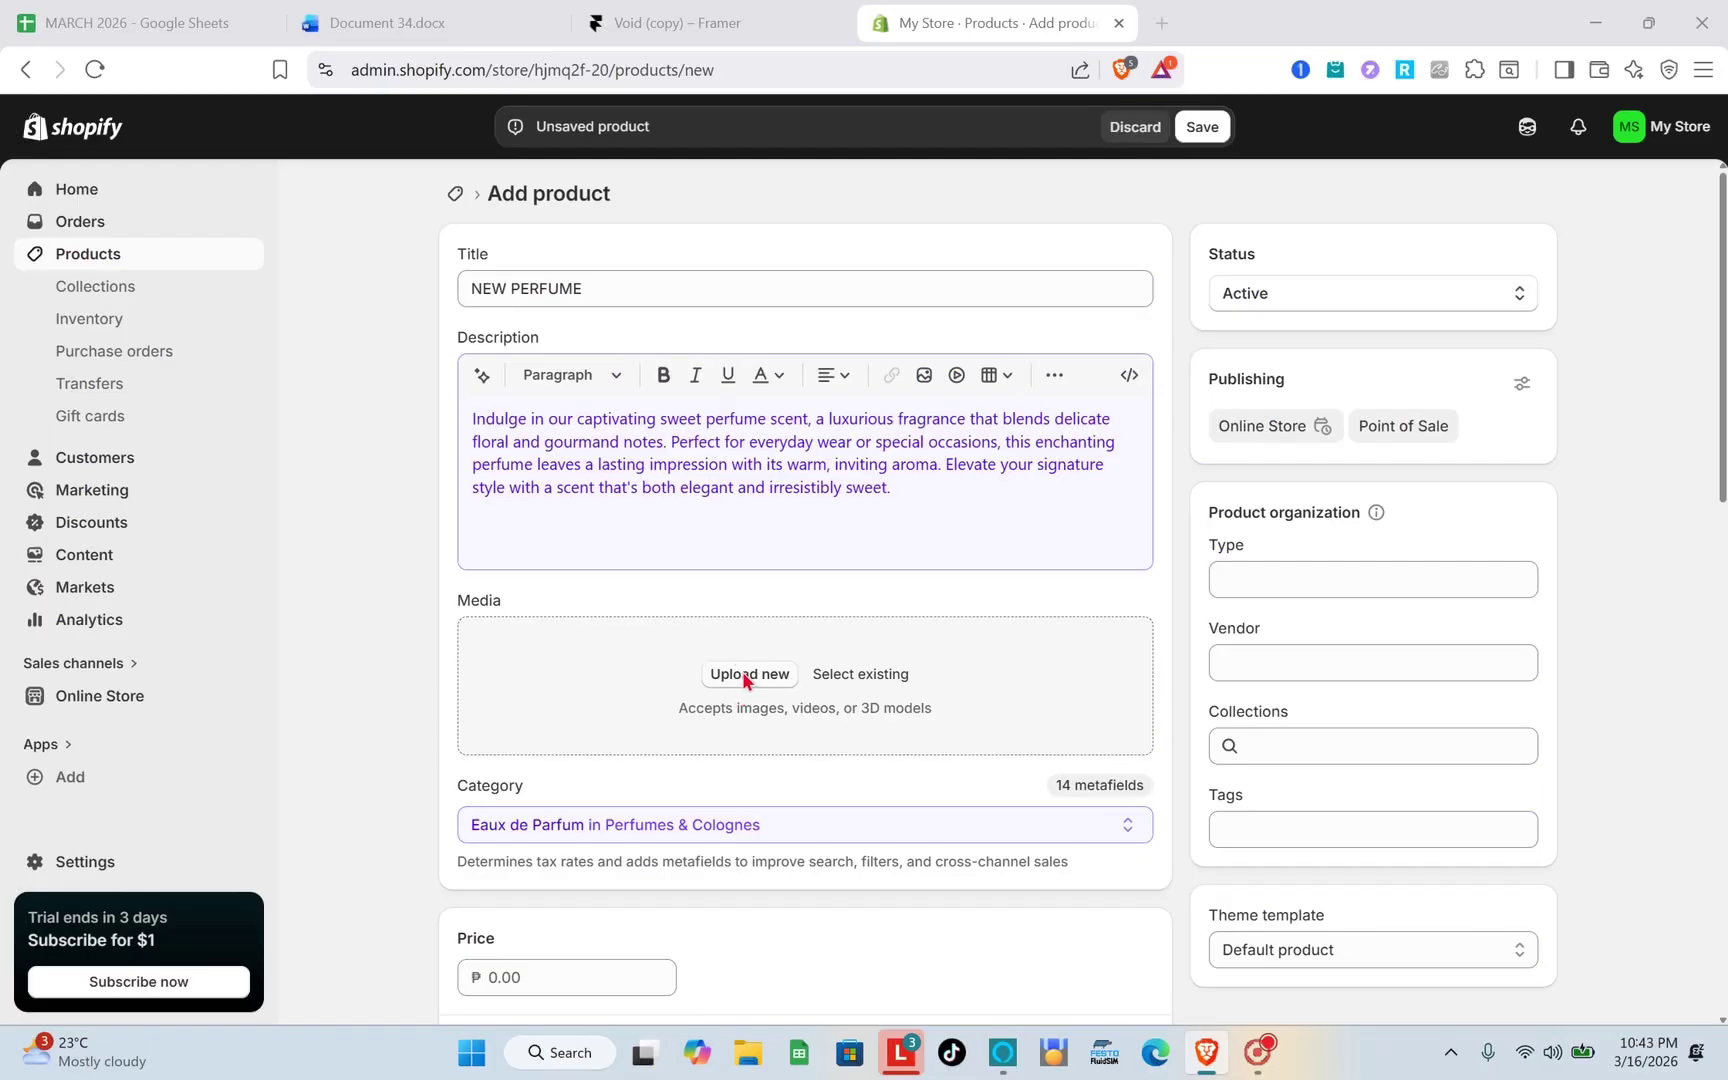
Upload the yellow perfume bottle photo numbered 11711813 from the SHOPIFY folder as the product's media
click(742, 671)
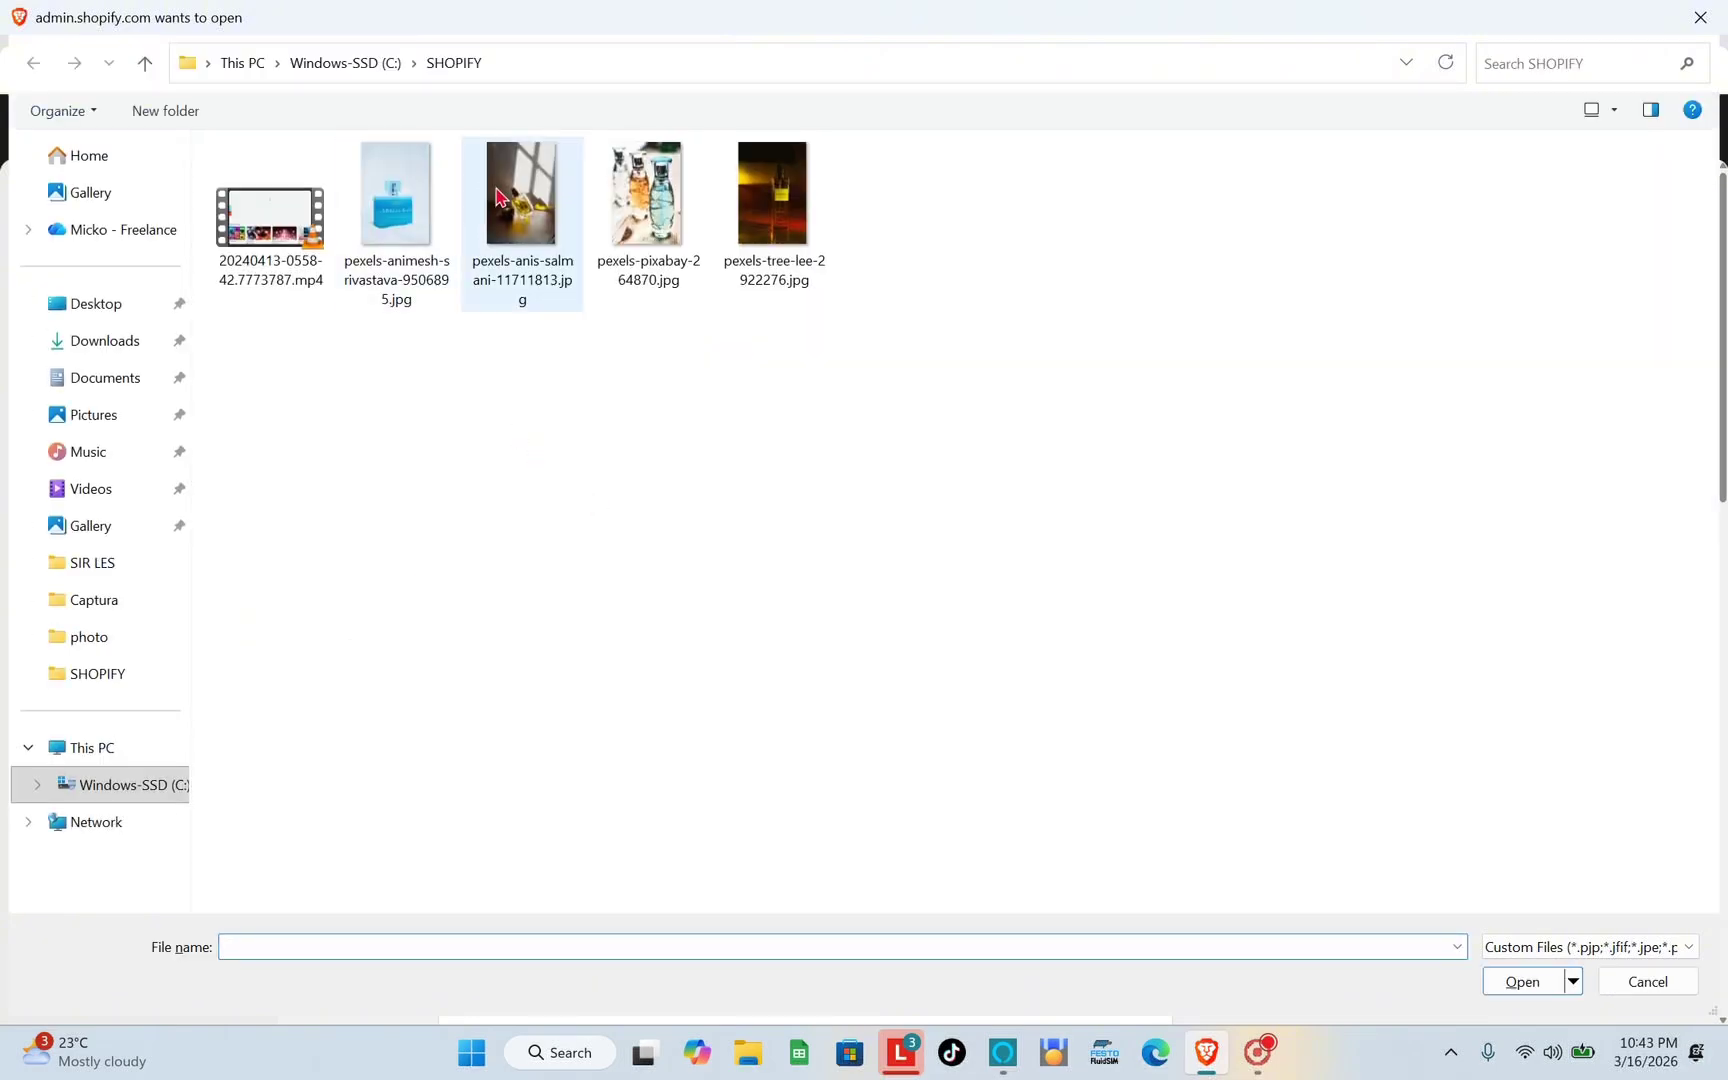
click(497, 195)
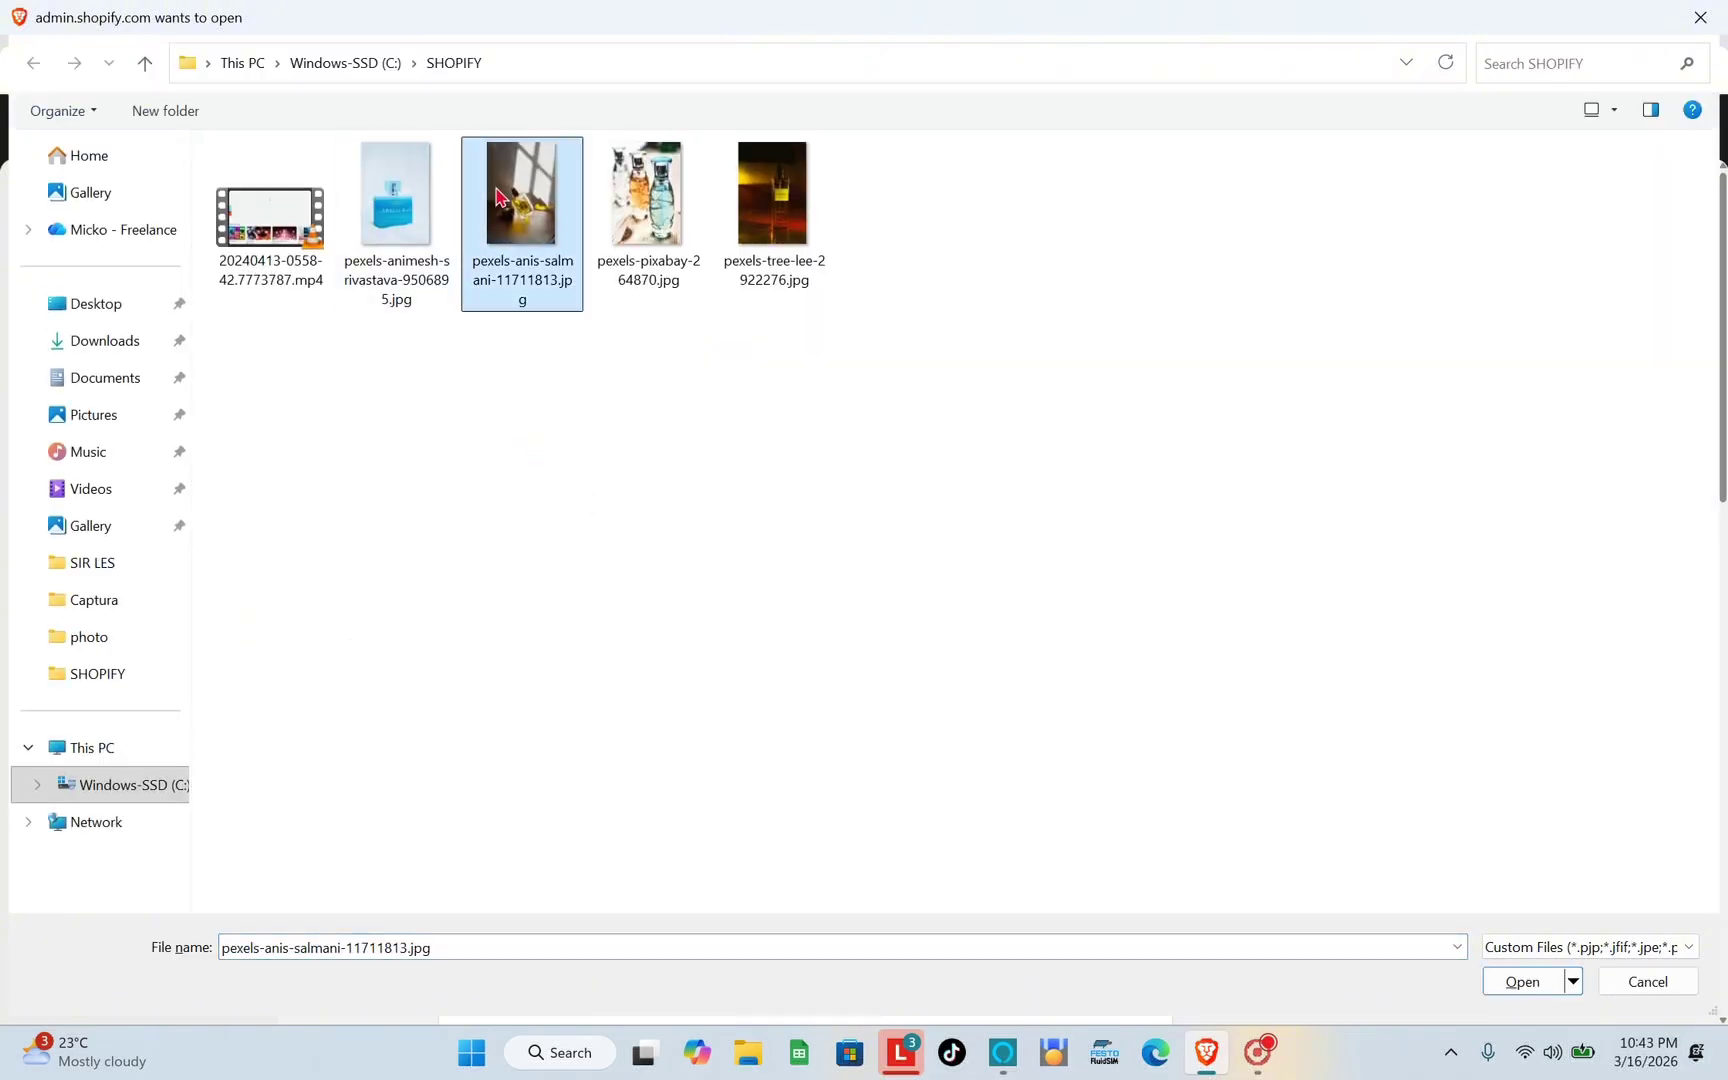
double_click(563, 192)
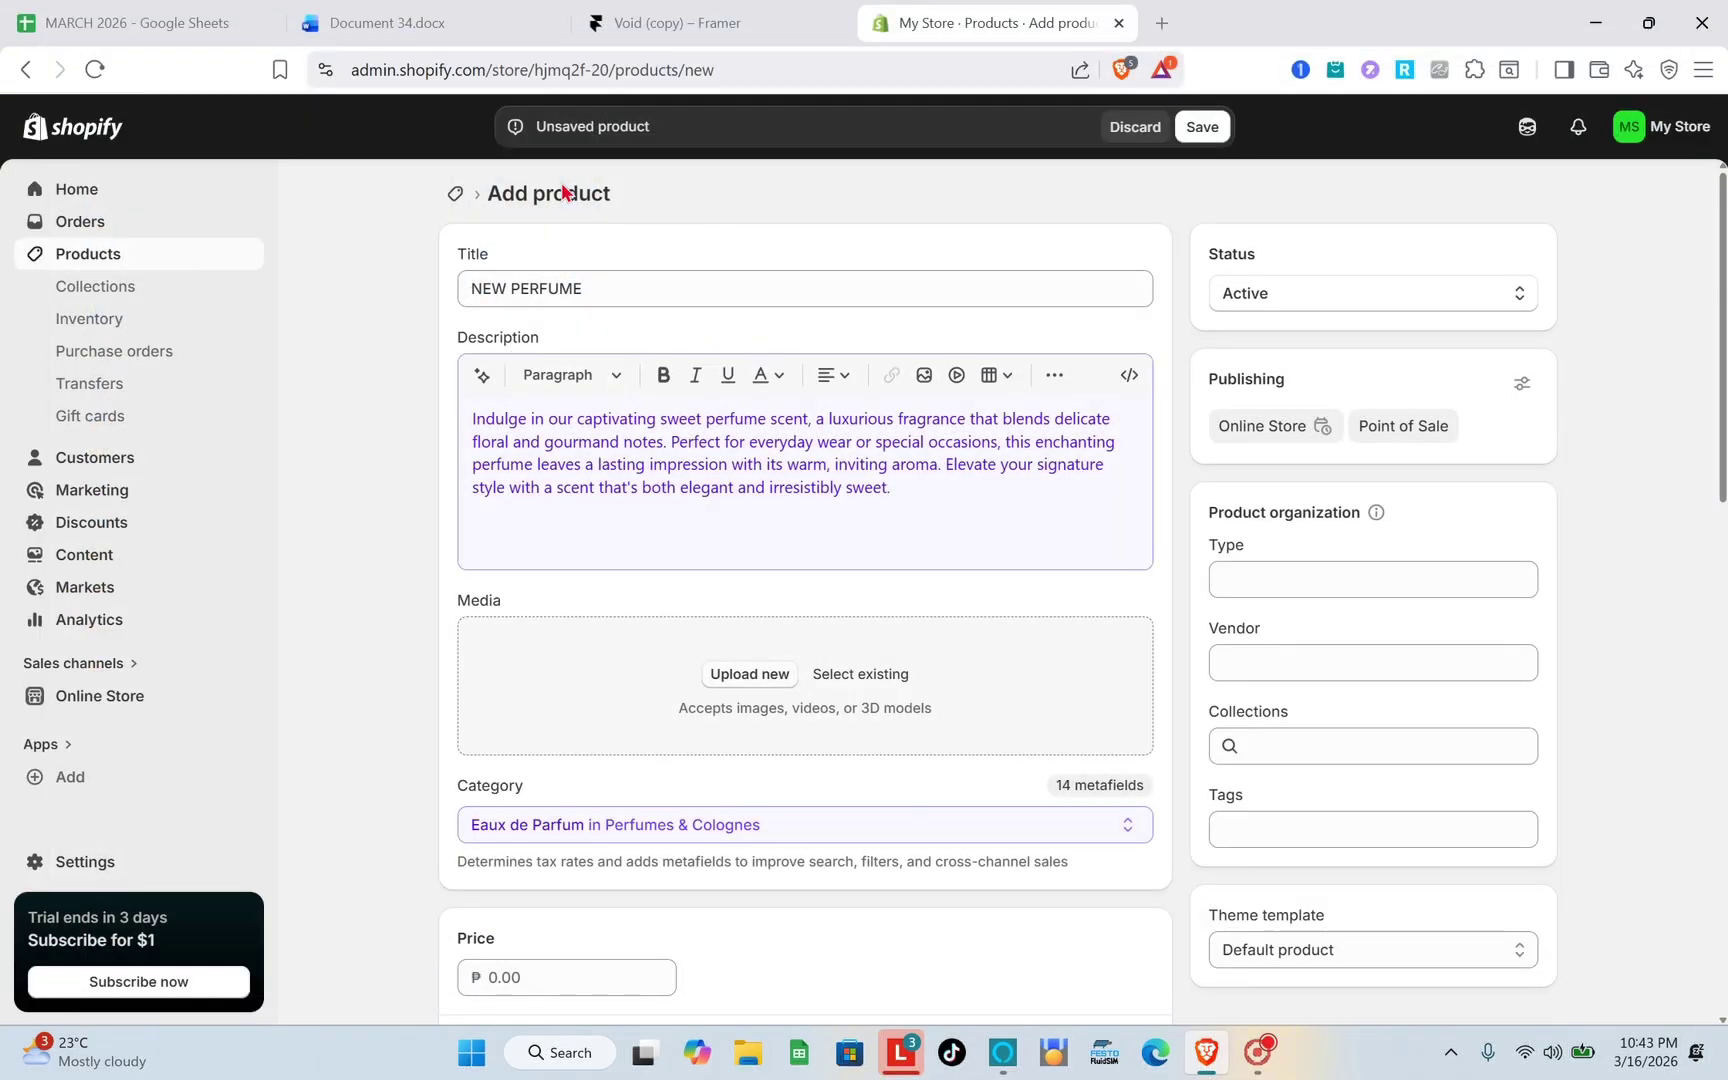
Set the product price to 900 and save the NEW PERFUME product
scroll(722, 521, down, 4)
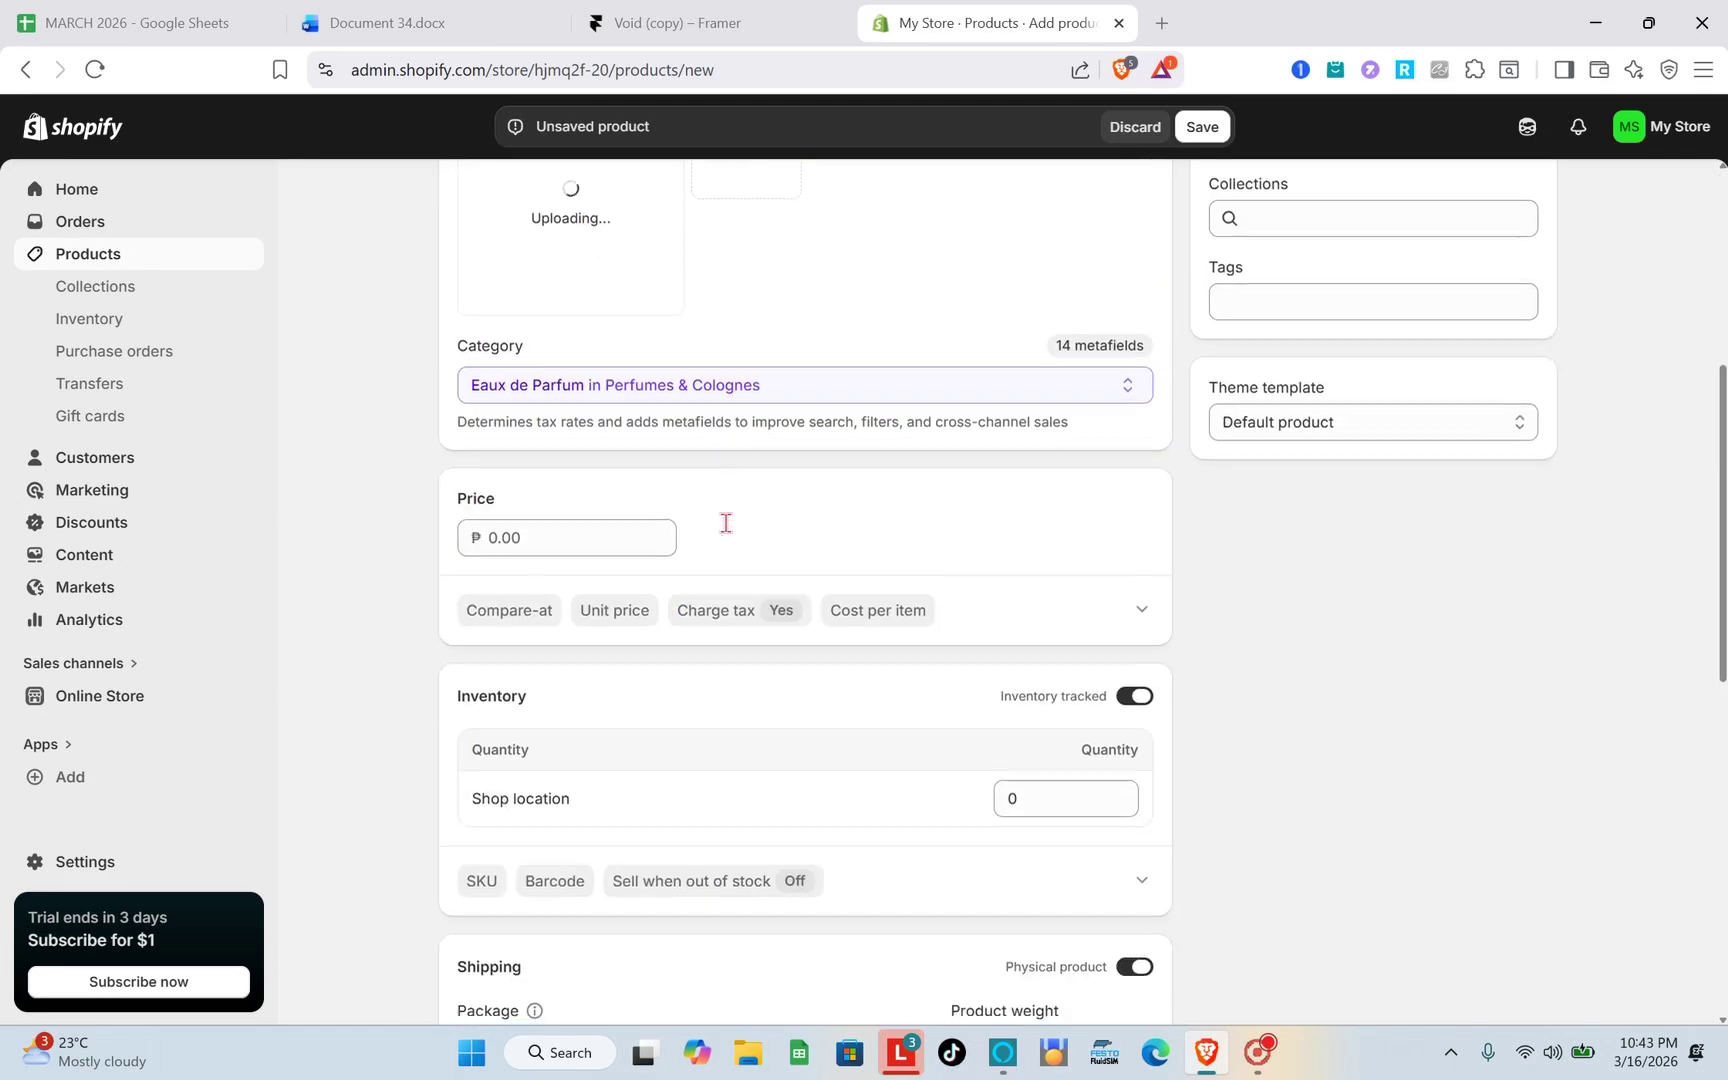
click(541, 530)
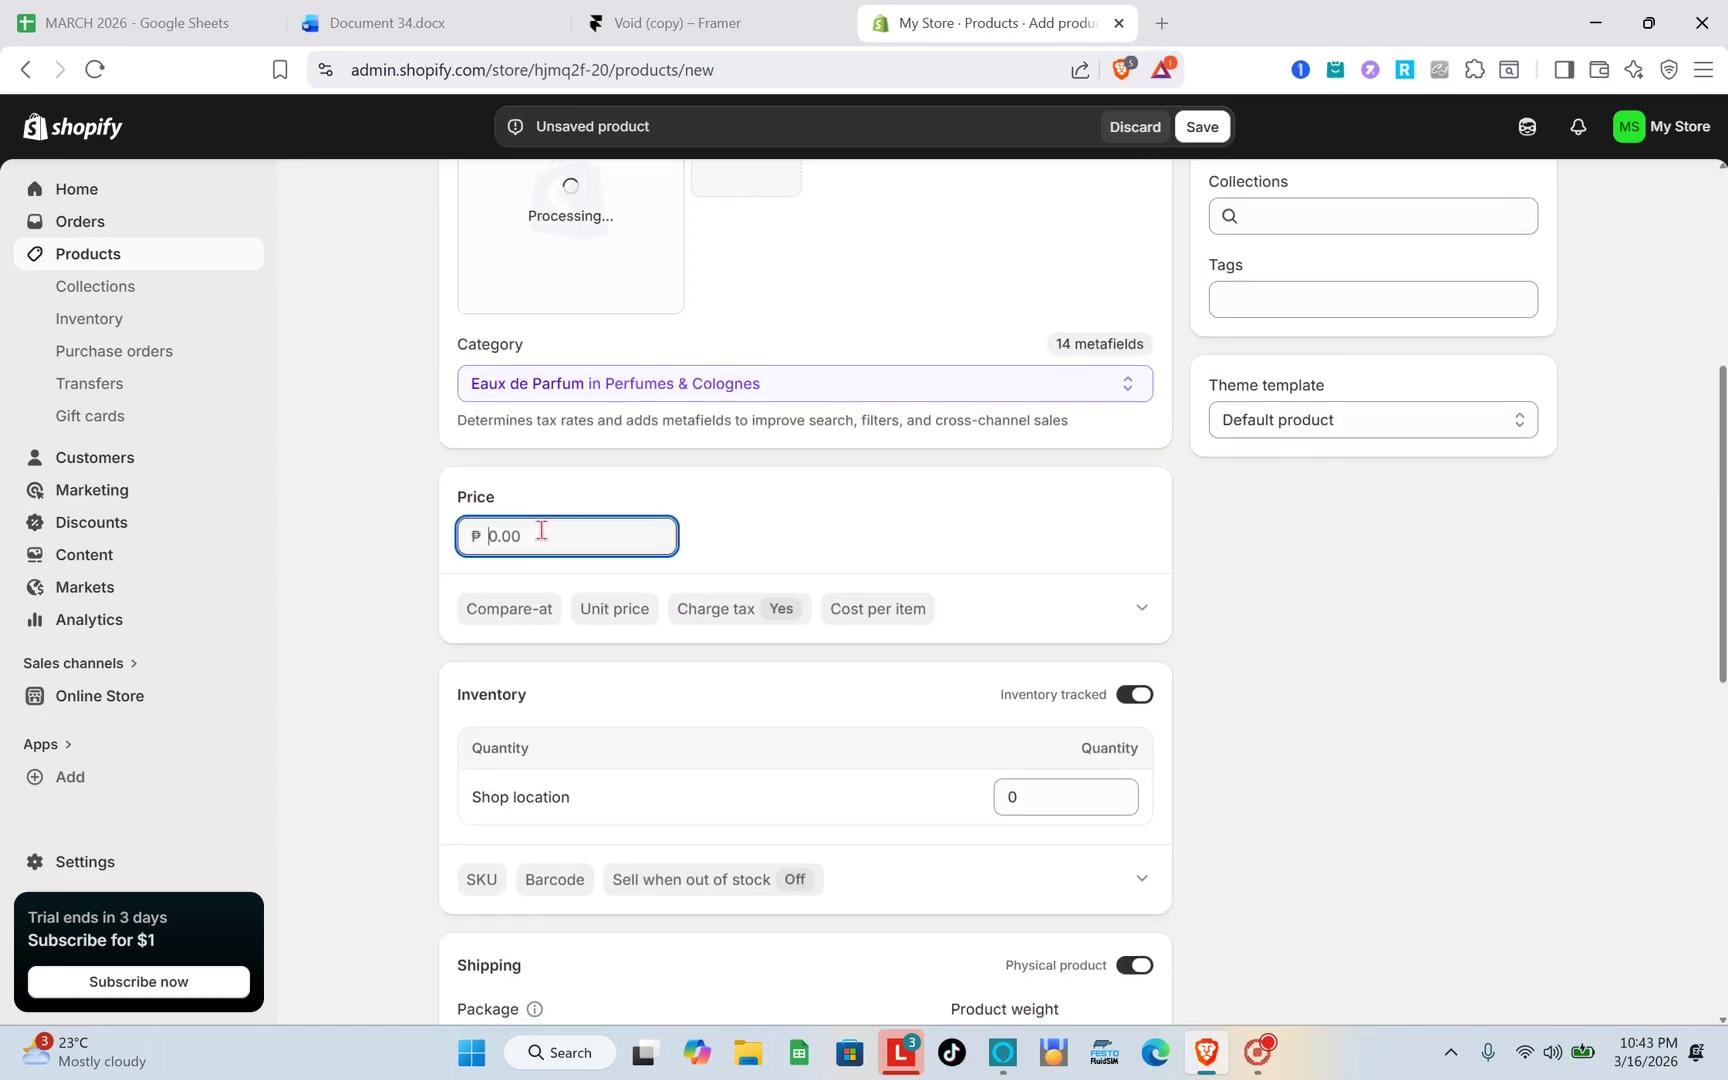
text(900)
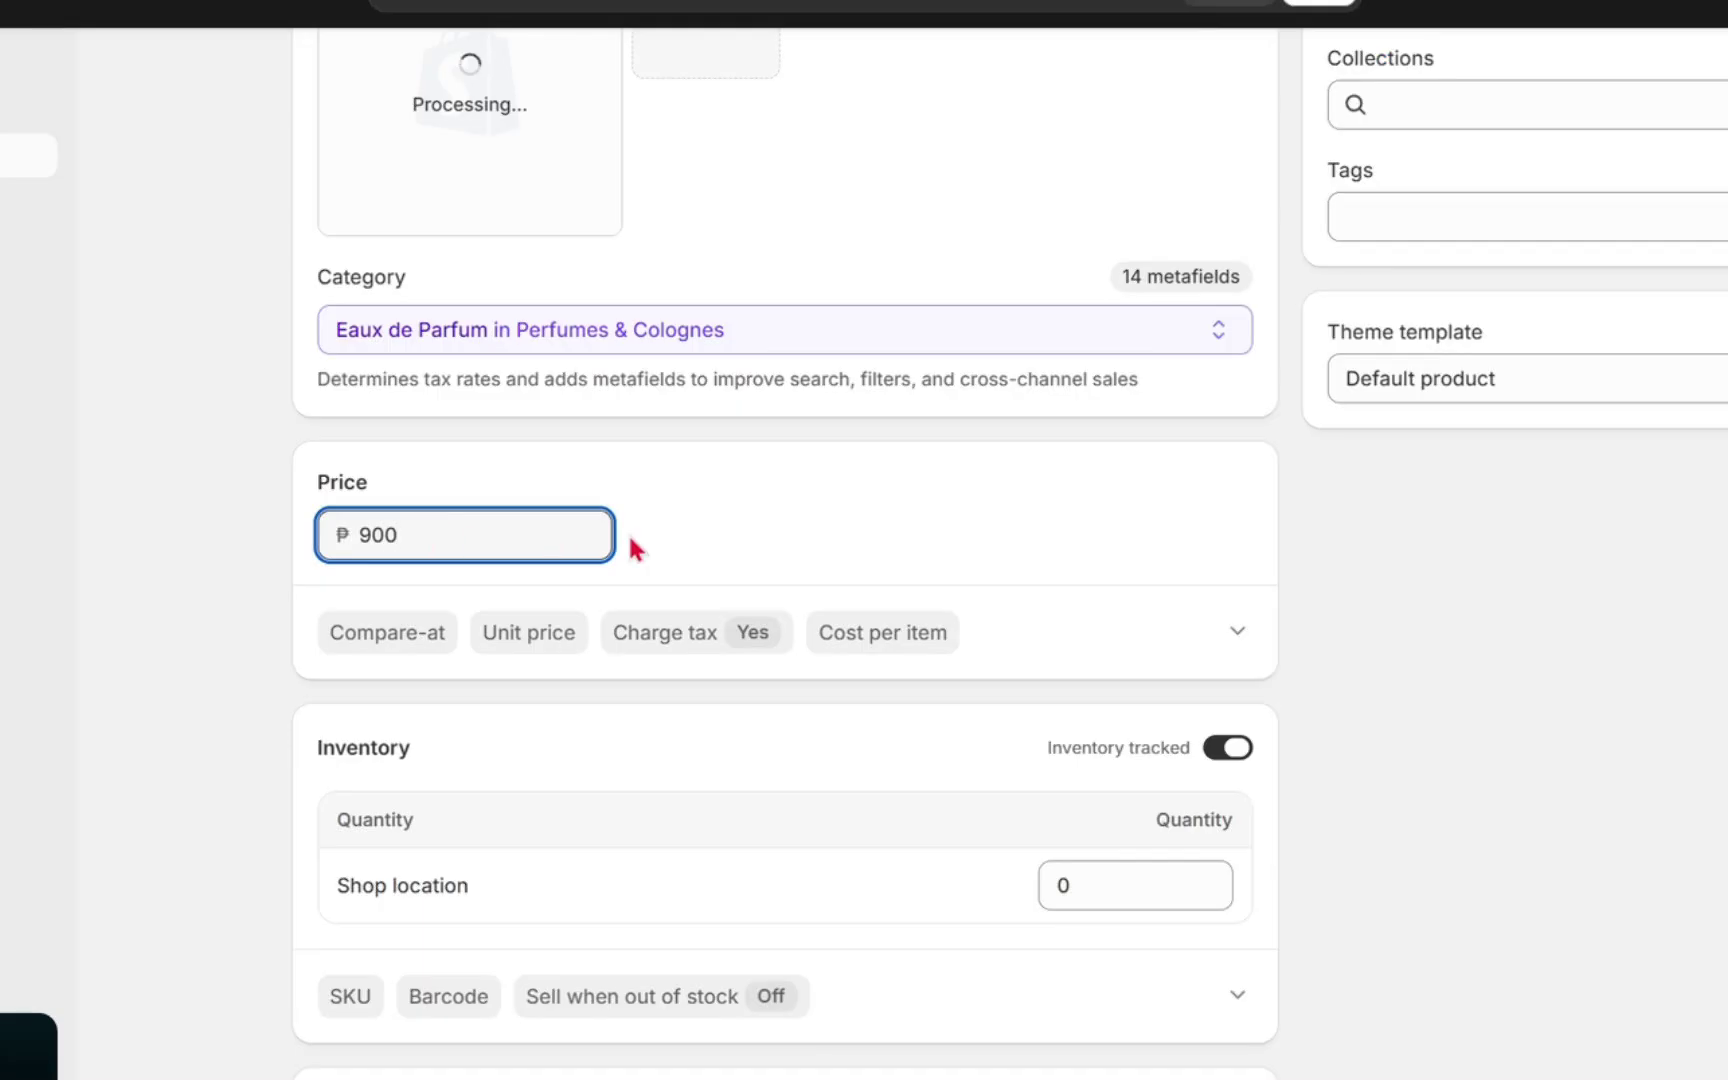
scroll(636, 548, down, 10)
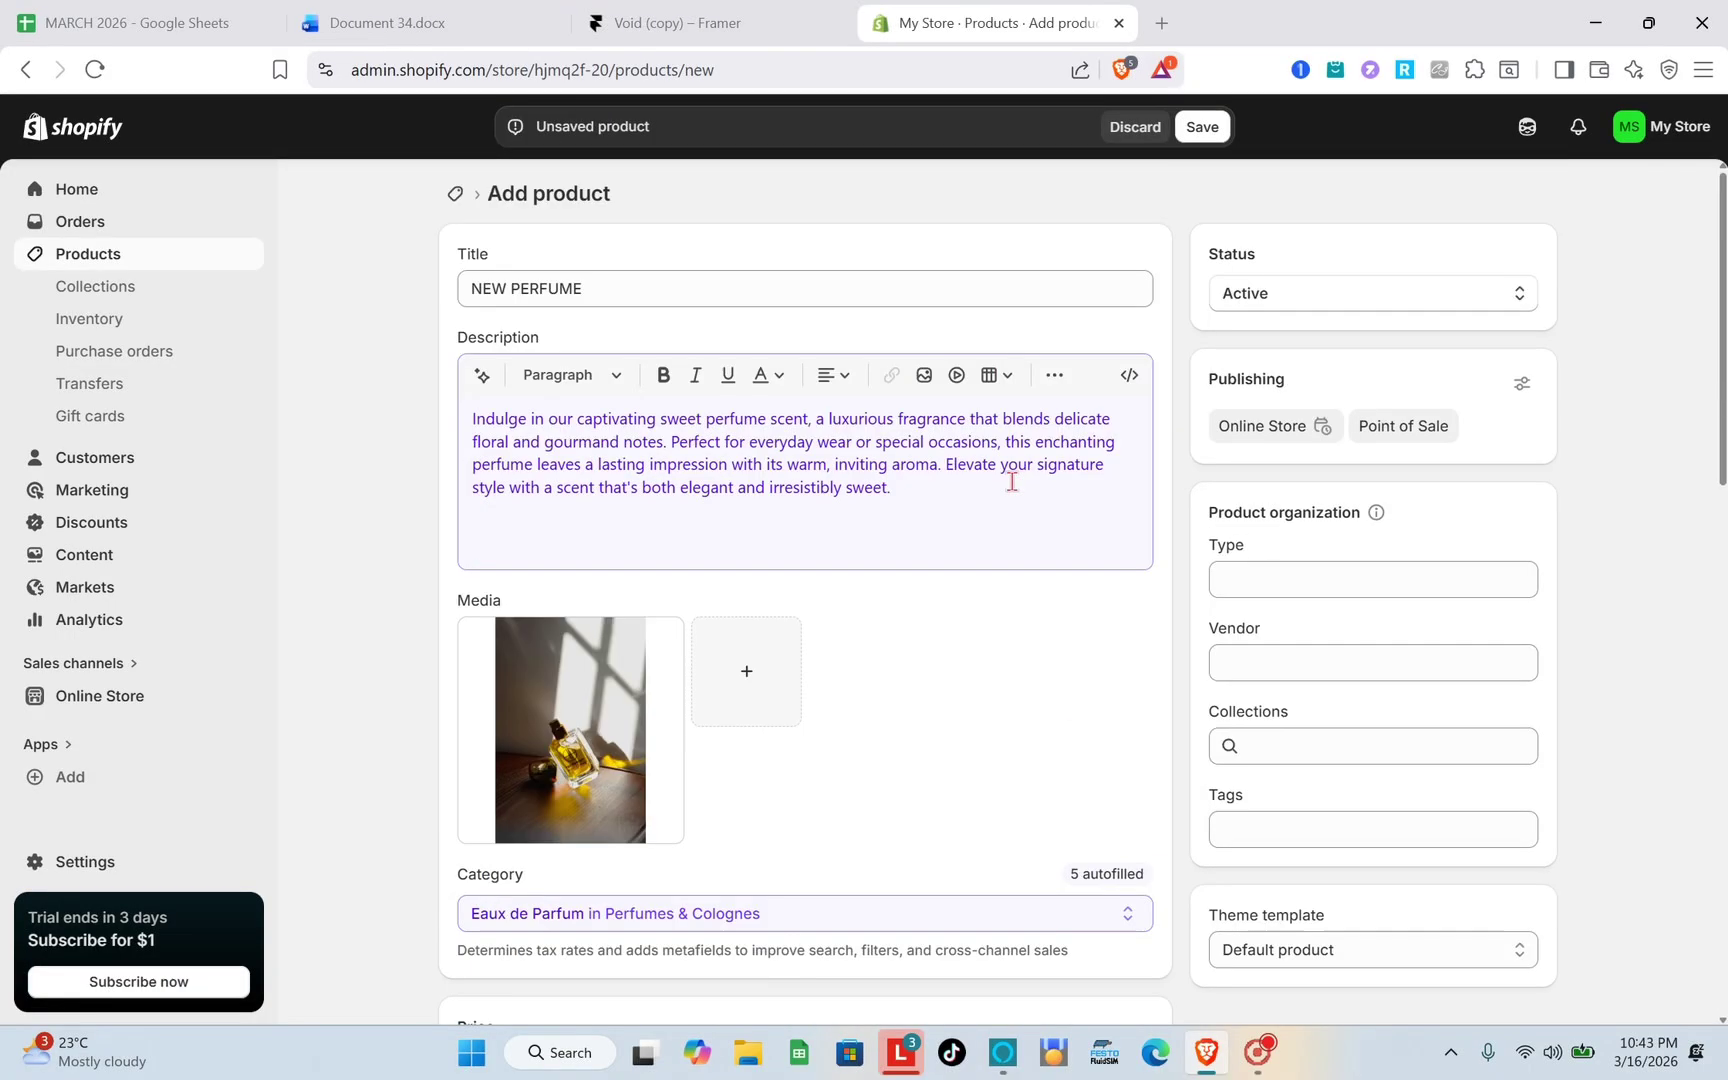
click(1205, 127)
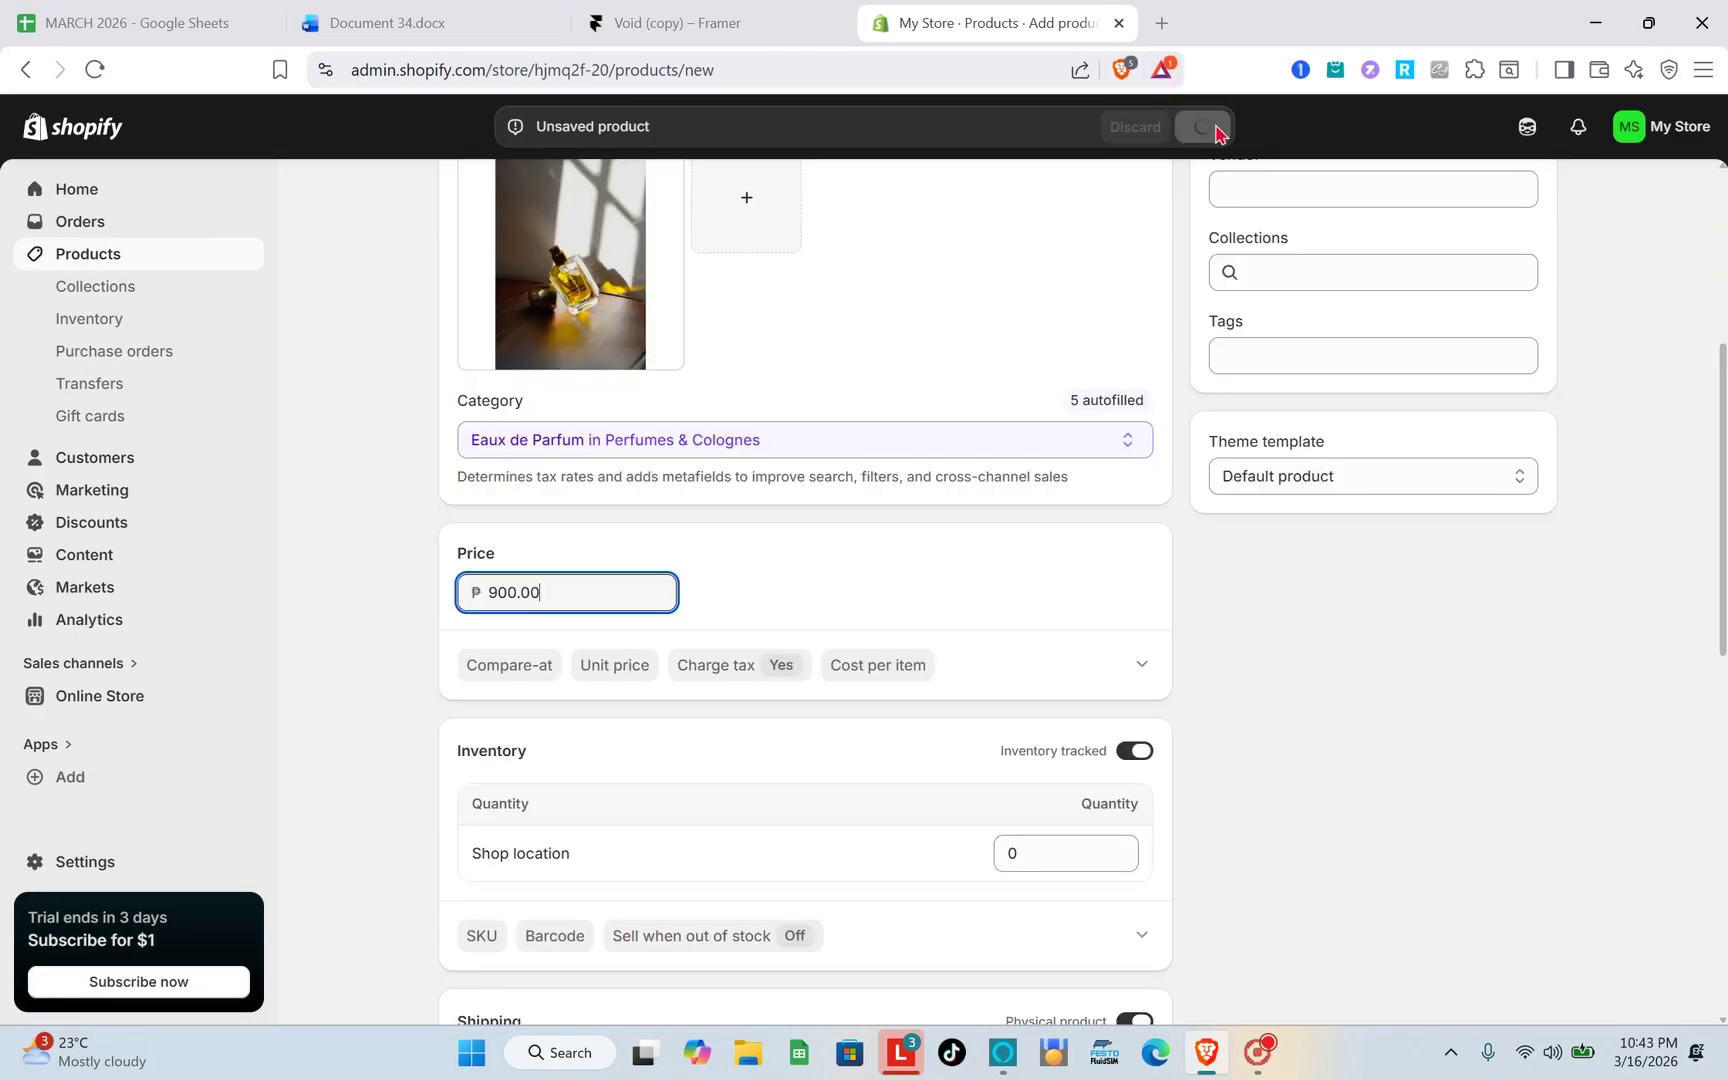
Copy the NEW PERFUME product page's URL, switch to Framer, and paste it as the perfume image's link
scroll(900, 210, up, 5)
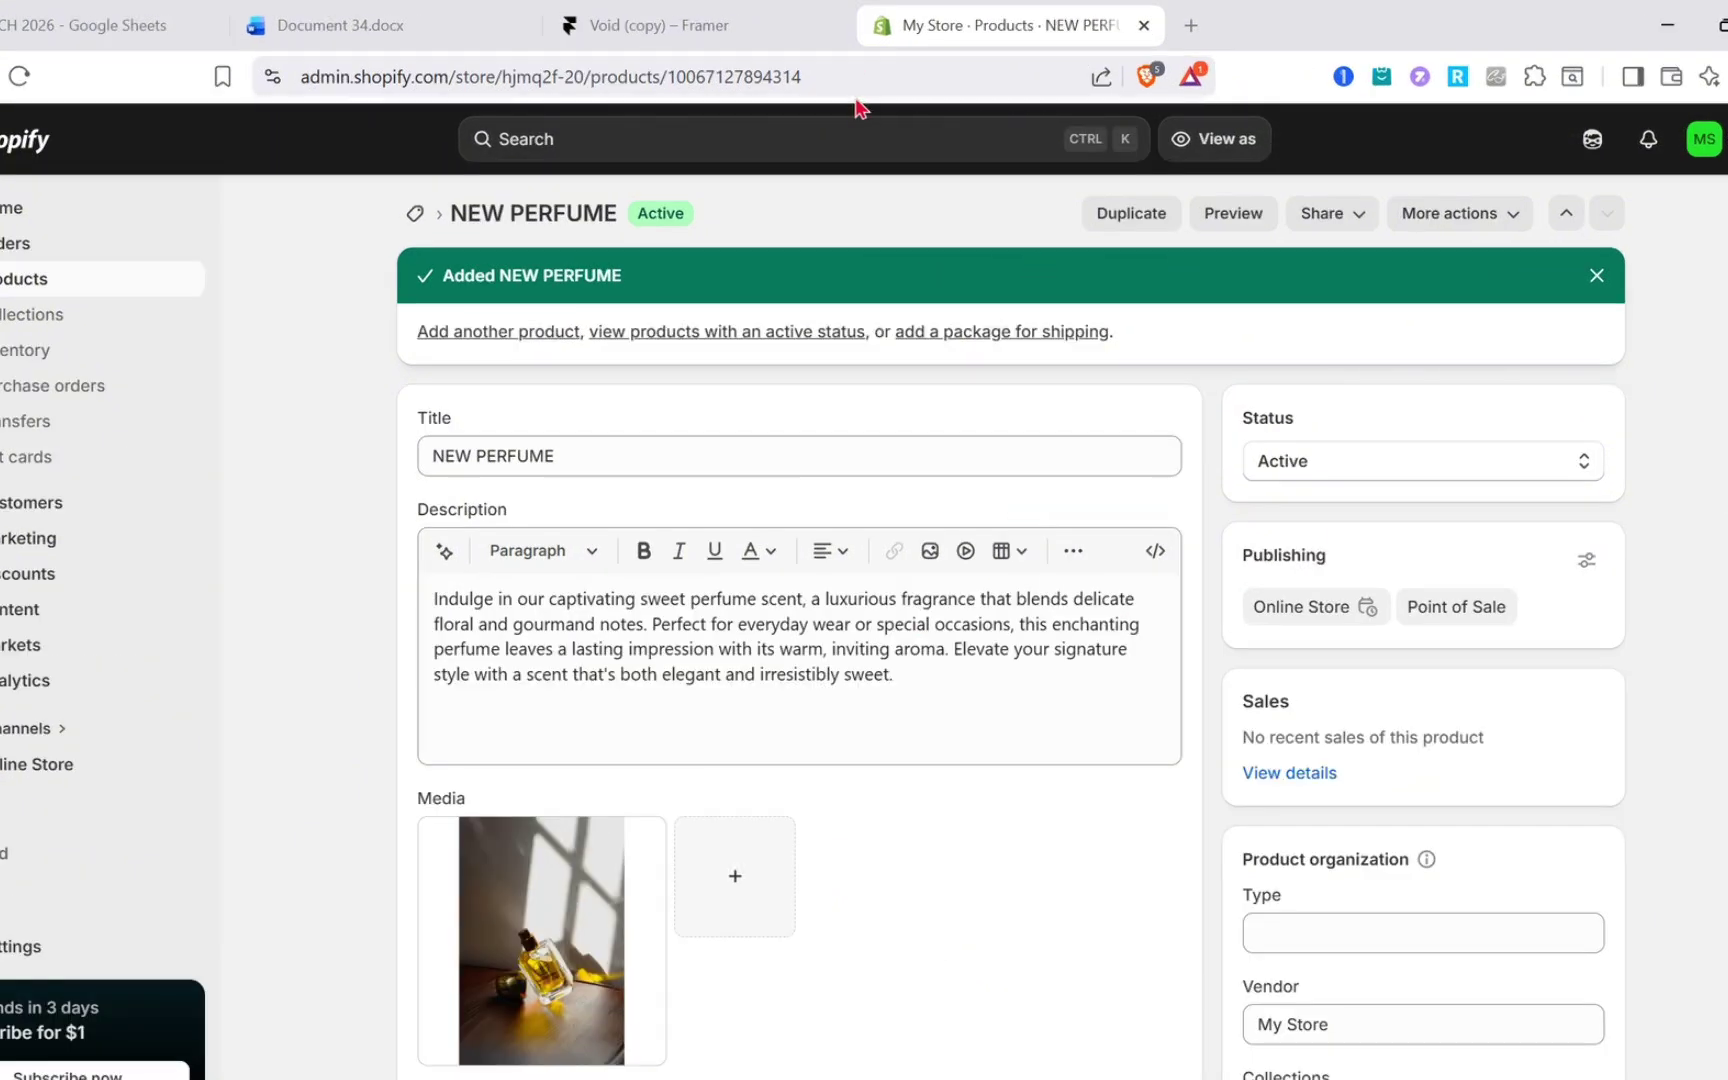
click(852, 80)
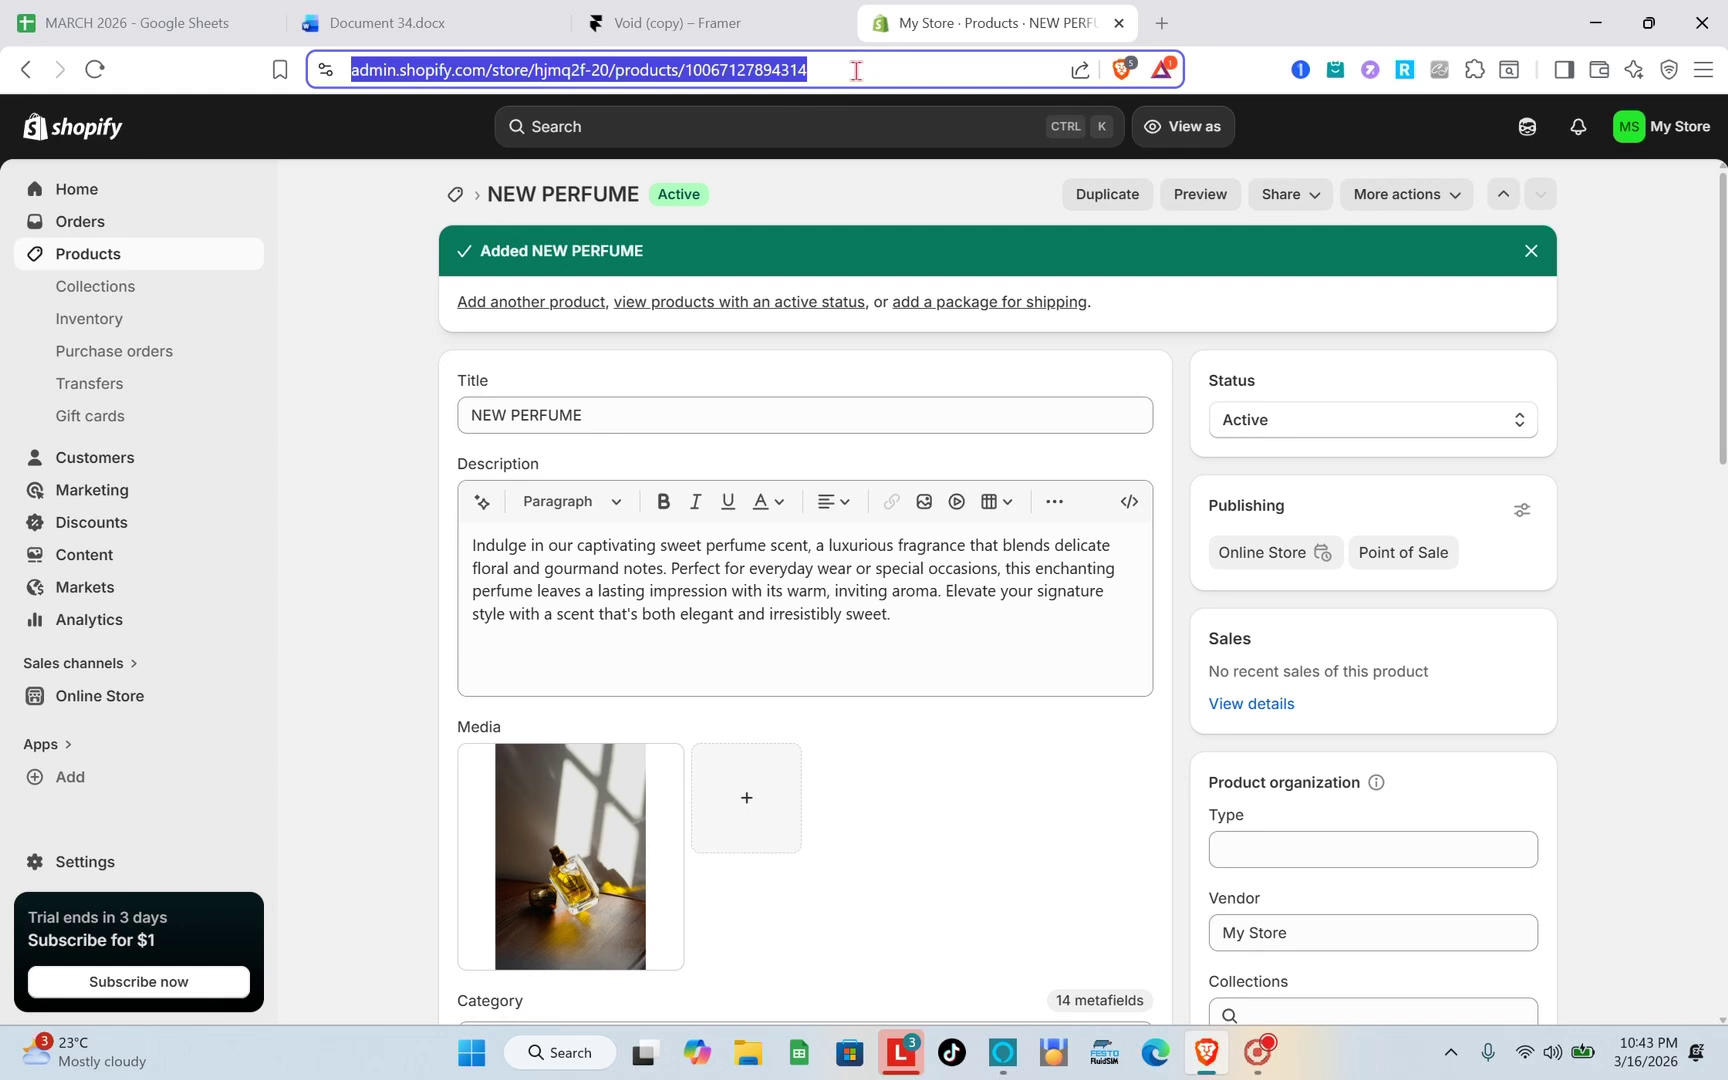
click(704, 22)
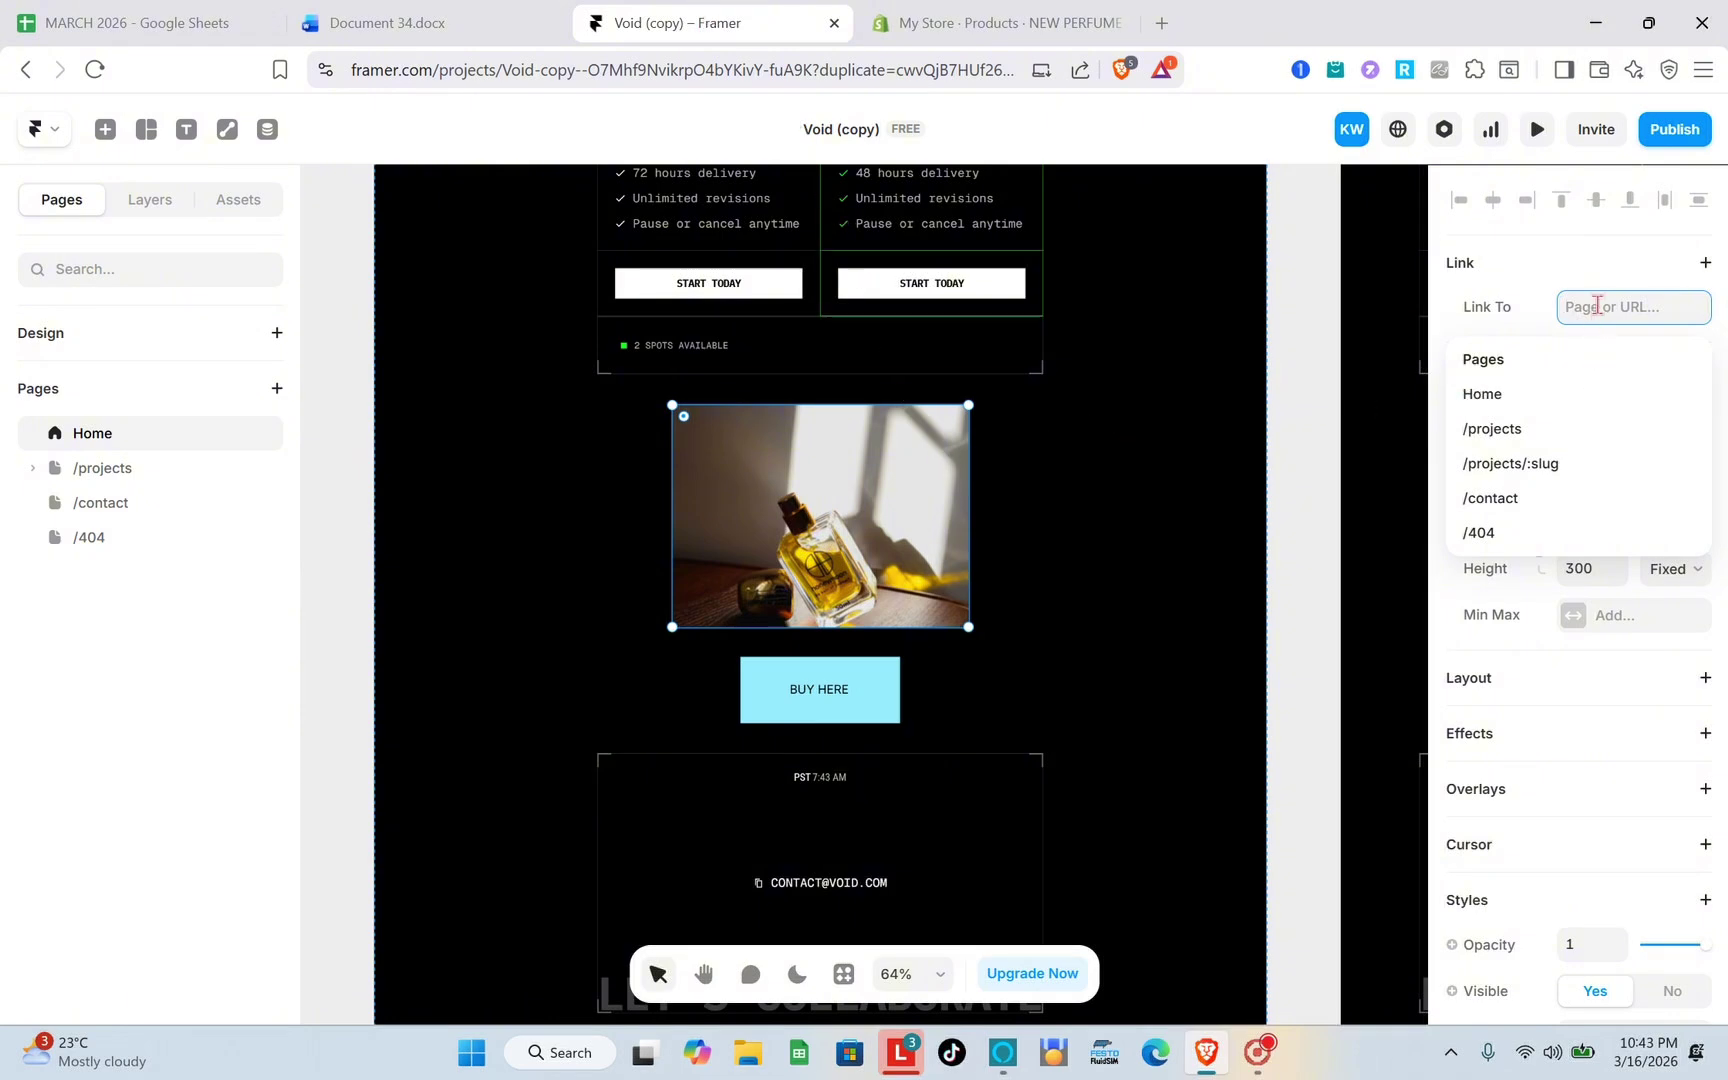
key(ctrl+v)
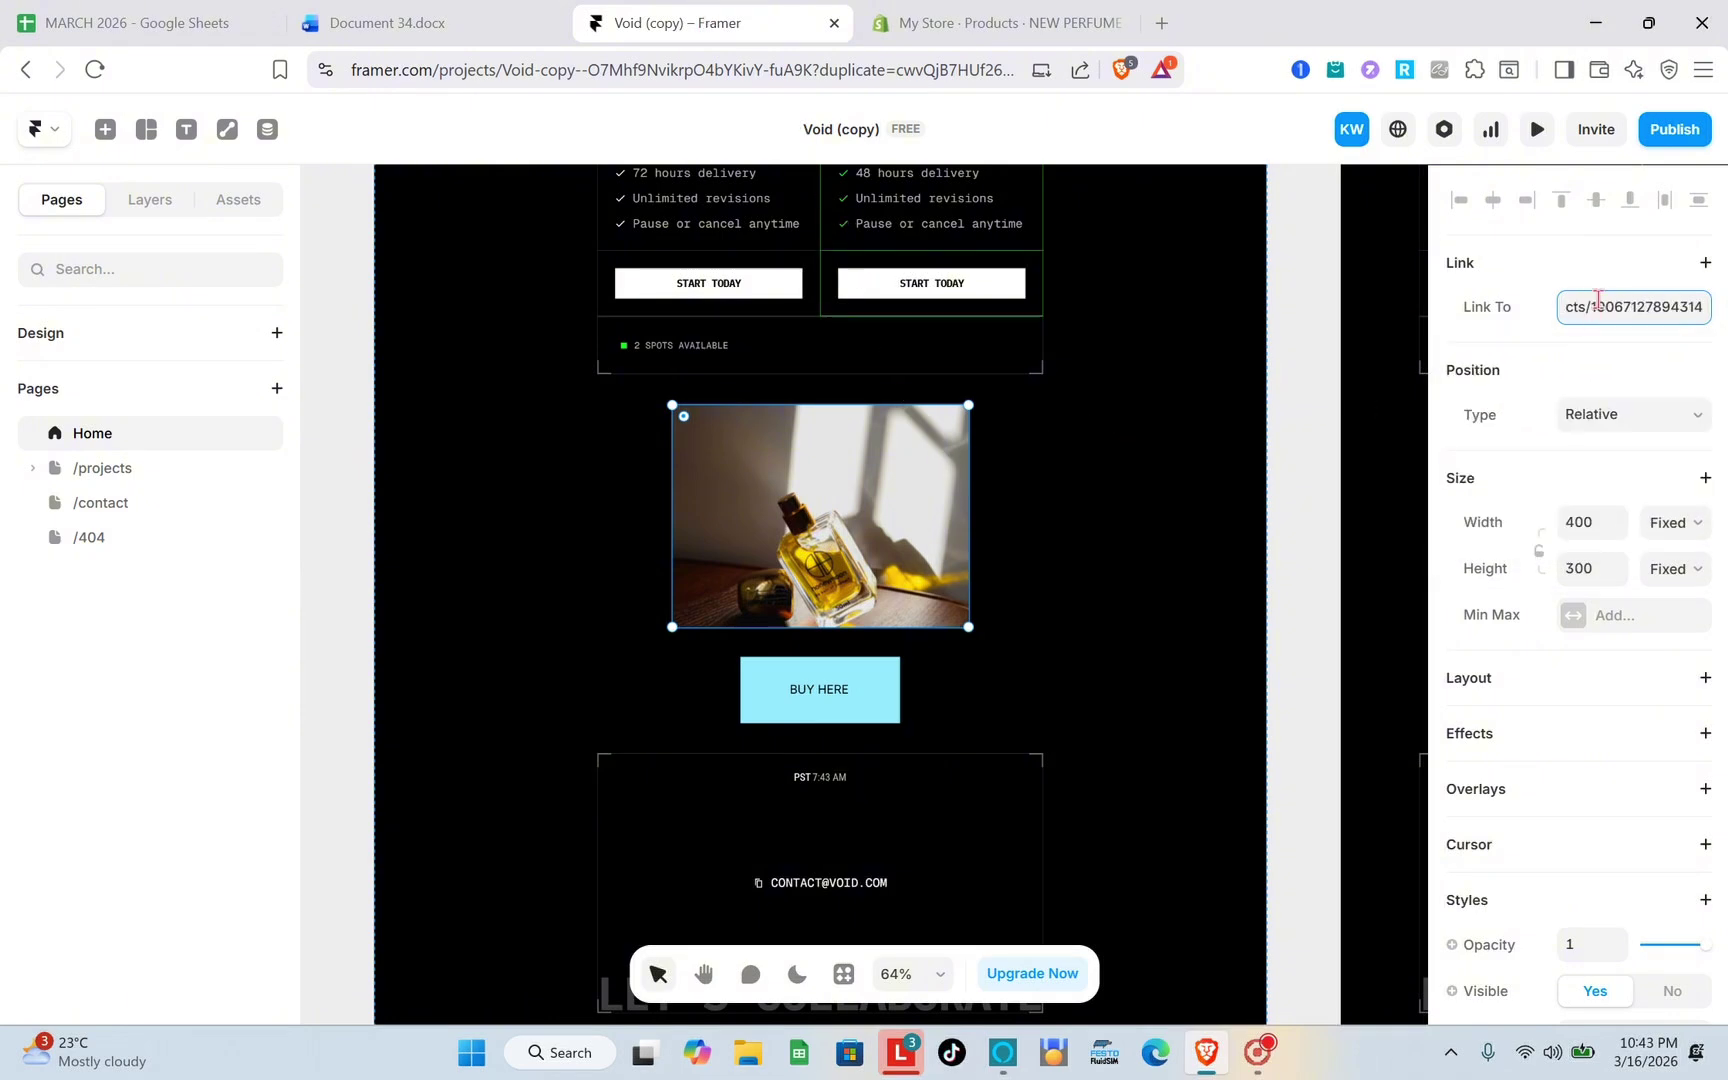
click(1188, 587)
Link the BUY HERE frame to the same Shopify product URL and publish the site
click(843, 677)
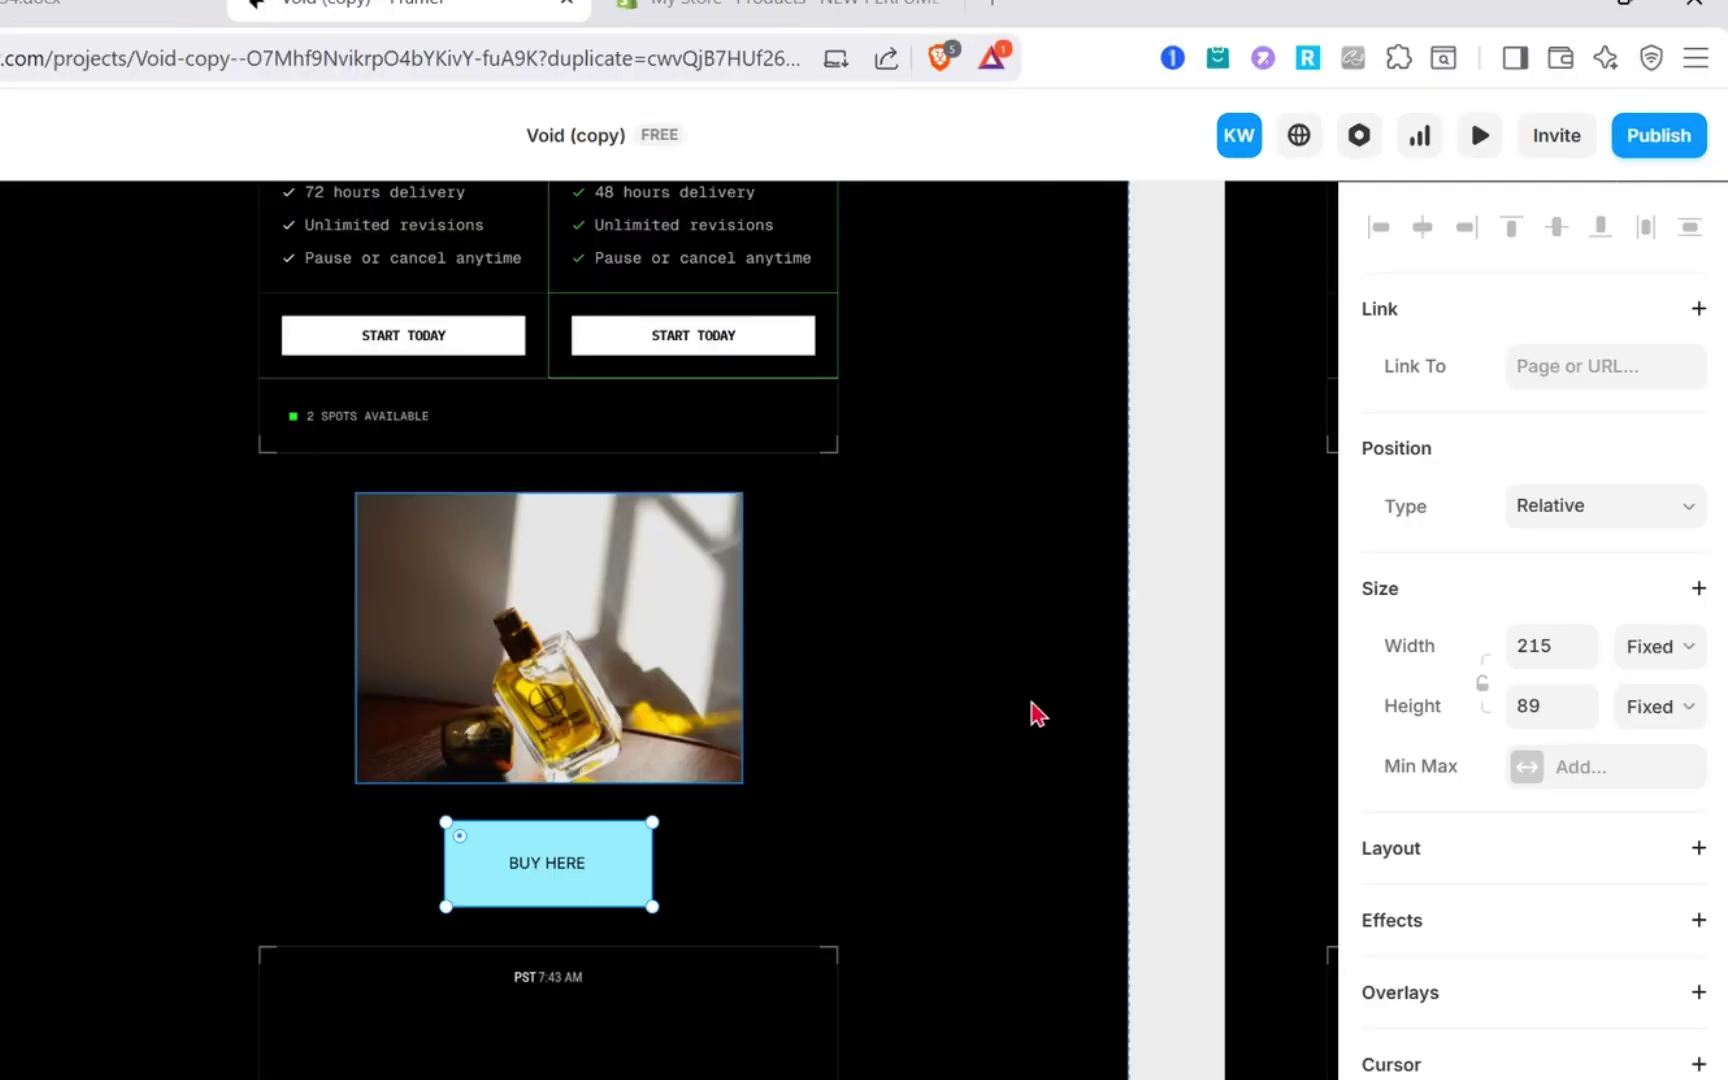
click(1570, 367)
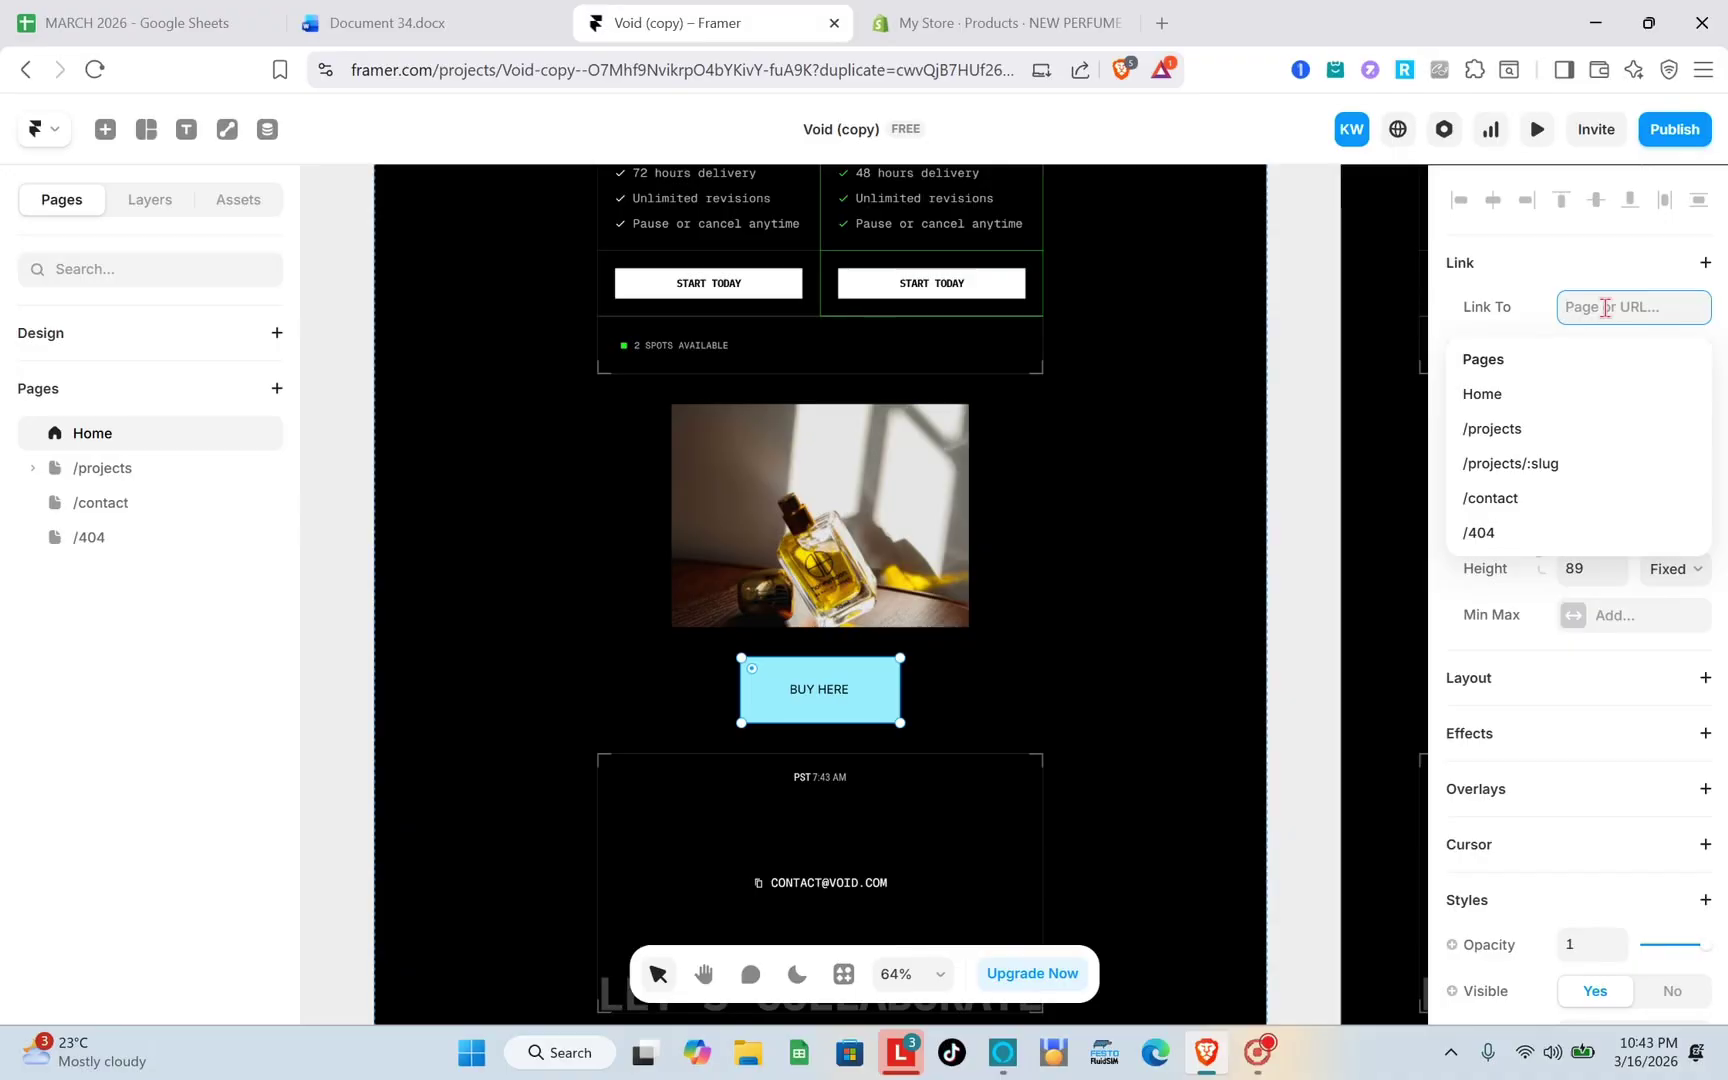
key(ctrl+v)
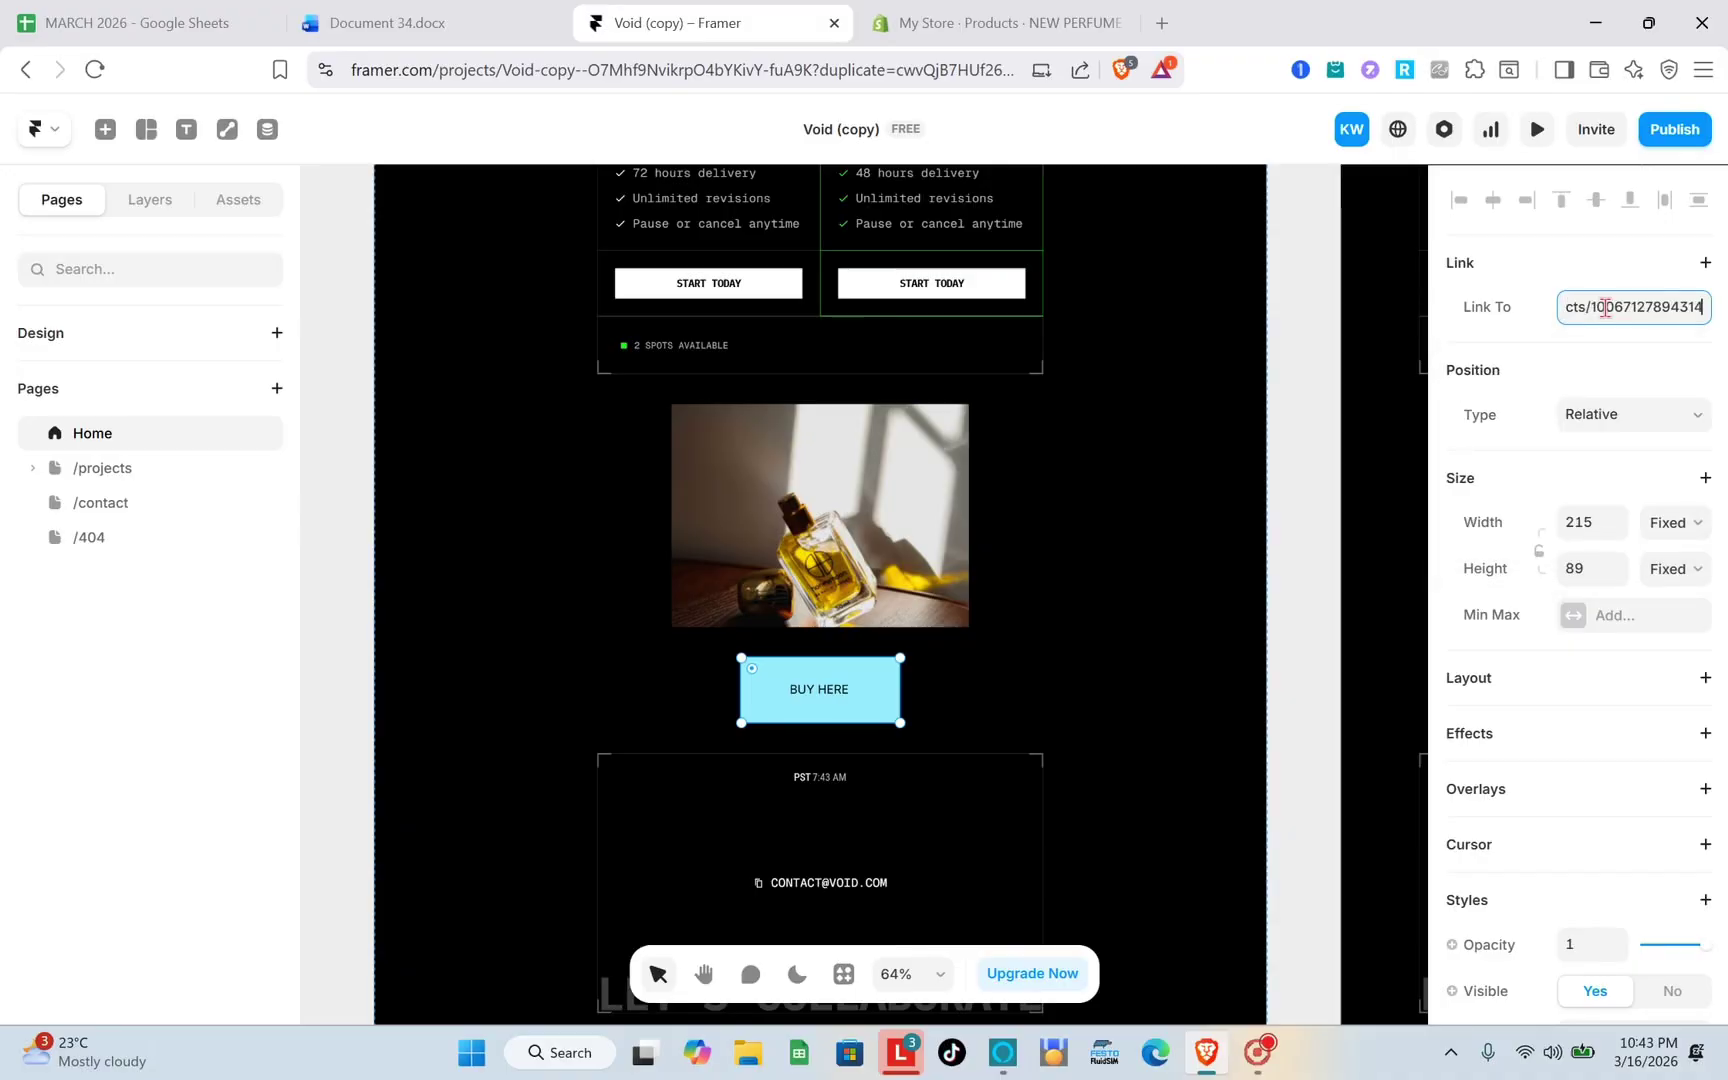
click(1664, 138)
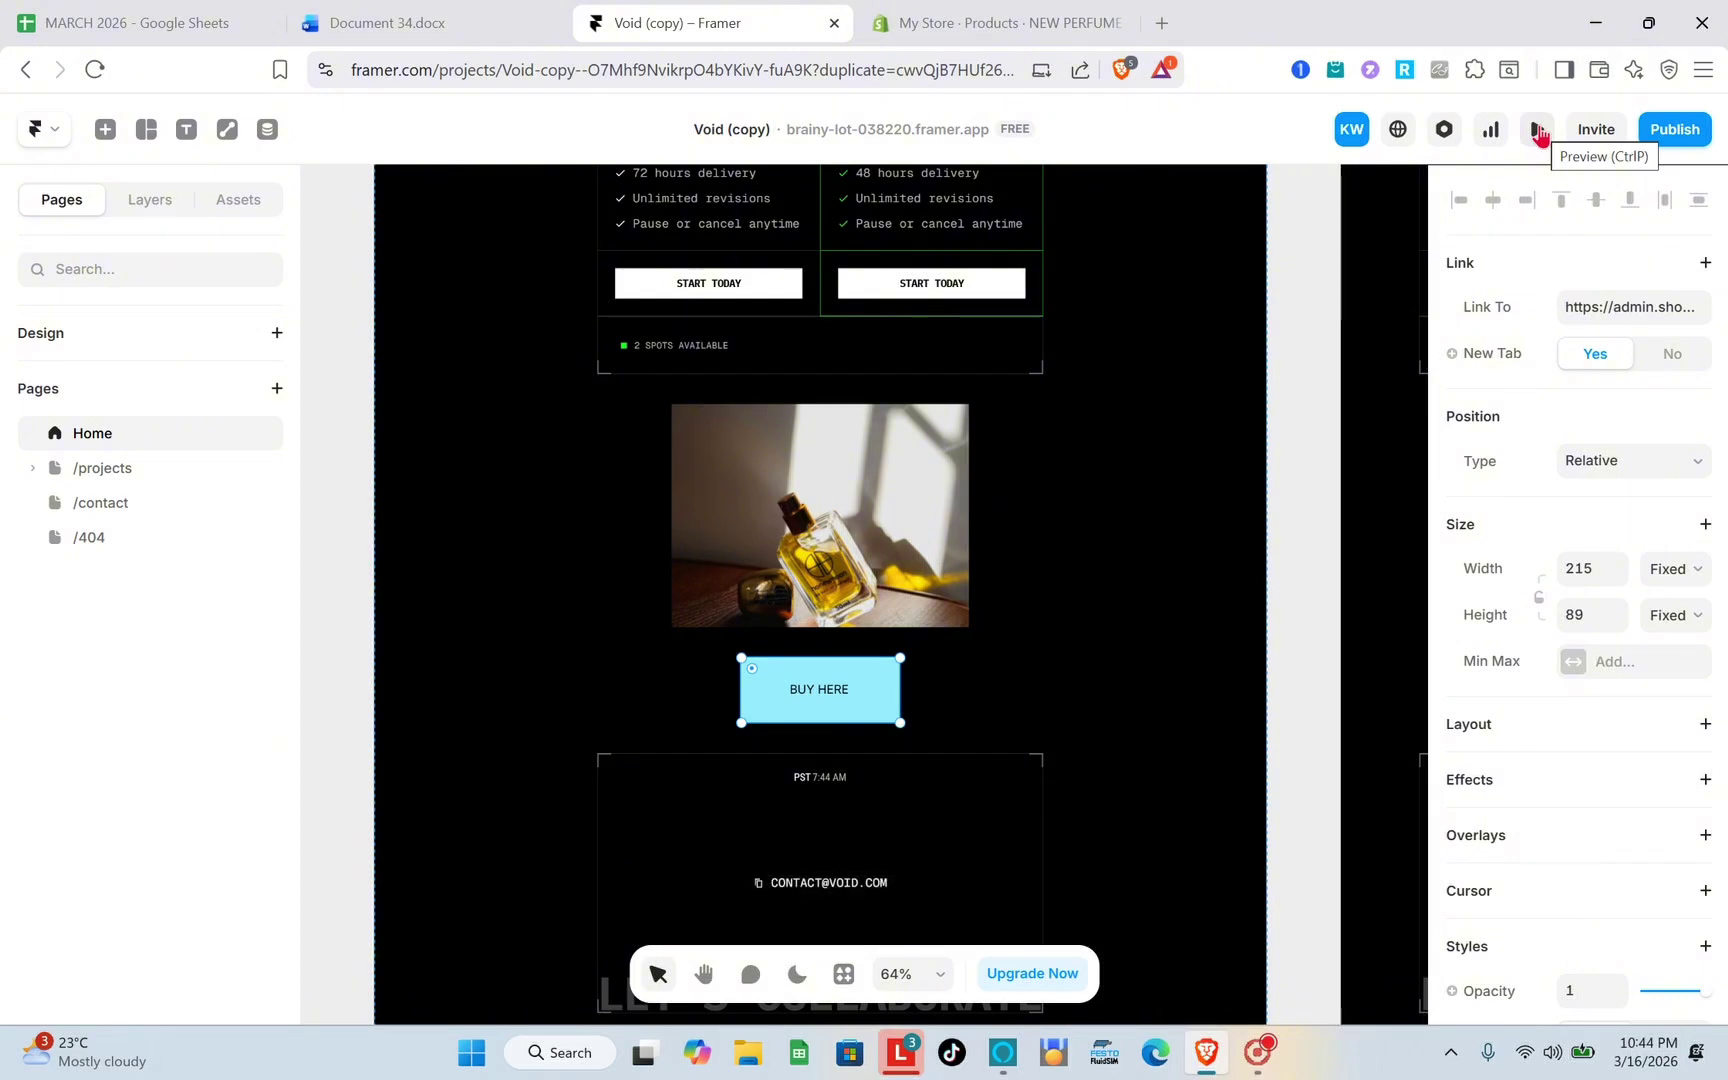
Preview the site and test the perfume image's link below the Pricing section
click(1537, 131)
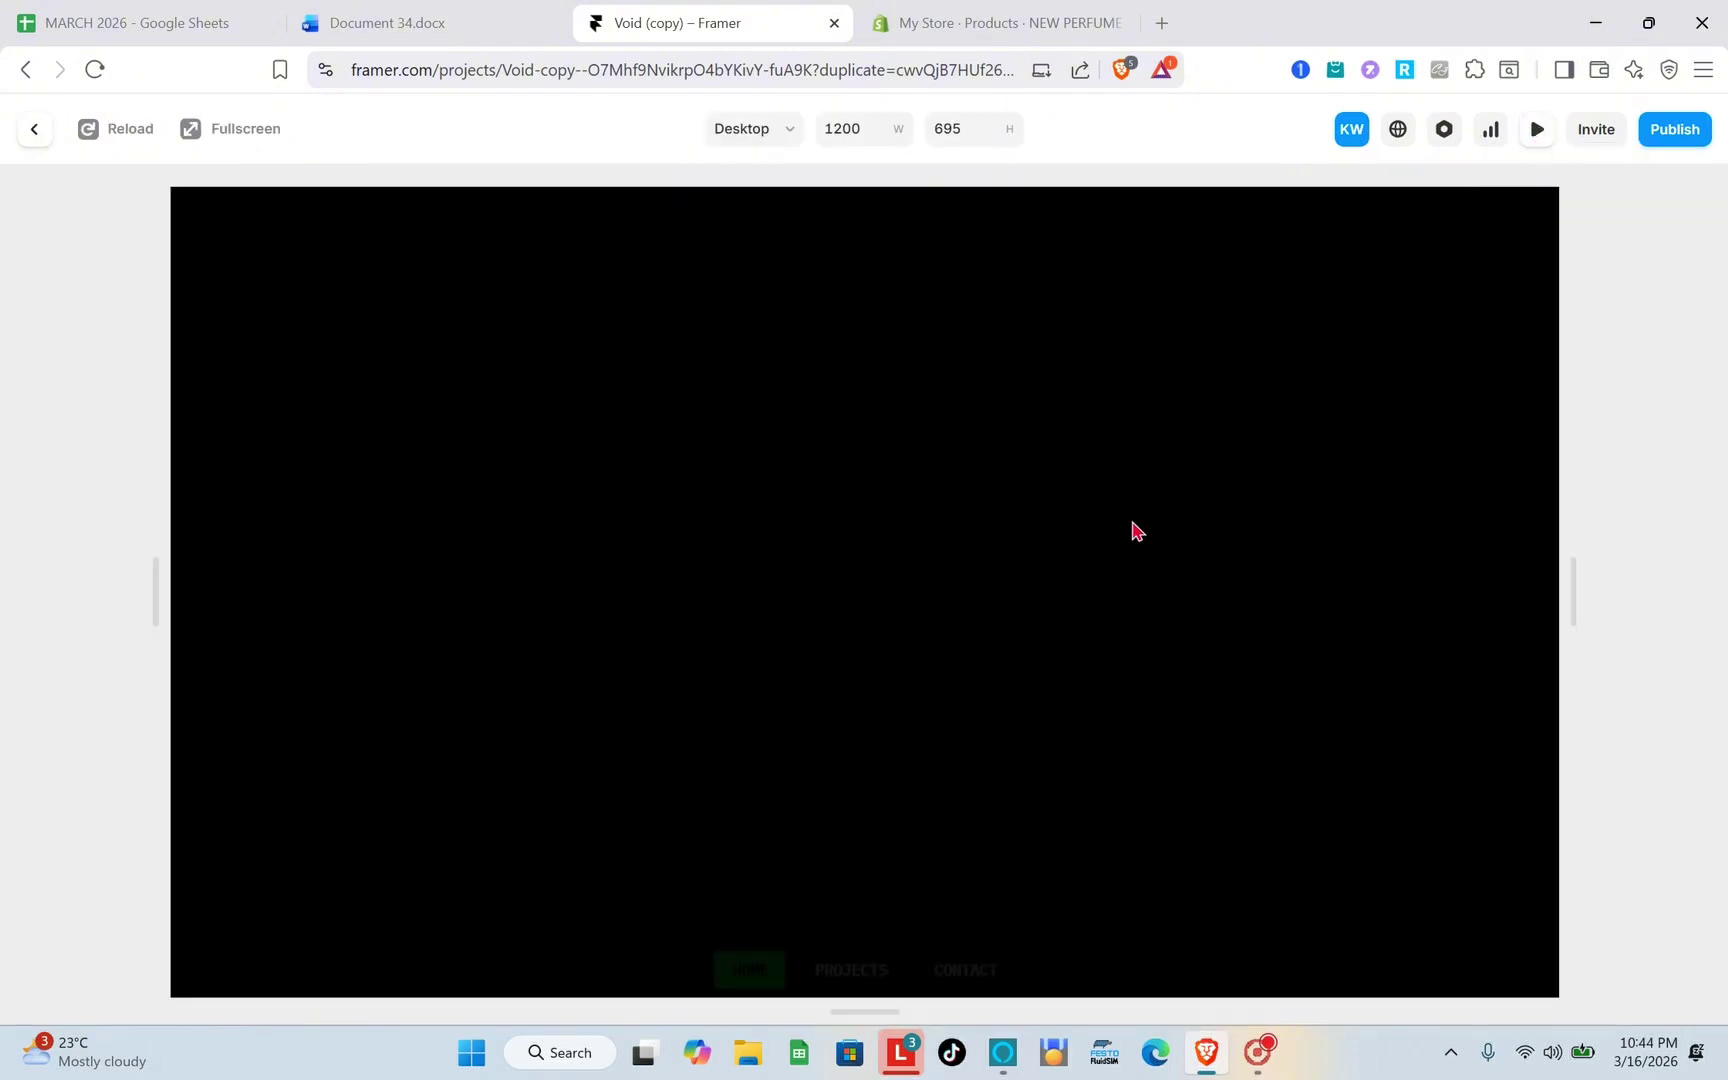
scroll(1092, 675, down, 10)
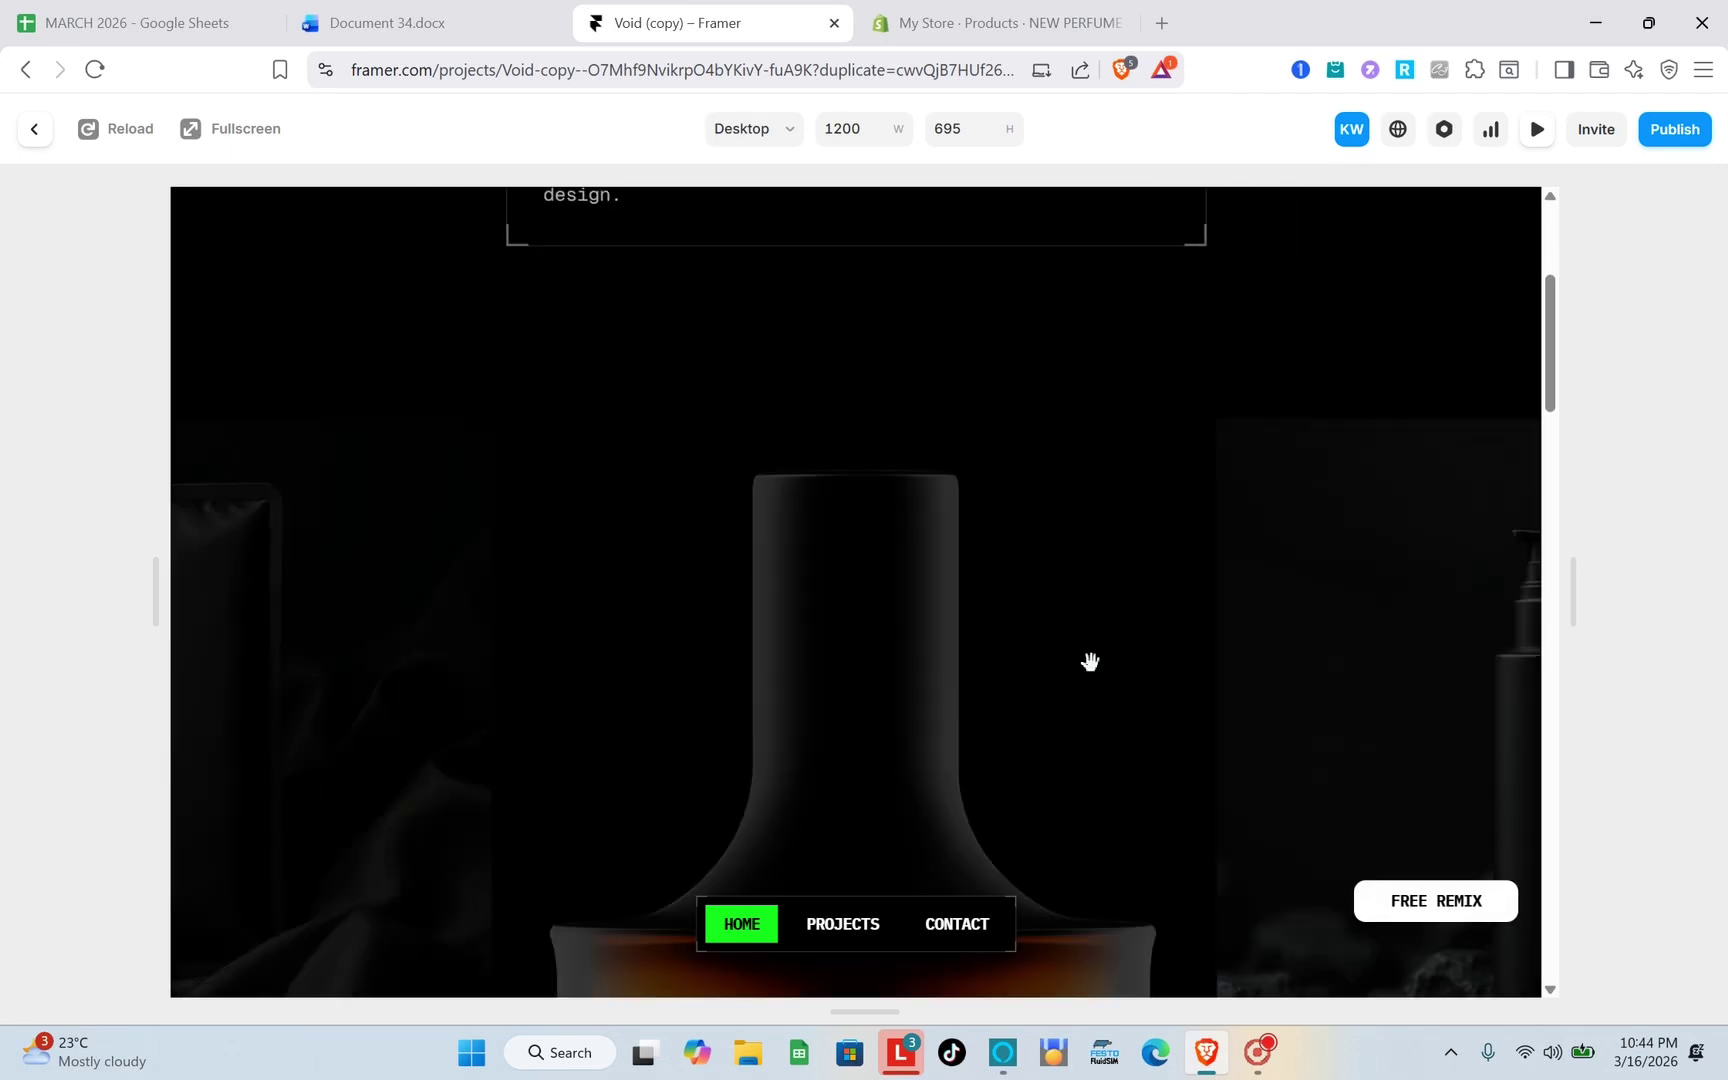
scroll(1092, 675, down, 15)
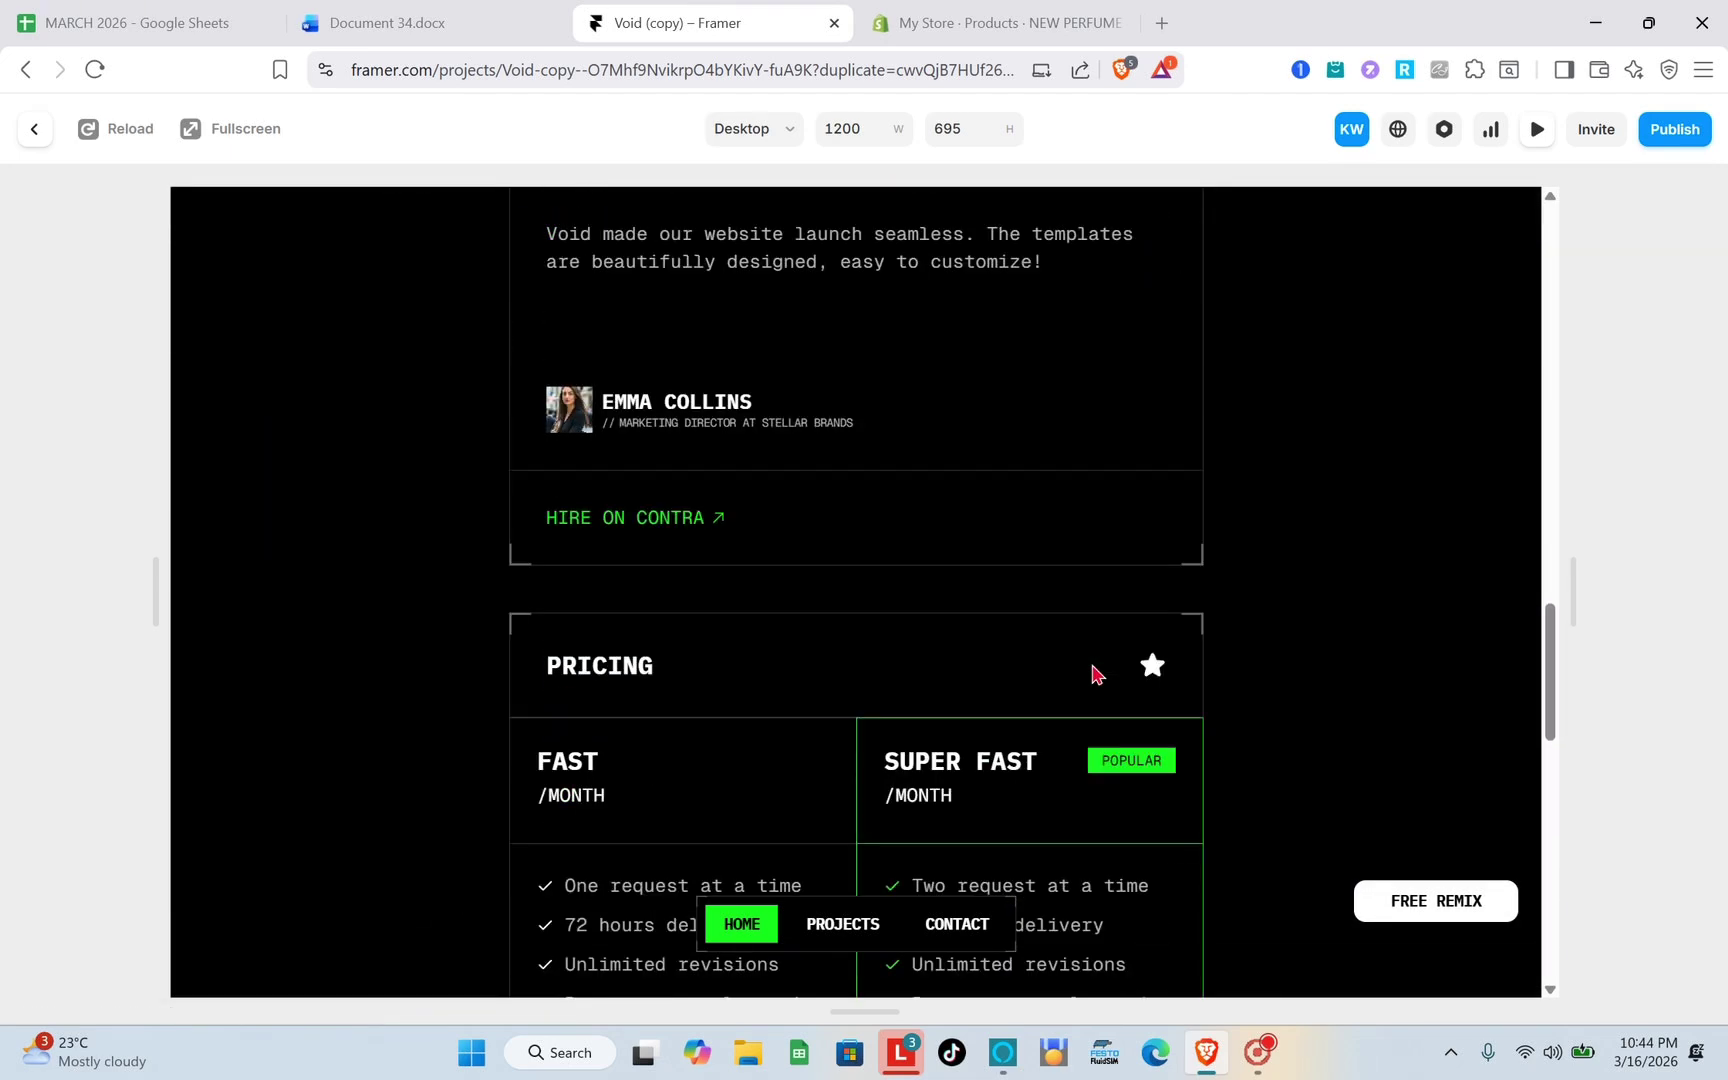
scroll(1092, 675, down, 5)
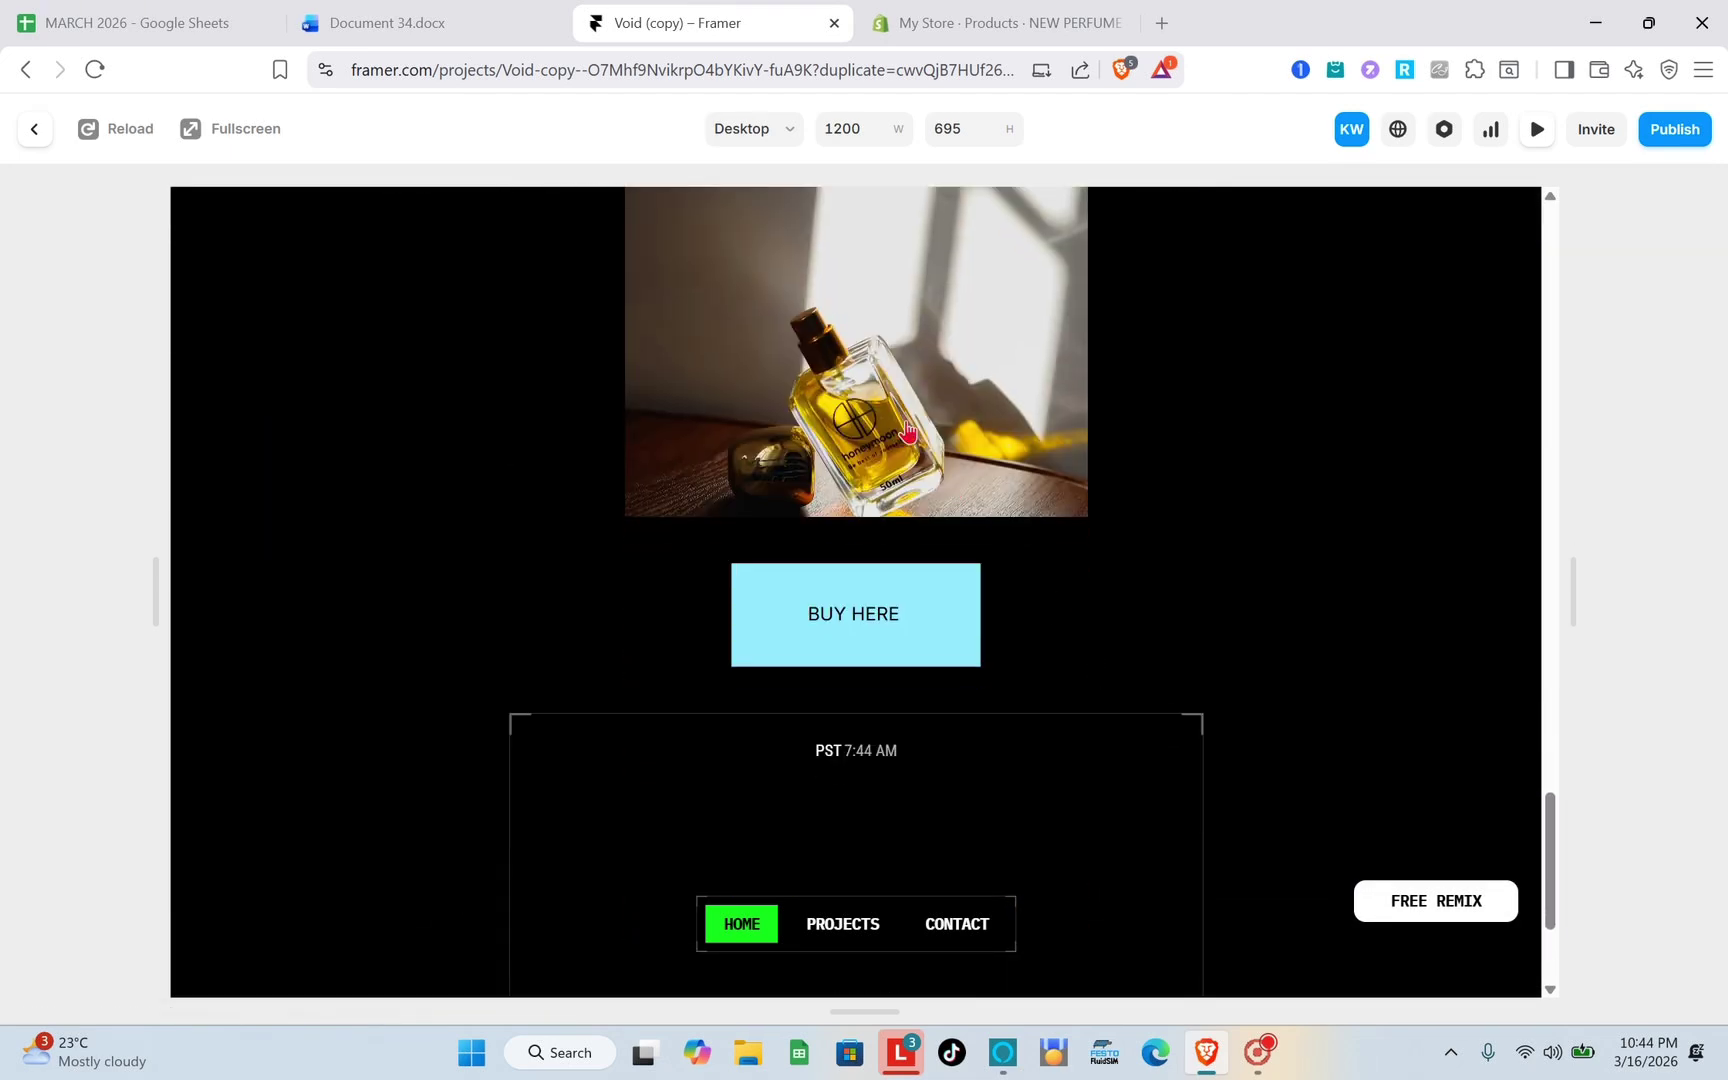
scroll(907, 432, up, 1)
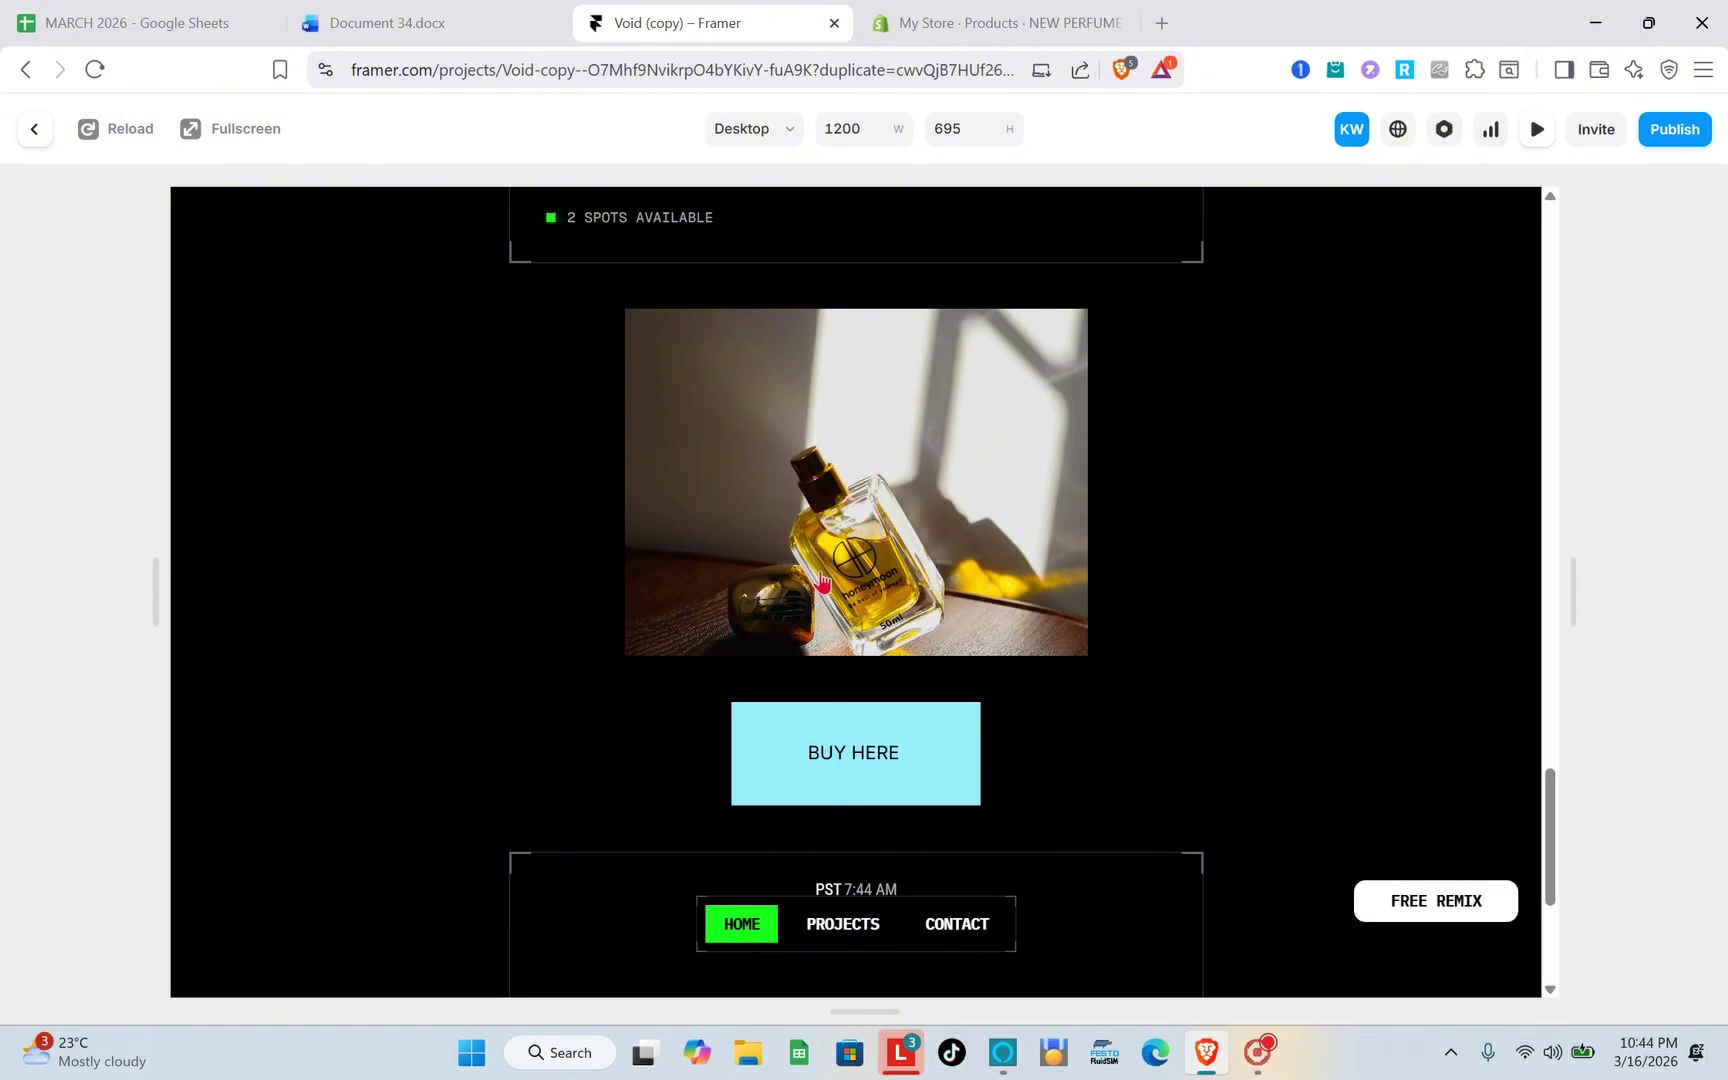
click(864, 530)
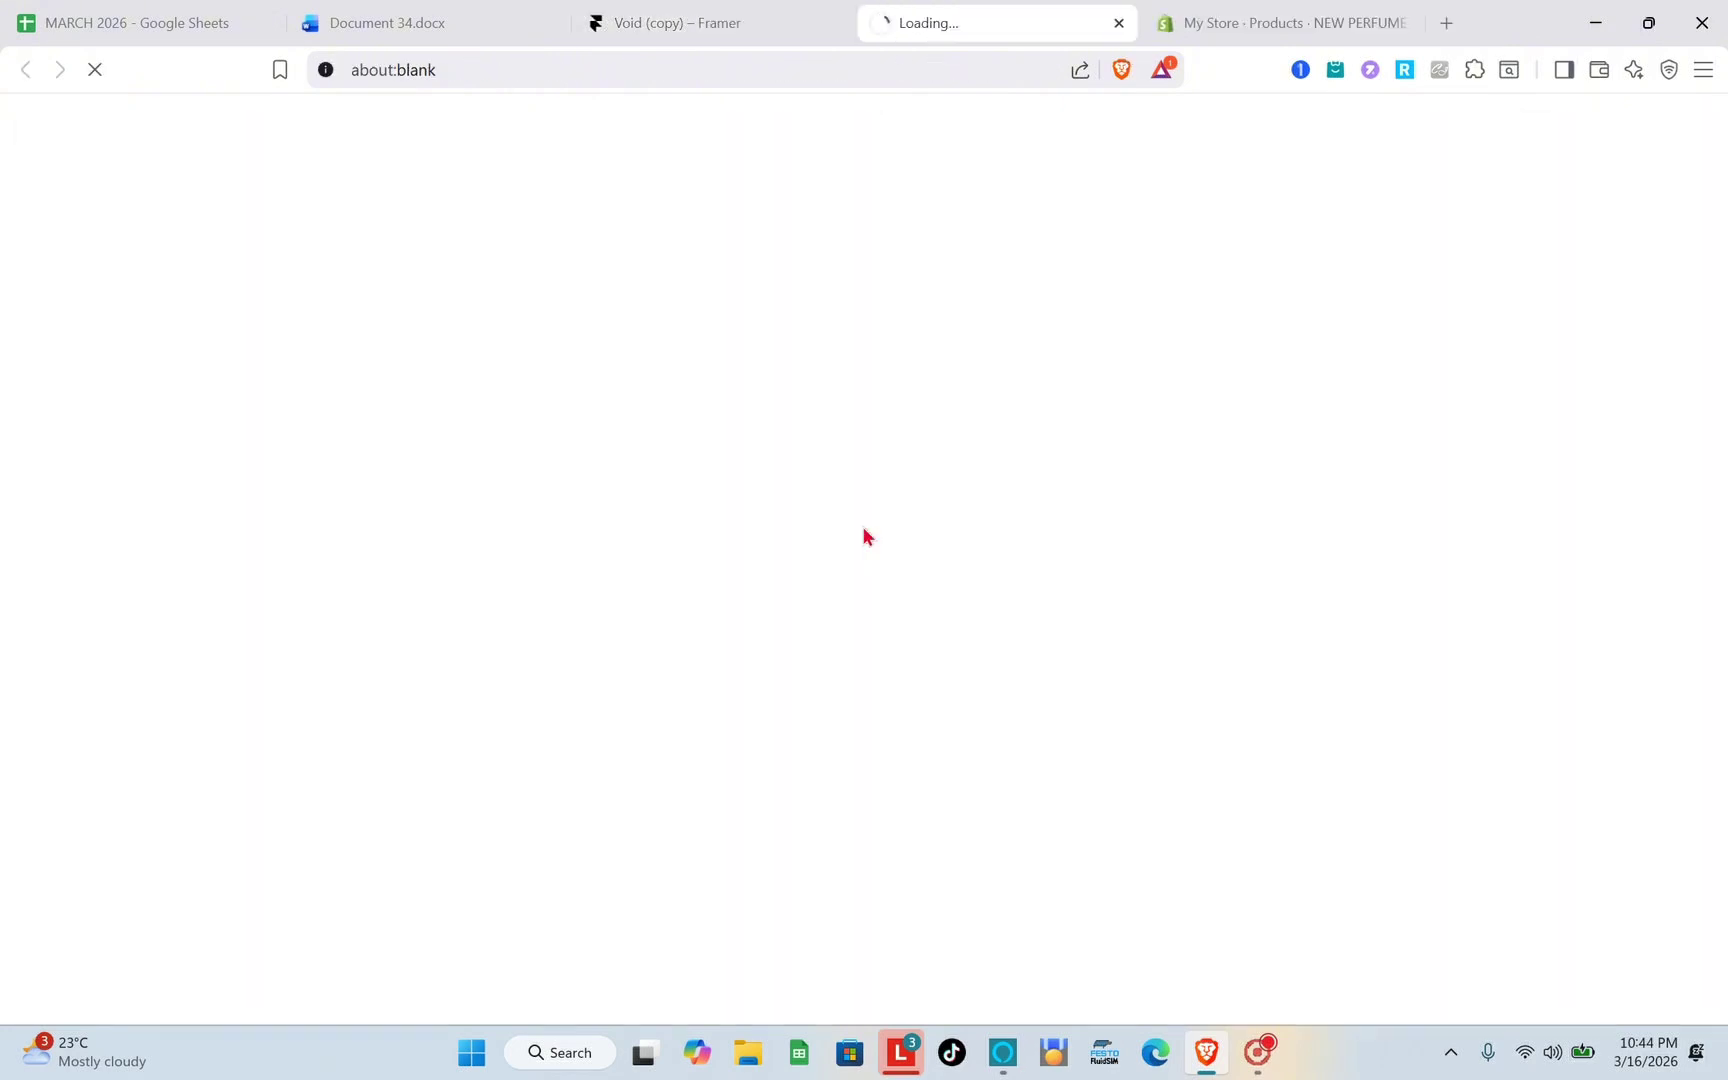